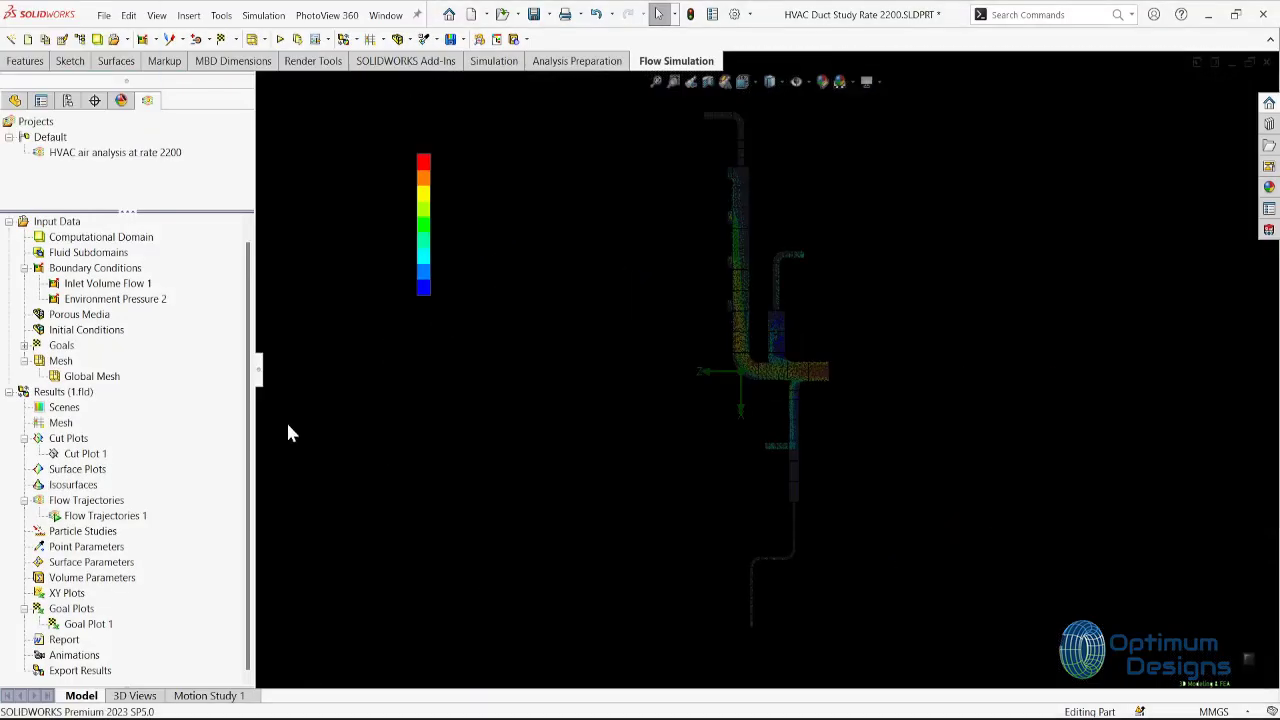
Collapse the FeatureManager panel and zoom in and out around the flow trajectories.
click(258, 369)
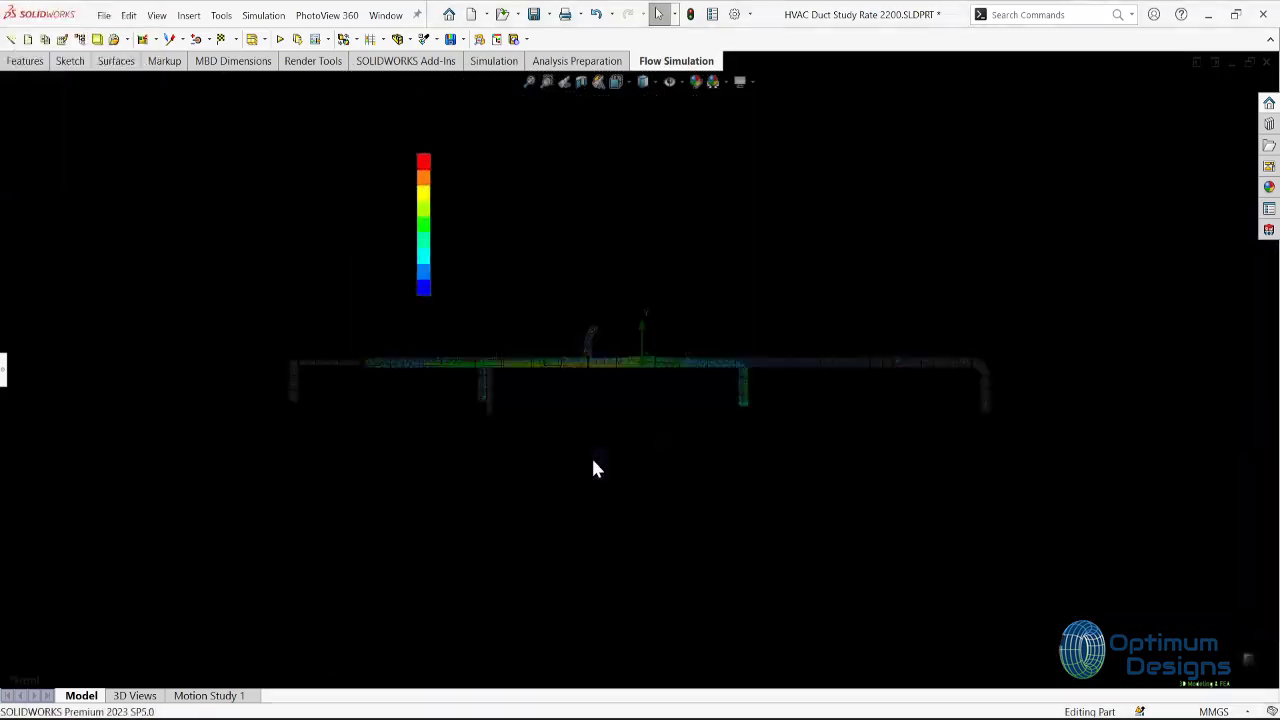
scroll(731, 377, down, 5)
scroll(900, 390, up, 4)
scroll(600, 400, down, 4)
scroll(300, 380, up, 2)
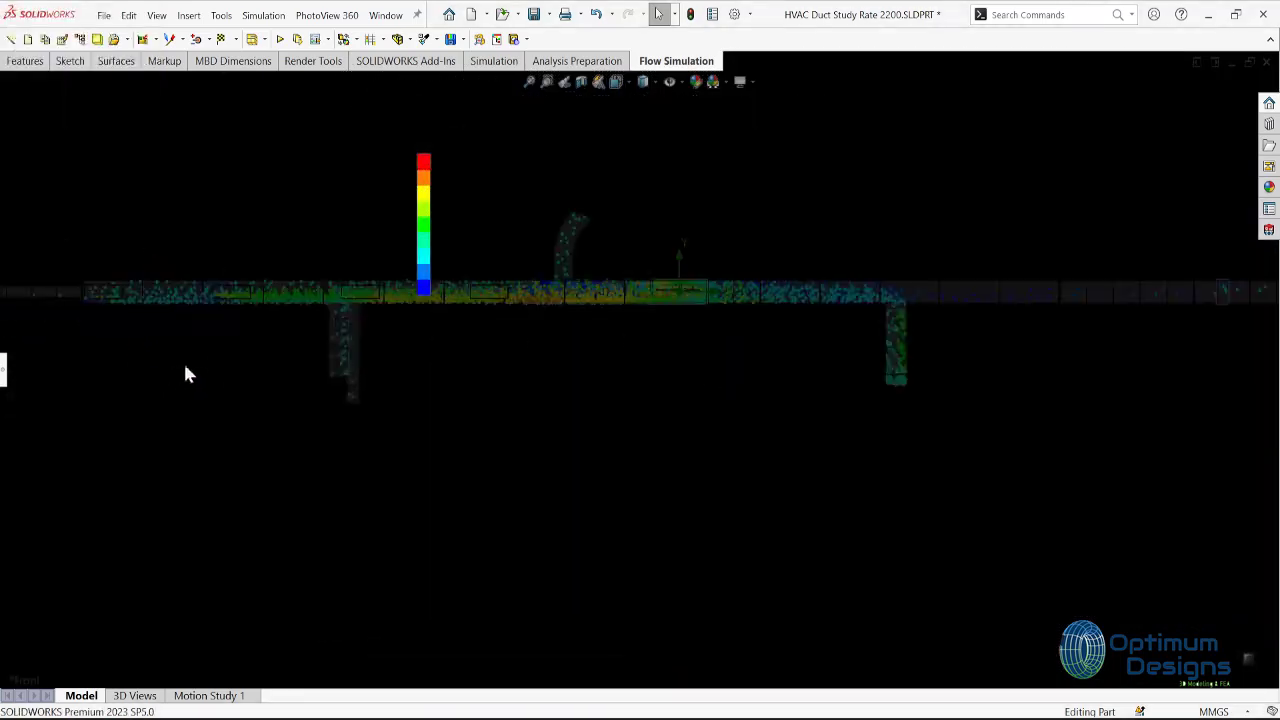
scroll(300, 380, up, 1)
scroll(660, 377, down, 4)
scroll(665, 400, up, 5)
Rotate the duct, then return it to the Isometric view through the Orientation dialog.
key(space)
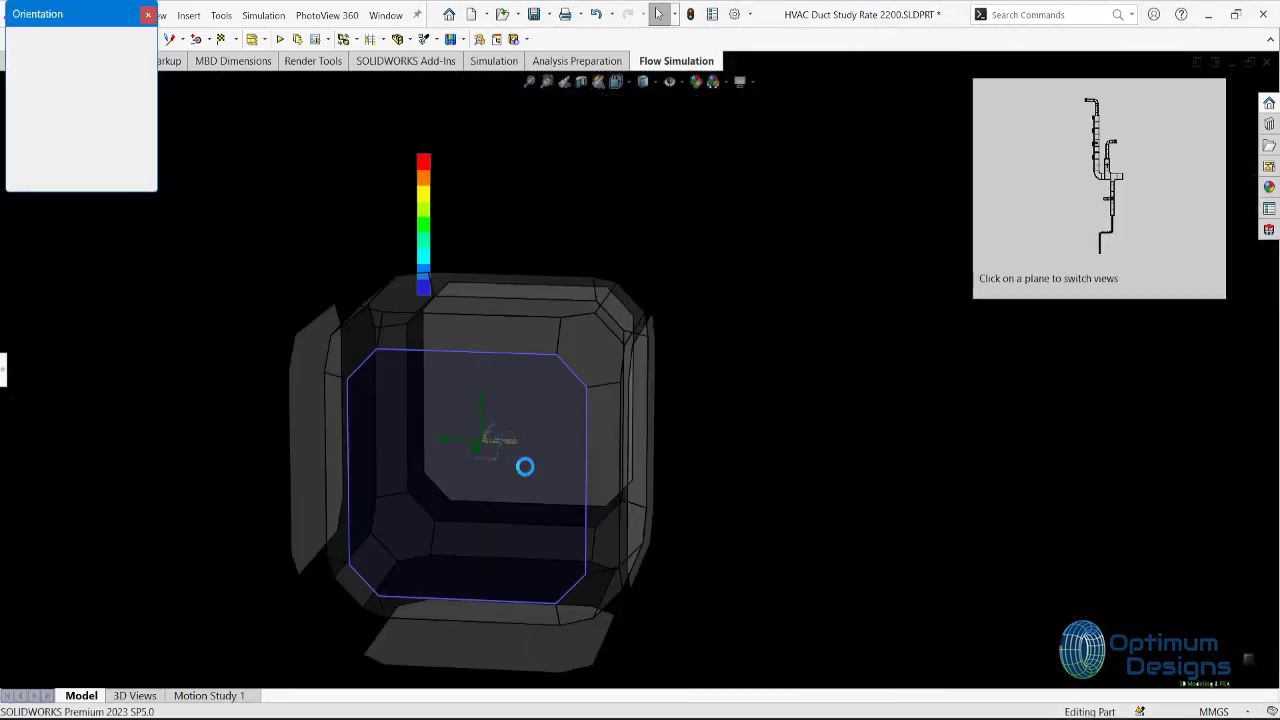
click(525, 467)
middle_drag(703, 343, 660, 454)
key(space)
click(531, 366)
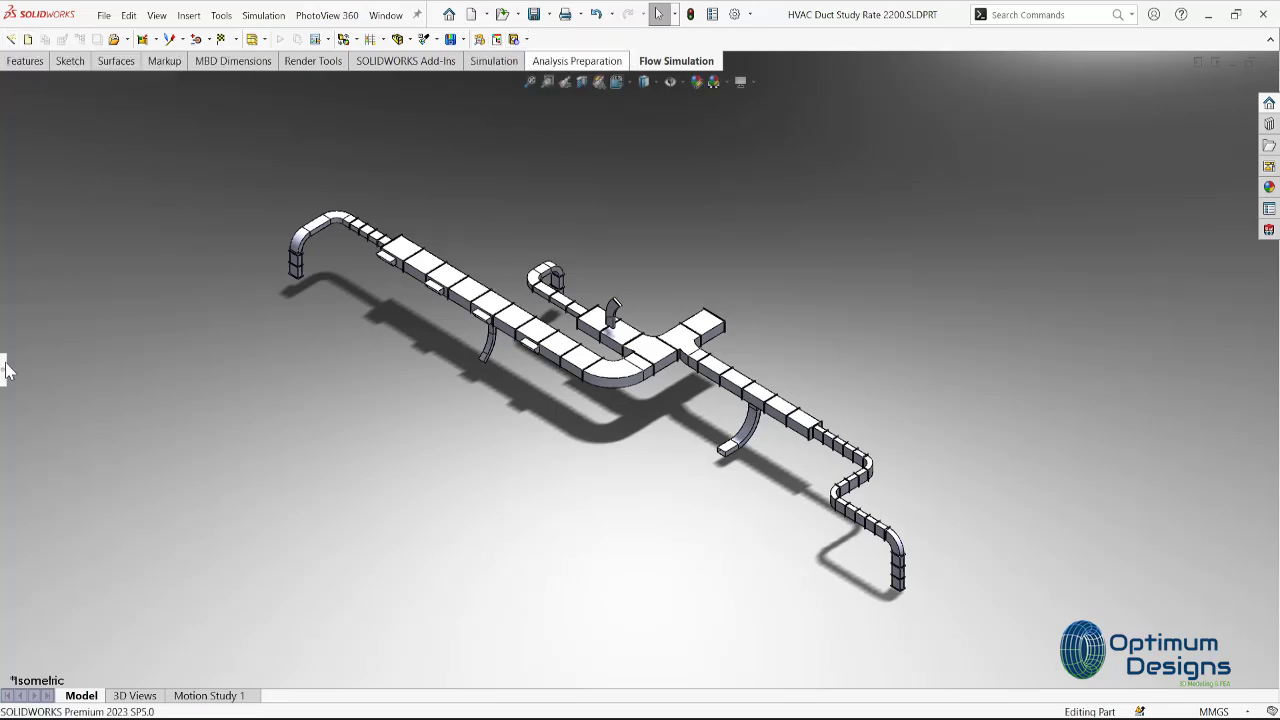
Select the first five duct opening faces, including the elbow's end, for lids.
middle_drag(6, 372, 457, 394)
scroll(651, 346, down, 10)
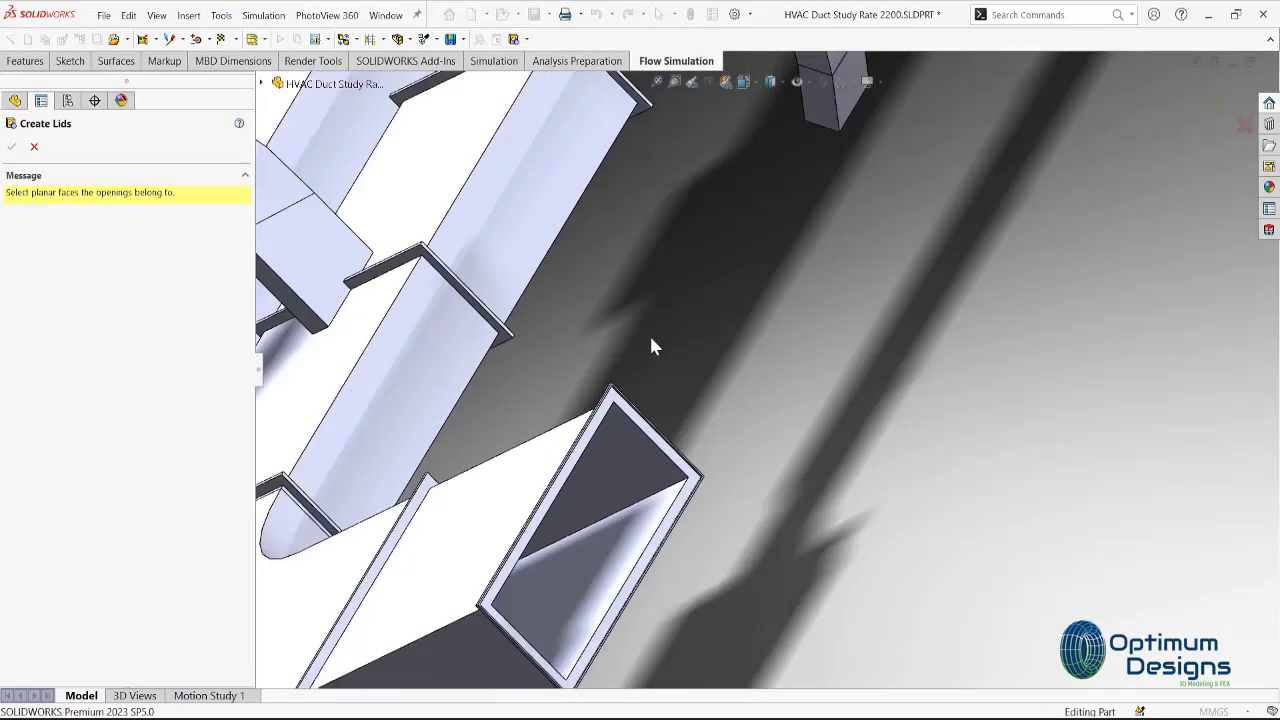
scroll(645, 420, down, 3)
click(634, 482)
middle_drag(634, 480, 654, 480)
scroll(665, 470, up, 5)
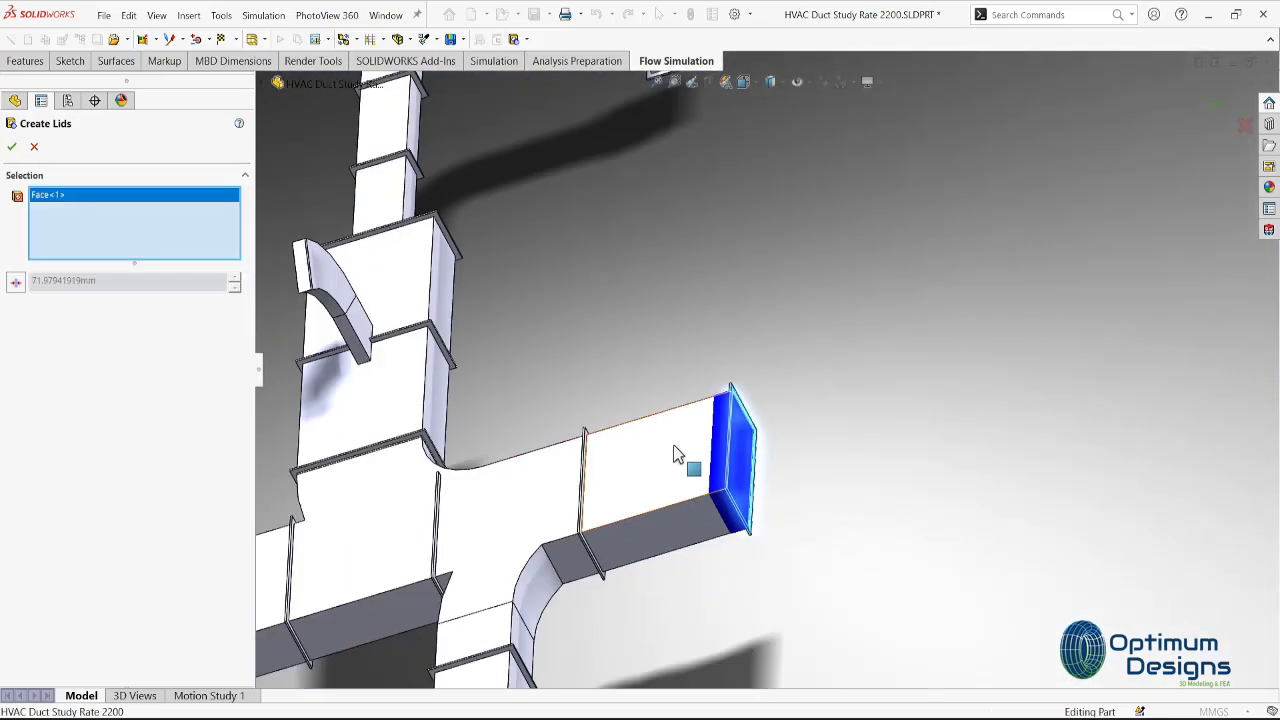
scroll(675, 455, up, 5)
middle_drag(690, 570, 720, 440)
scroll(720, 435, down, 5)
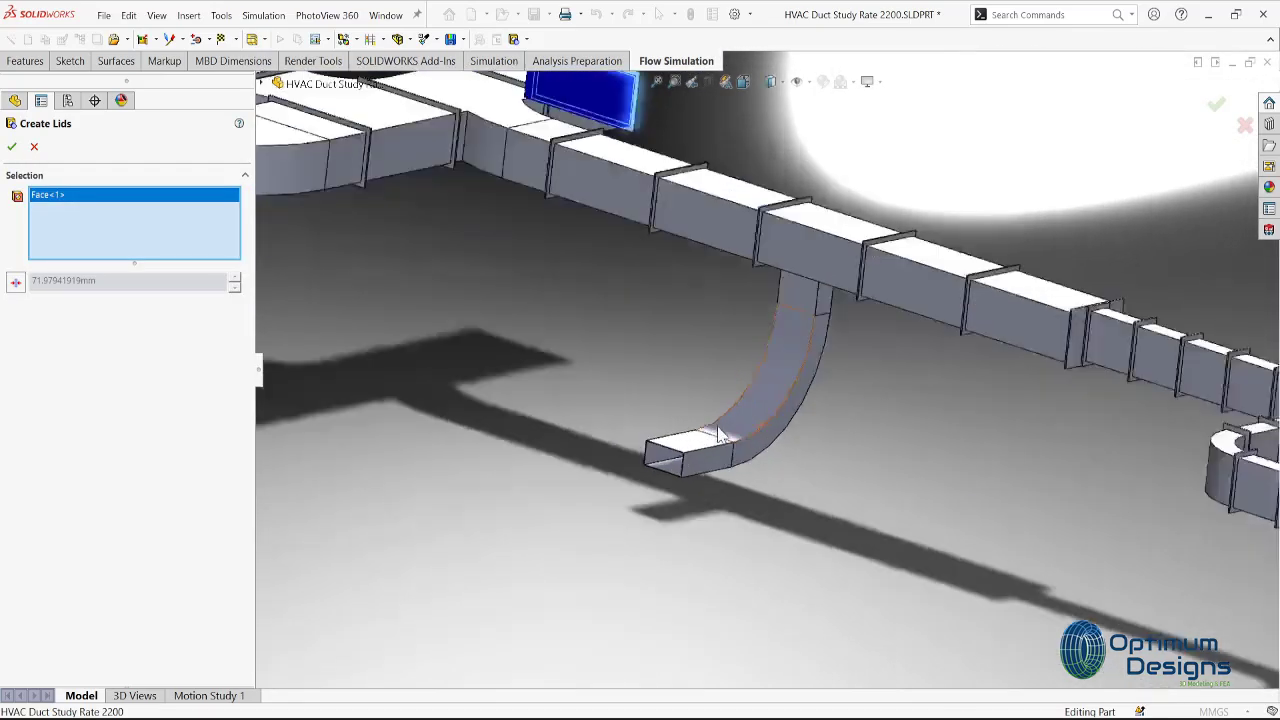
scroll(454, 387, down, 5)
click(460, 380)
scroll(895, 458, up, 10)
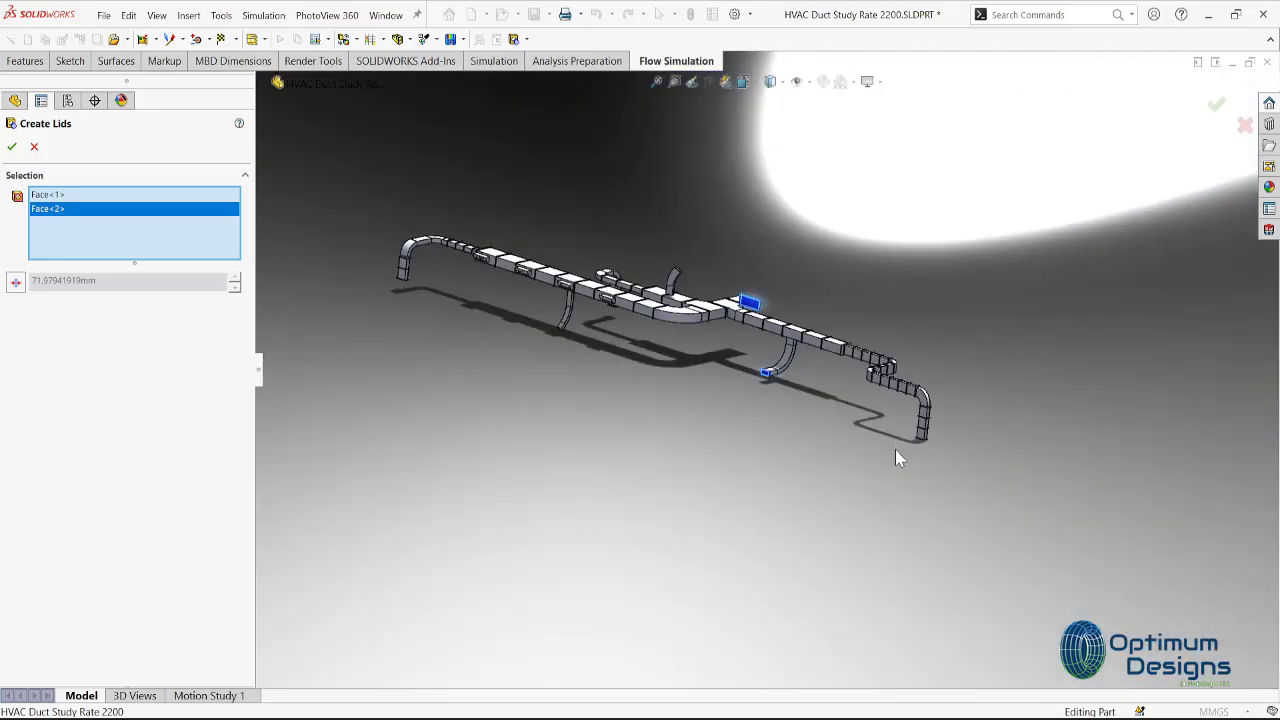
middle_drag(895, 458, 914, 240)
scroll(817, 294, down, 5)
scroll(491, 500, down, 5)
scroll(597, 593, down, 2)
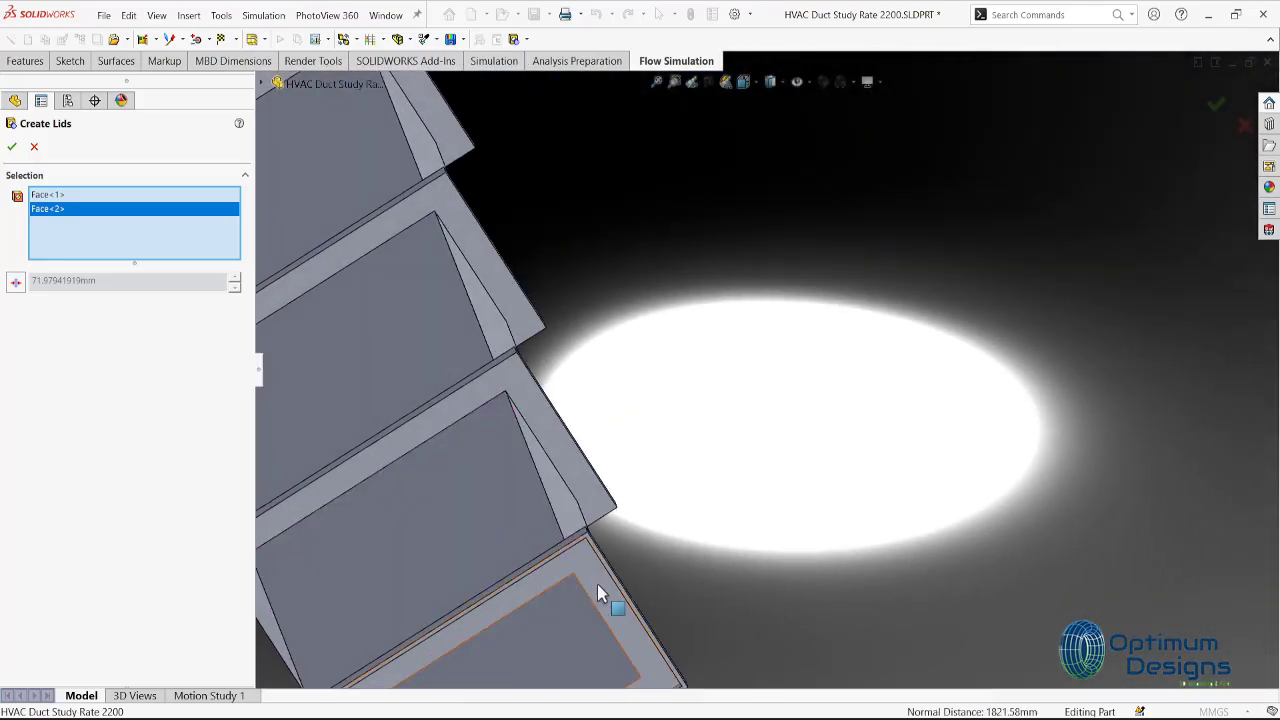
click(597, 593)
scroll(542, 486, up, 10)
middle_drag(546, 490, 534, 697)
scroll(437, 550, down, 2)
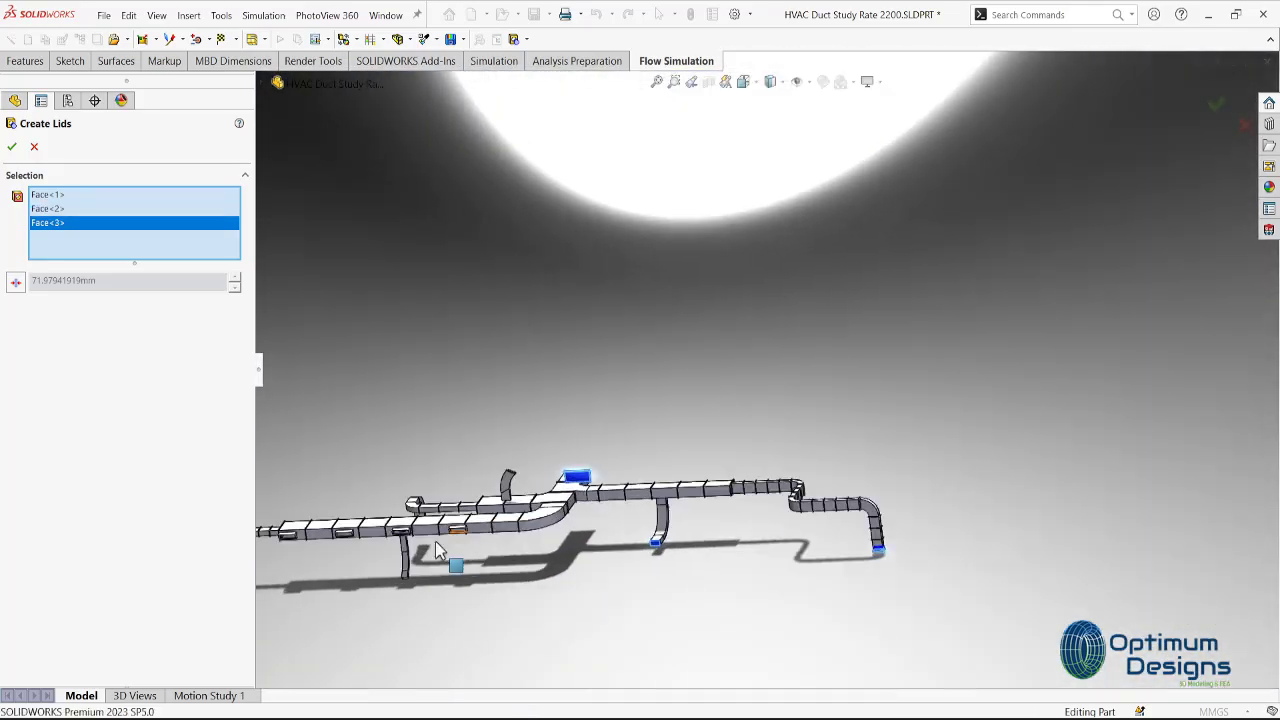
scroll(714, 409, down, 5)
scroll(771, 471, down, 5)
click(795, 450)
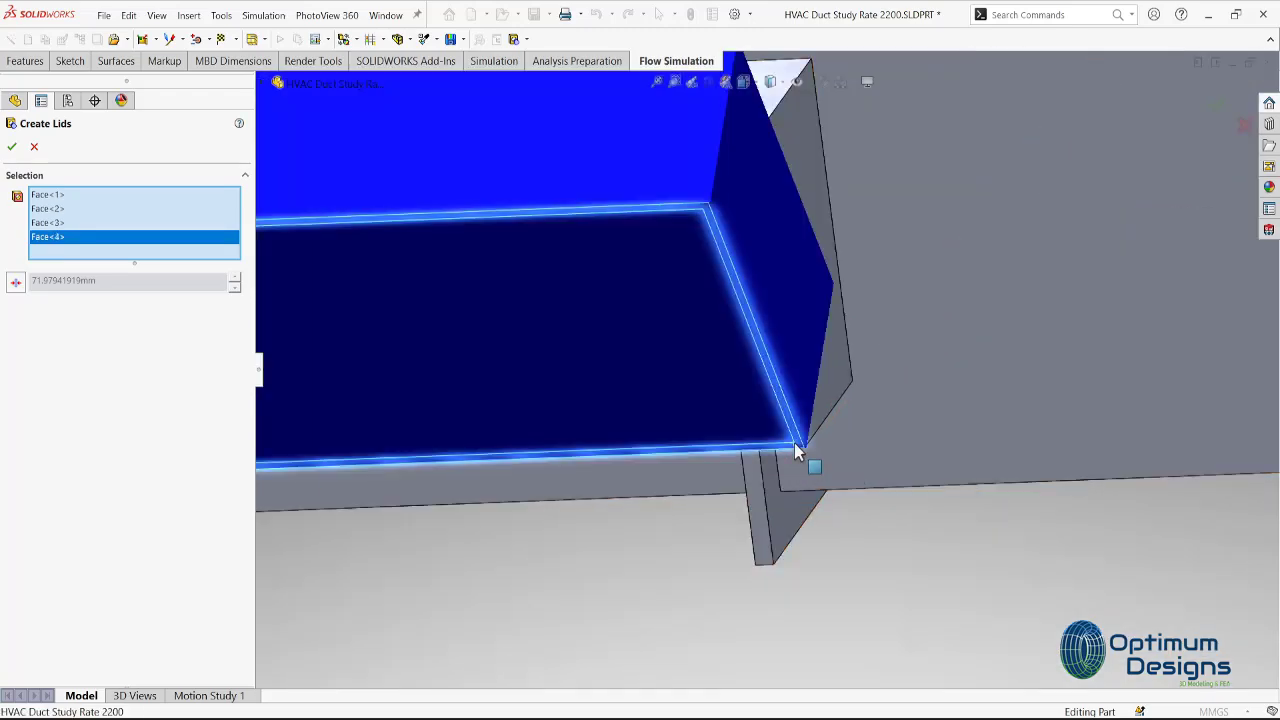
scroll(580, 400, up, 10)
scroll(737, 537, down, 10)
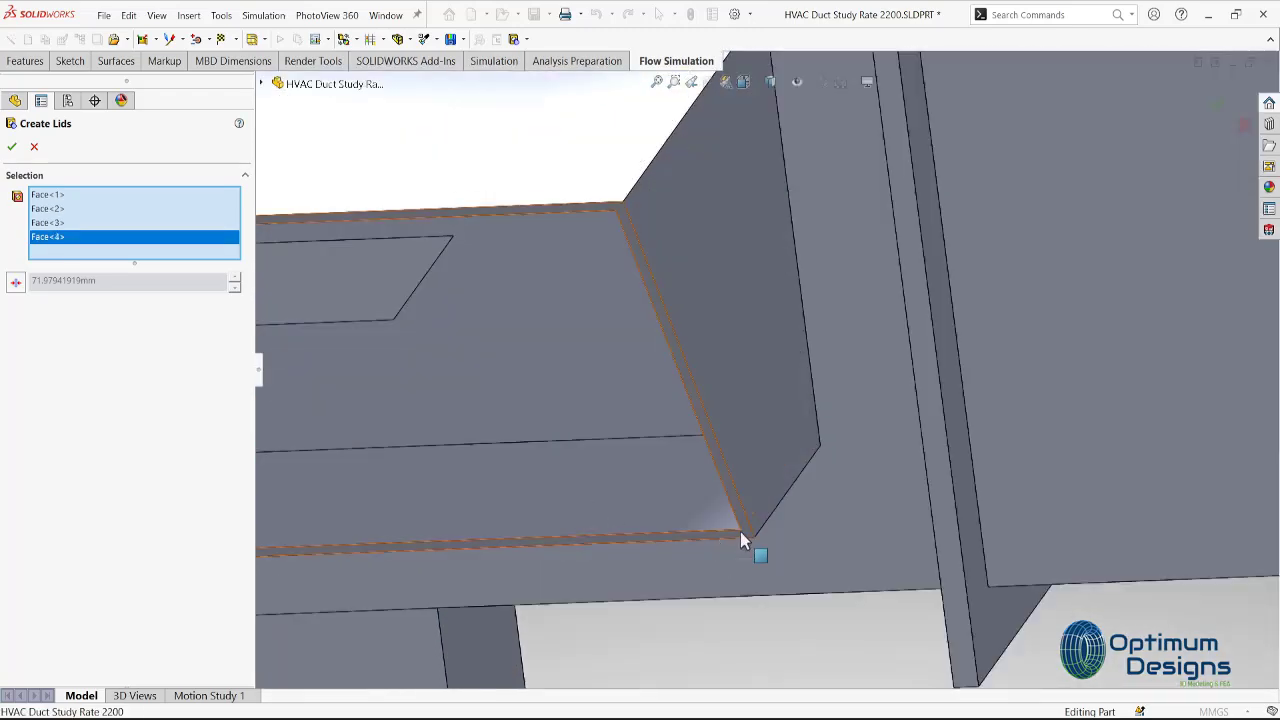
click(740, 533)
Select the remaining four opening faces, including the small duct's end, completing nine.
scroll(740, 533, up, 5)
scroll(503, 409, down, 5)
scroll(554, 366, down, 3)
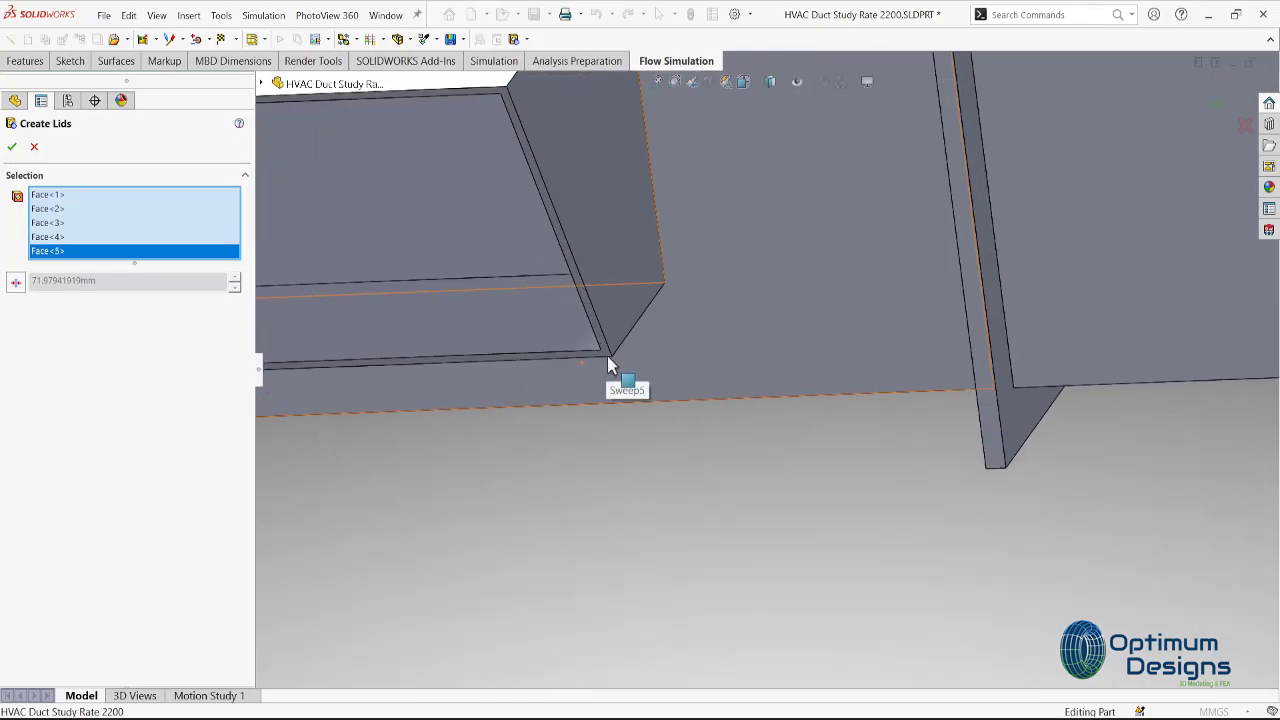
click(610, 365)
scroll(610, 365, up, 5)
scroll(729, 420, down, 5)
scroll(922, 458, down, 3)
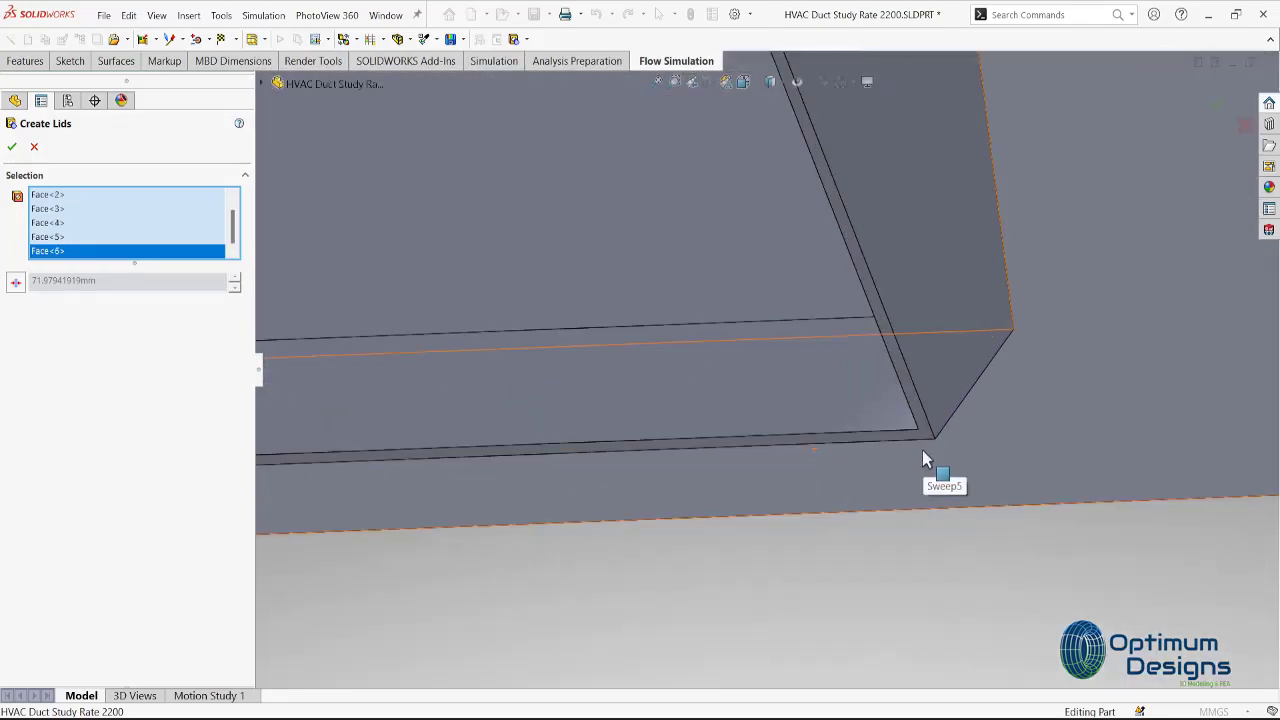
click(923, 452)
scroll(917, 470, up, 3)
scroll(1000, 500, up, 2)
scroll(1069, 515, down, 2)
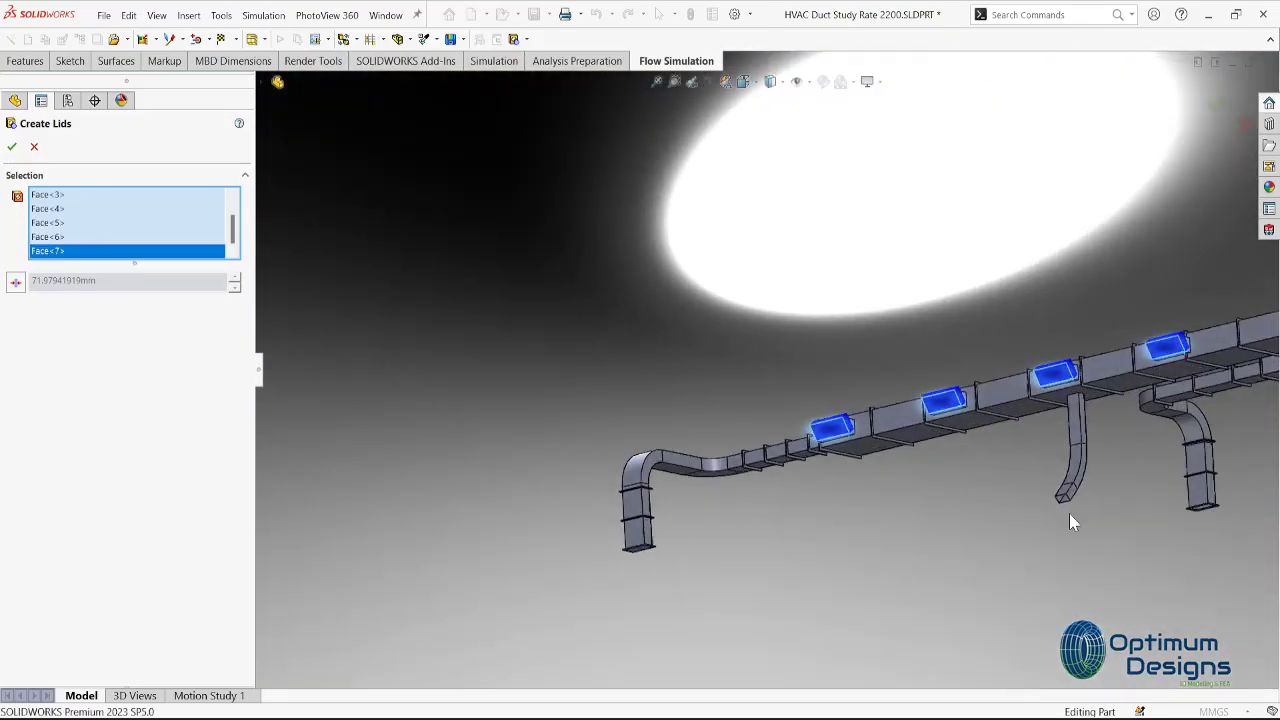
scroll(1069, 513, down, 3)
scroll(771, 475, down, 3)
click(495, 493)
scroll(495, 493, up, 3)
scroll(967, 503, up, 2)
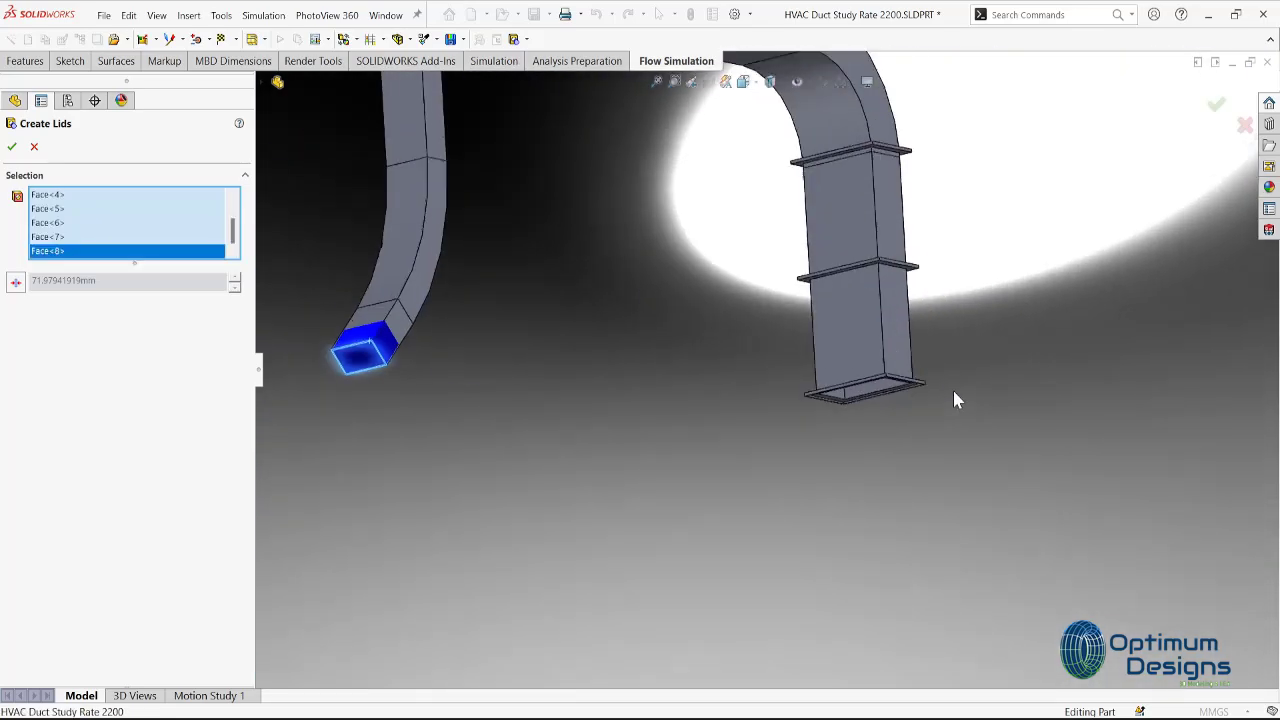
scroll(955, 400, down, 3)
scroll(829, 400, down, 2)
click(819, 418)
Enable a 2.02 mm lid thickness and create the nine lids.
scroll(819, 418, up, 3)
scroll(816, 423, up, 3)
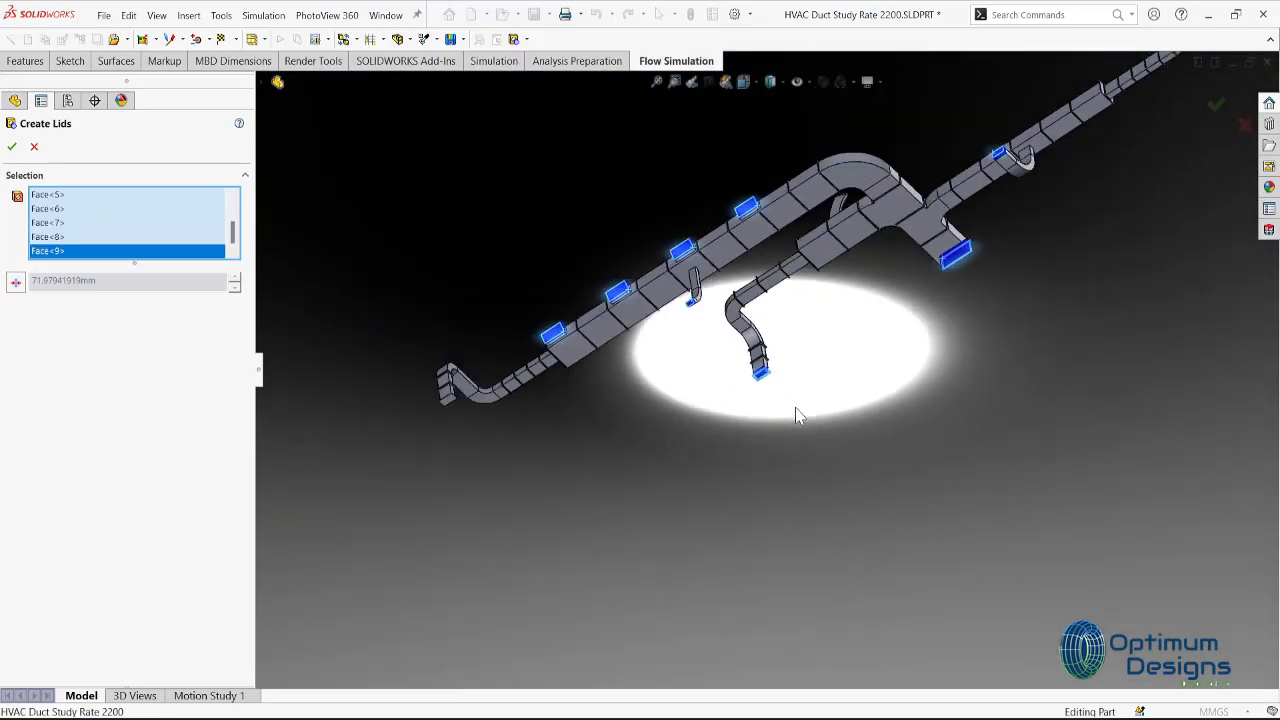
mouse_move(799, 415)
middle_down()
mouse_move(529, 408)
mouse_move(480, 271)
middle_up()
scroll(593, 357, down, 3)
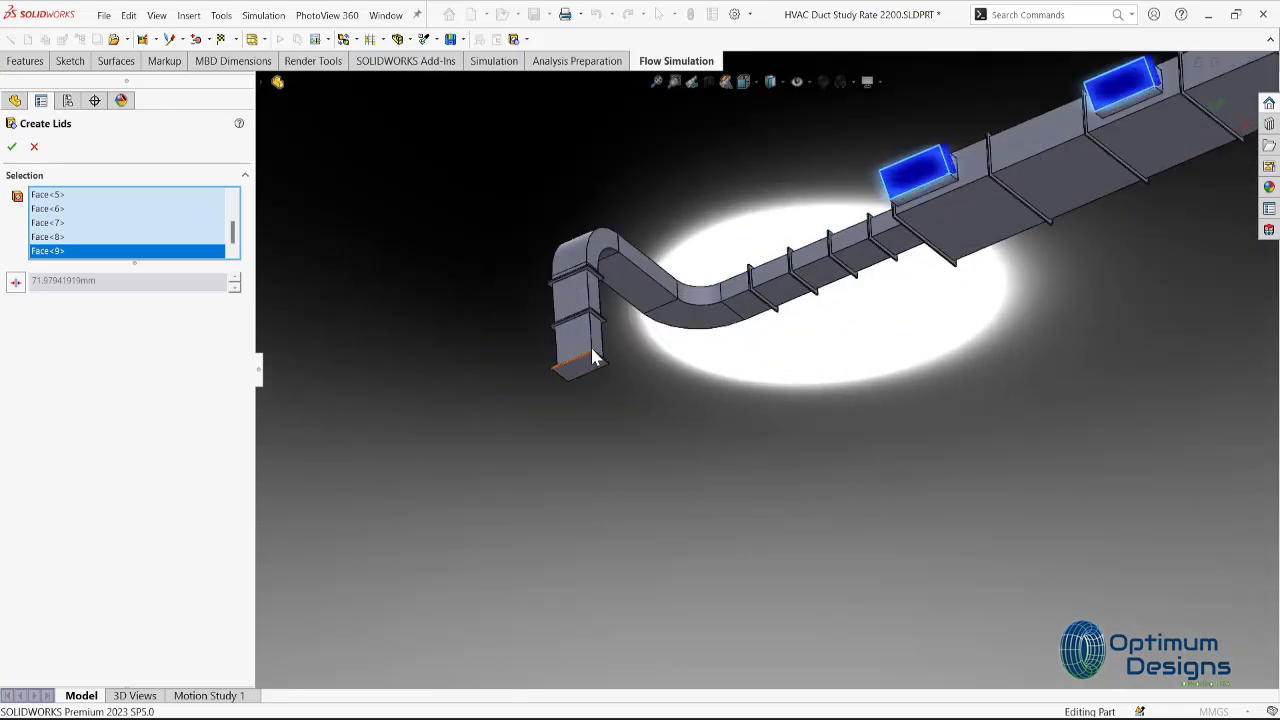
scroll(593, 357, down, 2)
scroll(858, 393, up, 5)
mouse_move(858, 393)
middle_down()
mouse_move(849, 569)
mouse_move(924, 269)
middle_up()
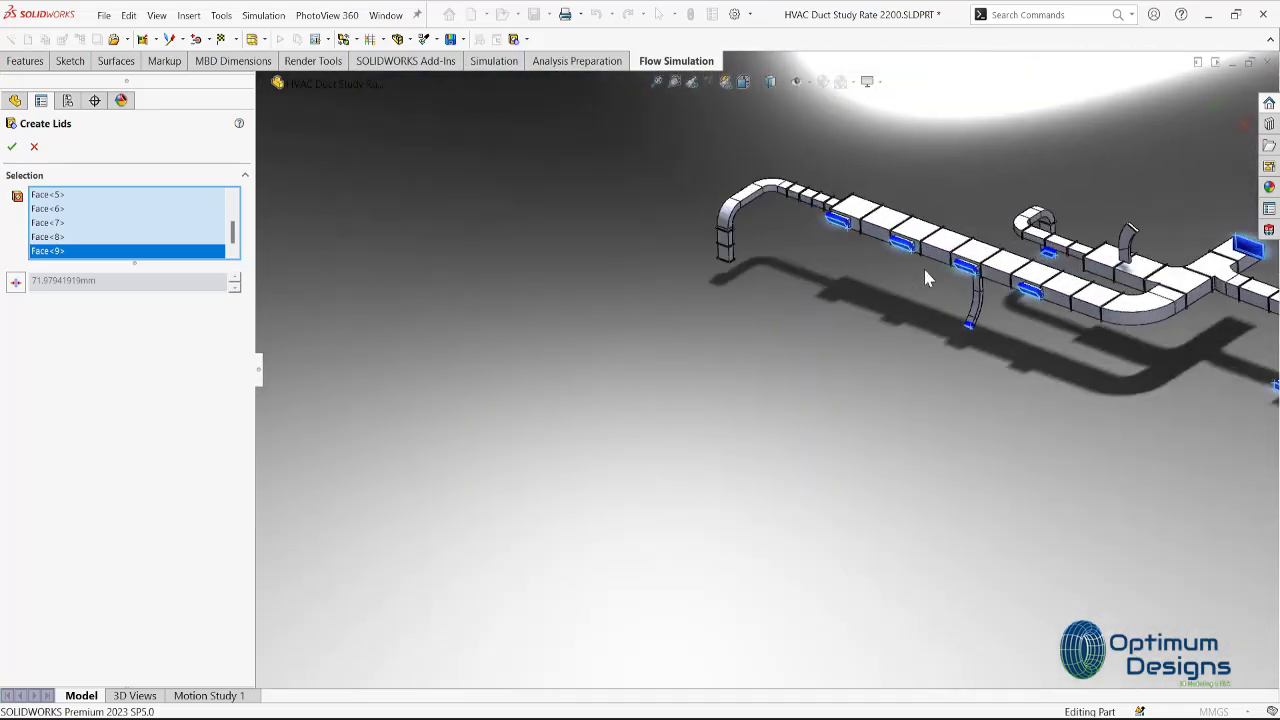
scroll(924, 269, down, 2)
scroll(950, 285, down, 2)
scroll(950, 285, down, 2)
scroll(1103, 455, up, 4)
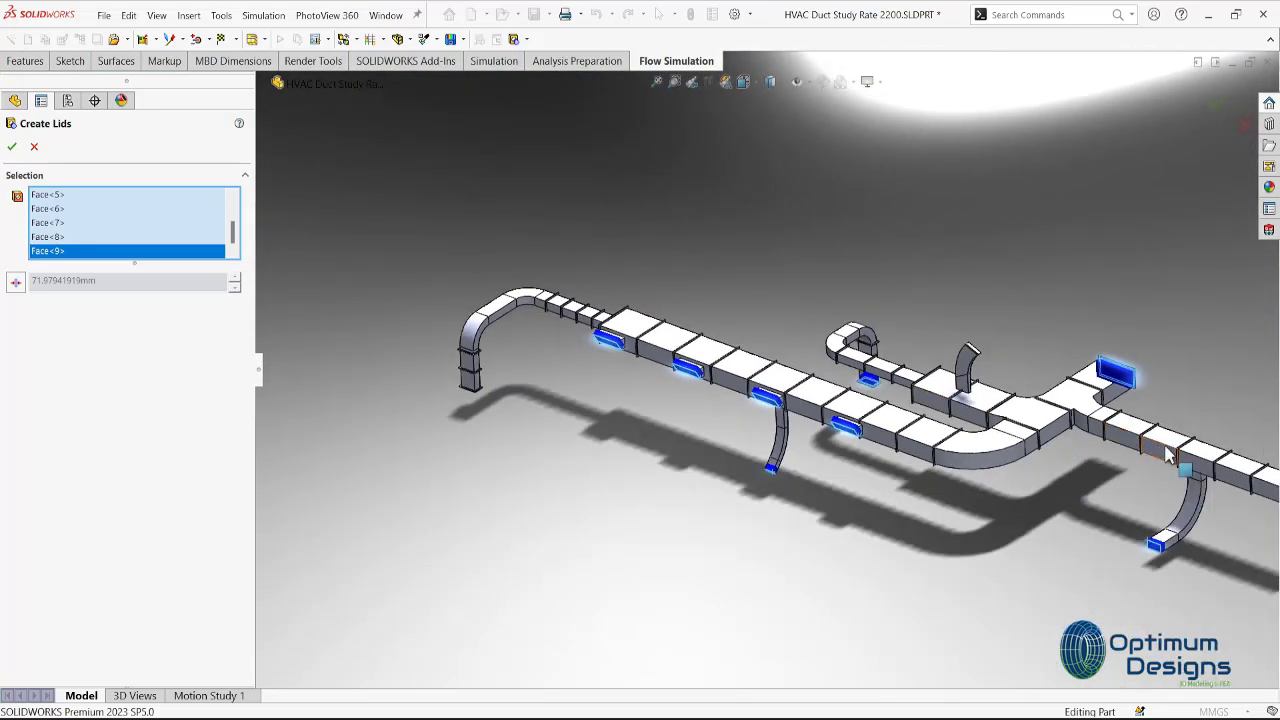
scroll(1168, 455, up, 2)
click(15, 282)
text(2.02)
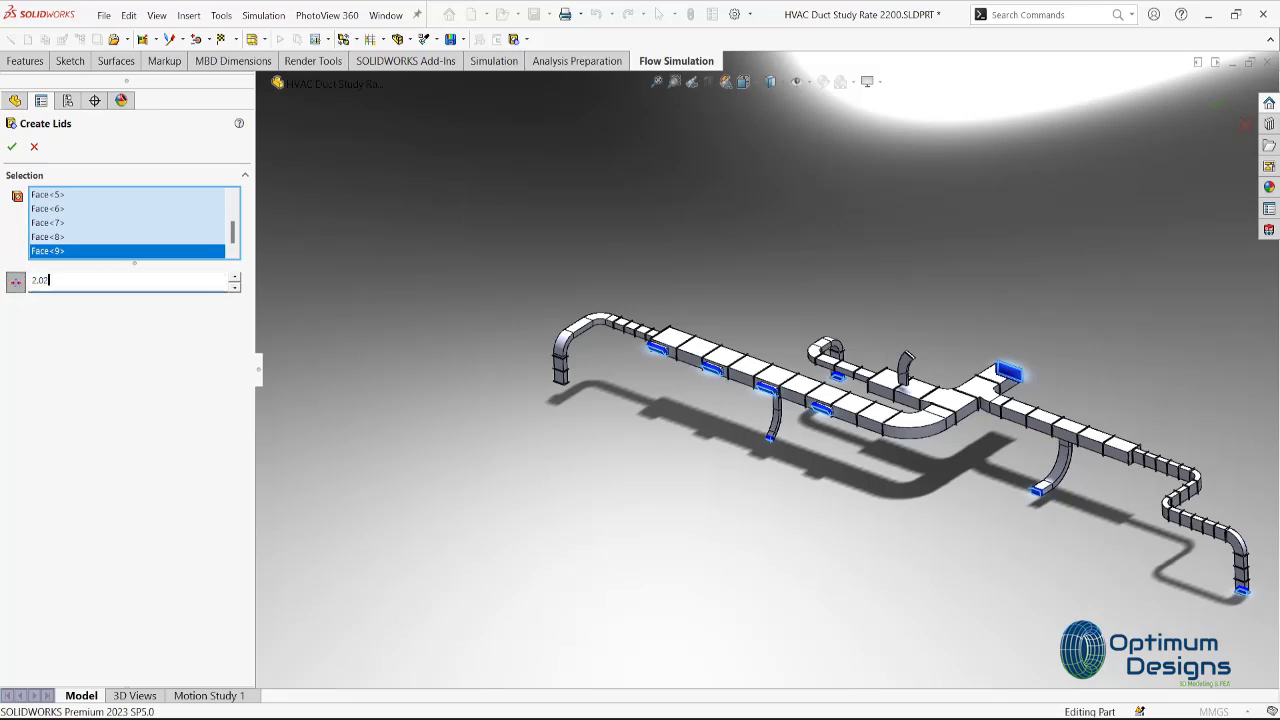
scroll(960, 398, down, 5)
scroll(660, 435, down, 5)
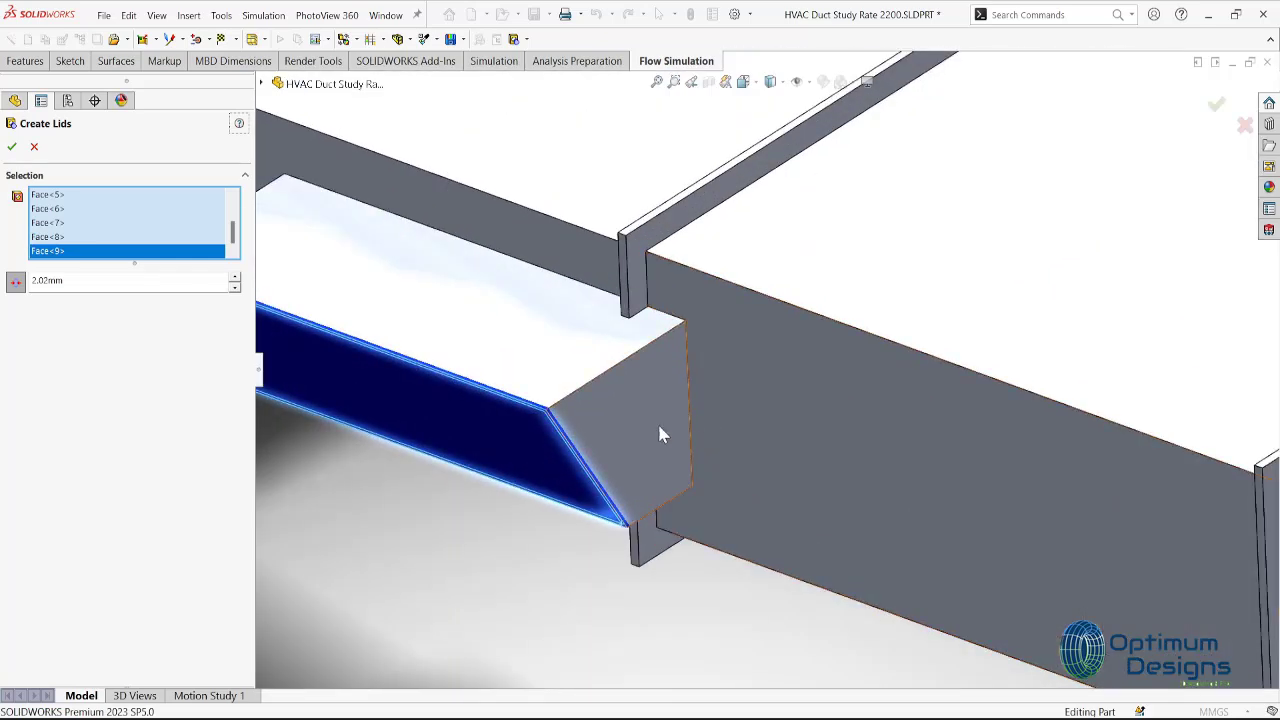
click(11, 148)
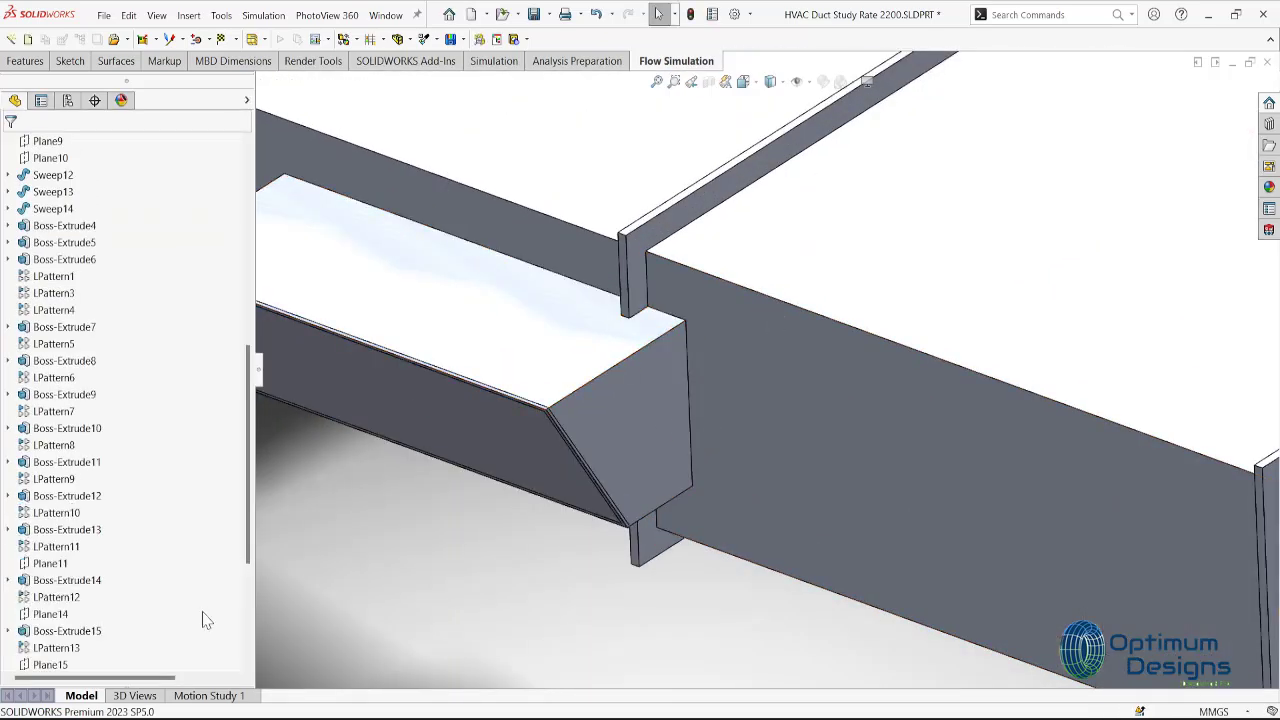
scroll(328, 548, up, 10)
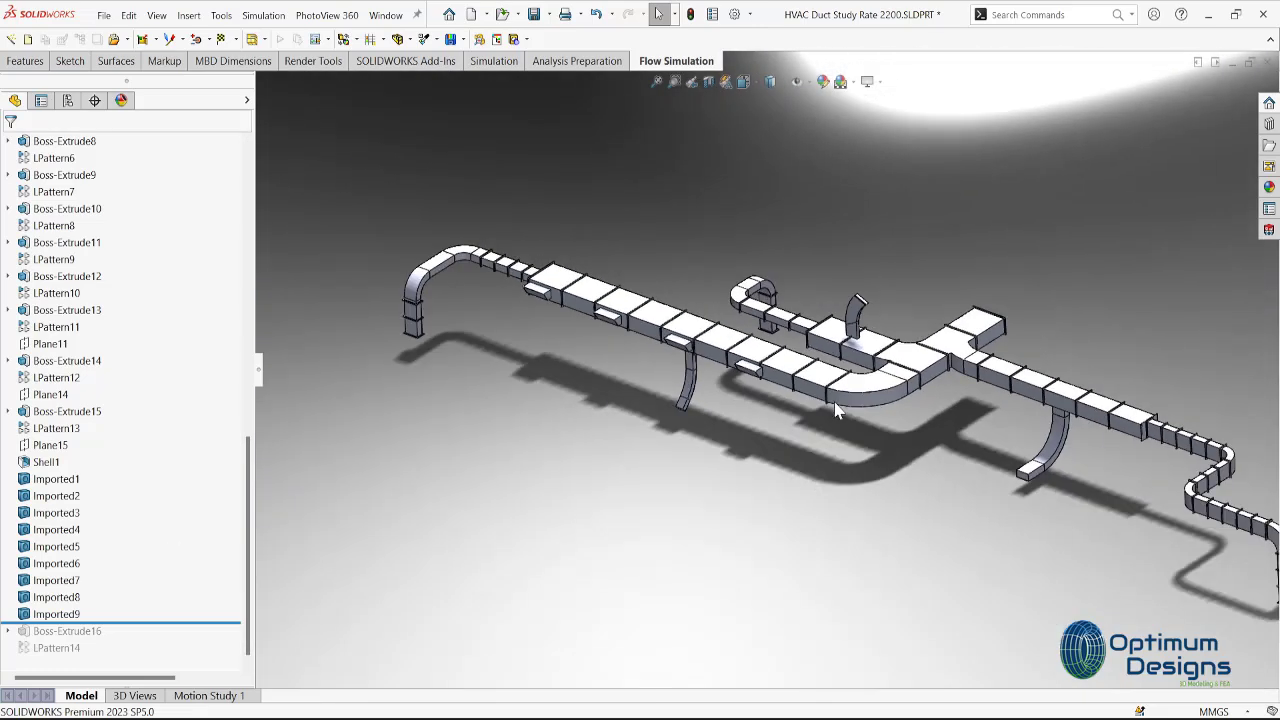
Start a new Wizard project 'HVAC air analysis at rate 2200' and dismiss the warning.
click(7, 38)
text(HVAD air flow Analysis at rate 2200 m3/hr)
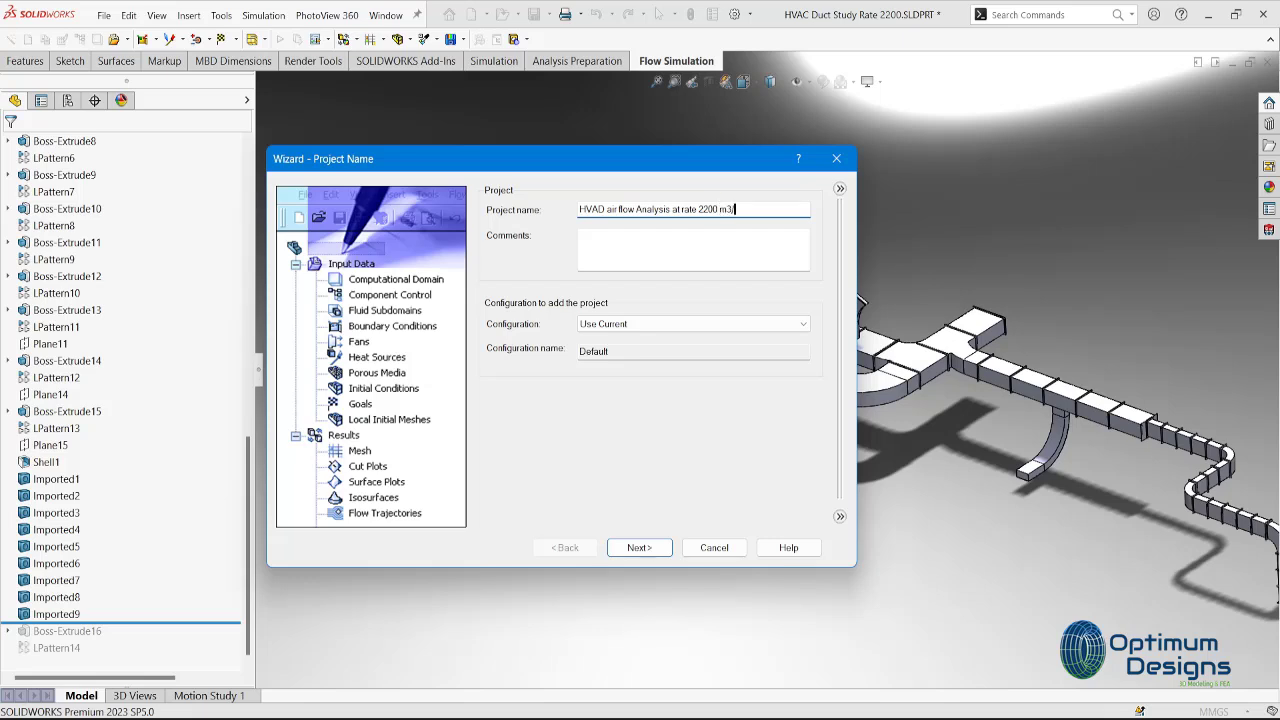
click(640, 548)
click(749, 431)
click(636, 548)
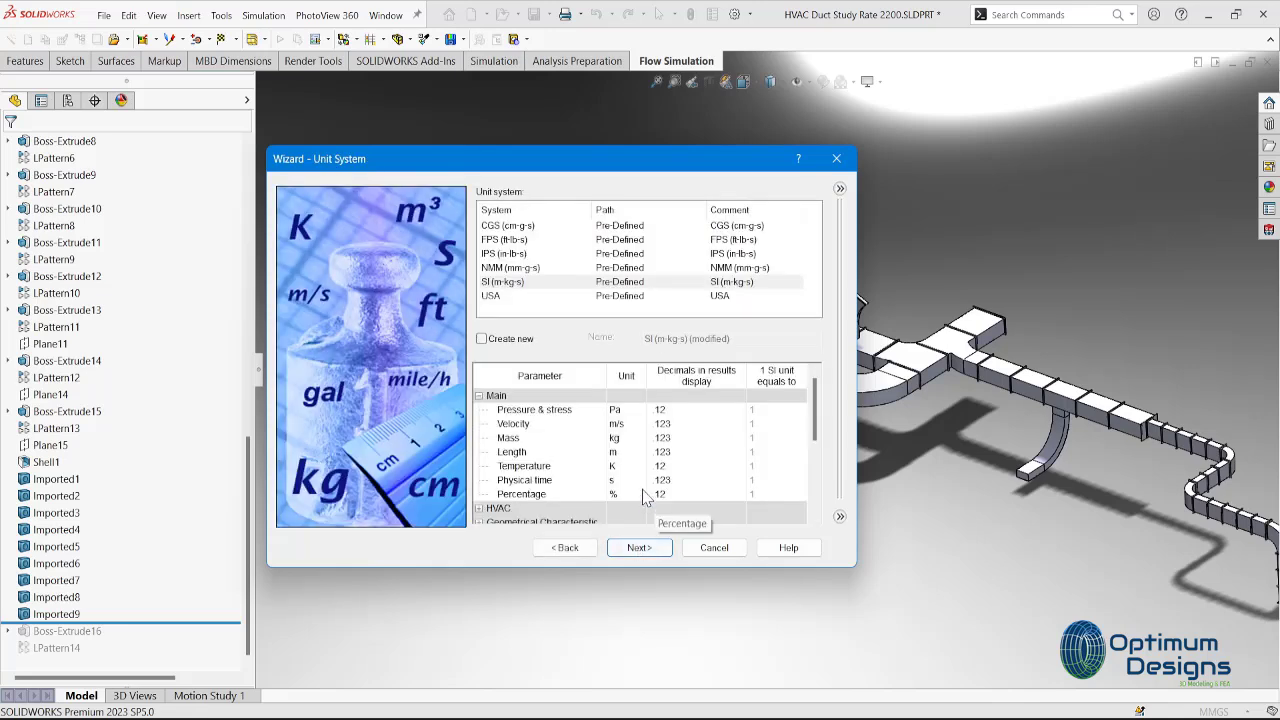
Set SI units with volume flow in m^3/h, temperature in °C and pressure in bar.
scroll(612, 480, down, 2)
scroll(612, 480, down, 2)
scroll(616, 470, down, 2)
scroll(624, 480, down, 1)
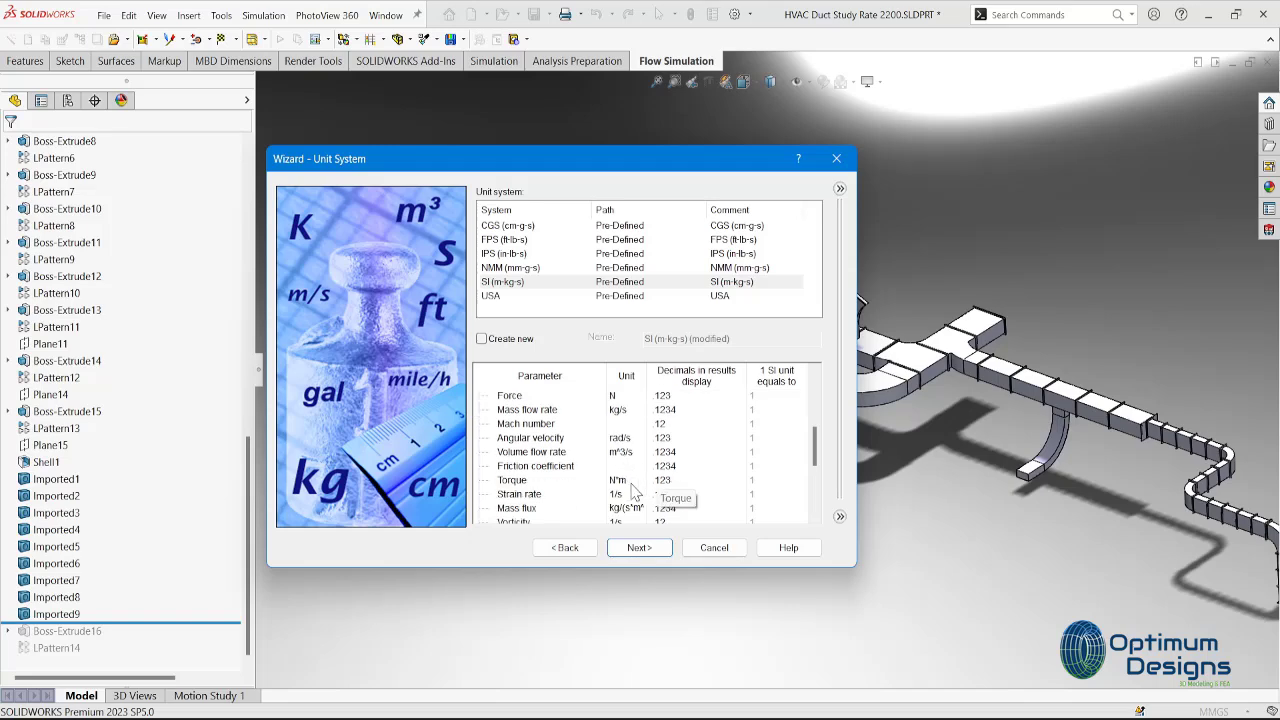
click(637, 452)
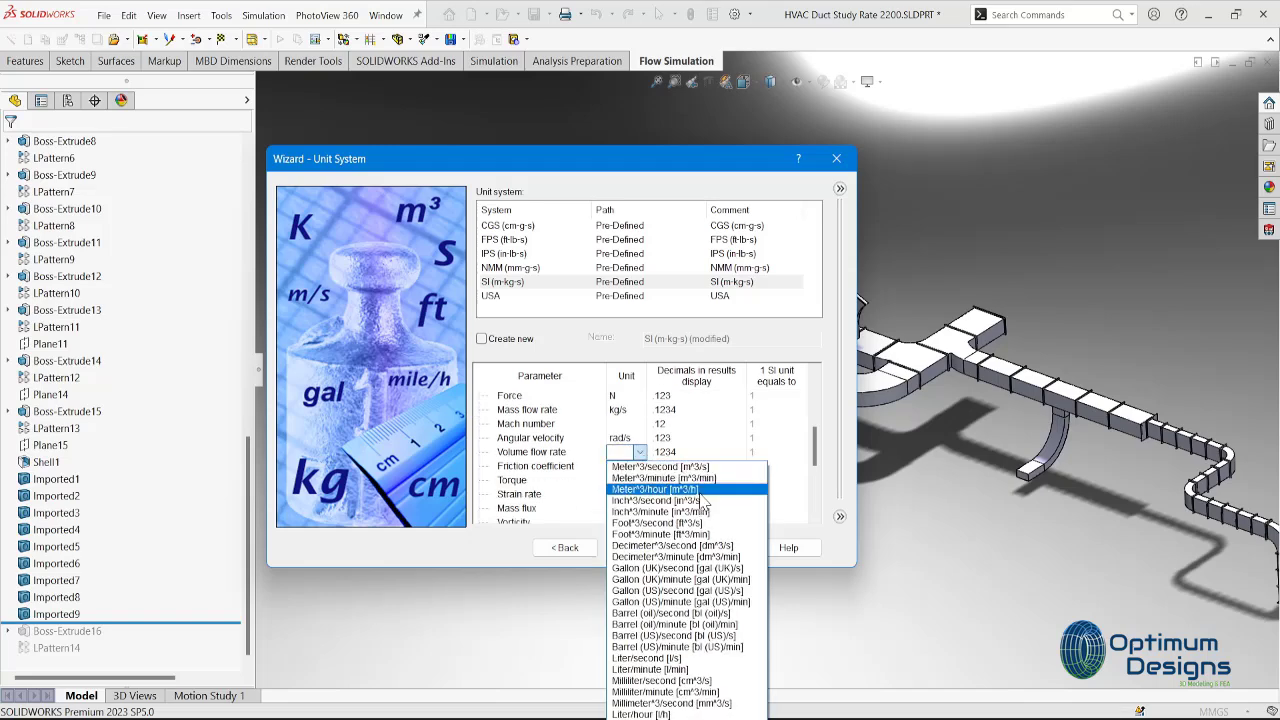
click(650, 487)
drag(818, 462, 818, 428)
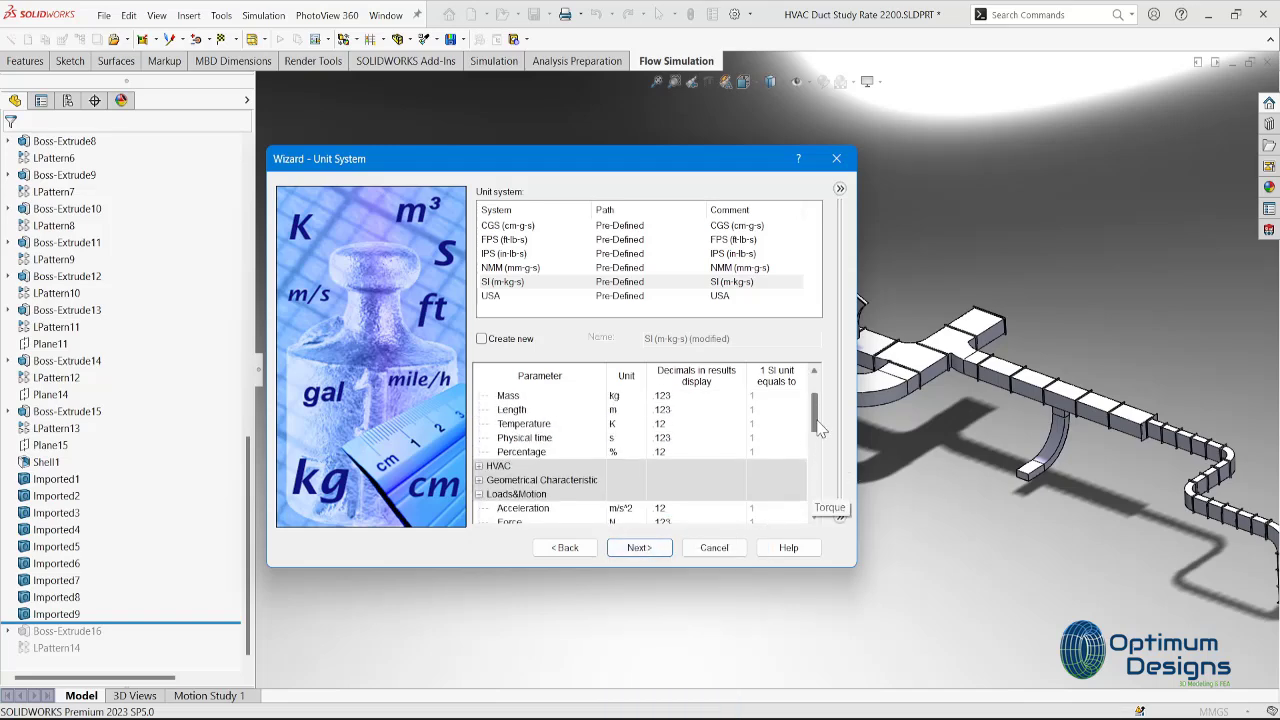
click(636, 425)
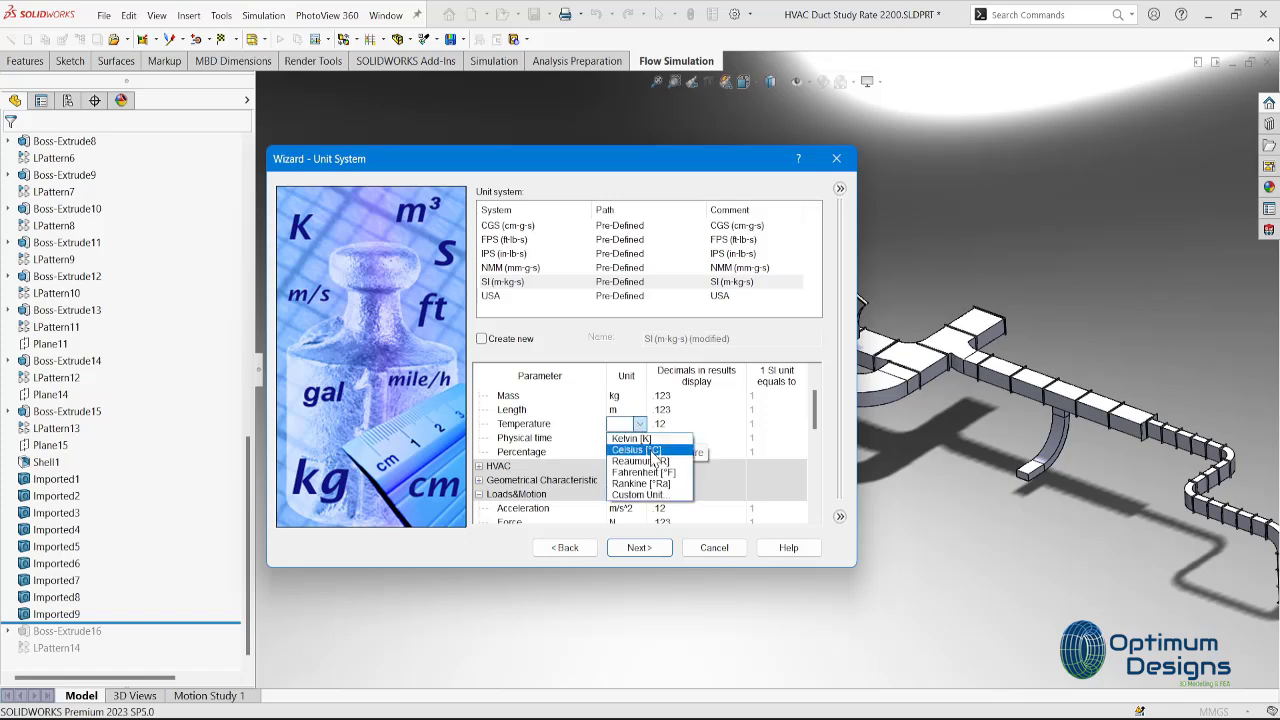
click(640, 450)
scroll(818, 418, up, 1)
click(645, 413)
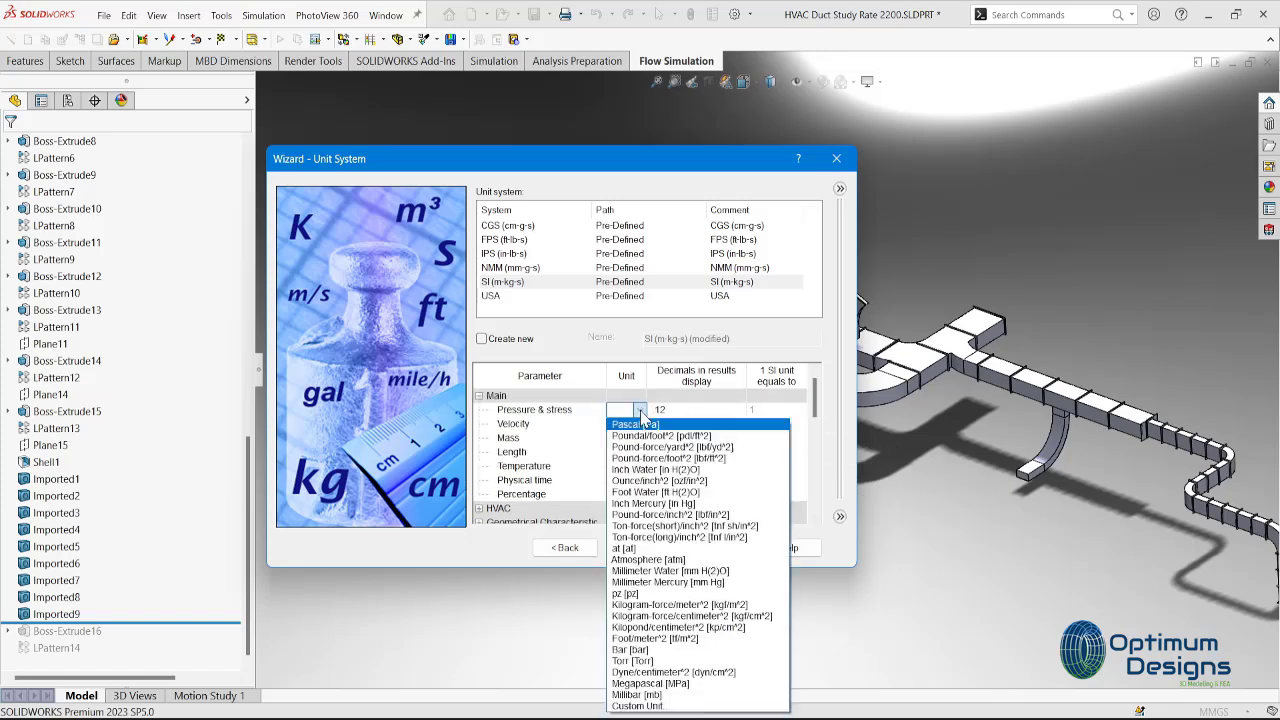
click(660, 656)
Set the analysis type to Internal.
click(652, 549)
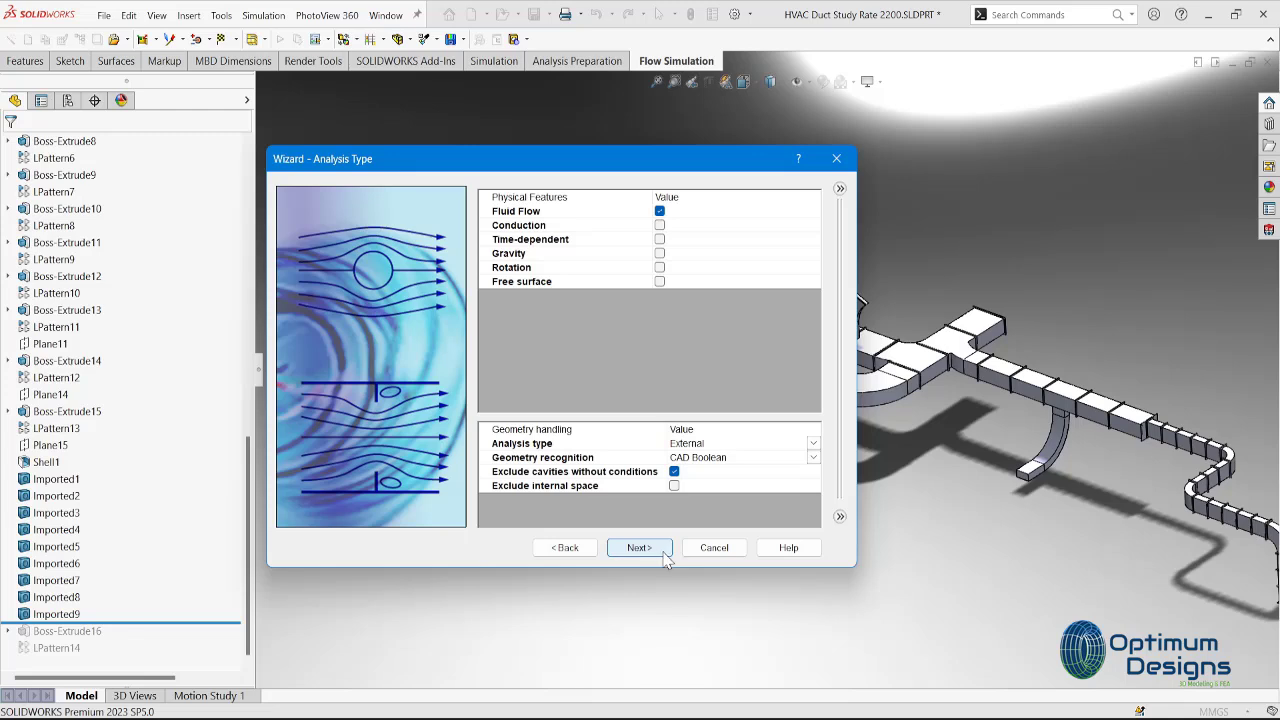
click(711, 445)
click(723, 452)
click(705, 471)
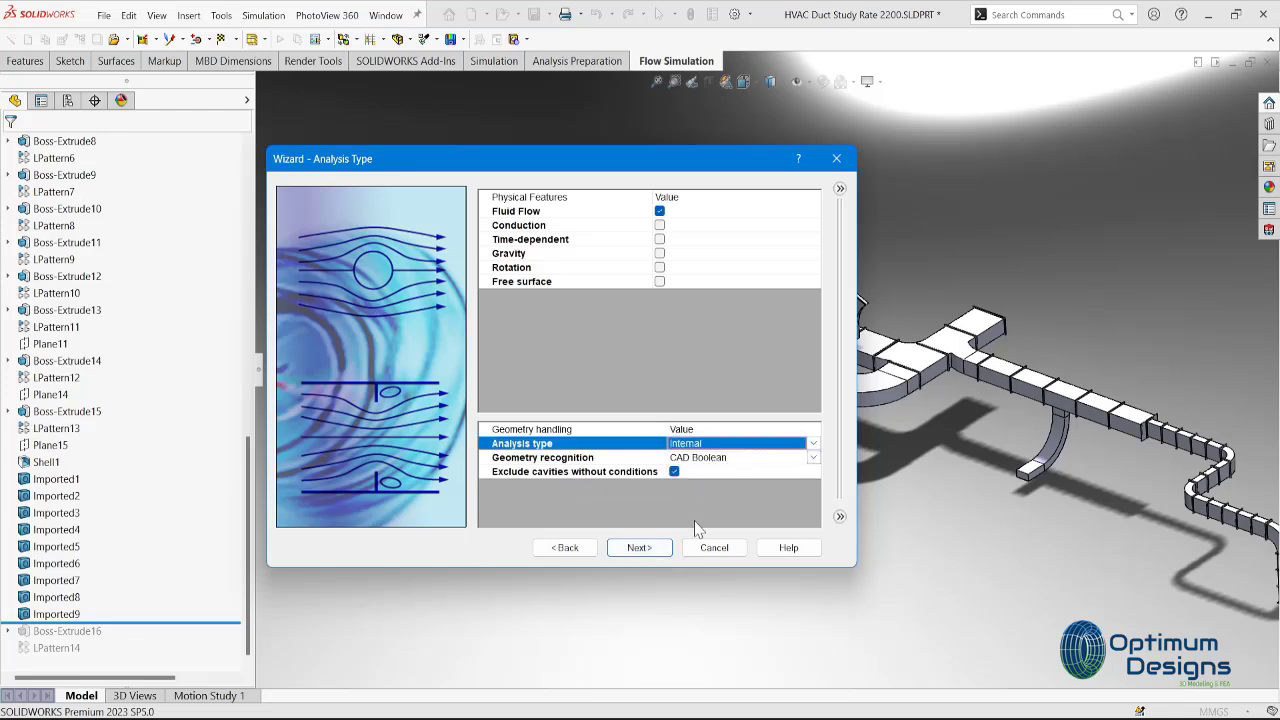
Add Air from the gases list as the project fluid and finish the Wizard.
click(666, 553)
click(480, 208)
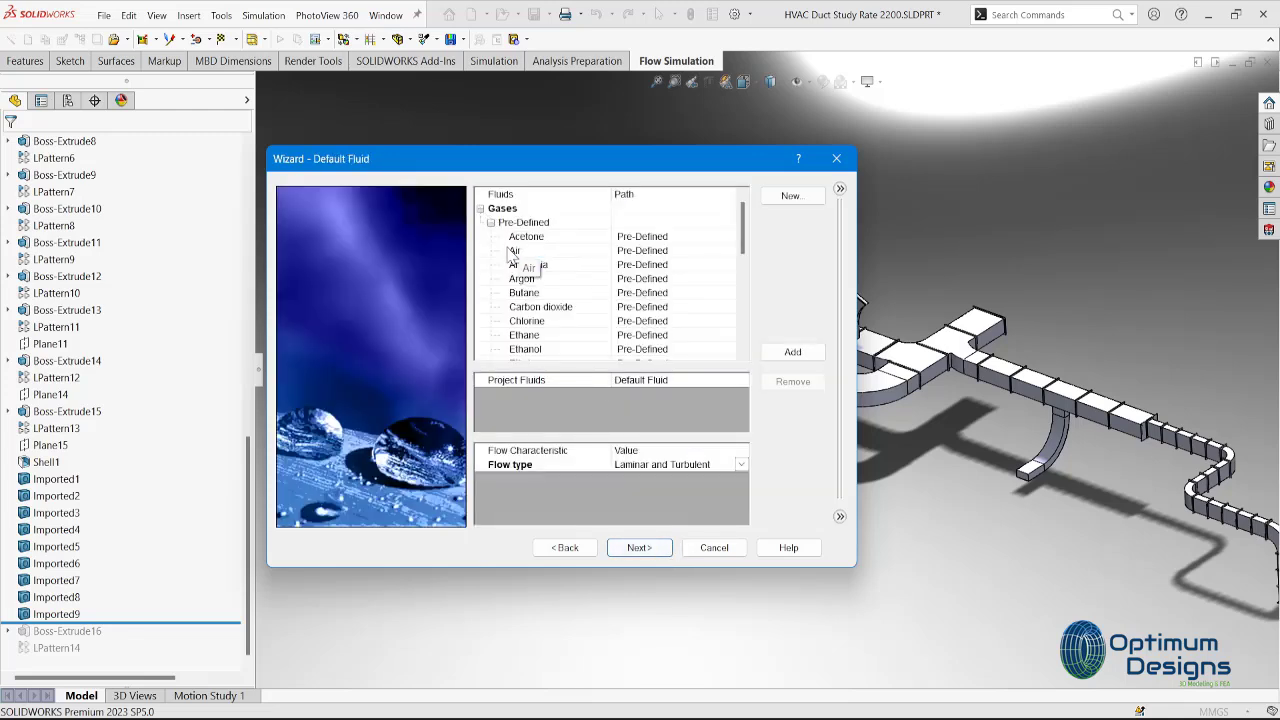
double_click(520, 264)
click(640, 548)
click(640, 548)
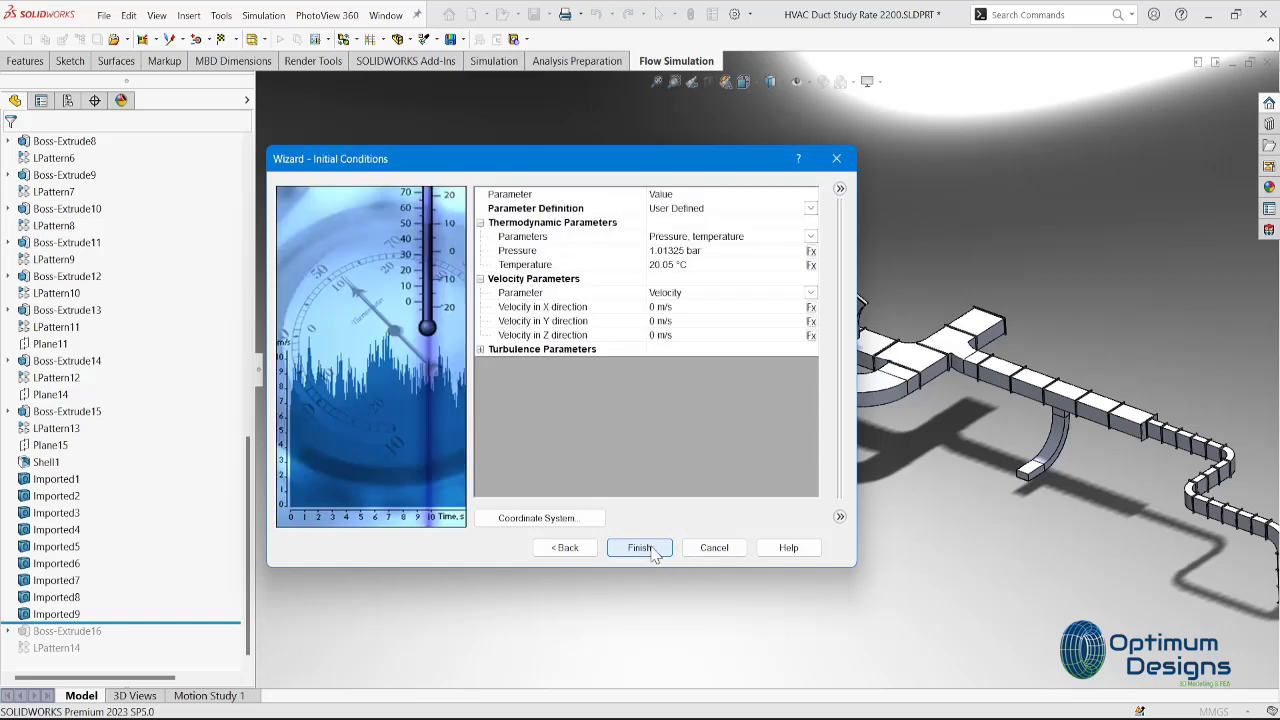
click(650, 549)
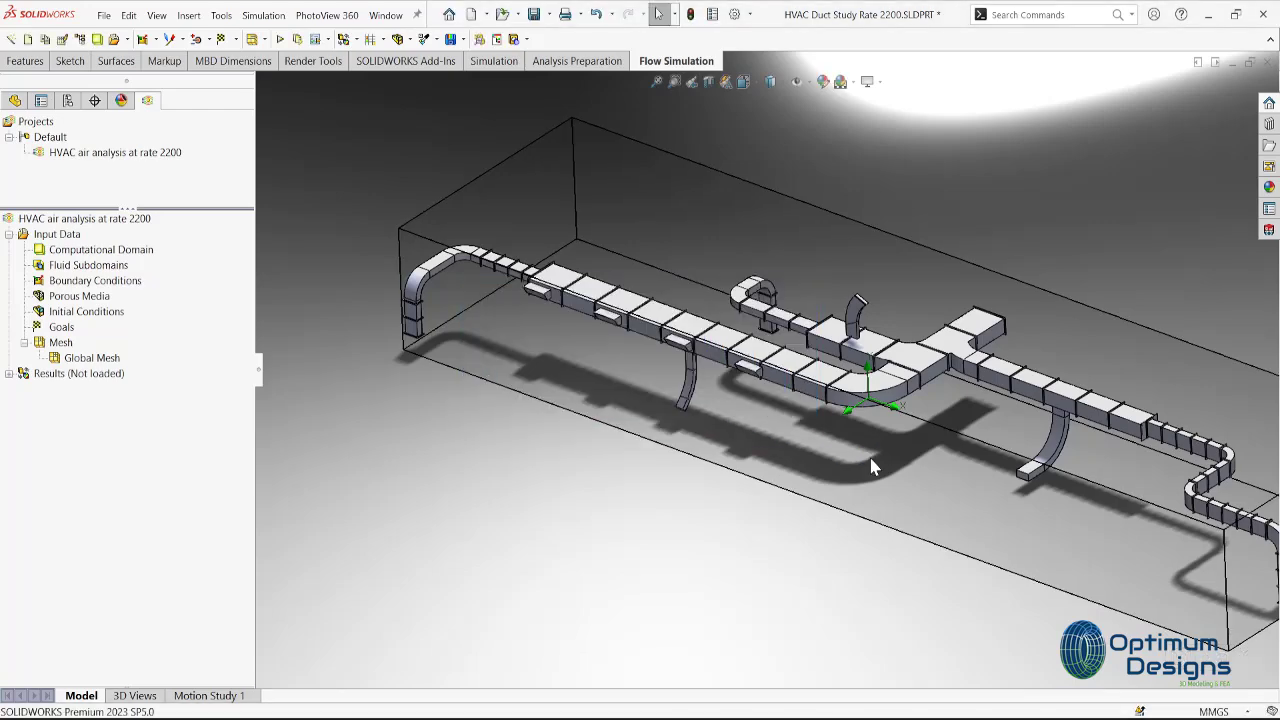
Show the model in Isometric view, begin an Inlet Volume Flow condition, then cancel it.
key(space)
click(600, 400)
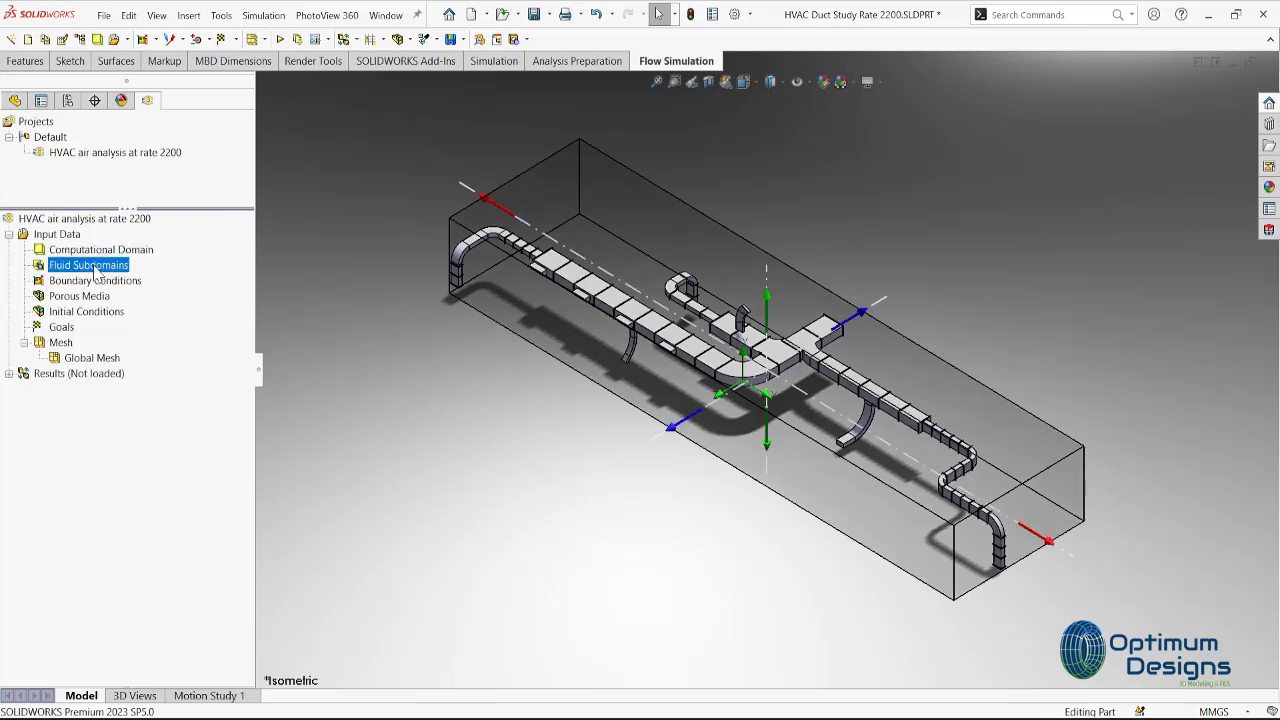
right_click(100, 266)
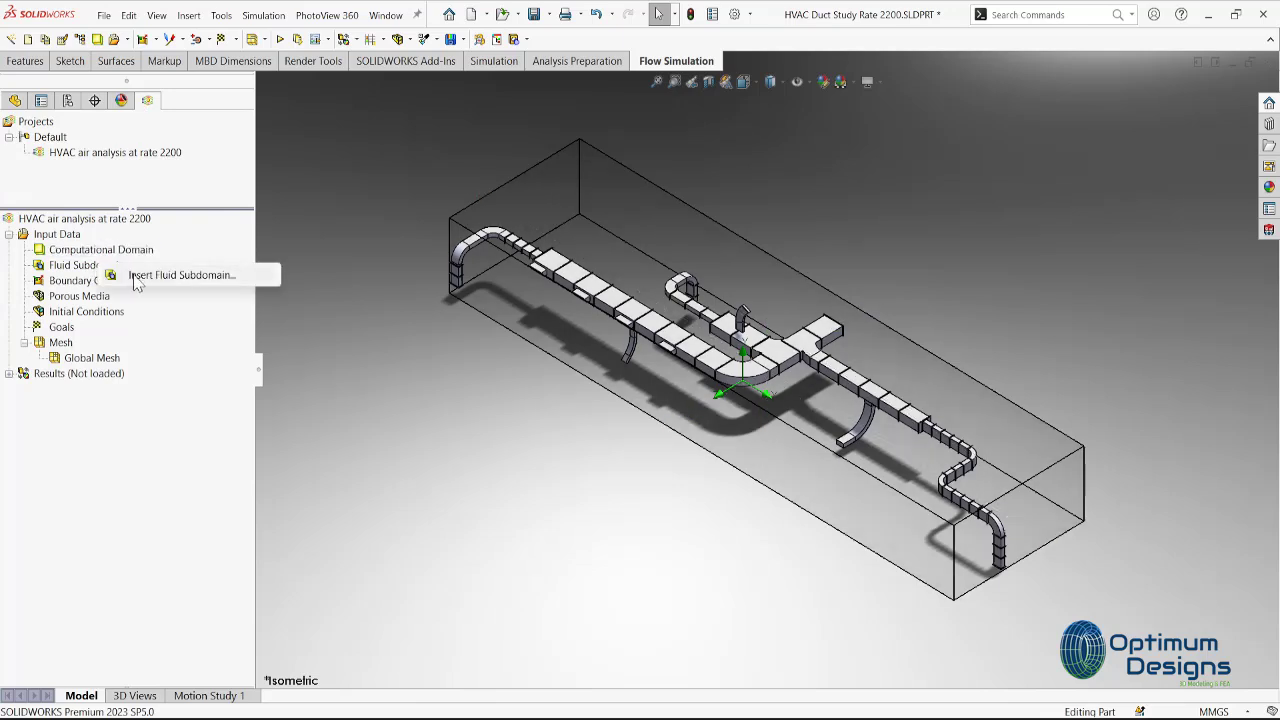
right_click(92, 282)
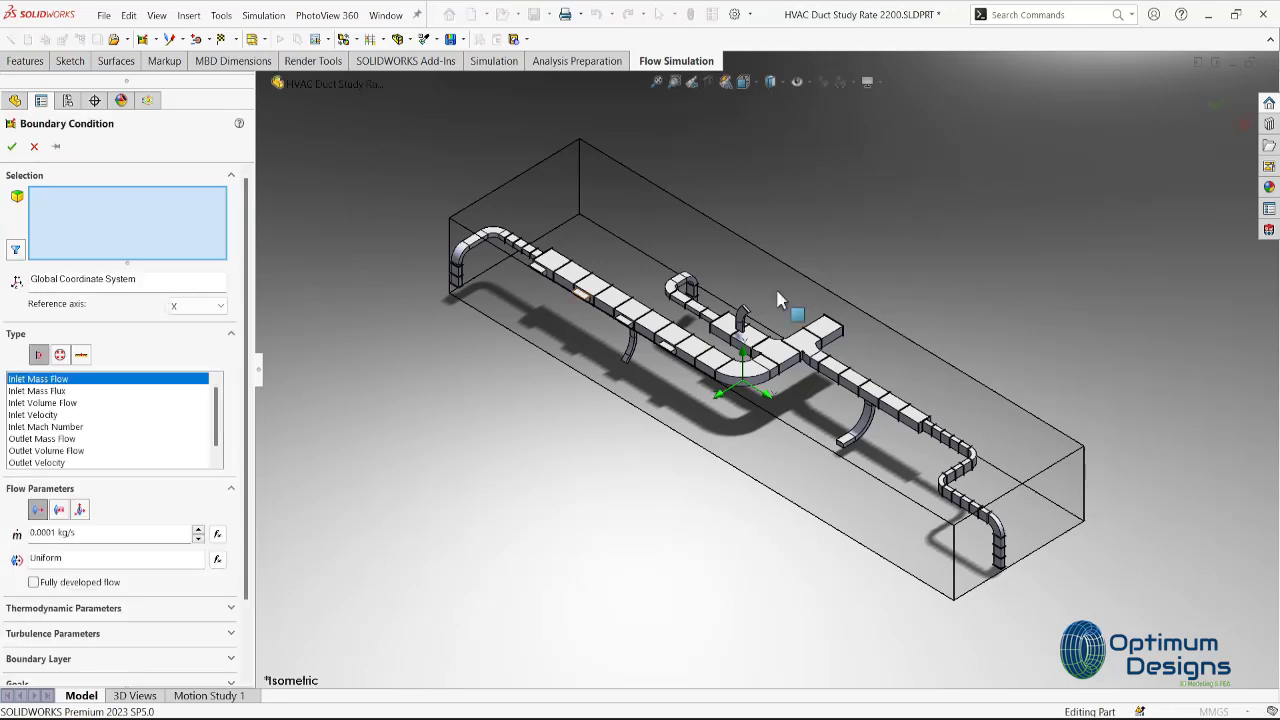
click(63, 403)
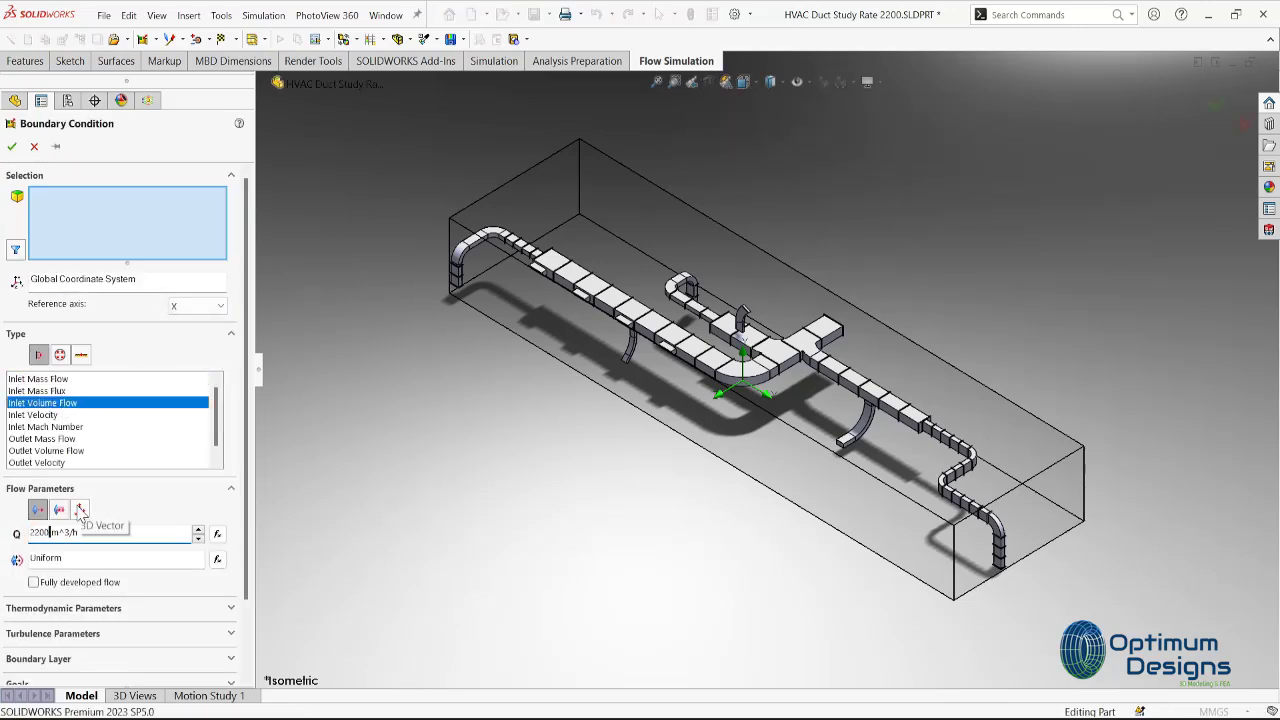
scroll(648, 286, down, 5)
scroll(766, 371, down, 3)
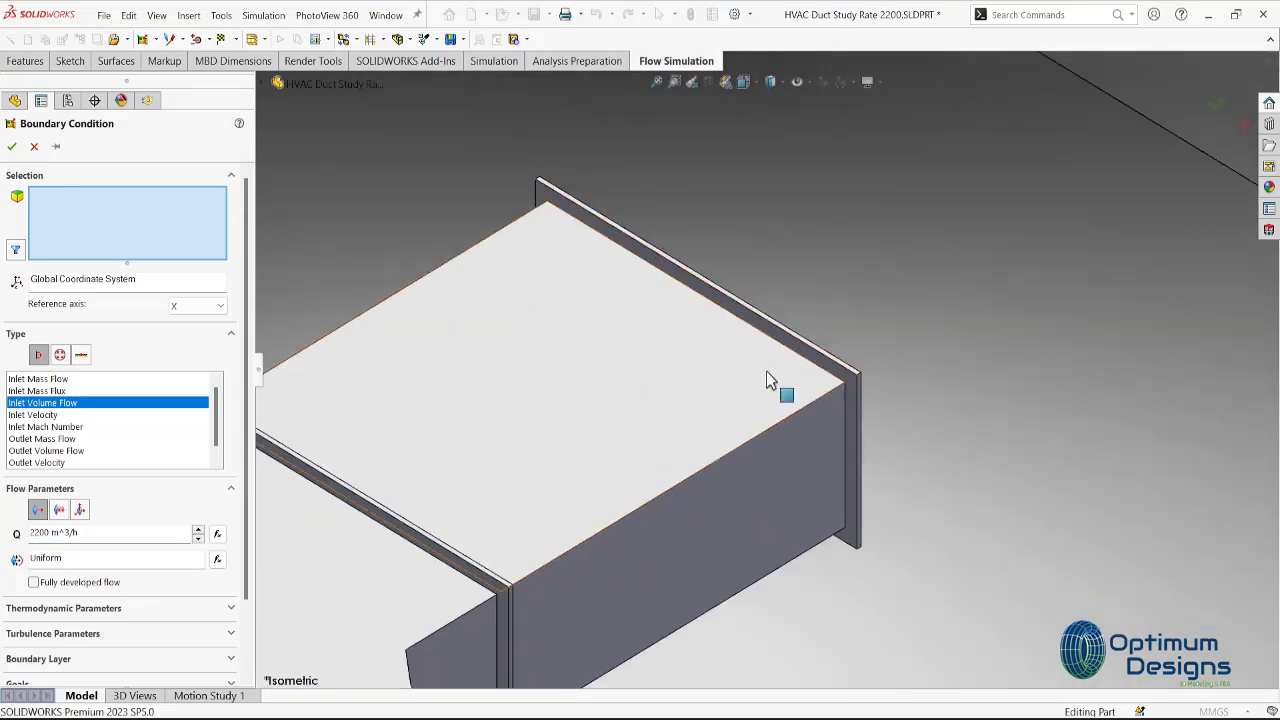
click(410, 39)
key(Escape)
key(Escape)
Set the model transparency to 0.5.
click(410, 39)
click(440, 108)
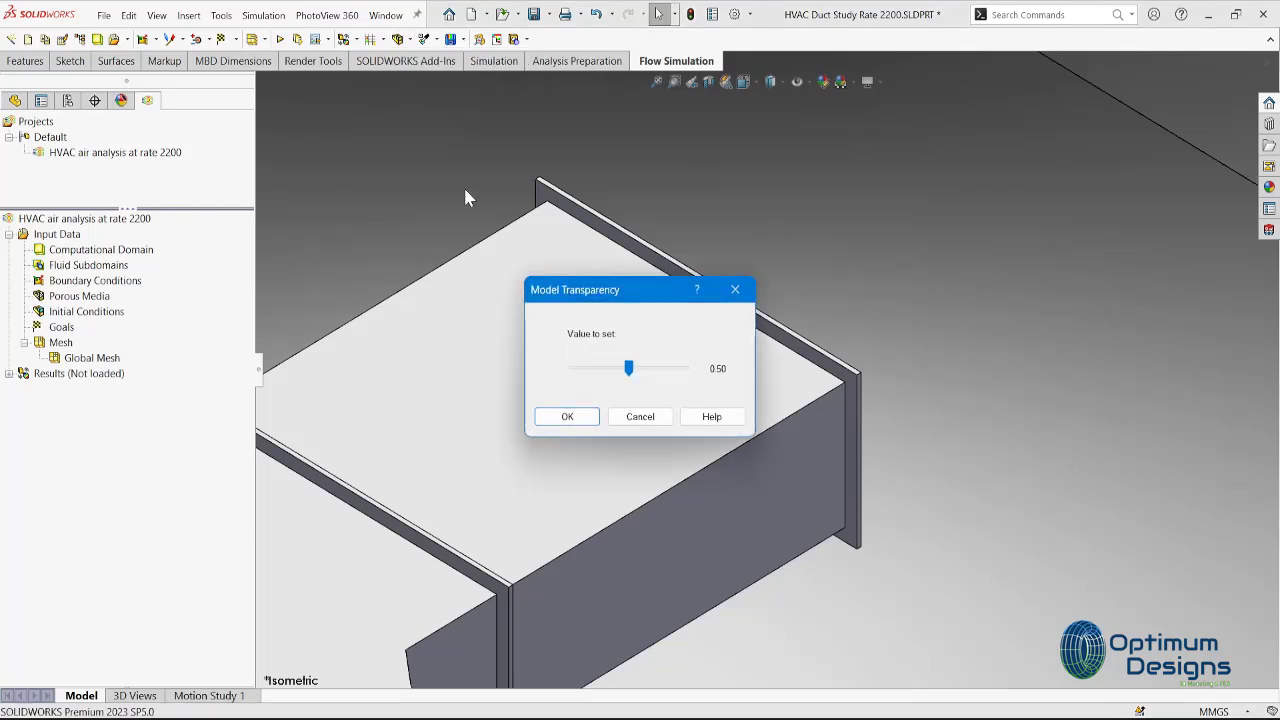
click(672, 377)
click(566, 416)
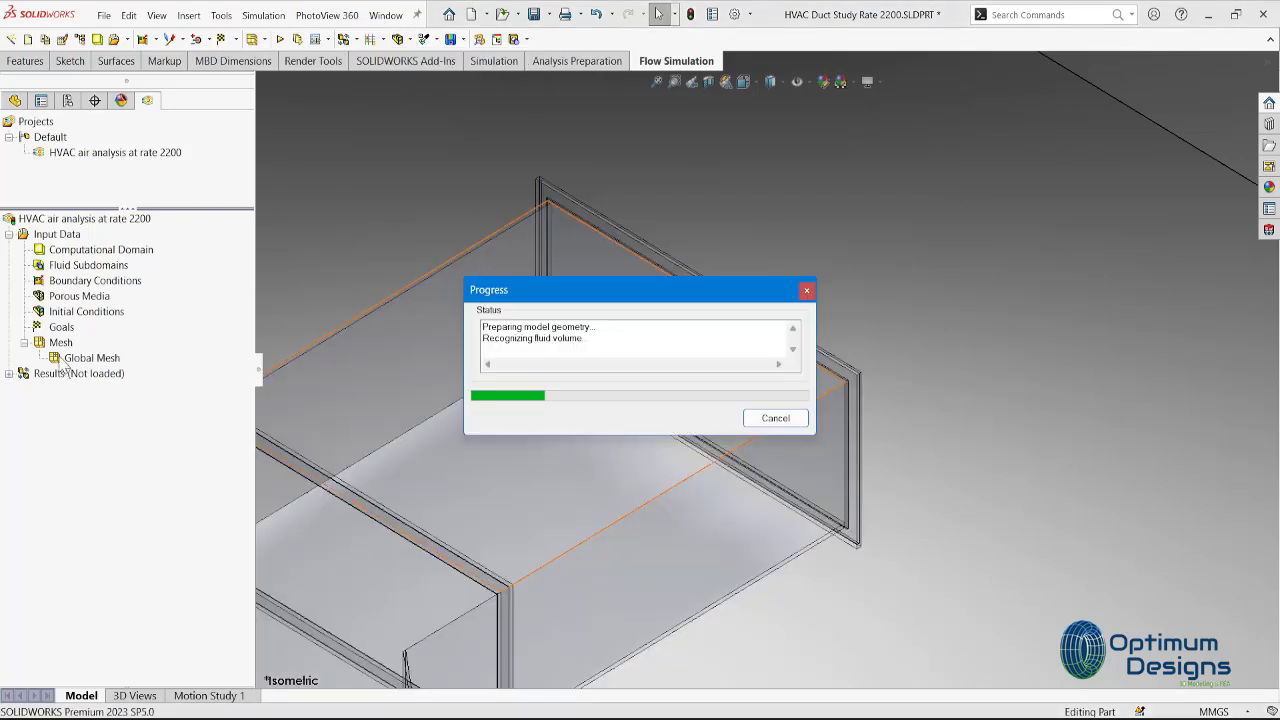
Insert an Inlet Volume Flow condition on the inner duct end face using Select Other.
right_click(85, 290)
click(140, 293)
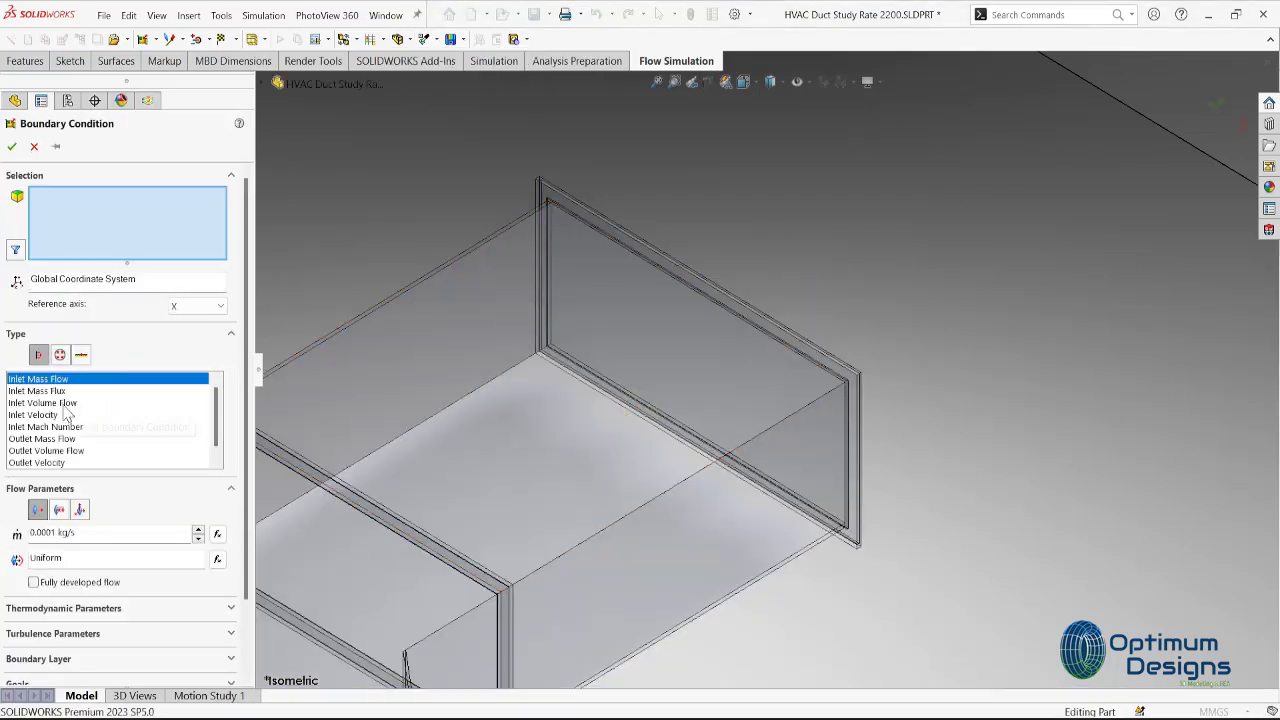
click(42, 402)
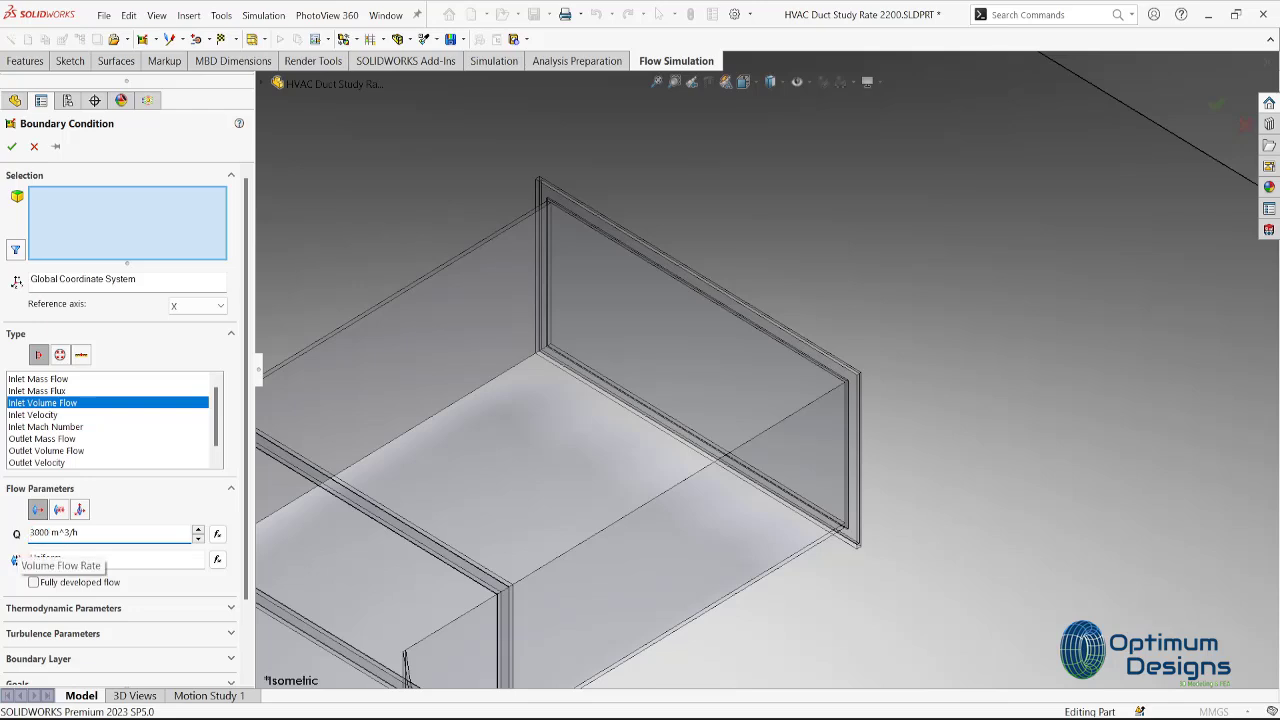
right_click(716, 342)
click(771, 386)
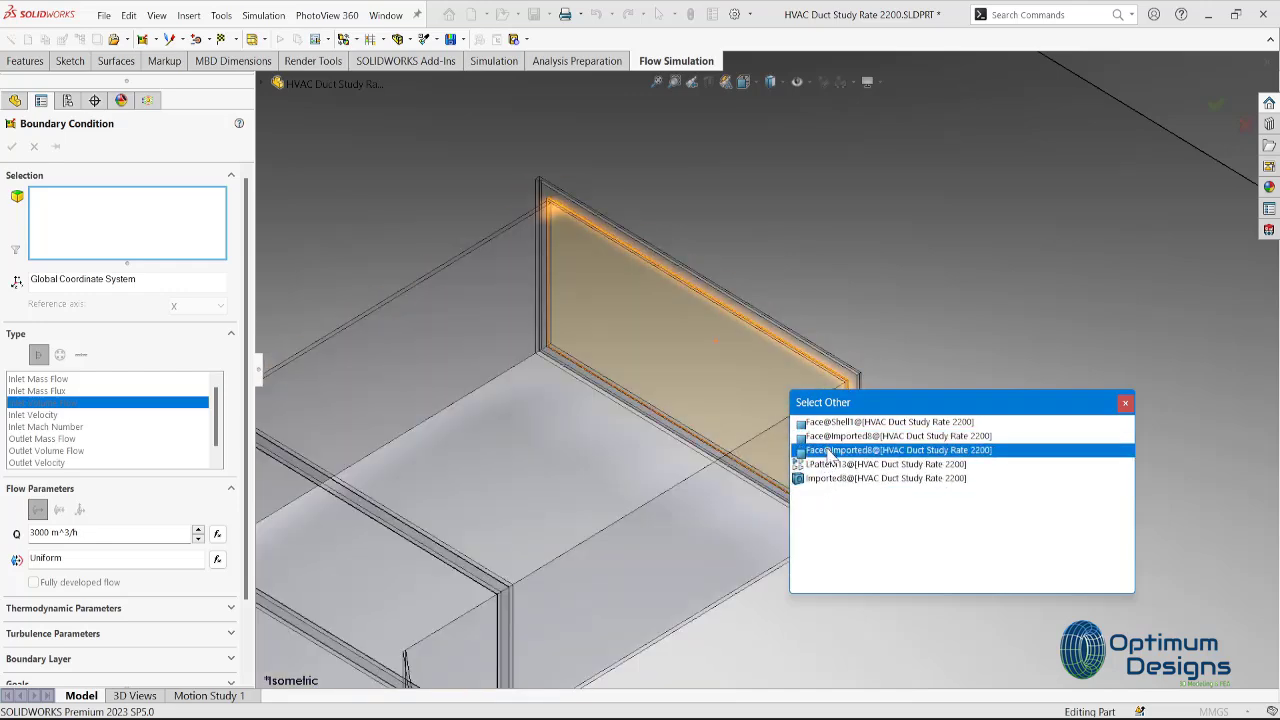
click(820, 450)
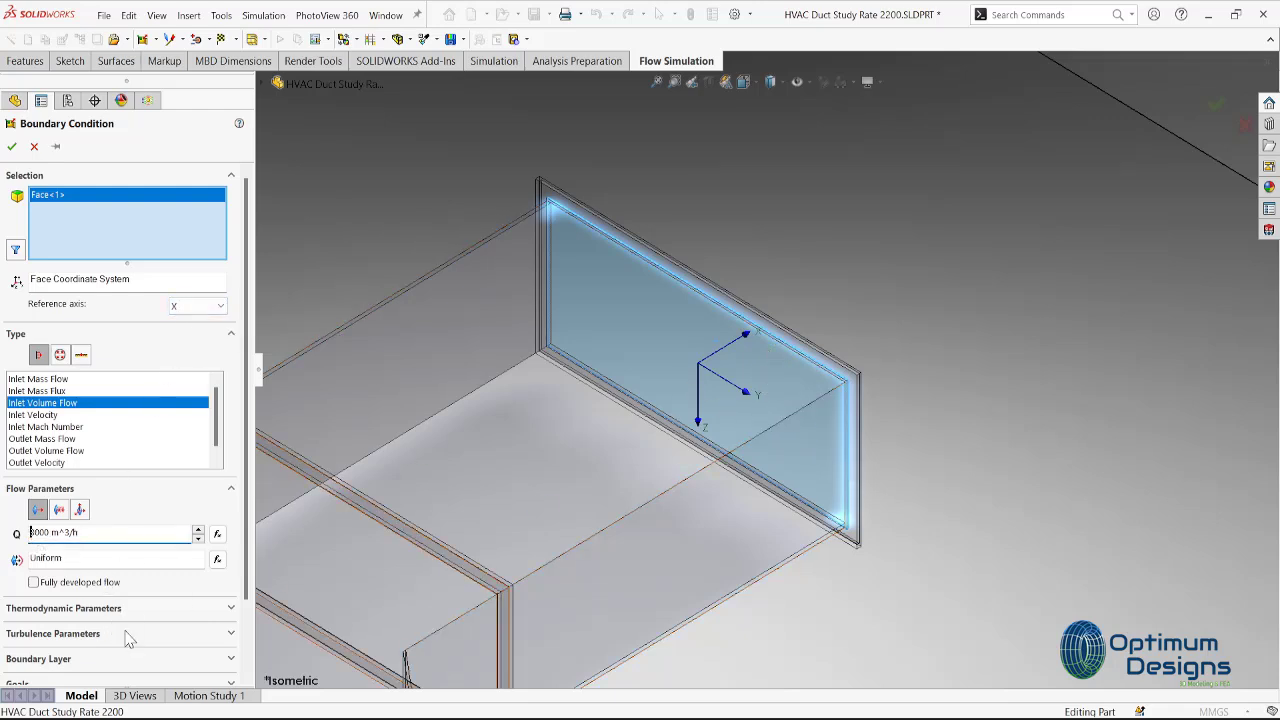
Set the inlet flow to 3000 m^3/h, fully developed, and confirm it.
text(-)
scroll(767, 360, up, 4)
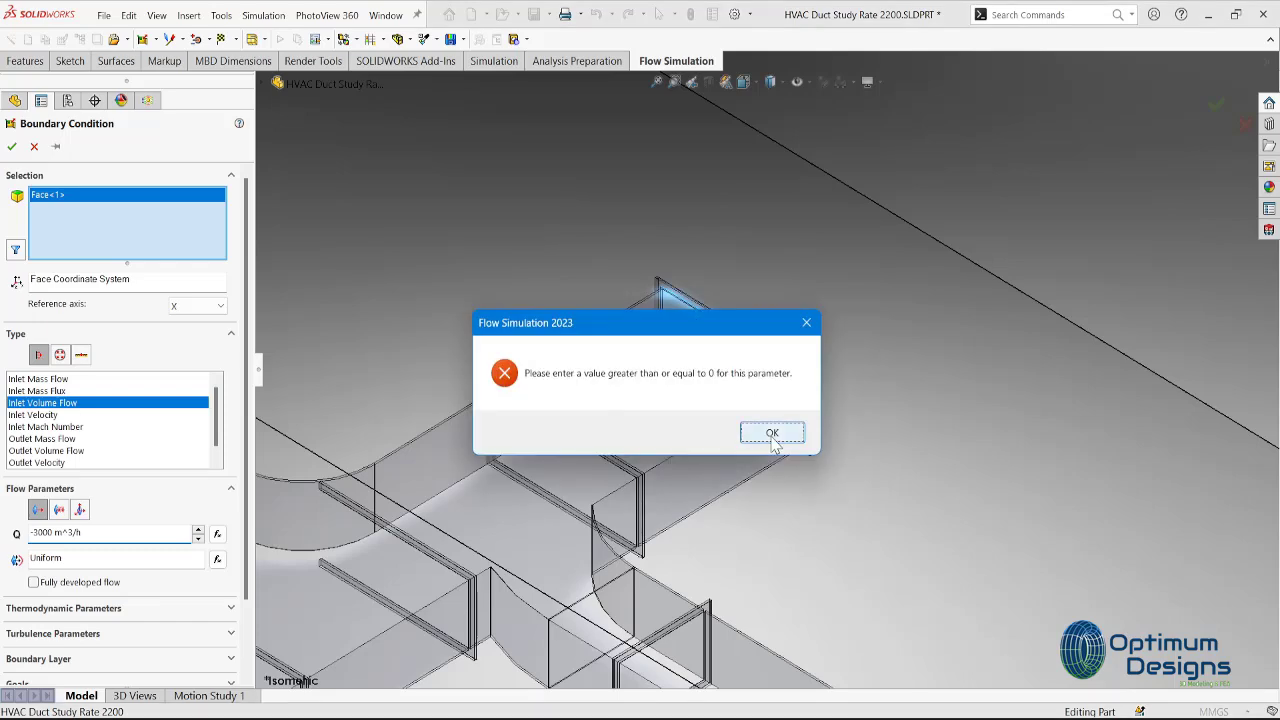
click(769, 431)
scroll(838, 422, down, 3)
scroll(838, 422, up, 3)
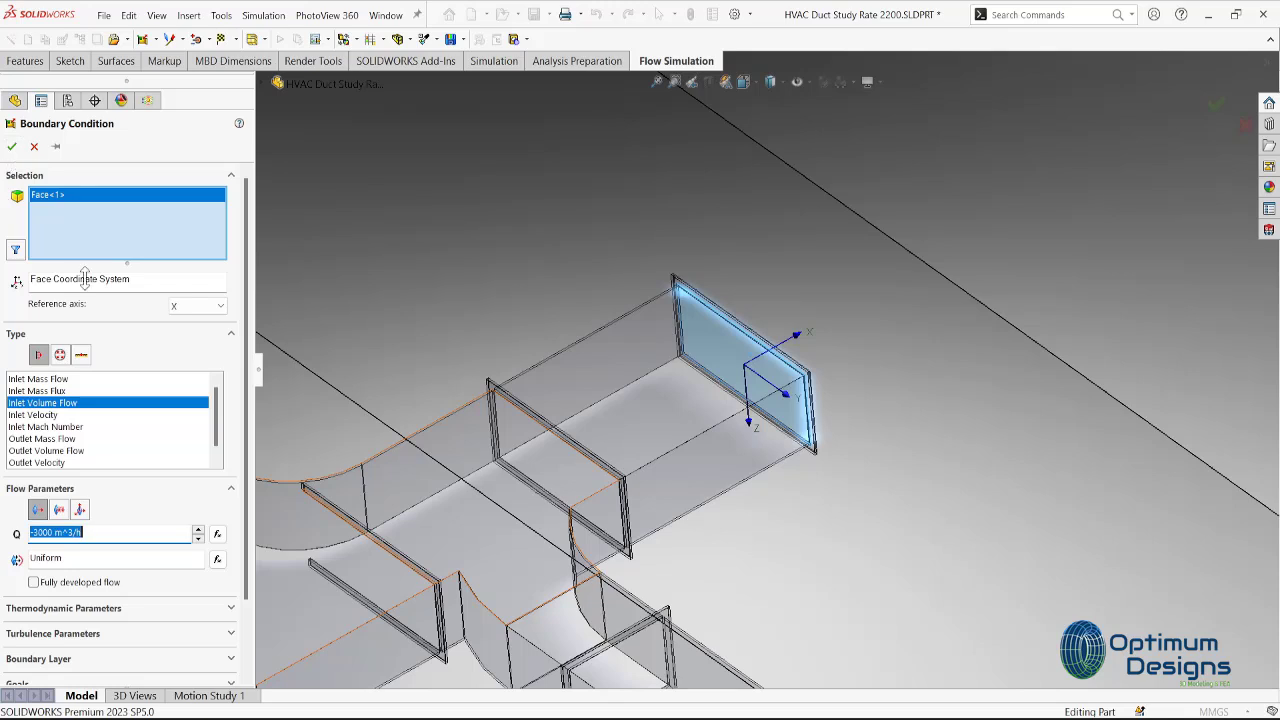
click(52, 583)
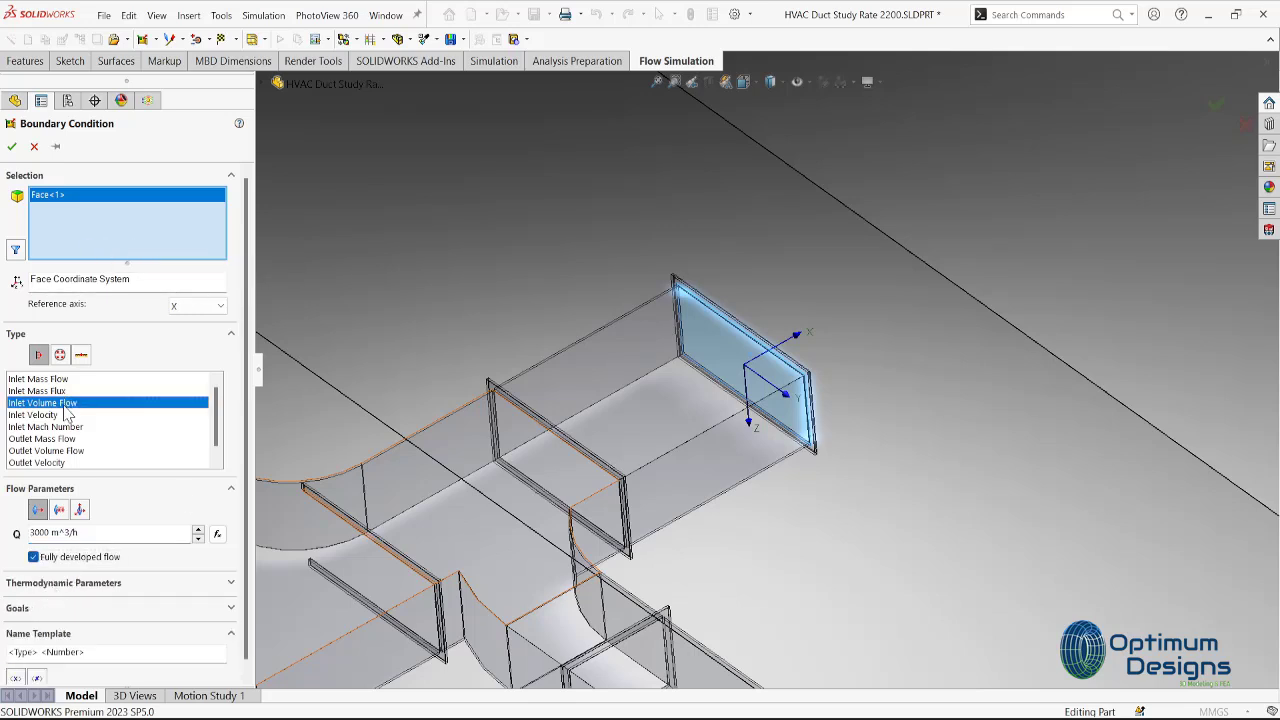
click(199, 307)
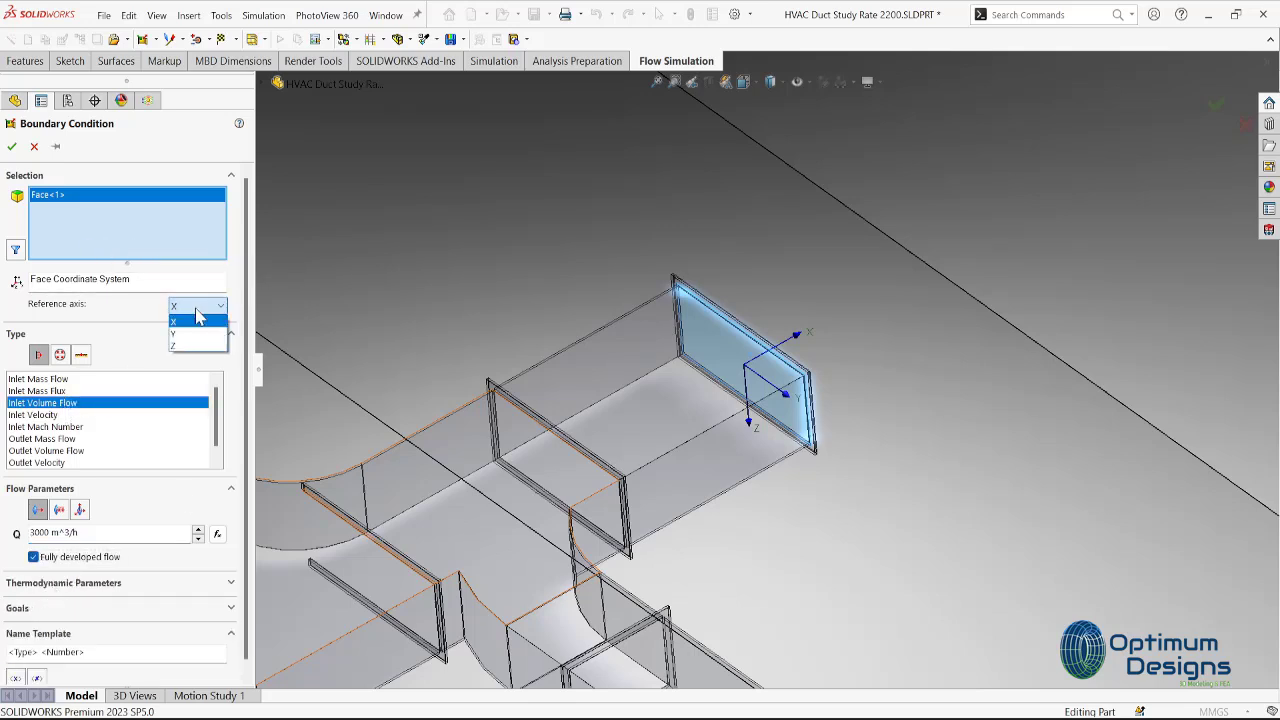
click(12, 148)
Dismiss the rebuild error and glance at Inlet Volume Flow 1 settings without changing them.
click(725, 481)
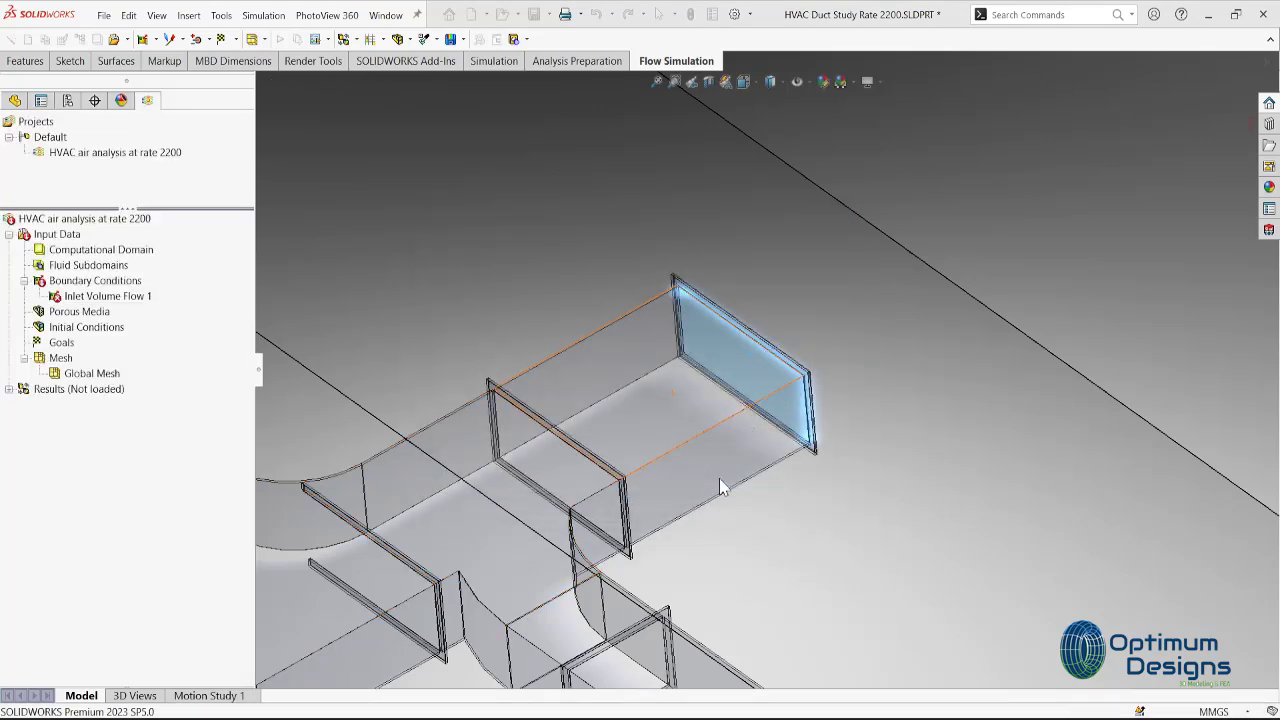
right_click(126, 297)
click(167, 308)
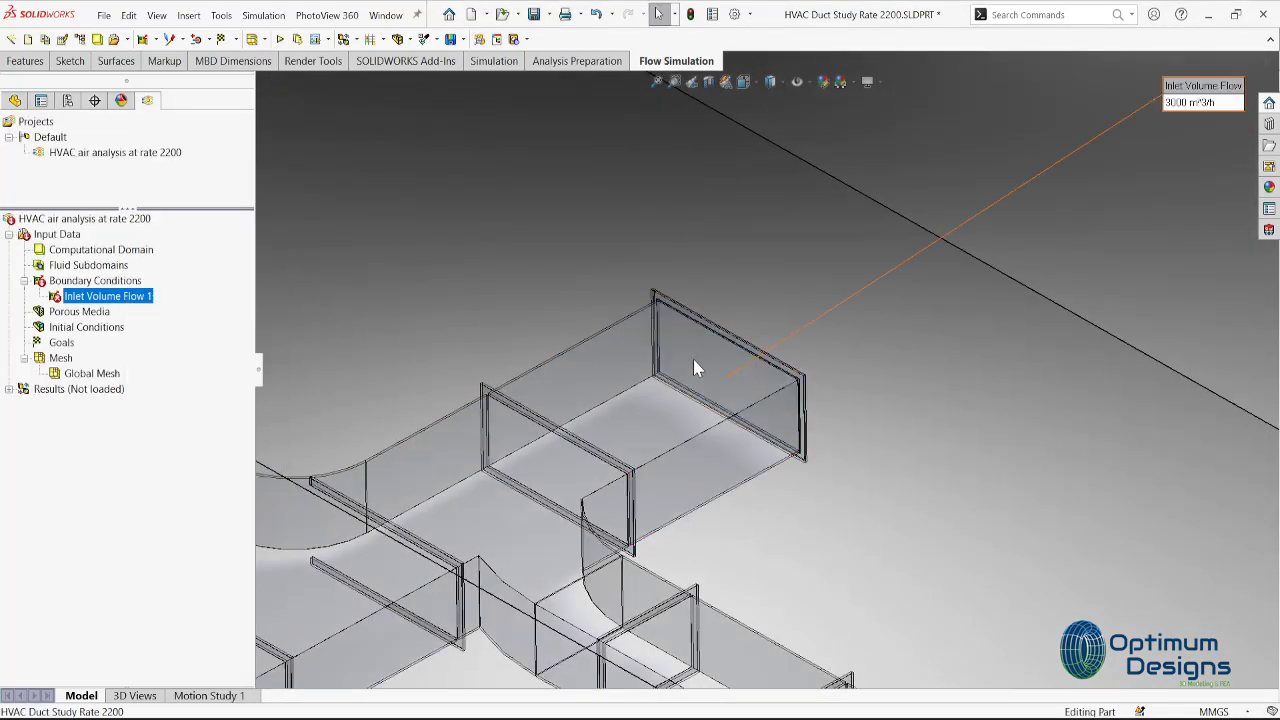
key(Escape)
Apply a horizontal section cut to see inside the duct model.
click(690, 86)
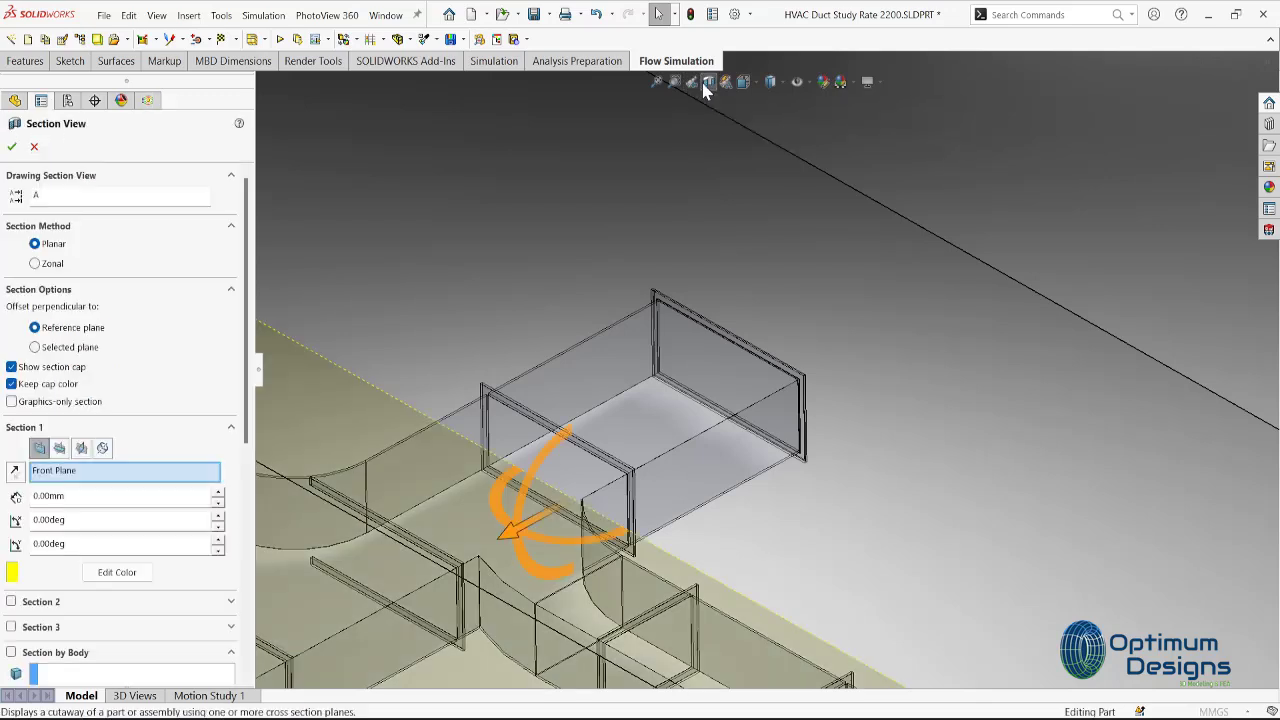
click(64, 452)
click(18, 156)
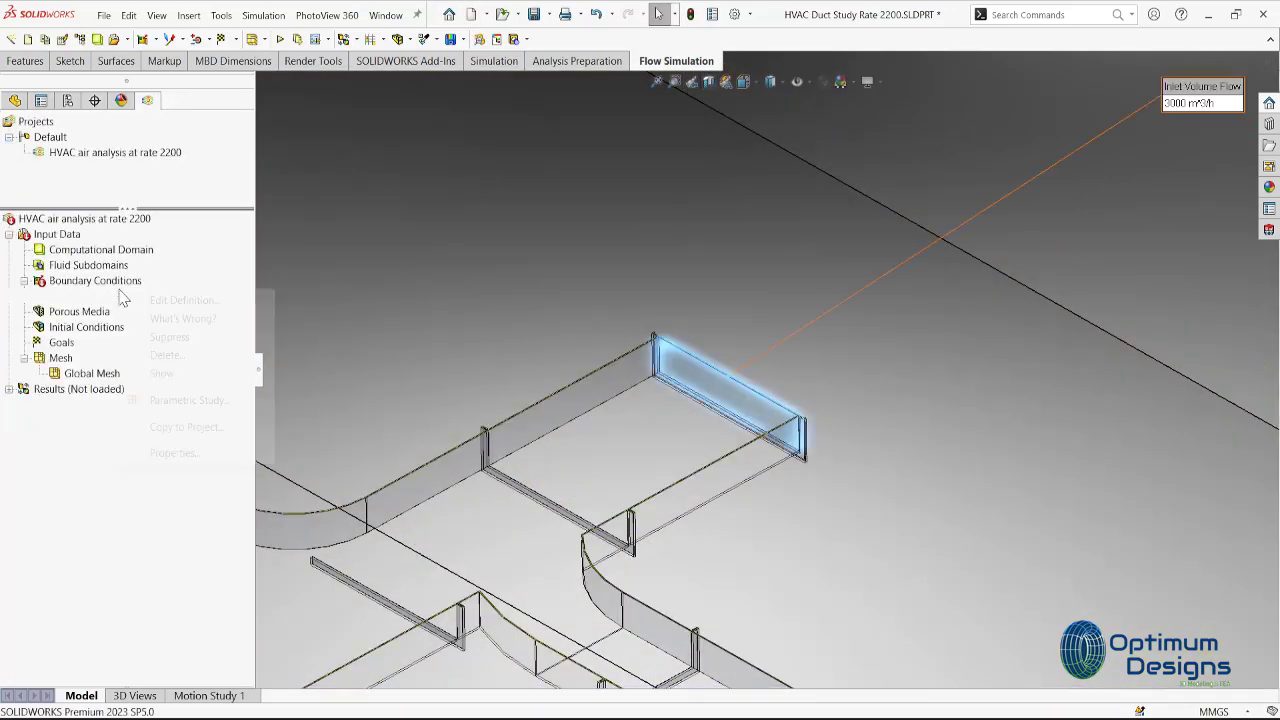
Edit Inlet Volume Flow 1, replacing the wrong face with the correct duct inlet face.
right_click(120, 297)
click(160, 308)
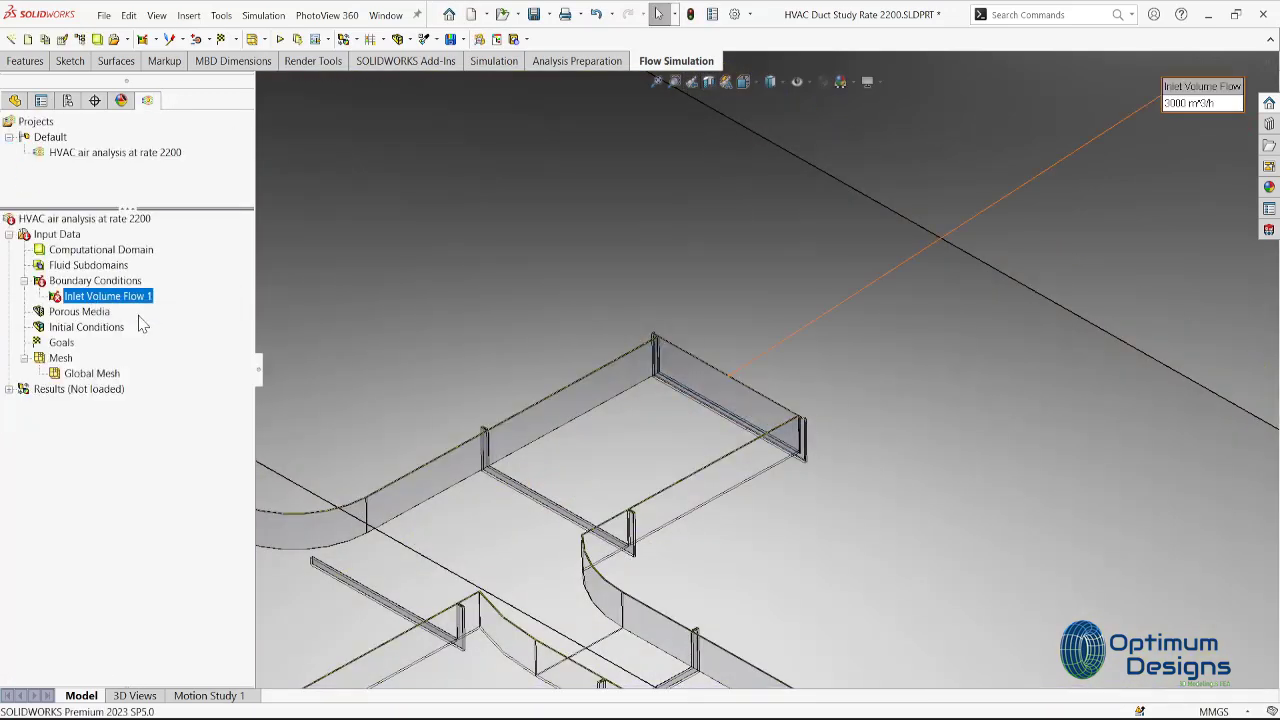
click(700, 392)
scroll(668, 393, down, 2)
scroll(668, 393, down, 4)
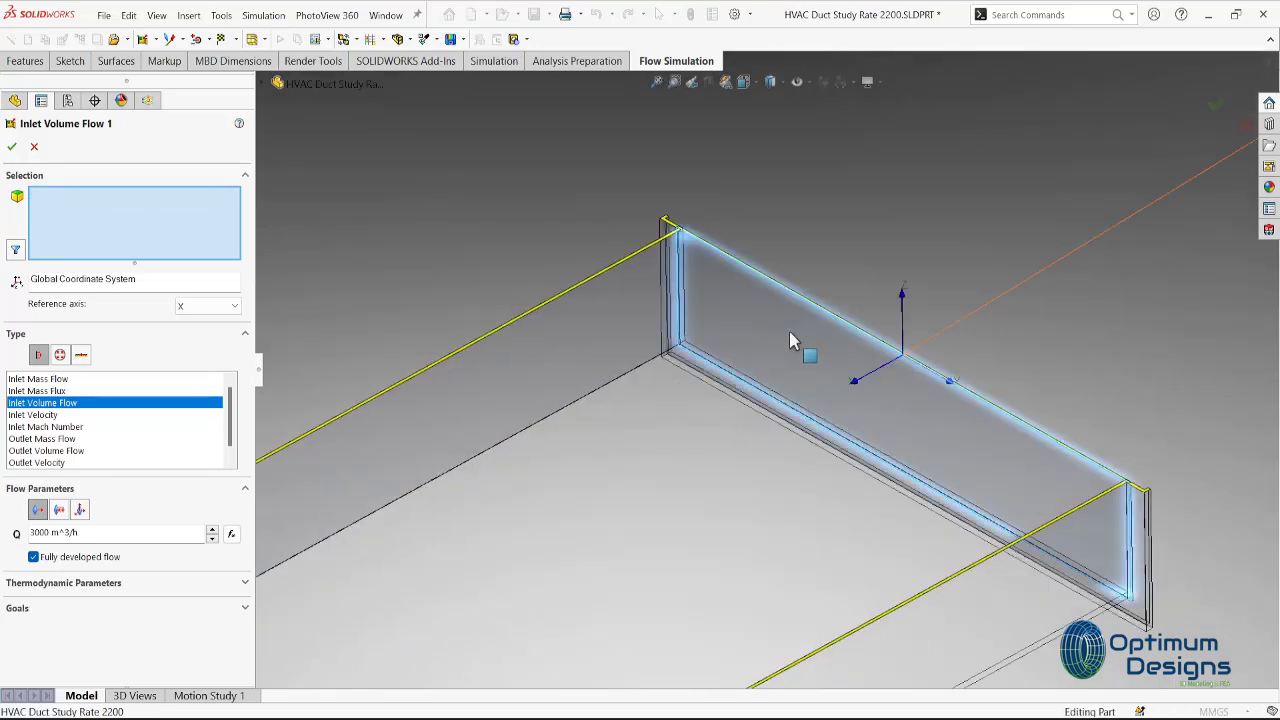
click(789, 331)
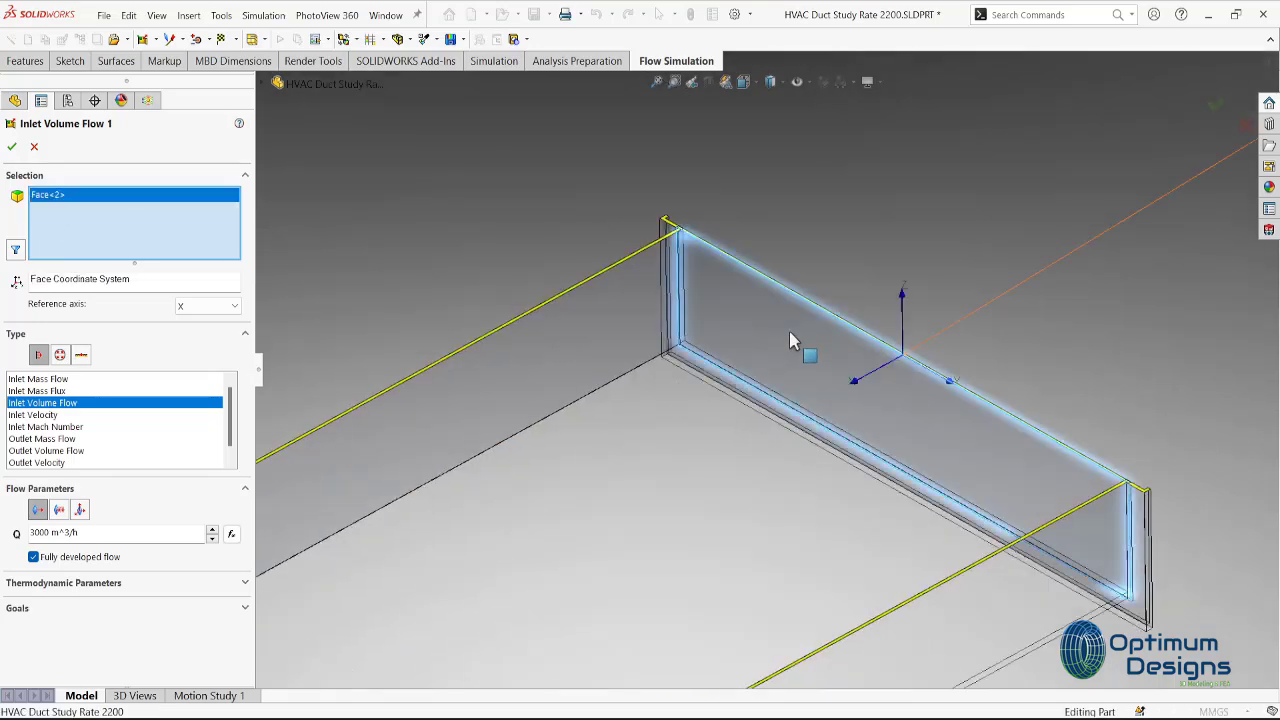
click(13, 150)
Set model transparency to 0.50 and remove invalid references to the missing bodies.
key(f)
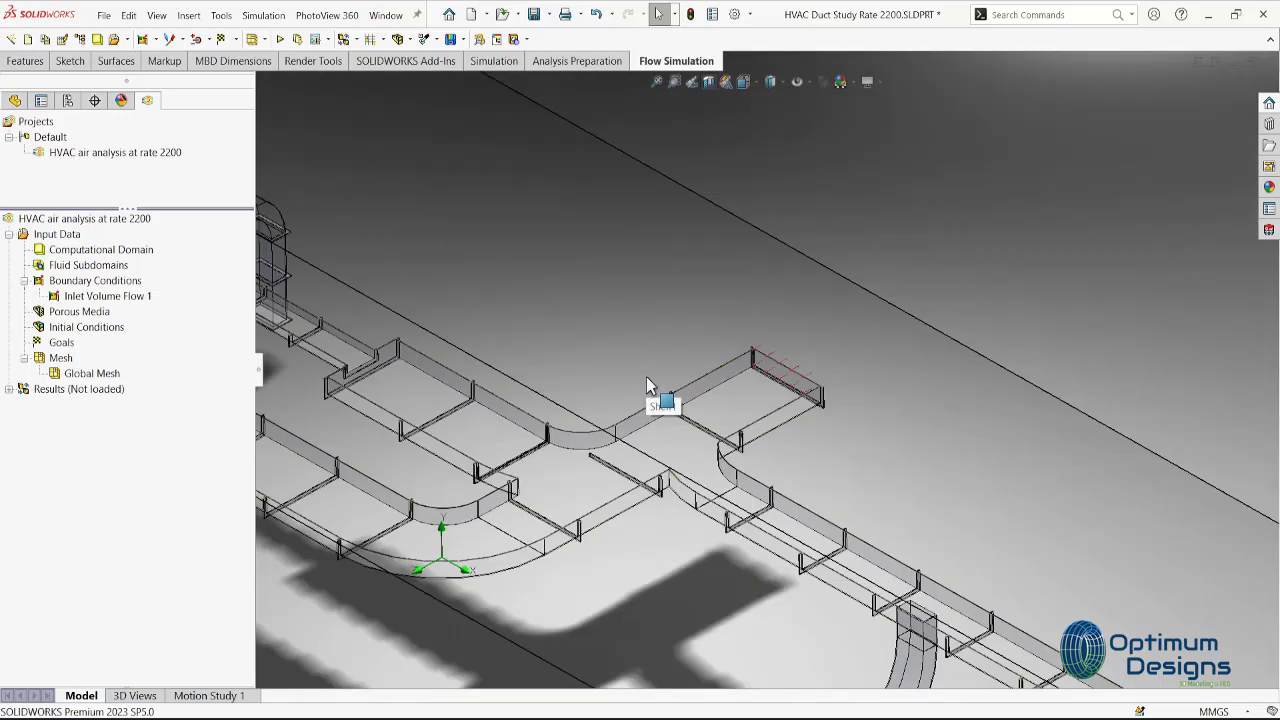
mouse_move(646, 376)
middle_down()
mouse_move(557, 427)
mouse_move(549, 240)
middle_up()
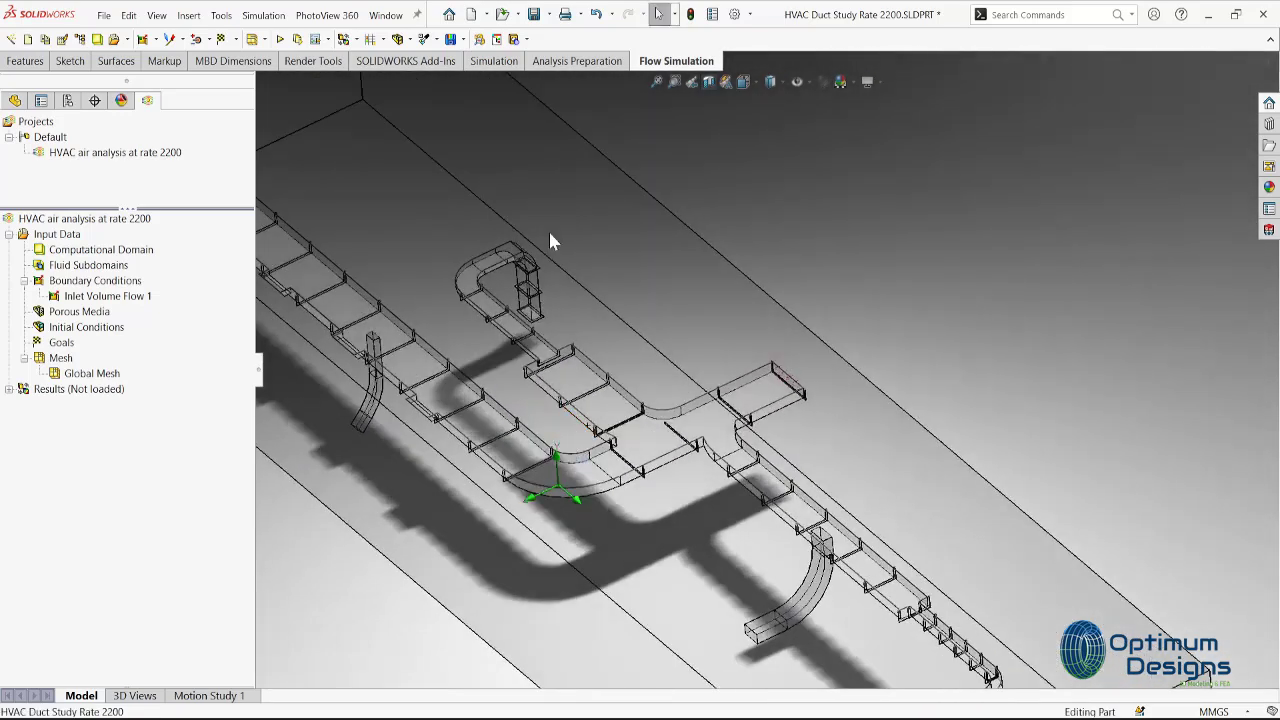
click(440, 111)
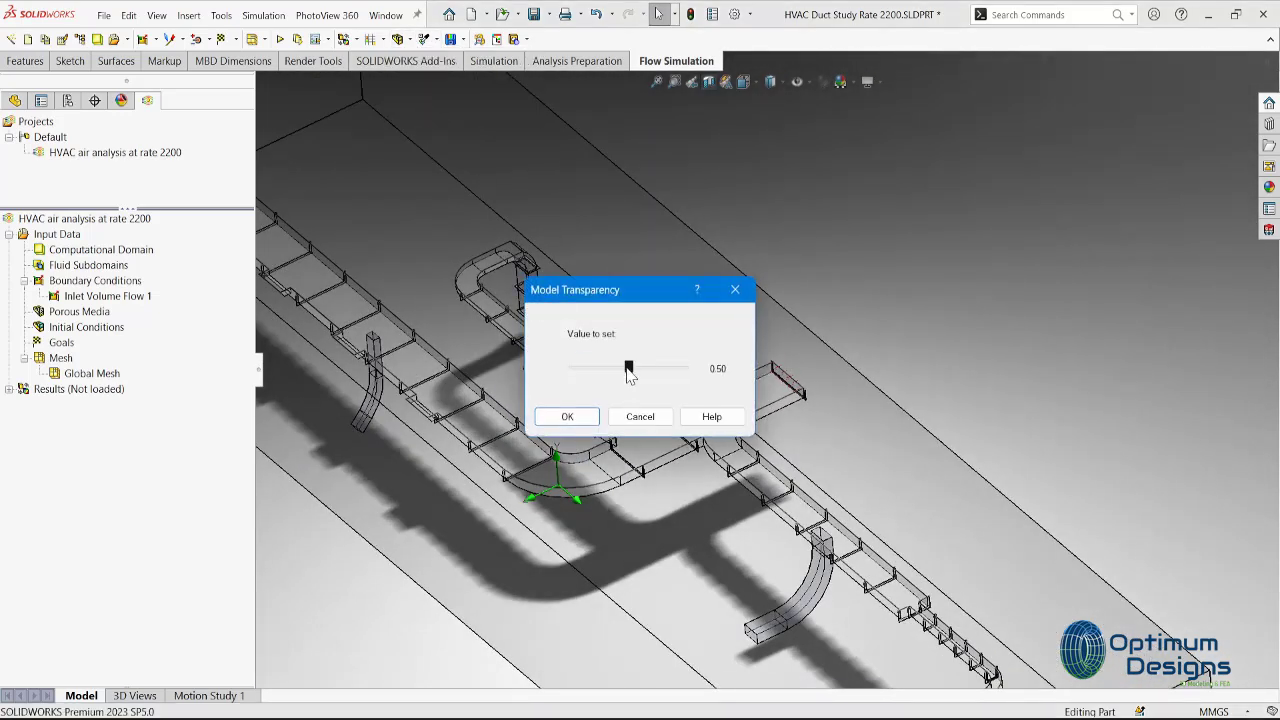
click(567, 416)
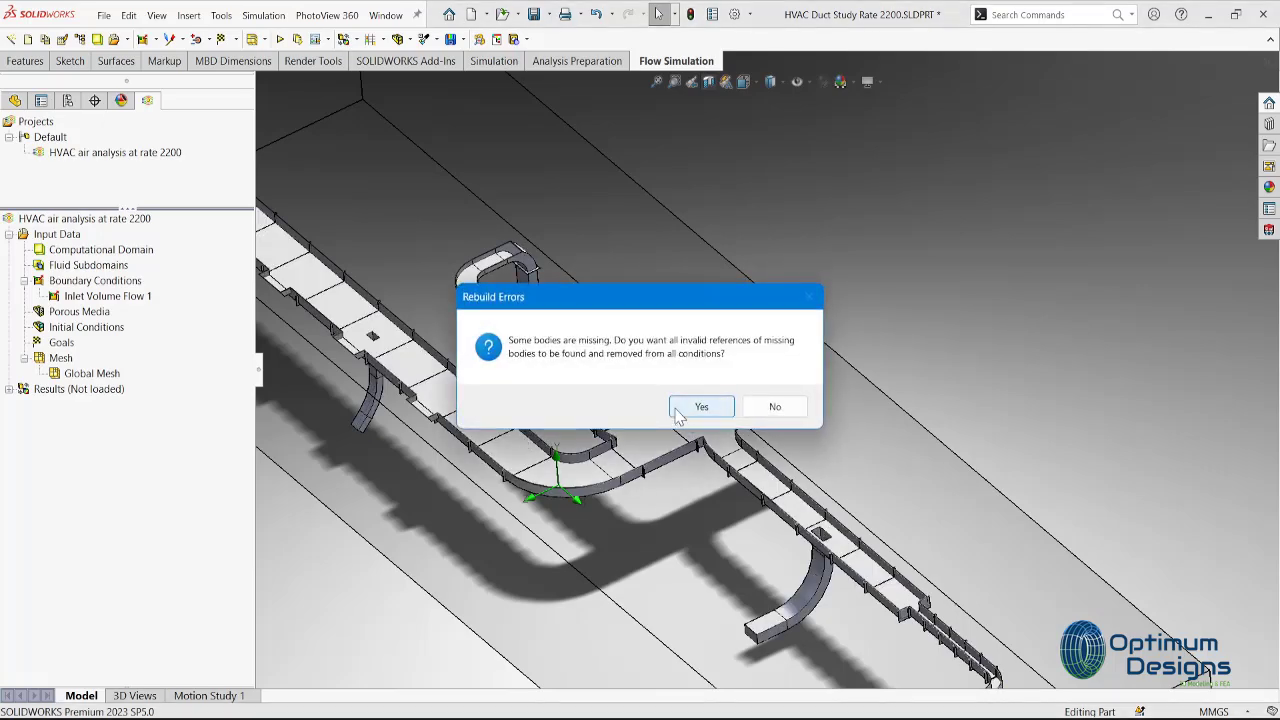
click(700, 408)
click(727, 481)
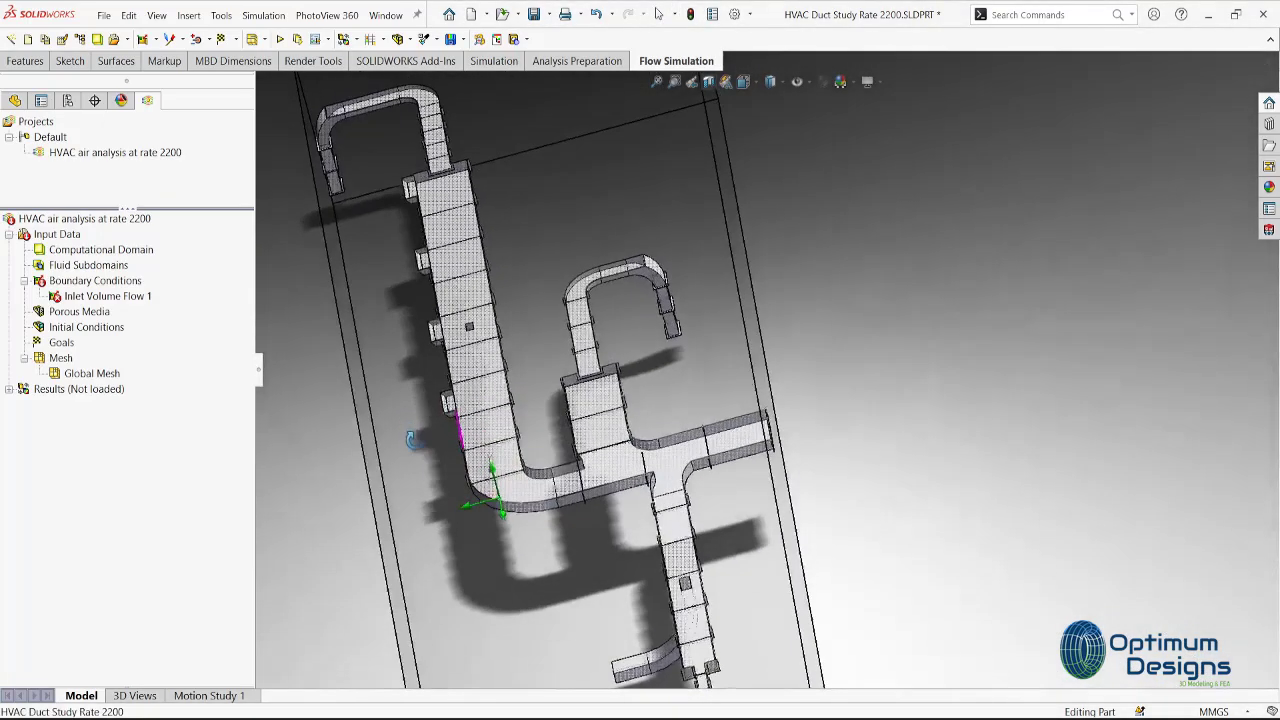
Assign Inlet Volume Flow 1 (3000 m^3/h) to the duct end face.
scroll(481, 403, down, 5)
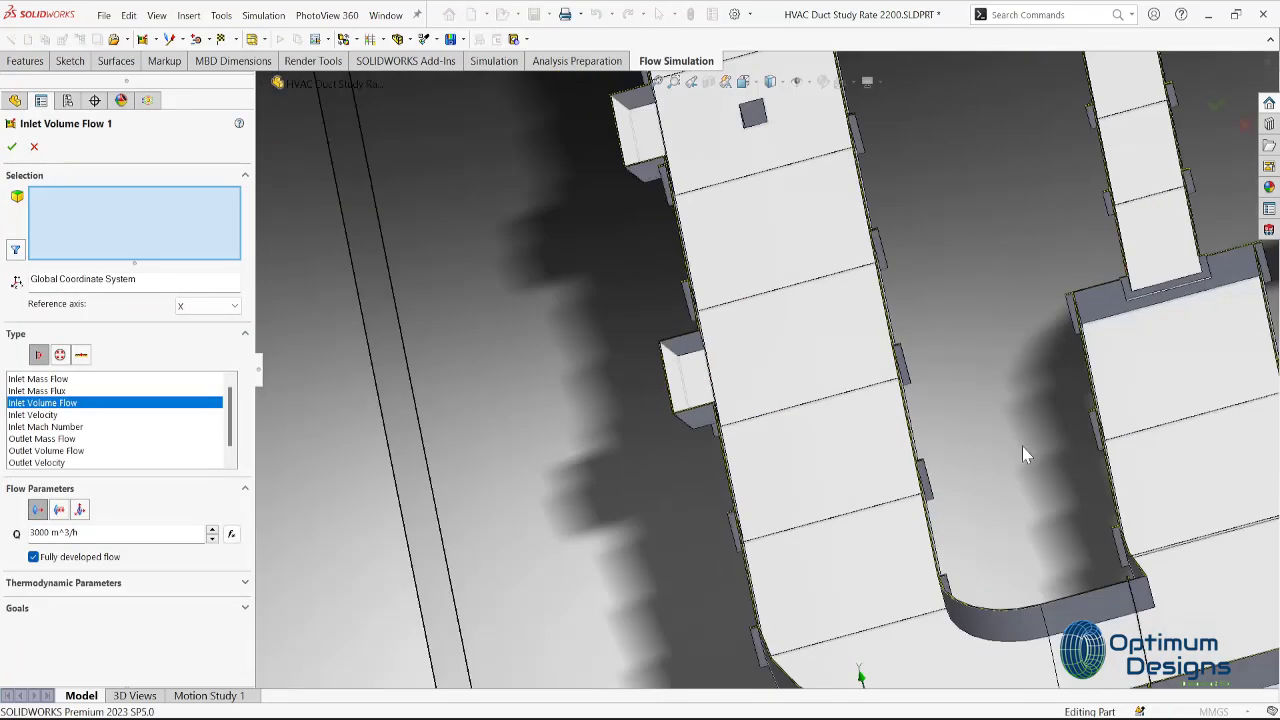
scroll(1022, 446, up, 10)
middle_drag(1155, 441, 1086, 404)
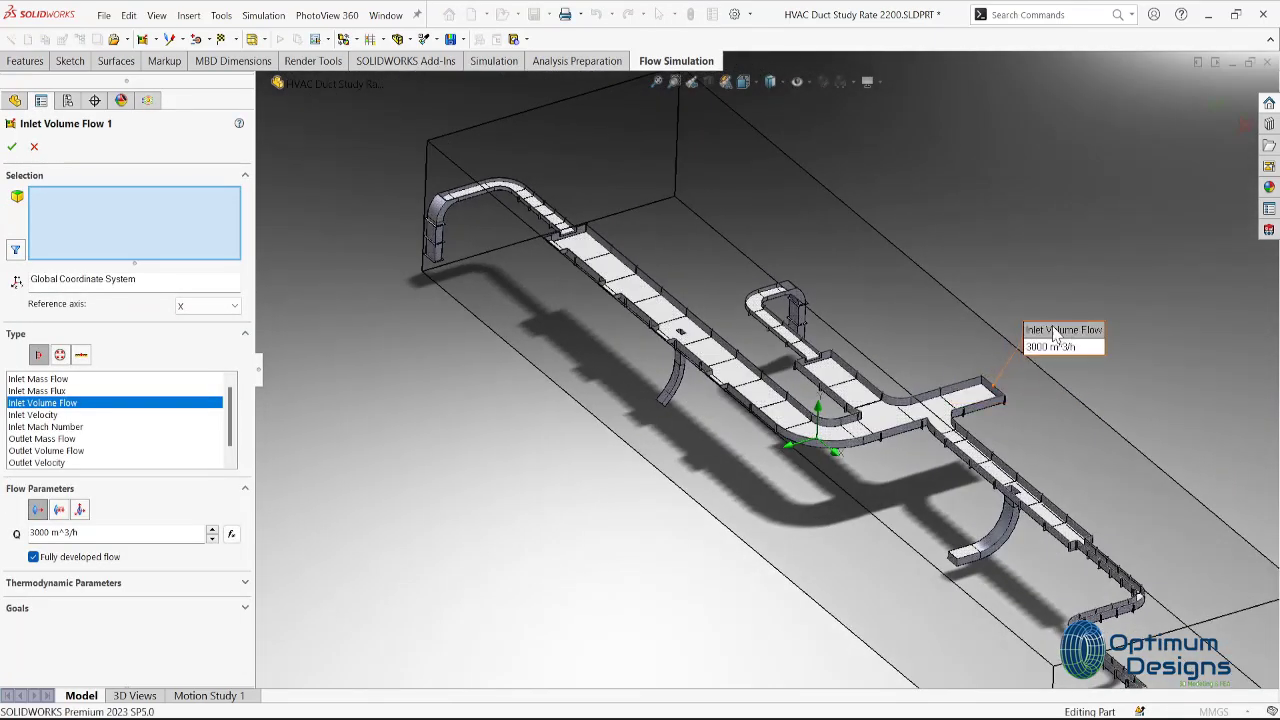
scroll(886, 364, down, 5)
click(816, 336)
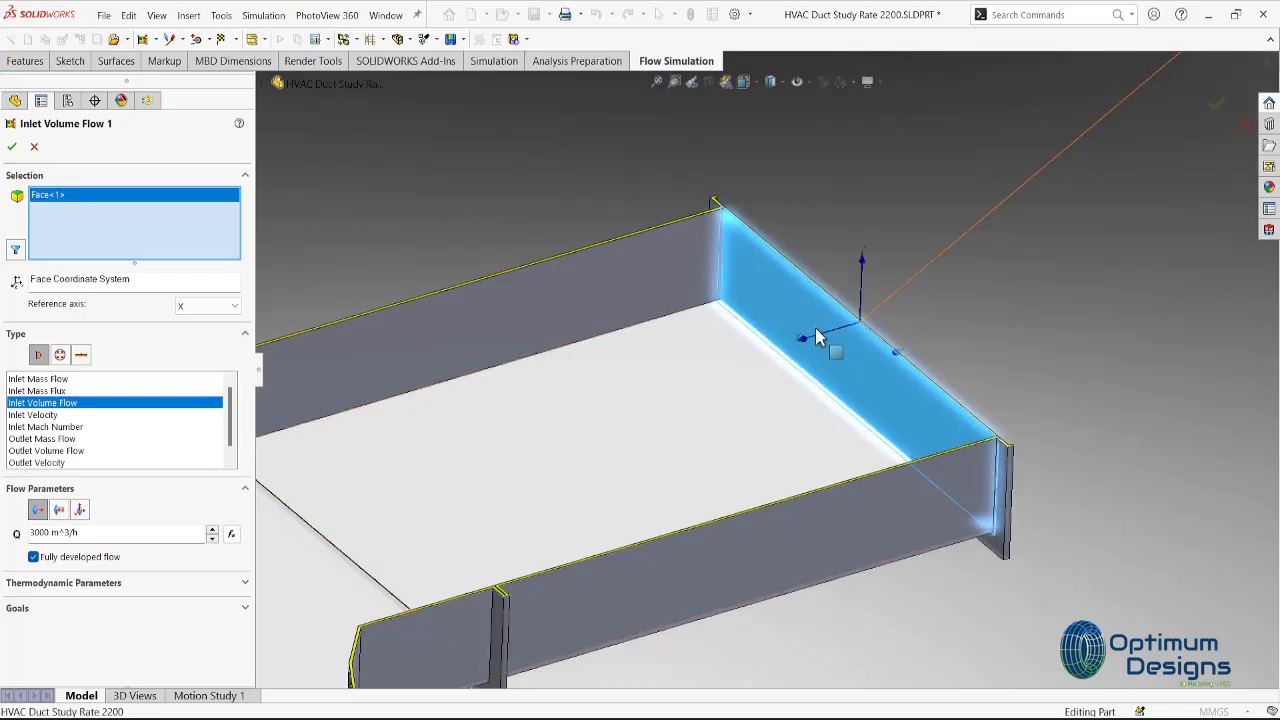
click(12, 150)
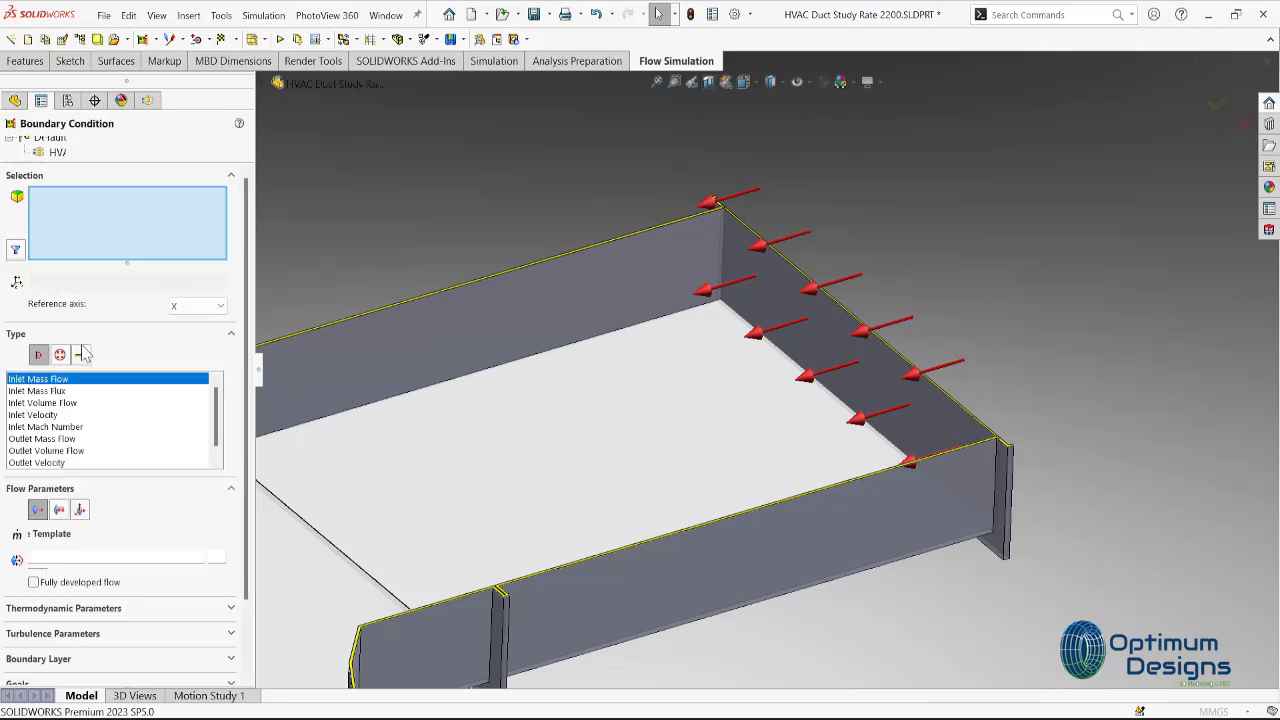
Choose Pressure Openings and select the first two duct outlet faces.
click(60, 354)
scroll(531, 342, up, 10)
middle_drag(512, 380, 486, 357)
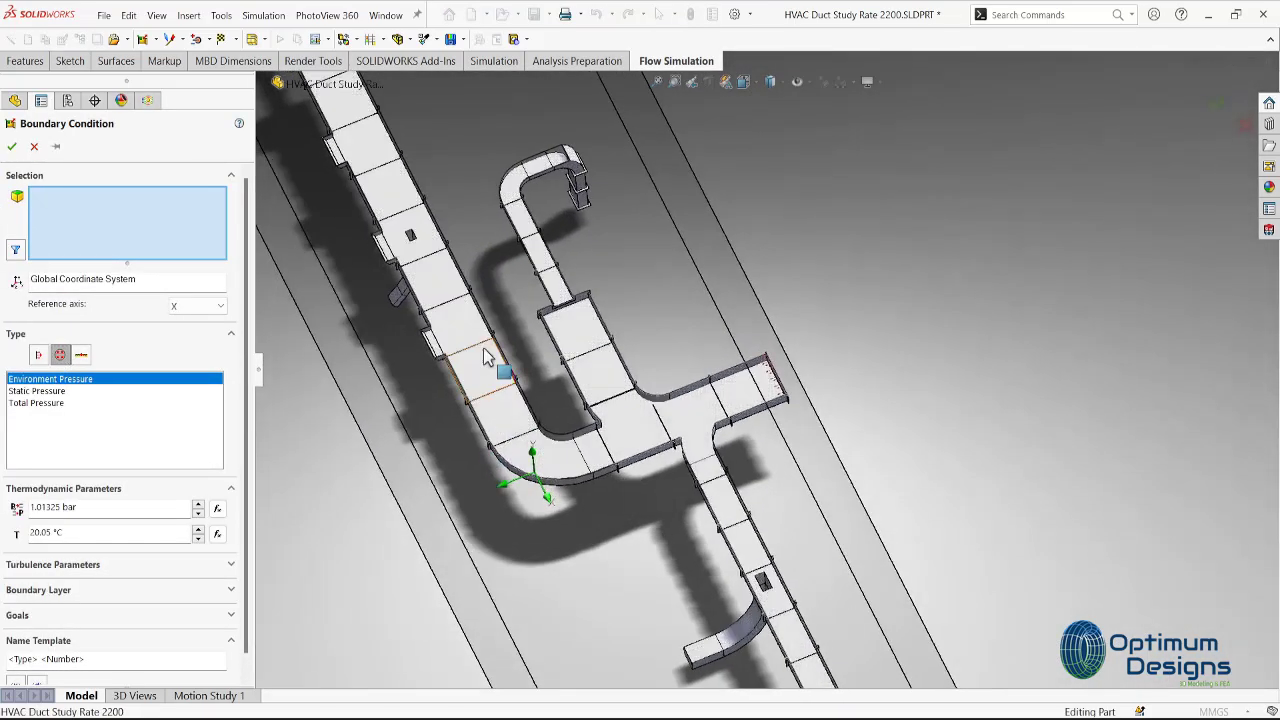
scroll(414, 357, up, 5)
scroll(385, 390, up, 3)
scroll(775, 470, down, 5)
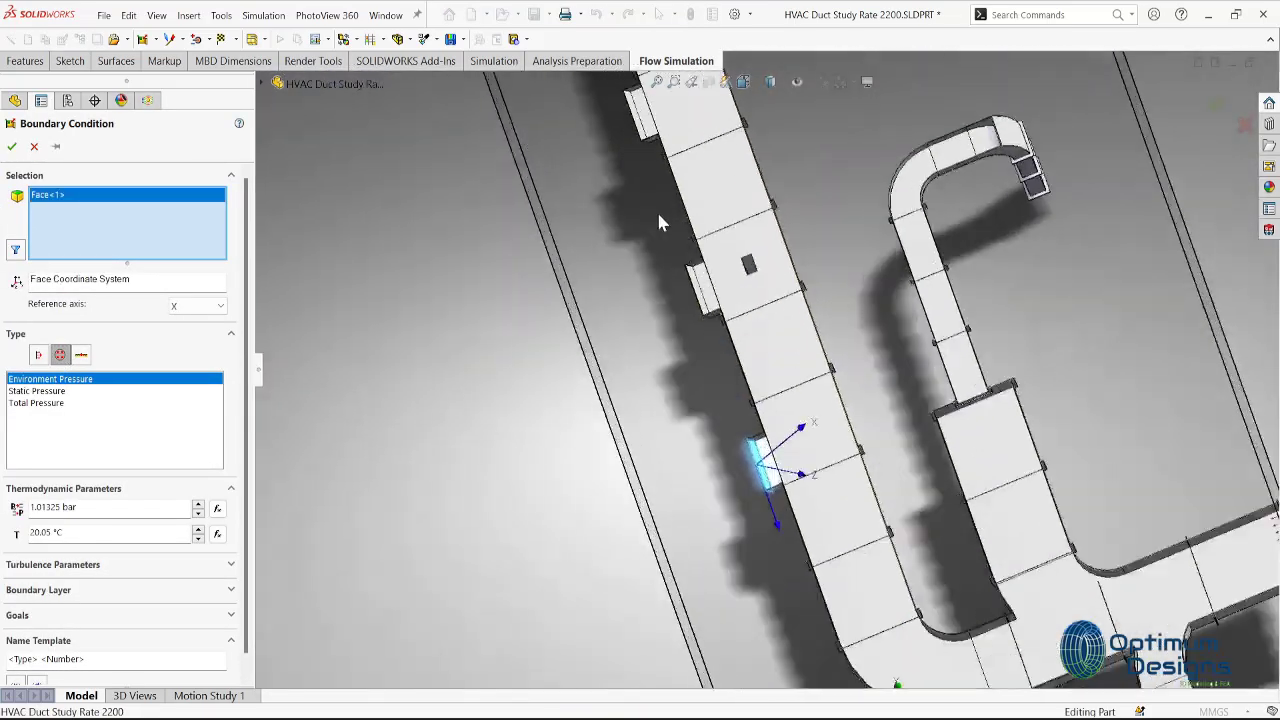
scroll(790, 495, up, 5)
scroll(796, 388, down, 5)
scroll(766, 190, up, 5)
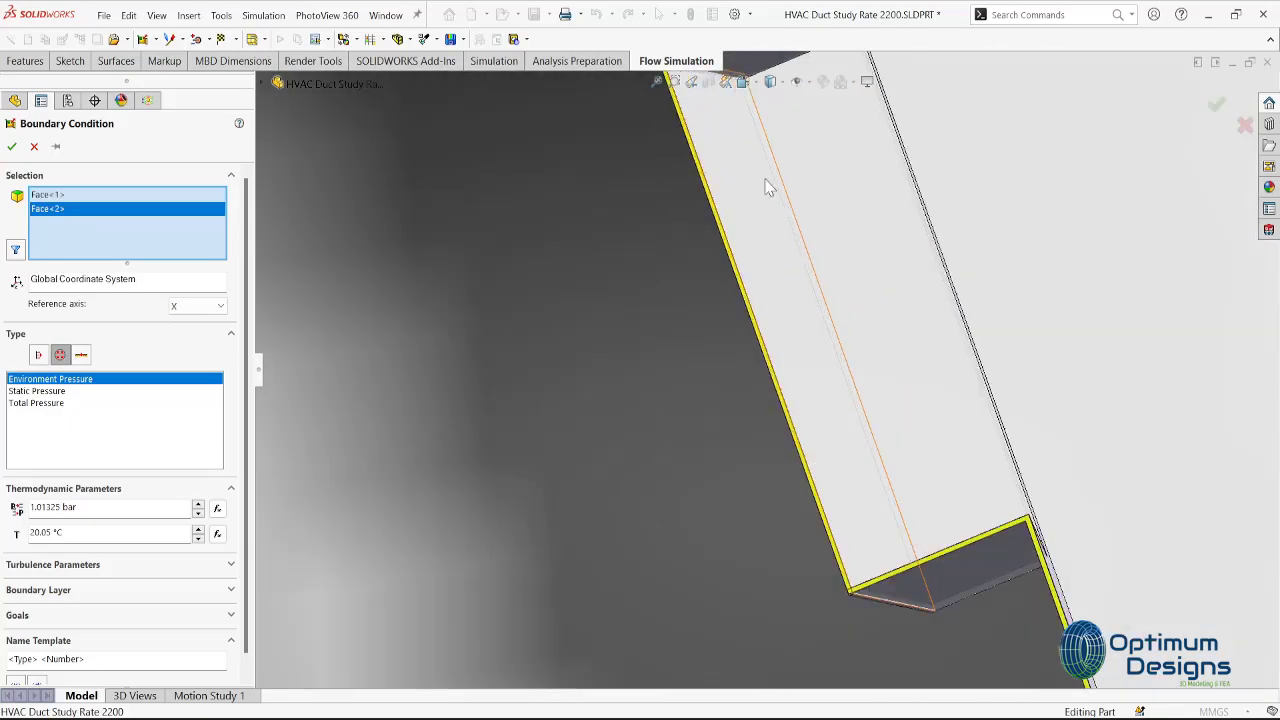
click(766, 186)
scroll(766, 190, down, 5)
scroll(748, 207, down, 2)
scroll(620, 406, up, 5)
click(577, 438)
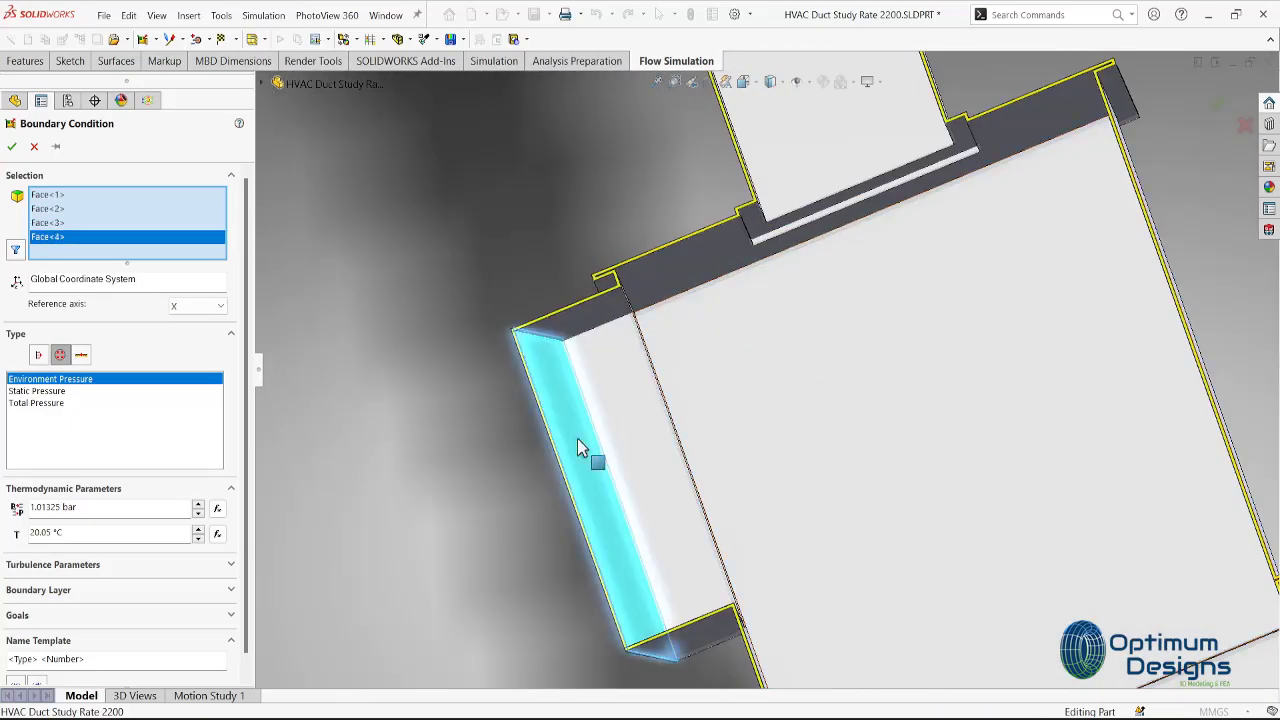
Add the bent duct branch's end face as an outlet using Select Other.
scroll(577, 438, down, 5)
middle_drag(817, 636, 851, 545)
scroll(816, 638, up, 3)
scroll(759, 485, up, 5)
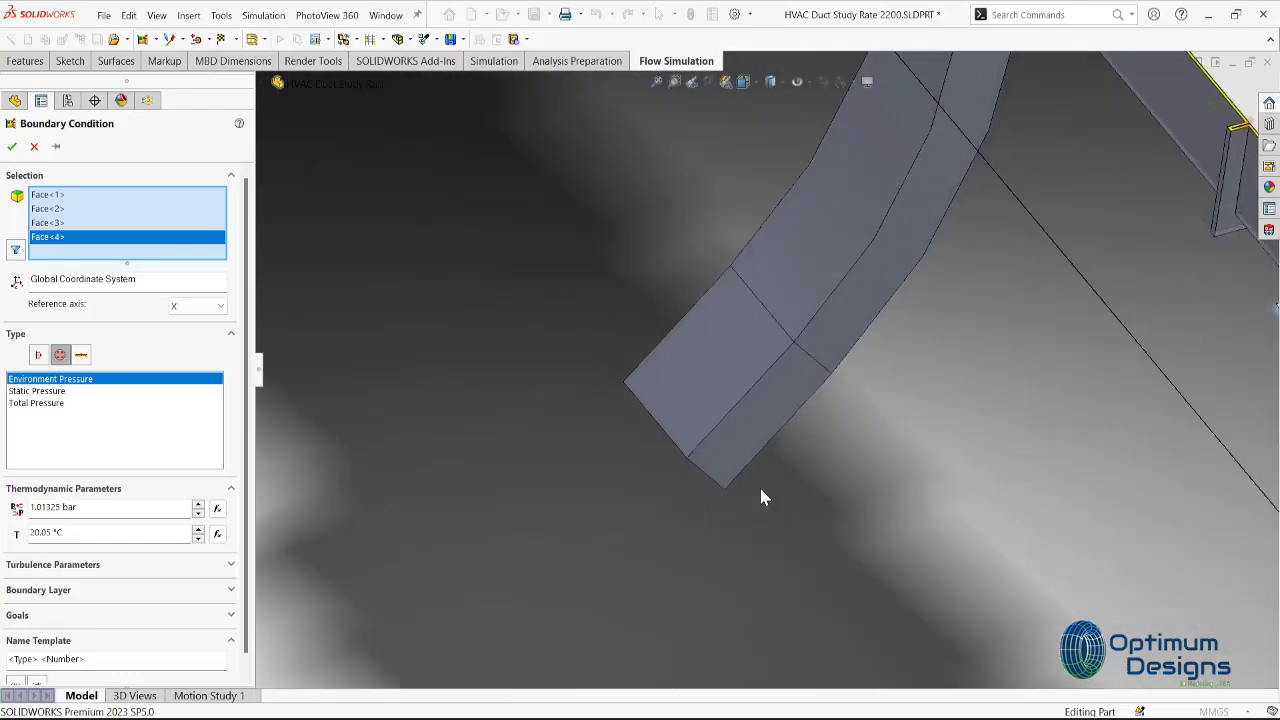
mouse_move(759, 485)
middle_down()
mouse_move(943, 443)
mouse_move(1050, 620)
mouse_move(838, 492)
middle_up()
scroll(838, 492, up, 5)
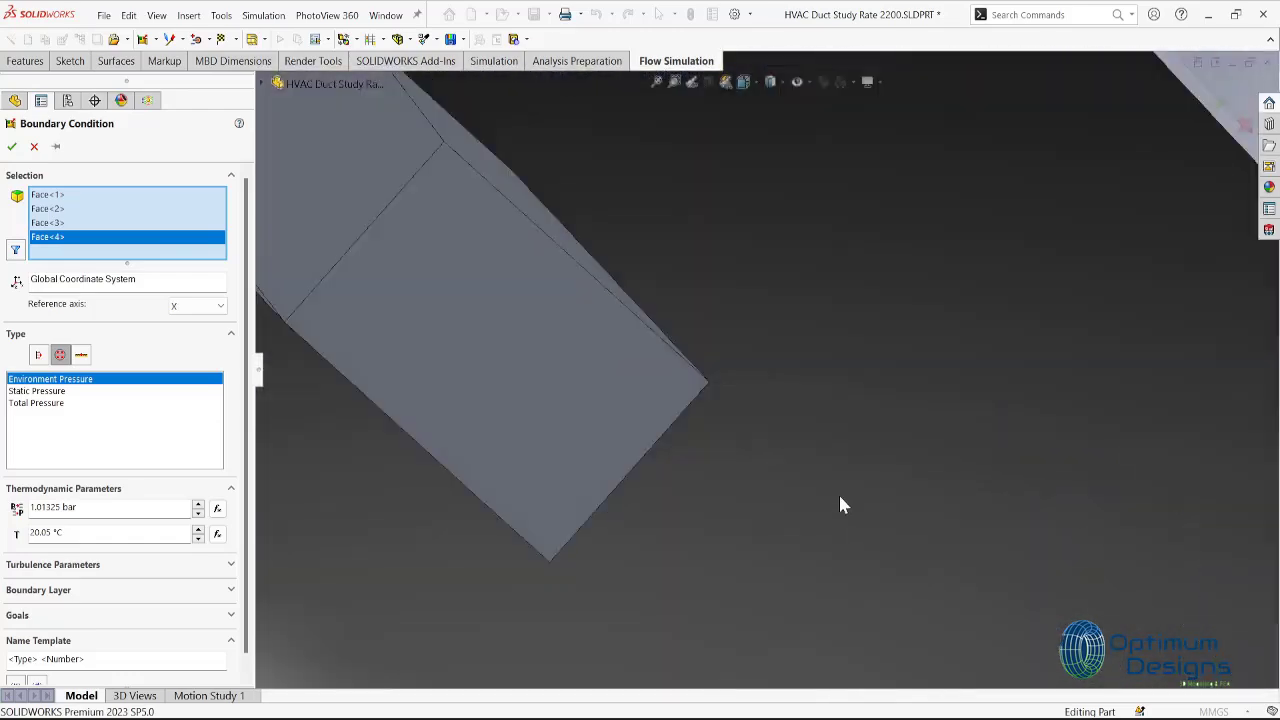
scroll(634, 380, up, 3)
right_click(634, 370)
click(683, 411)
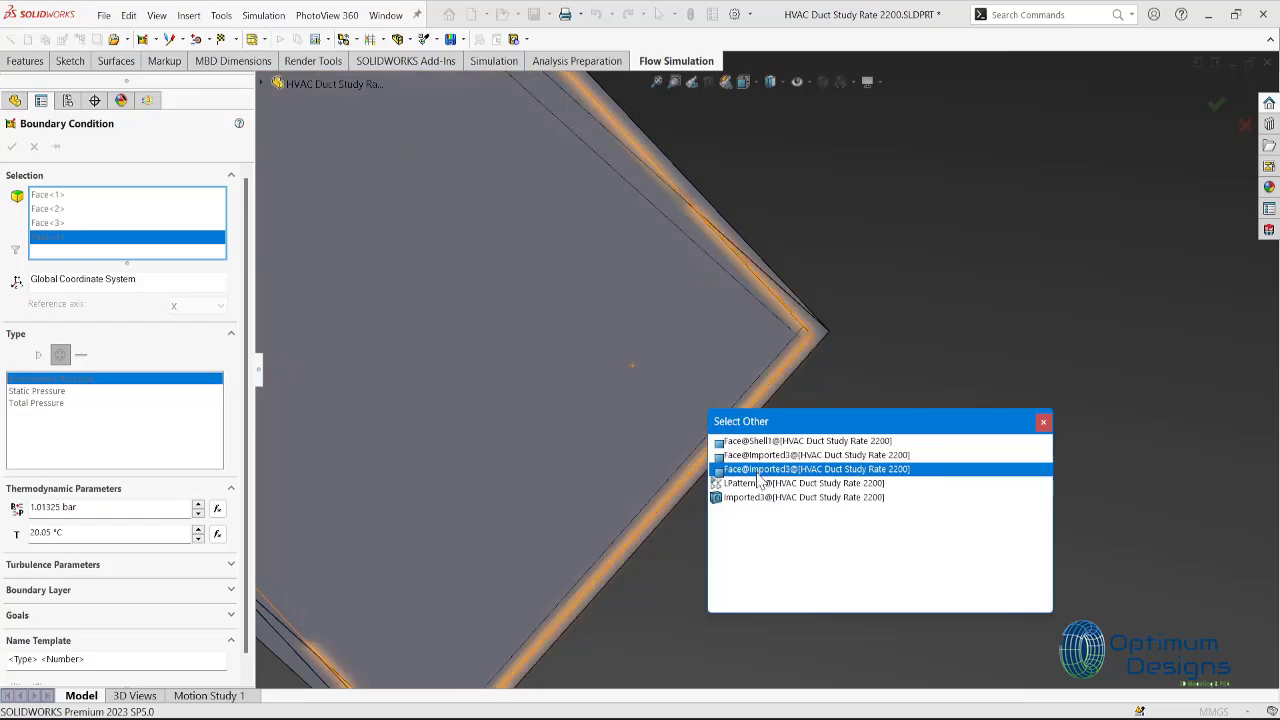
click(762, 468)
Add the hidden outlet face of the vertical duct via Select Other.
scroll(762, 468, up, 3)
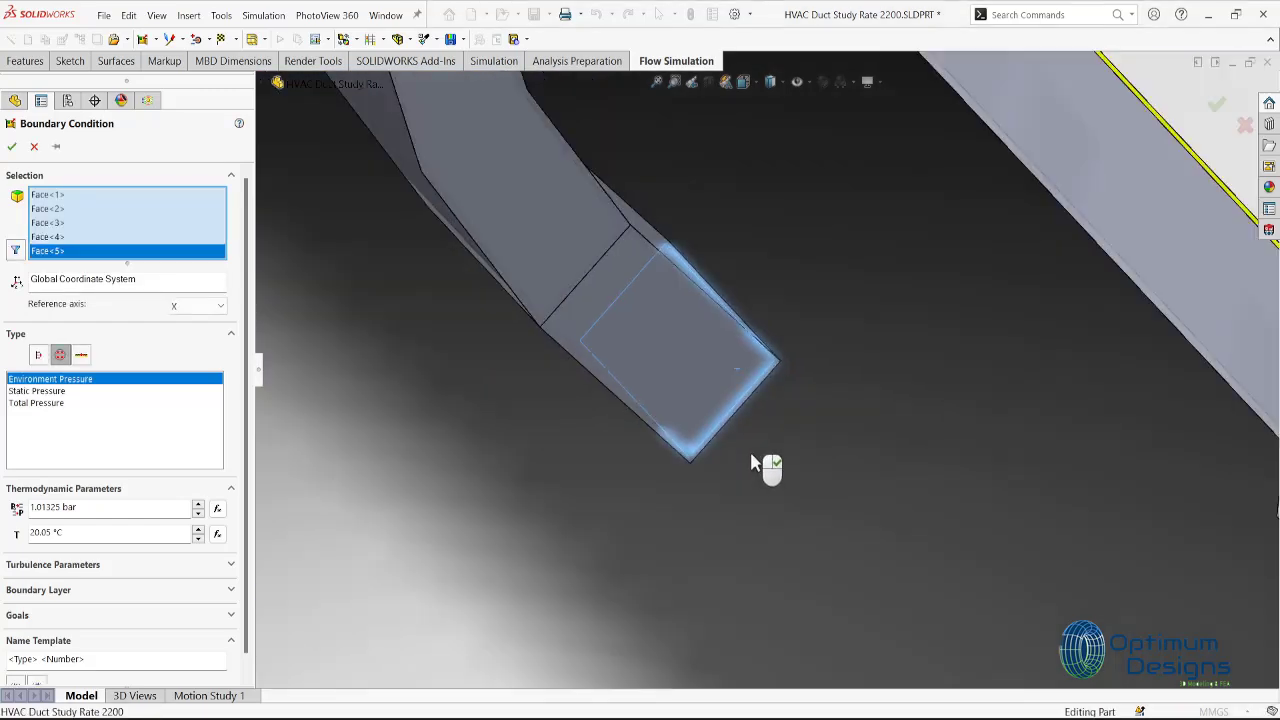
scroll(700, 420, up, 3)
scroll(742, 395, up, 2)
scroll(742, 395, up, 3)
mouse_move(763, 363)
middle_down()
mouse_move(617, 371)
mouse_move(586, 474)
mouse_move(869, 412)
middle_up()
scroll(795, 345, down, 2)
scroll(795, 345, down, 4)
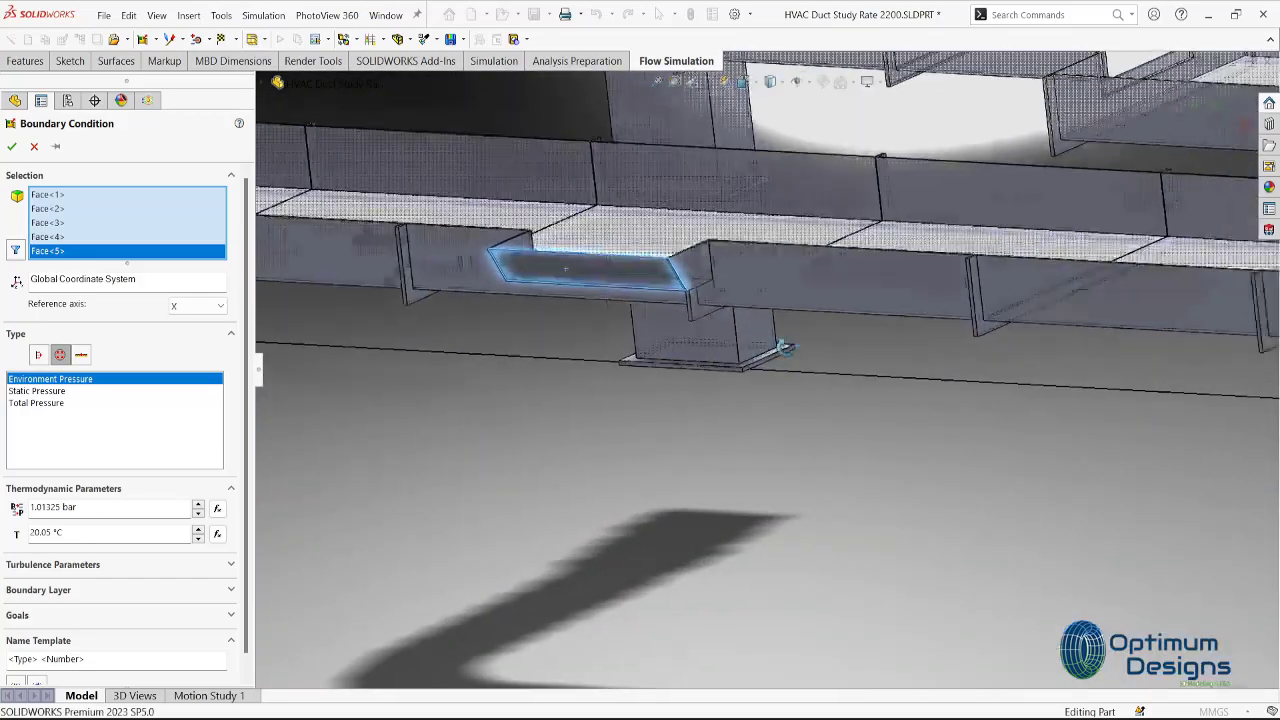
mouse_move(795, 345)
middle_down()
mouse_move(651, 251)
mouse_move(549, 265)
mouse_move(497, 309)
mouse_move(1008, 371)
middle_up()
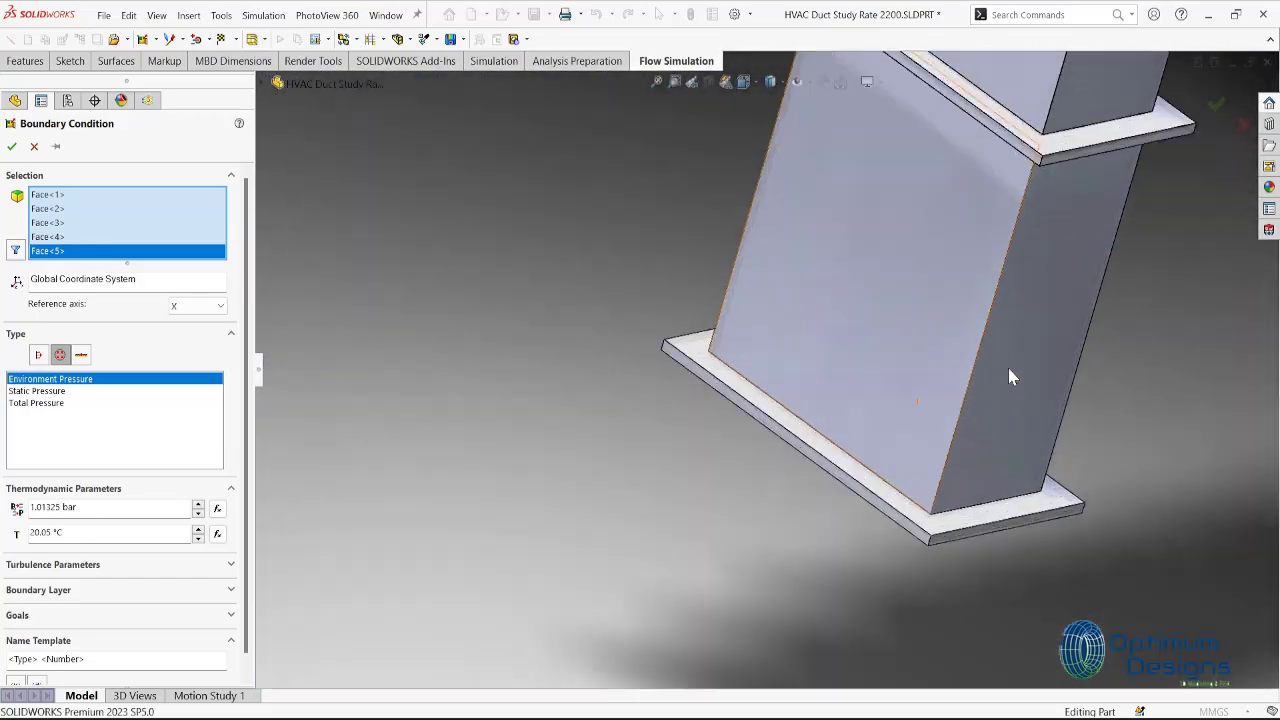
scroll(646, 491, down, 4)
right_click(633, 497)
click(680, 542)
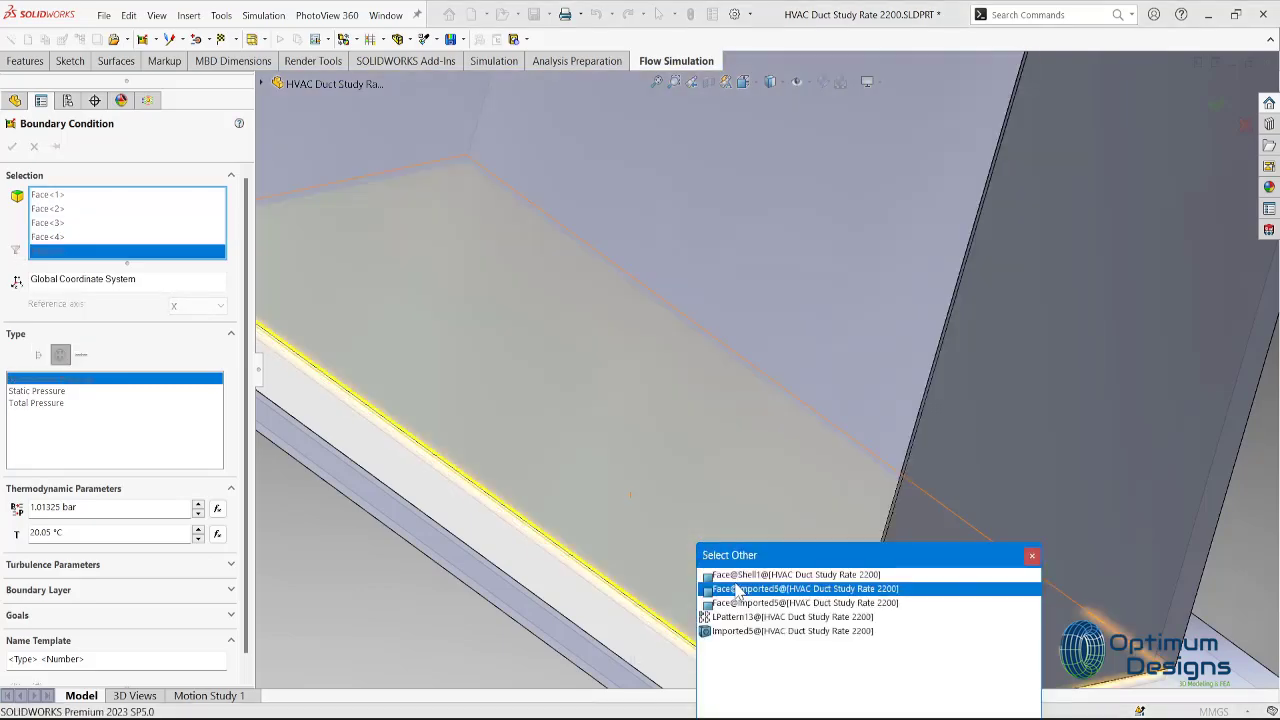
click(737, 590)
Add another duct end face to the outlet selection.
scroll(737, 580, up, 5)
scroll(737, 580, up, 5)
mouse_move(725, 489)
middle_down()
mouse_move(438, 407)
mouse_move(417, 437)
mouse_move(677, 394)
mouse_move(658, 428)
middle_up()
scroll(818, 399, down, 5)
scroll(814, 435, down, 5)
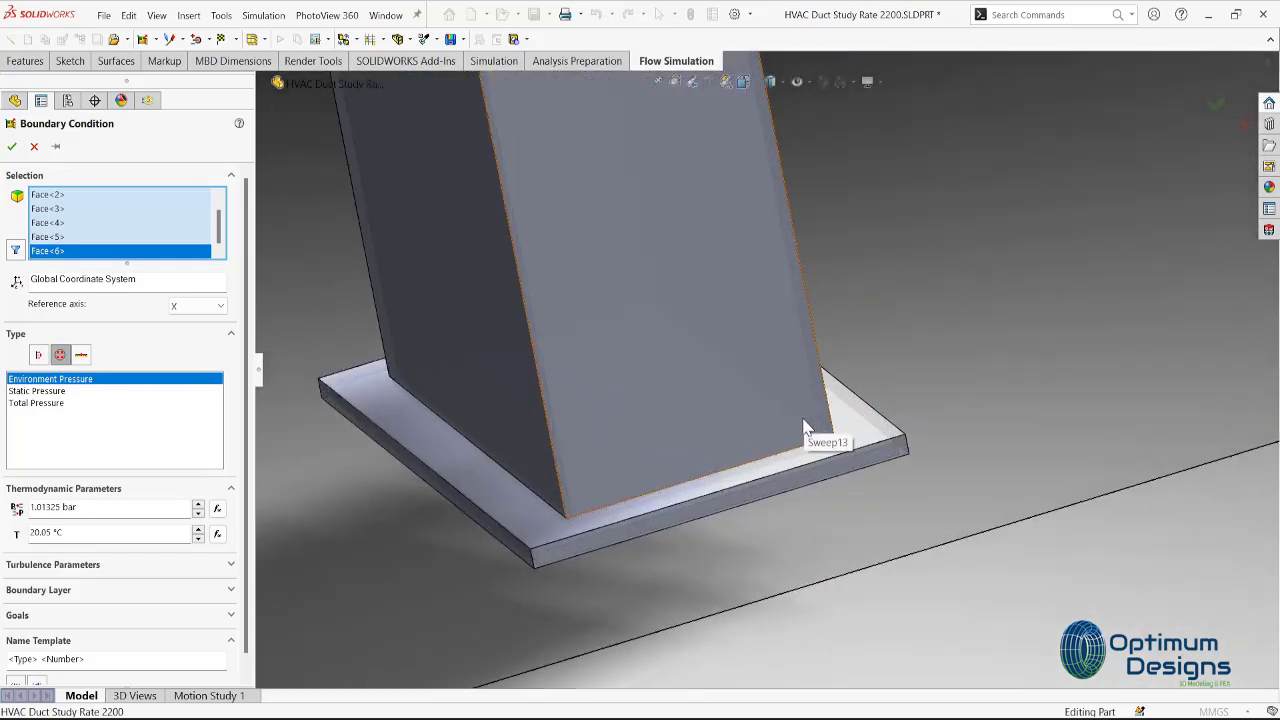
scroll(696, 425, down, 2)
click(745, 461)
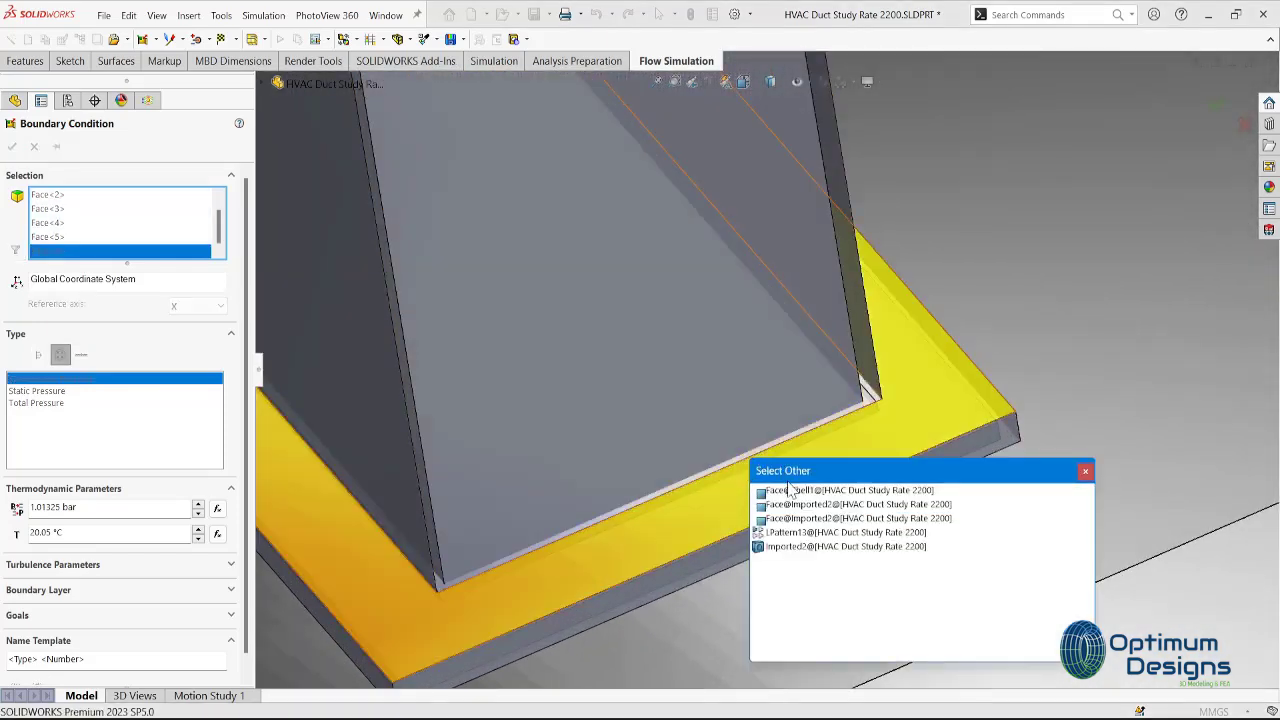
click(794, 510)
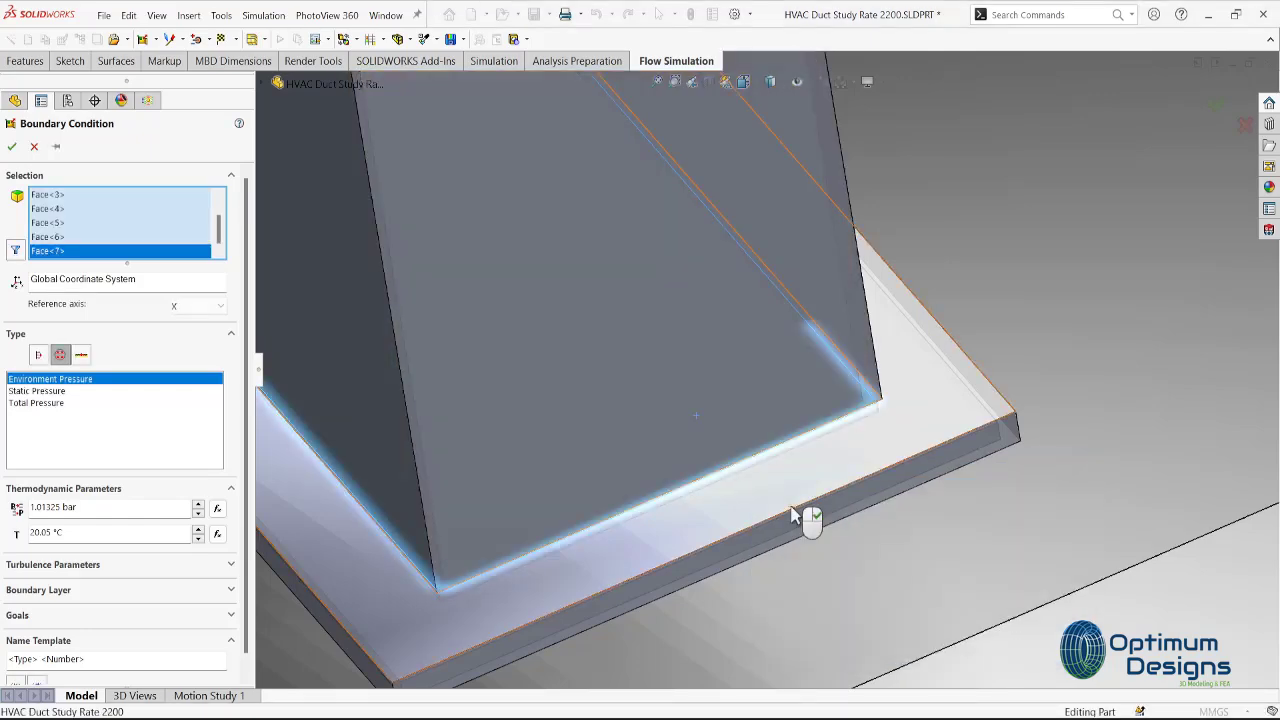
Add the last outlet face and confirm Environment Pressure 2 at 1.01325 bar, 20.05 °C.
scroll(806, 517, up, 5)
scroll(806, 517, up, 3)
scroll(710, 201, down, 5)
scroll(530, 280, up, 5)
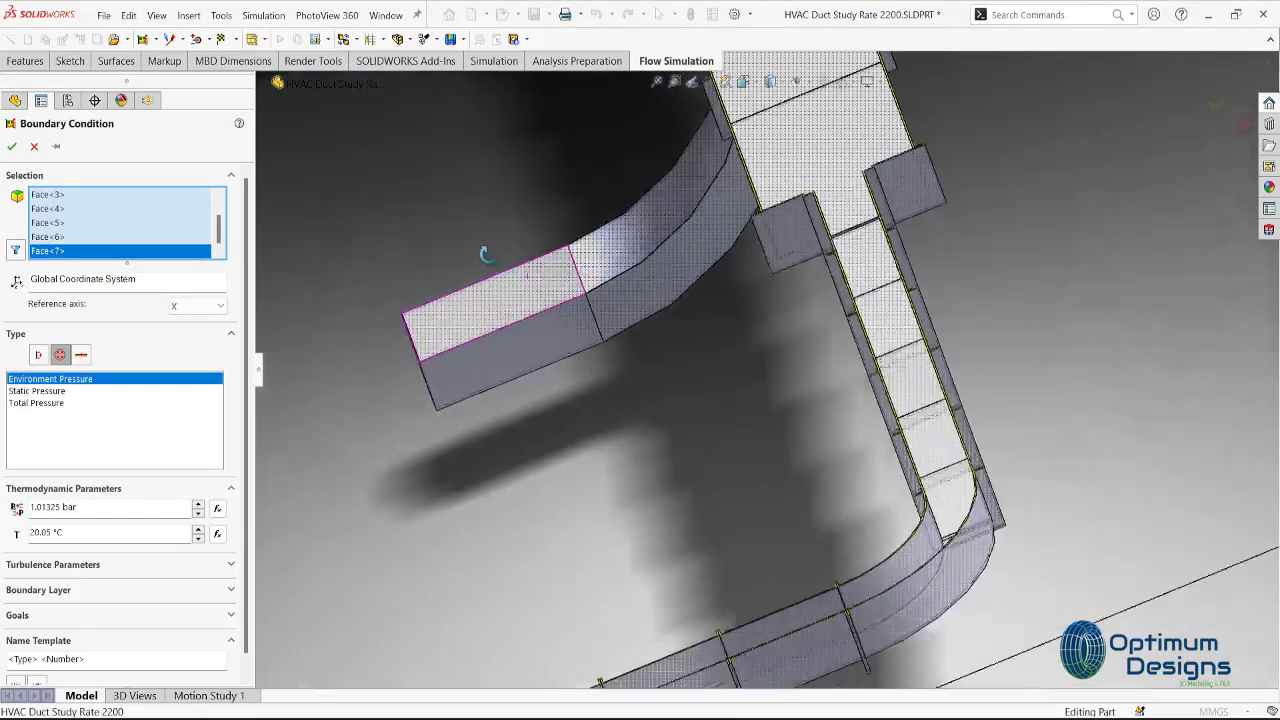
middle_drag(530, 280, 458, 355)
scroll(458, 355, down, 5)
scroll(458, 355, down, 3)
scroll(445, 357, down, 3)
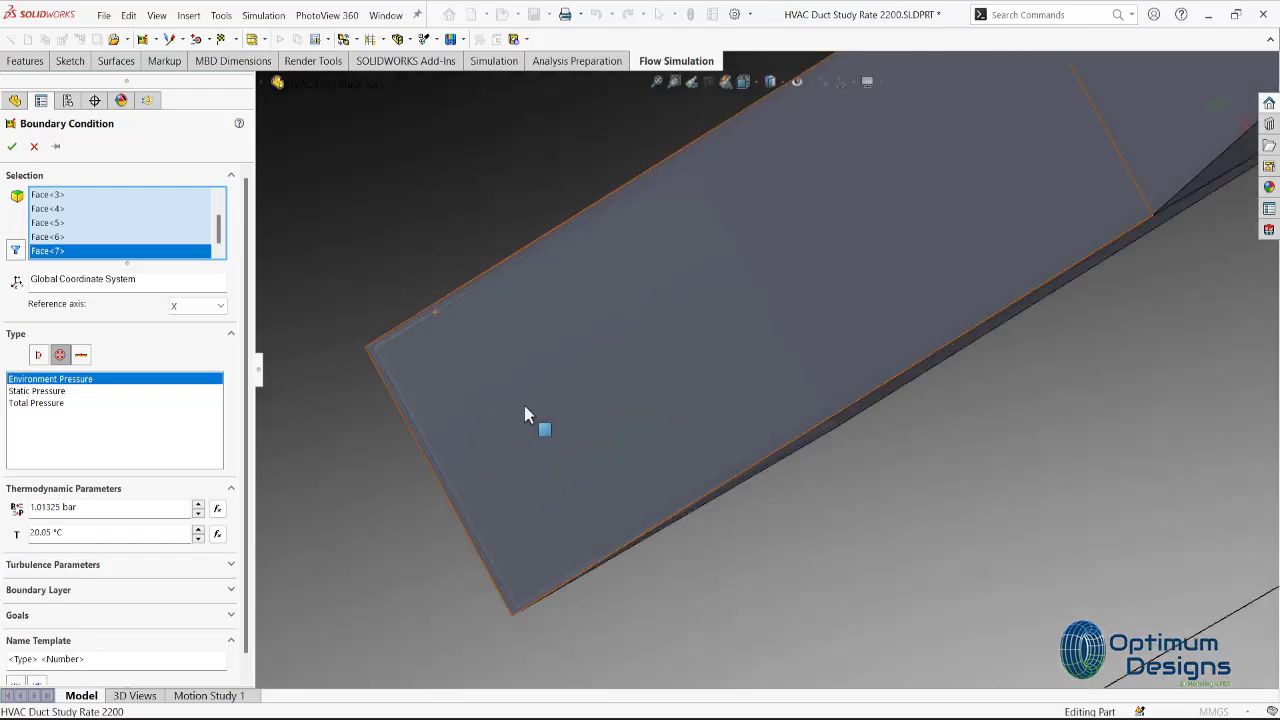
right_click(560, 394)
click(600, 437)
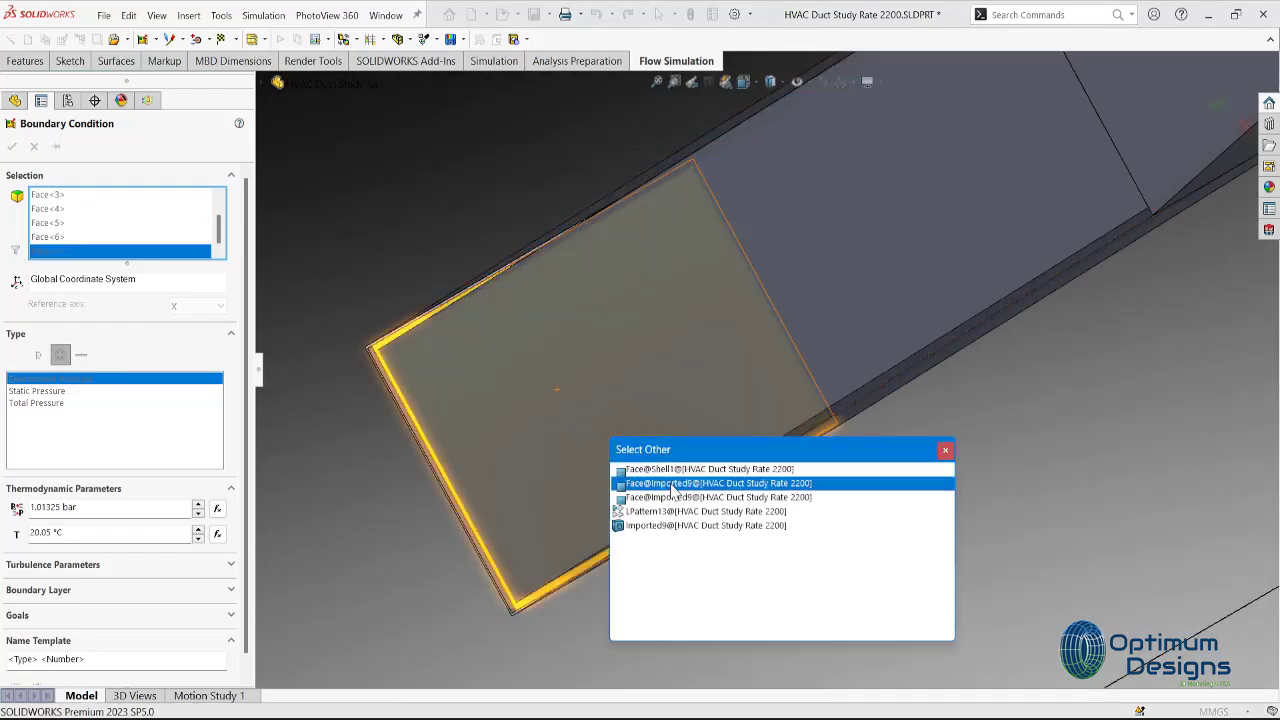
click(671, 486)
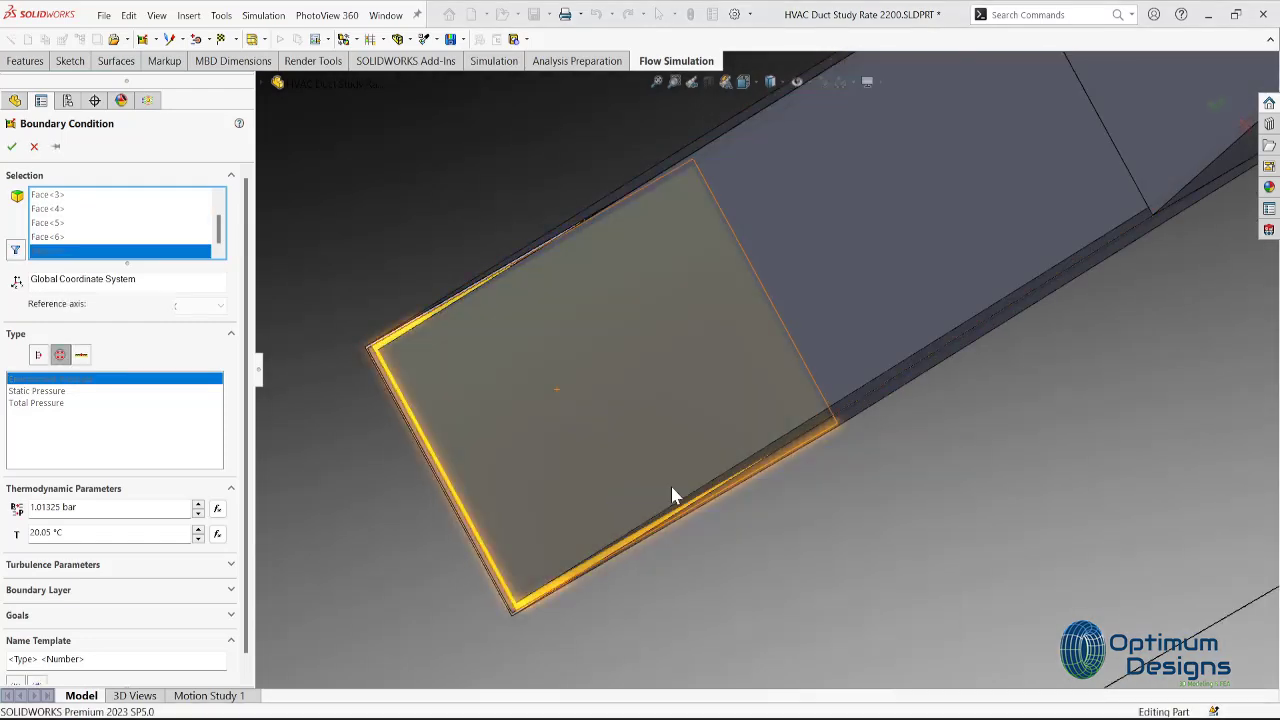
scroll(674, 494, up, 5)
scroll(694, 486, up, 5)
mouse_move(694, 486)
middle_down()
mouse_move(751, 437)
mouse_move(853, 438)
mouse_move(904, 325)
middle_up()
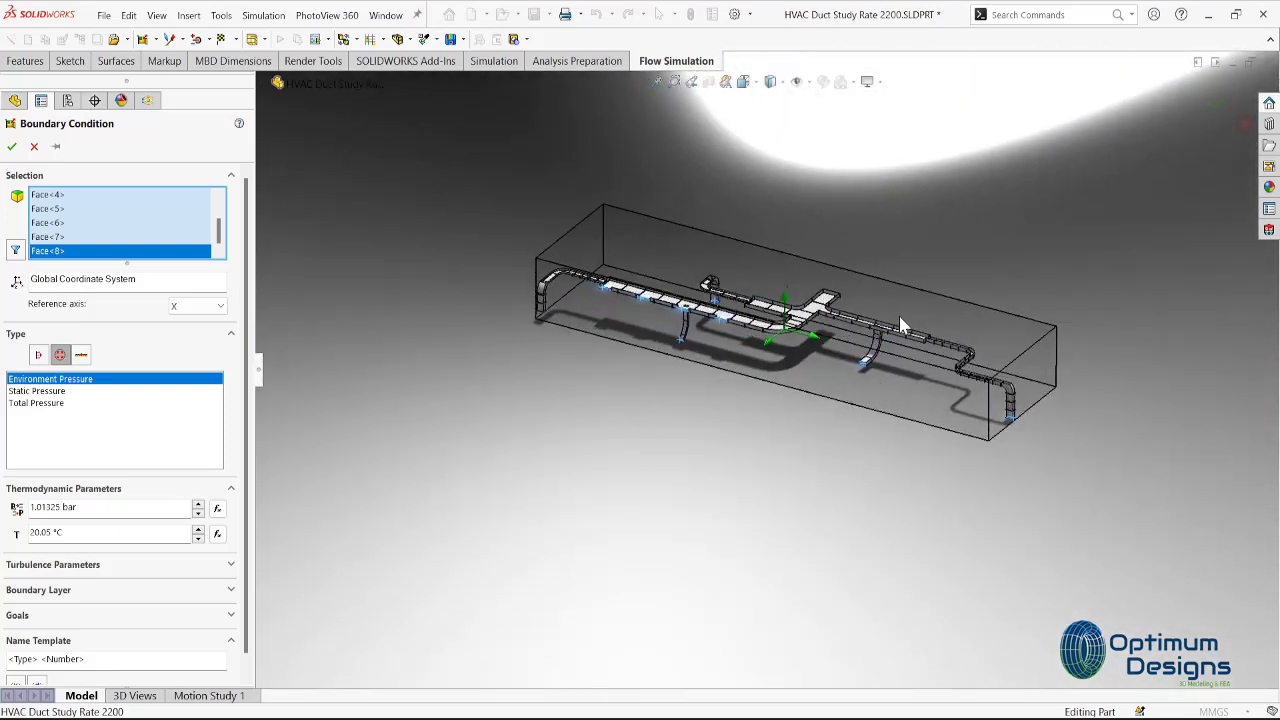
scroll(1088, 545, down, 3)
scroll(628, 377, up, 2)
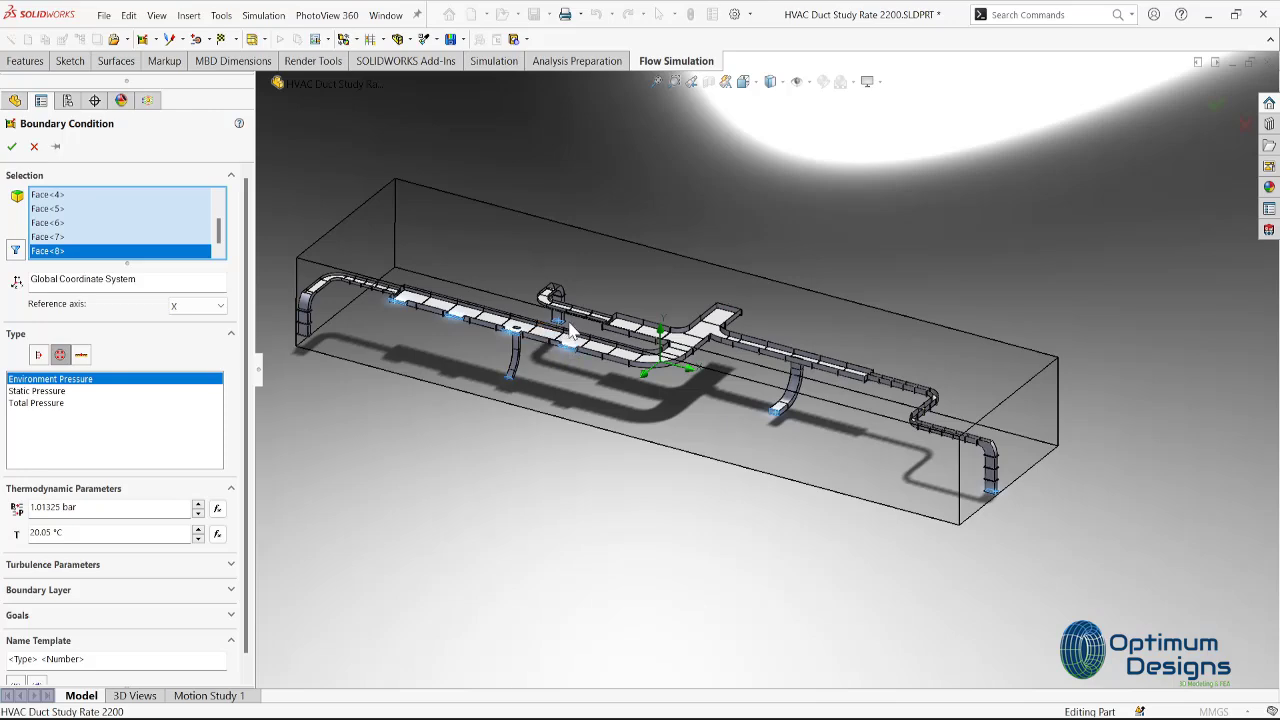
click(12, 148)
Exit the section view and begin inserting surface goals.
scroll(722, 227, down, 3)
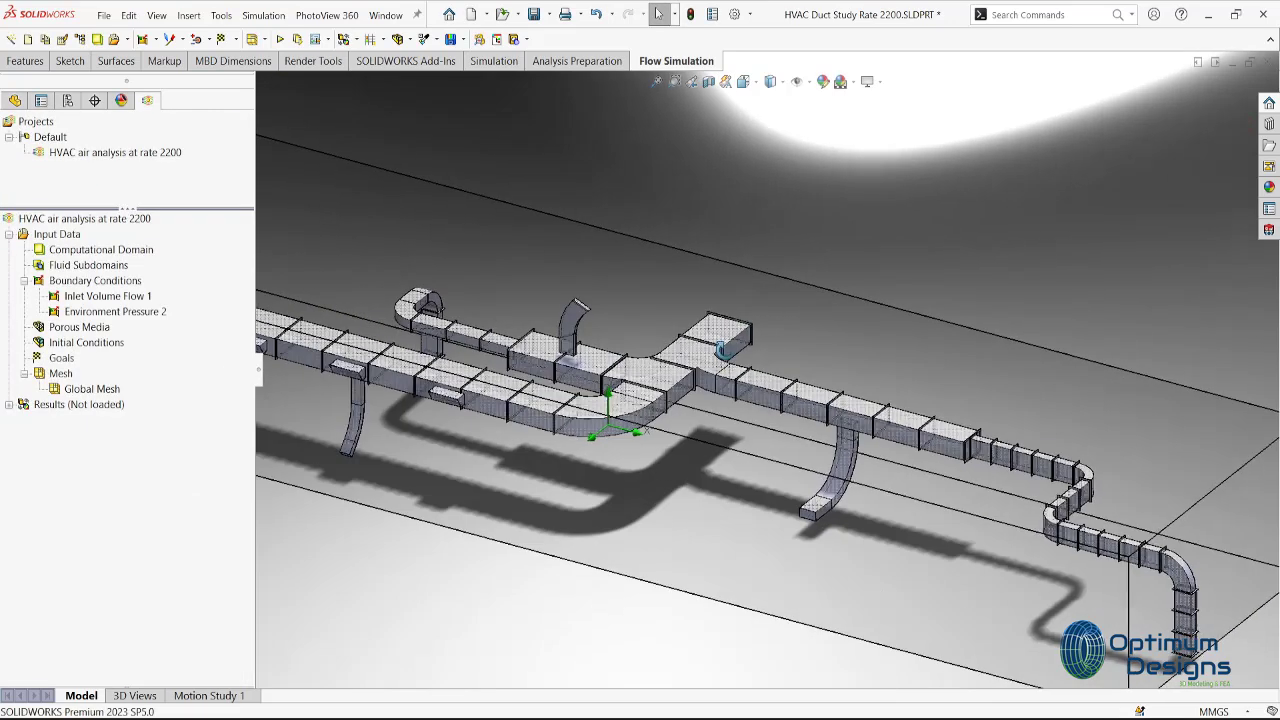
middle_drag(600, 300, 500, 340)
scroll(432, 355, up, 3)
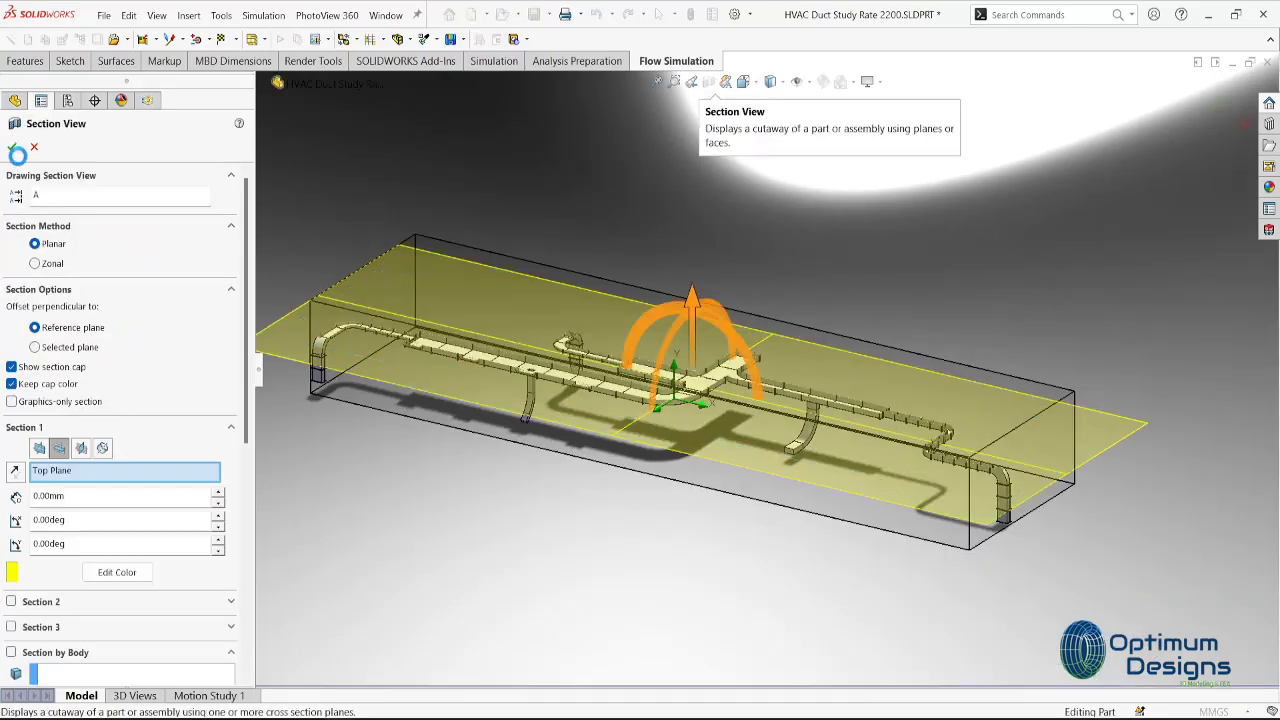
key(Escape)
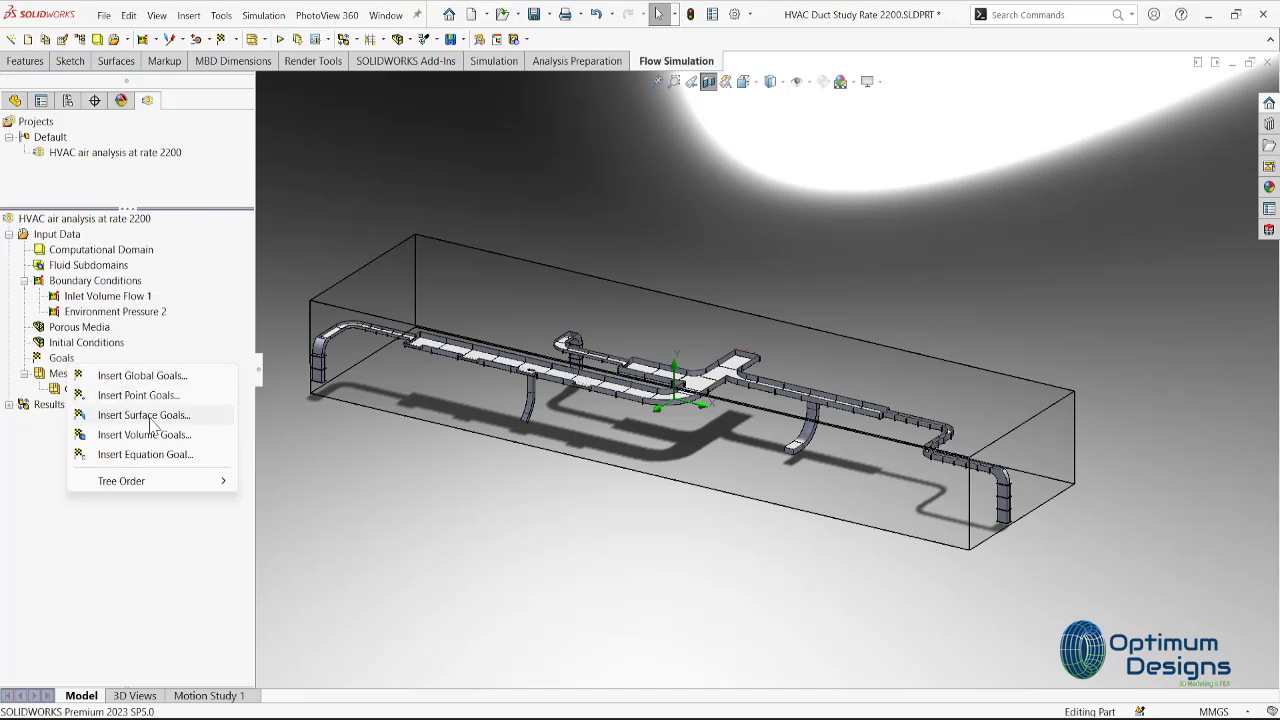
click(145, 415)
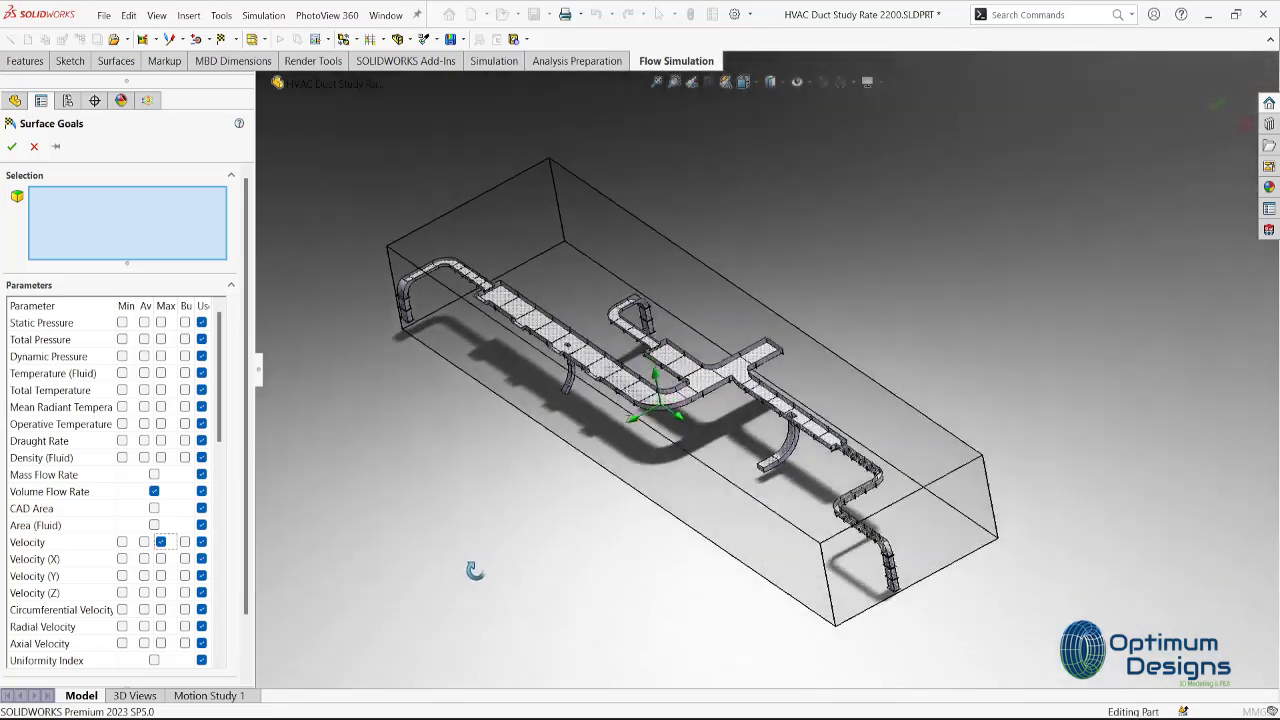
Select the first four duct outlet faces for the surface goals.
middle_drag(530, 530, 643, 326)
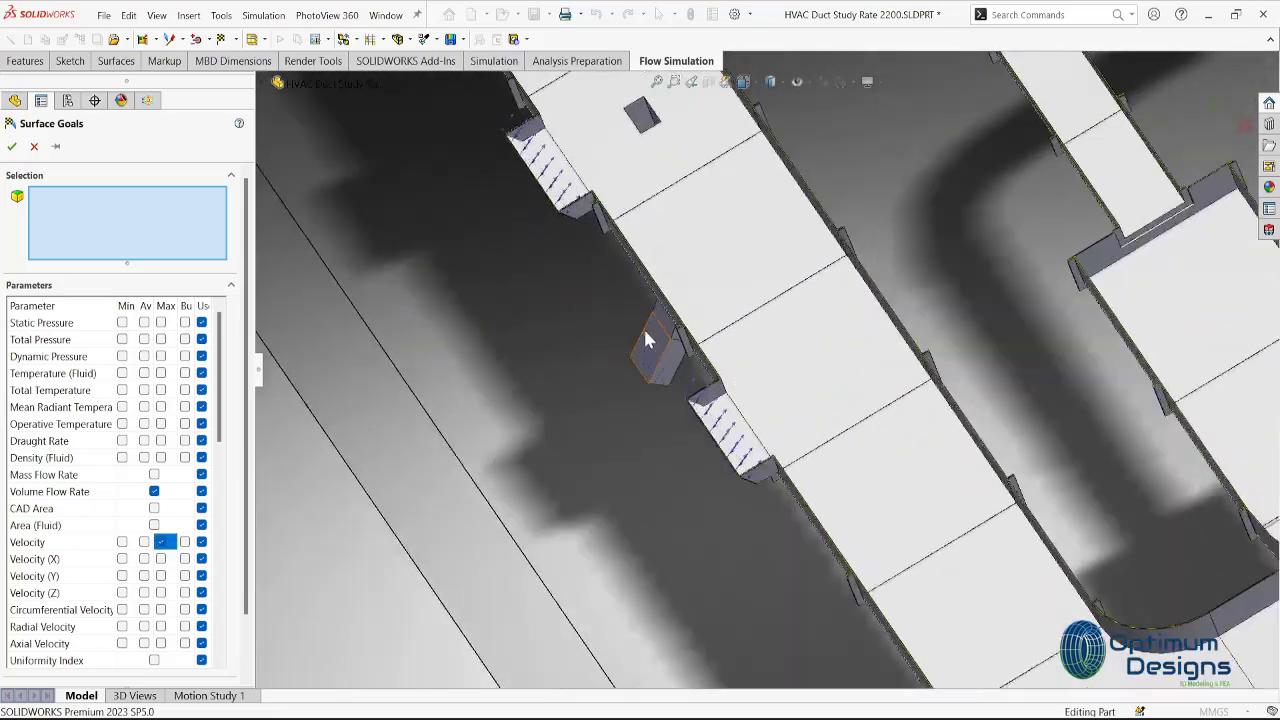
scroll(790, 500, down, 5)
click(780, 520)
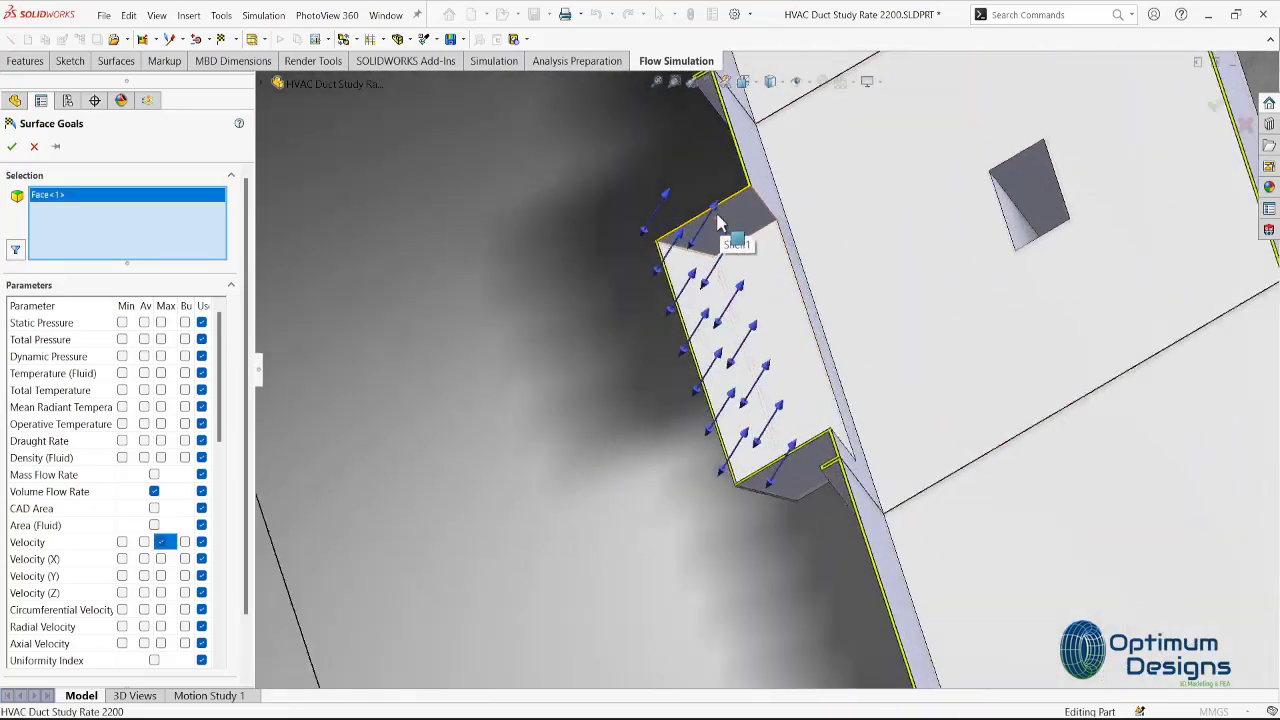
scroll(688, 428, down, 3)
click(688, 428)
scroll(688, 428, up, 5)
scroll(690, 380, down, 5)
click(700, 420)
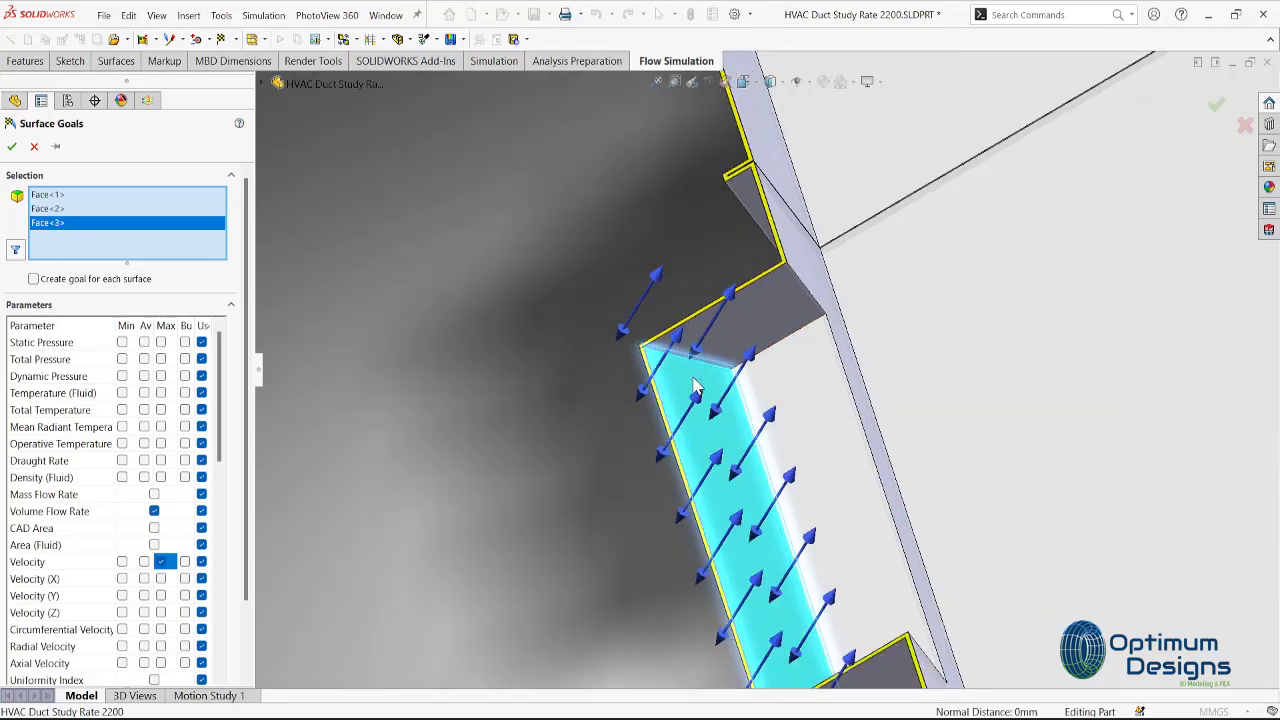
scroll(681, 133, up, 2)
scroll(681, 133, down, 2)
click(645, 370)
scroll(862, 279, up, 6)
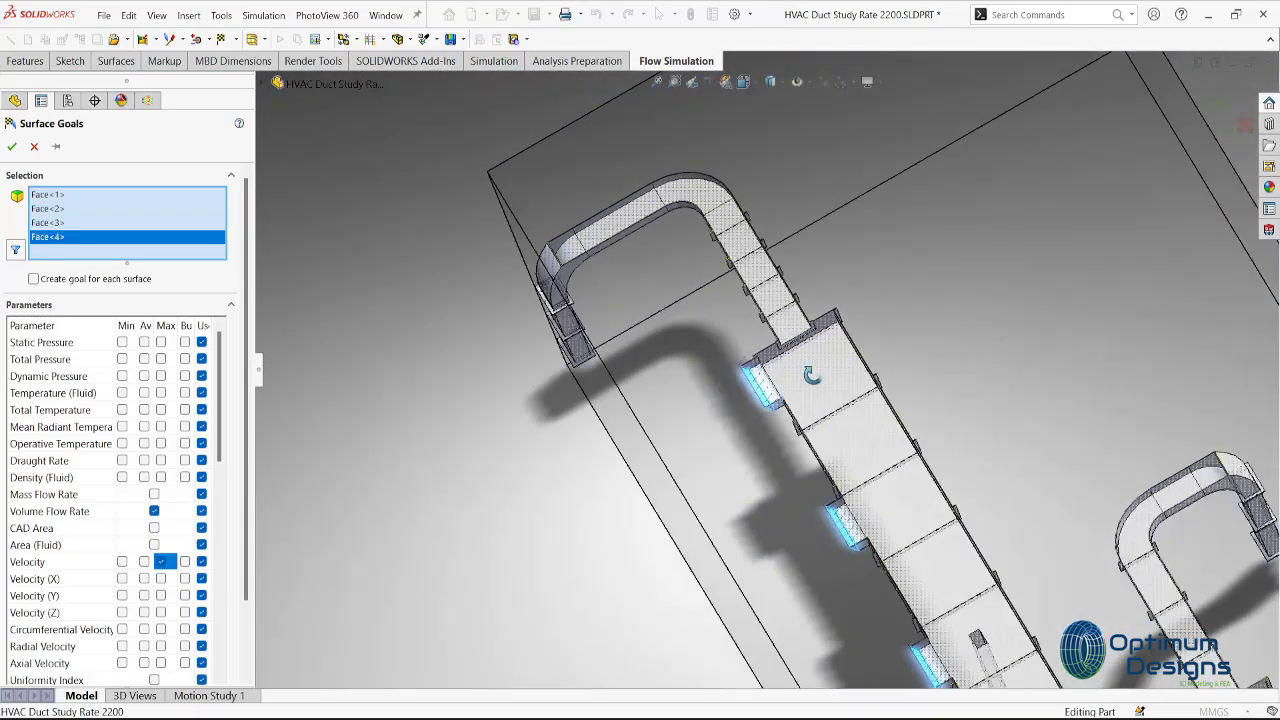
Add the fifth and sixth hidden outlet faces using Select Other.
middle_drag(862, 279, 1245, 525)
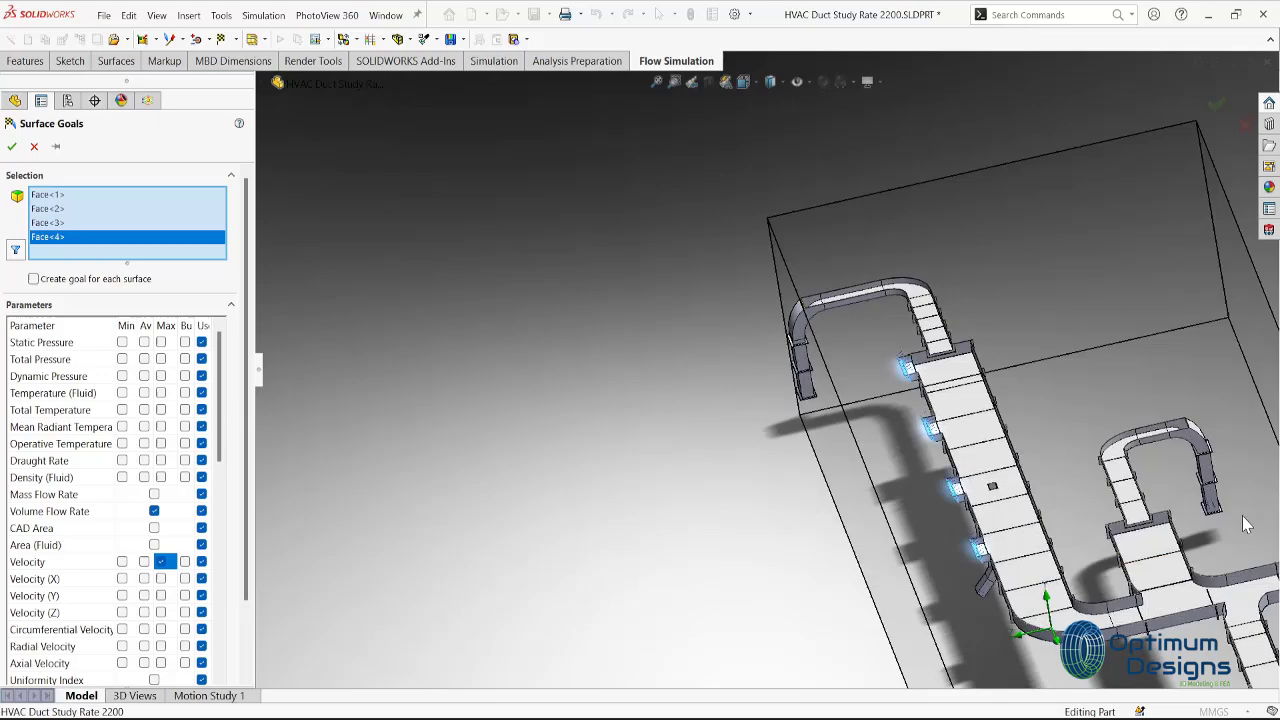
scroll(1245, 525, down, 5)
scroll(608, 397, down, 3)
right_click(640, 392)
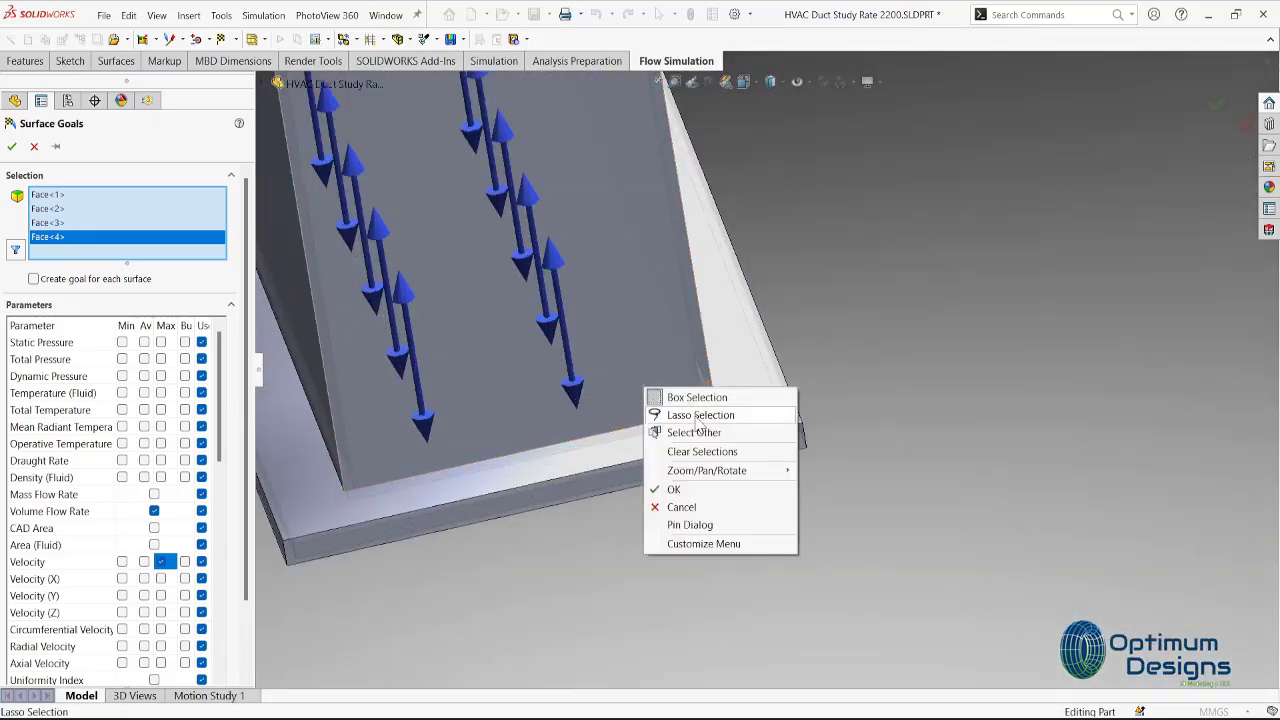
click(695, 431)
click(803, 492)
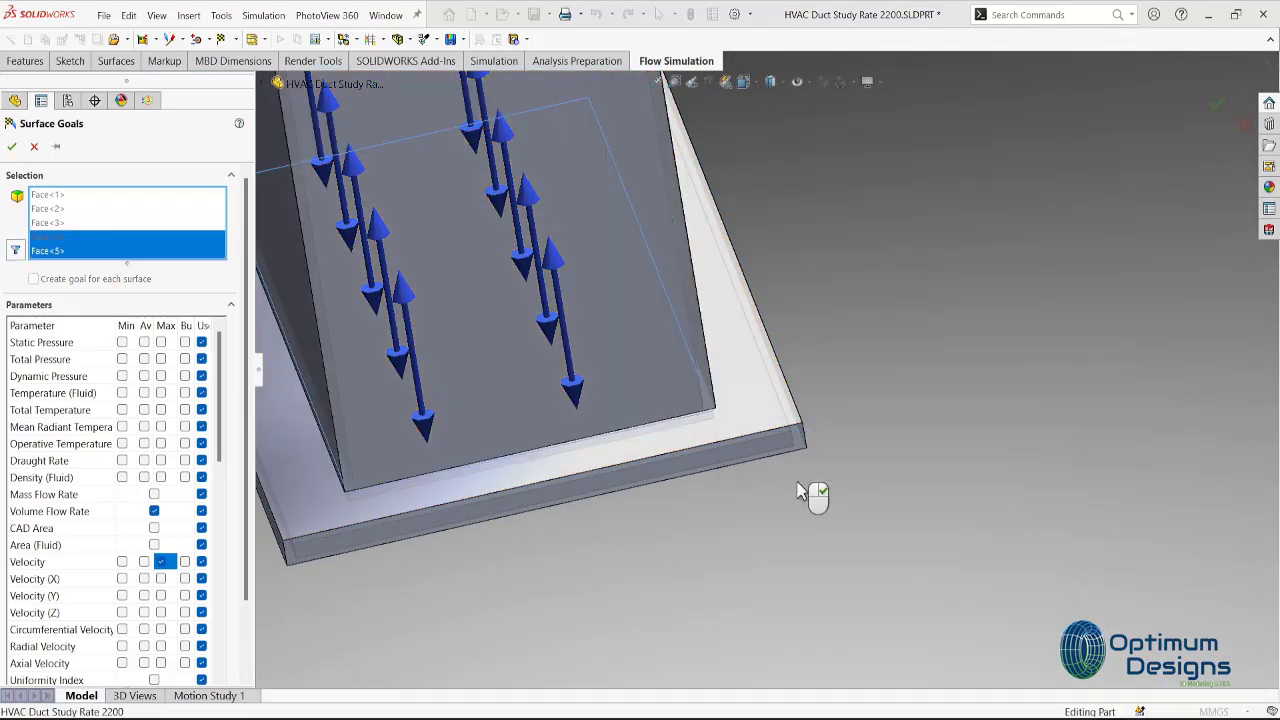
scroll(694, 449, up, 5)
middle_drag(694, 449, 663, 423)
scroll(537, 473, down, 3)
scroll(538, 472, down, 5)
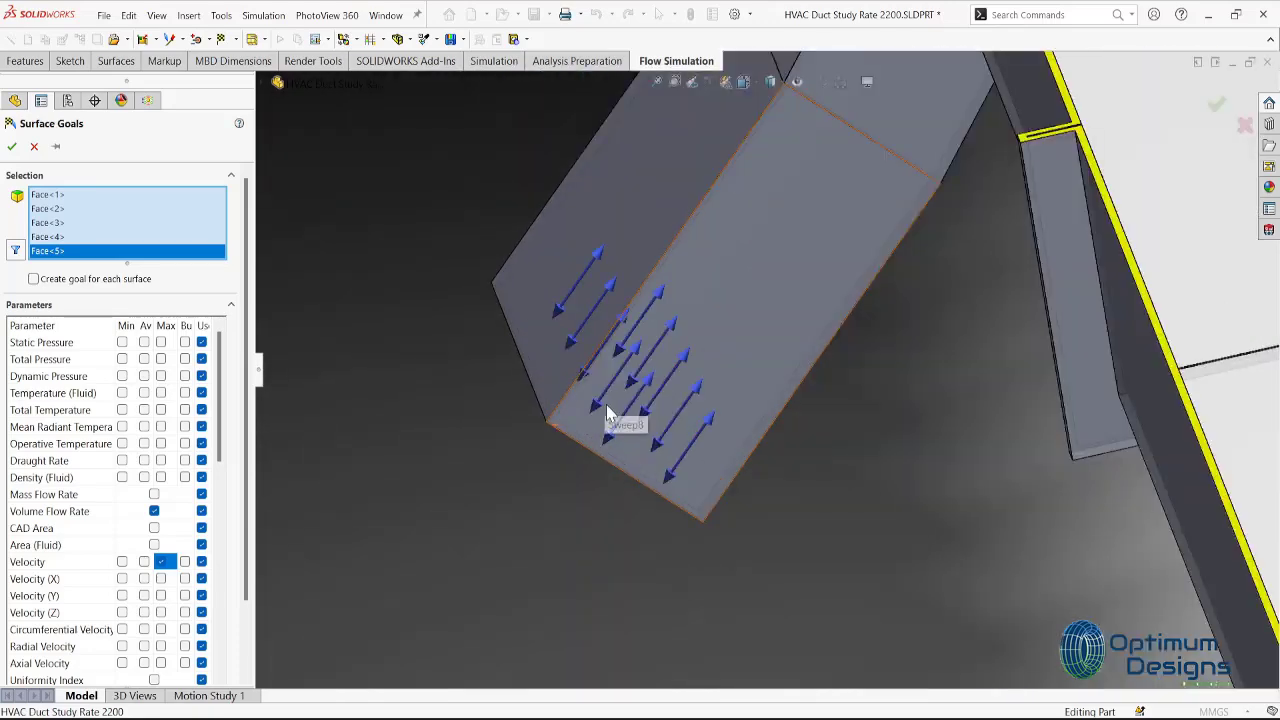
scroll(608, 423, down, 3)
scroll(603, 428, down, 3)
right_click(572, 364)
click(604, 407)
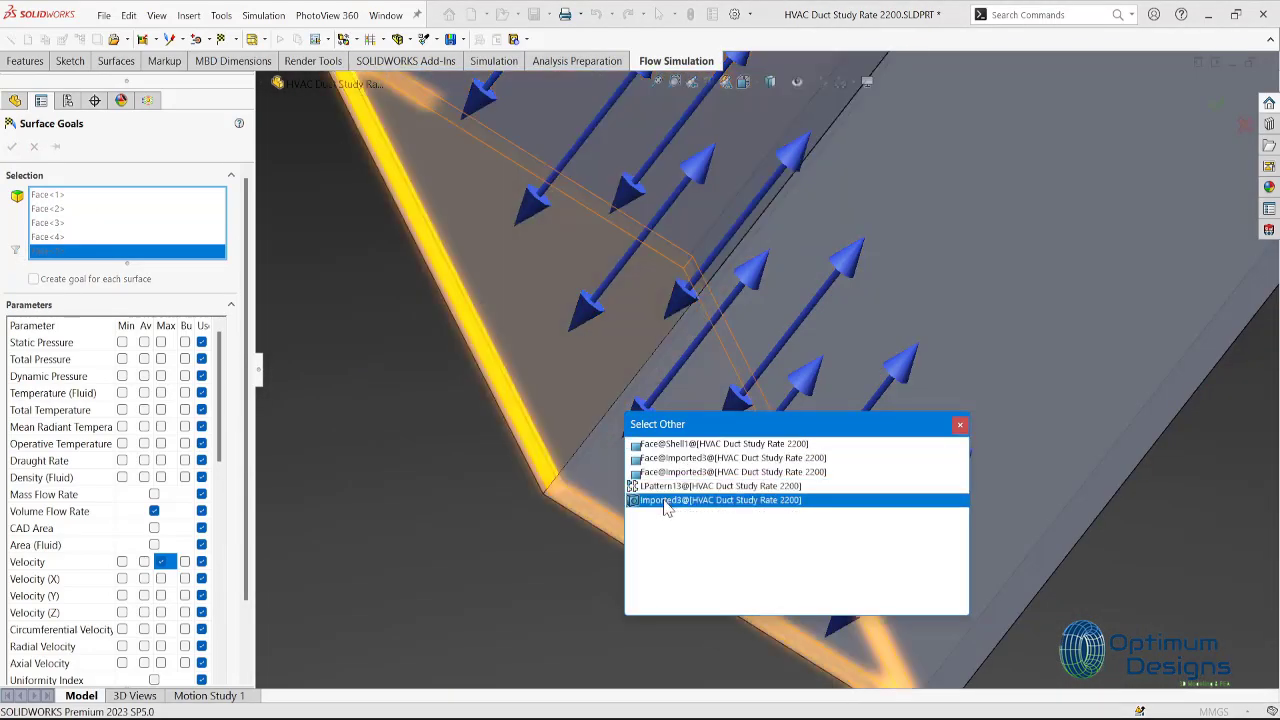
click(668, 459)
Add the seventh outlet face at the duct end using Select Other.
scroll(686, 480, up, 3)
scroll(801, 421, up, 3)
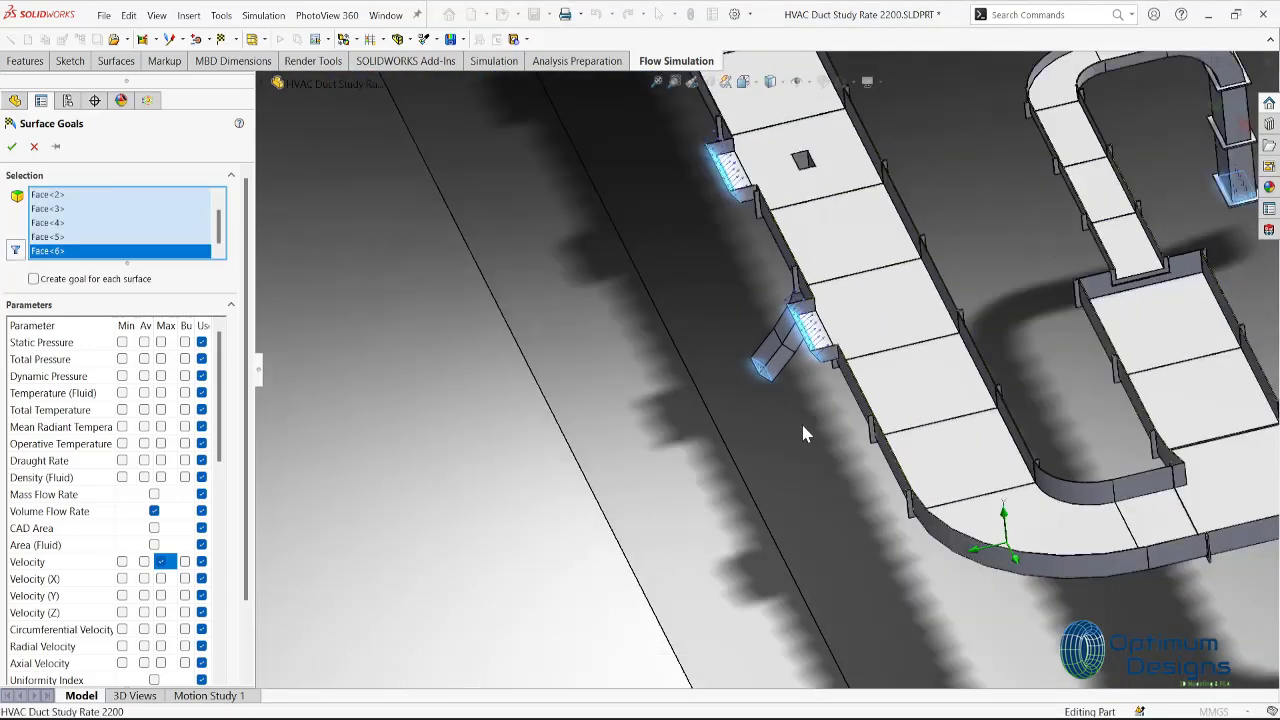
scroll(801, 421, up, 3)
scroll(932, 515, up, 2)
scroll(932, 515, down, 3)
scroll(797, 553, down, 3)
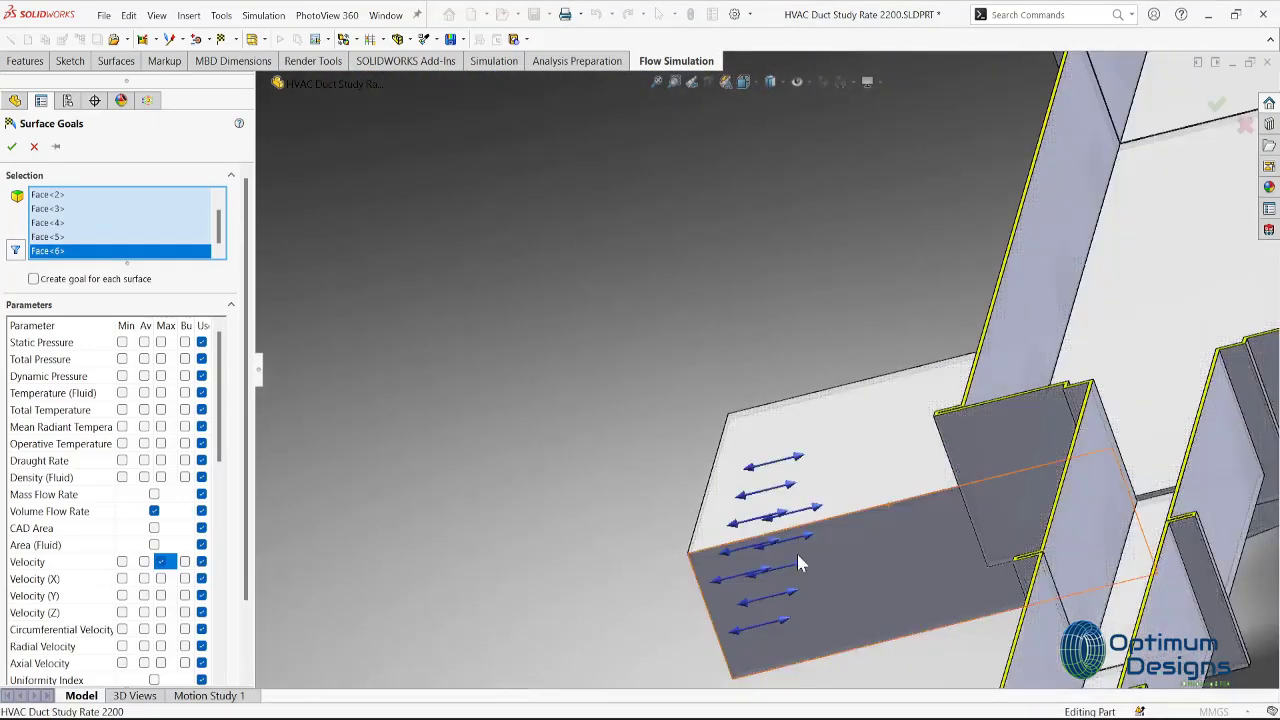
scroll(618, 440, down, 2)
right_click(618, 442)
click(651, 487)
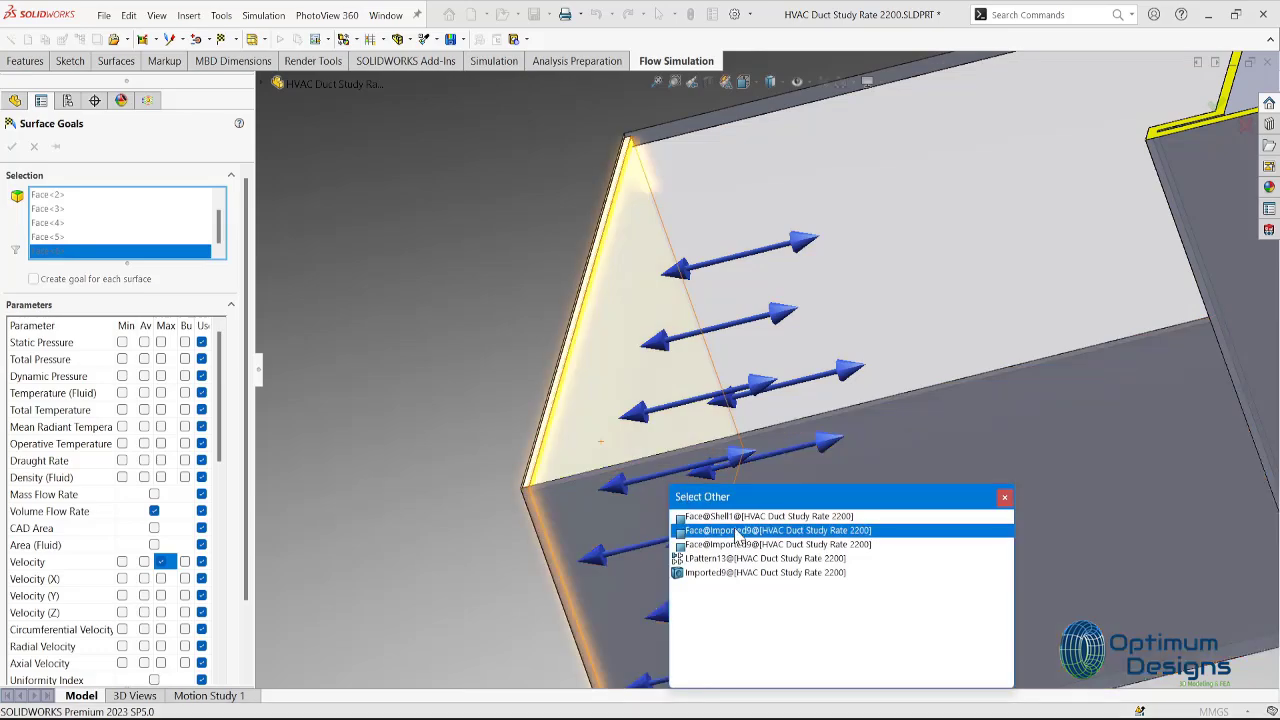
click(737, 532)
scroll(845, 525, up, 3)
scroll(845, 525, up, 3)
Add the far riser outlet face, then create a separate goal for each surface.
middle_drag(764, 537, 700, 450)
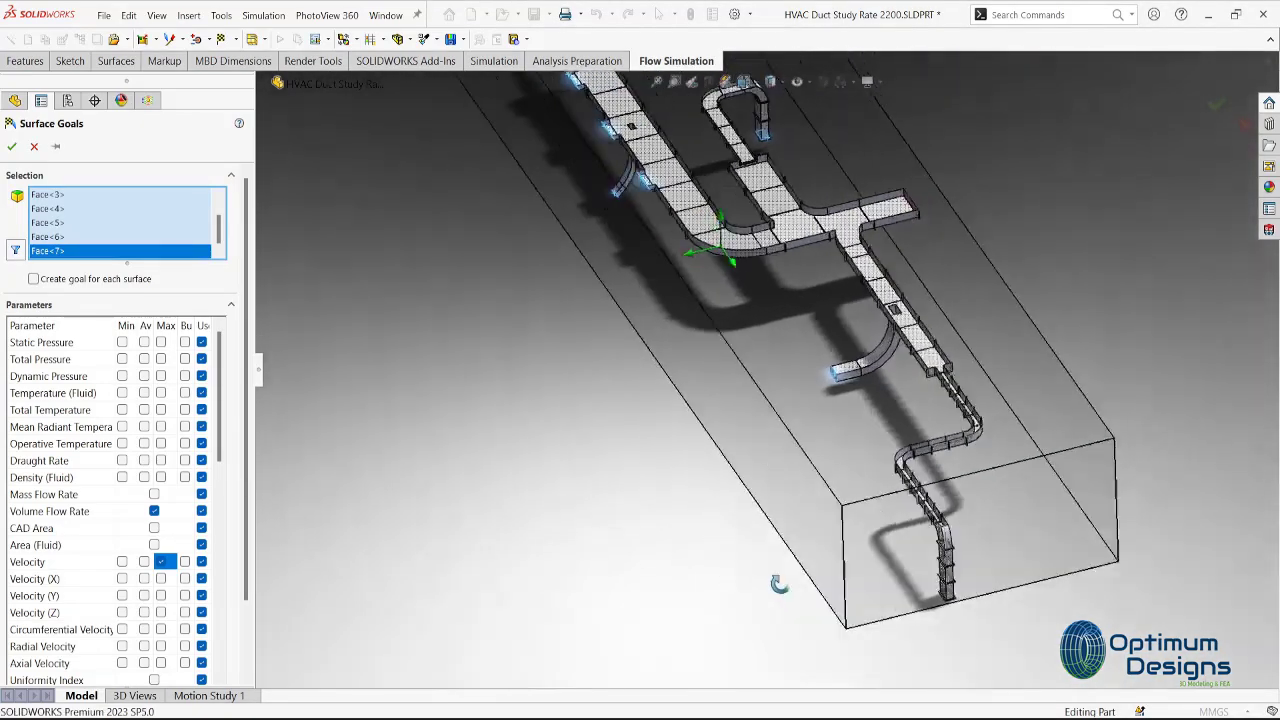
scroll(700, 450, down, 2)
scroll(700, 450, down, 2)
scroll(1060, 660, down, 2)
scroll(1088, 558, down, 2)
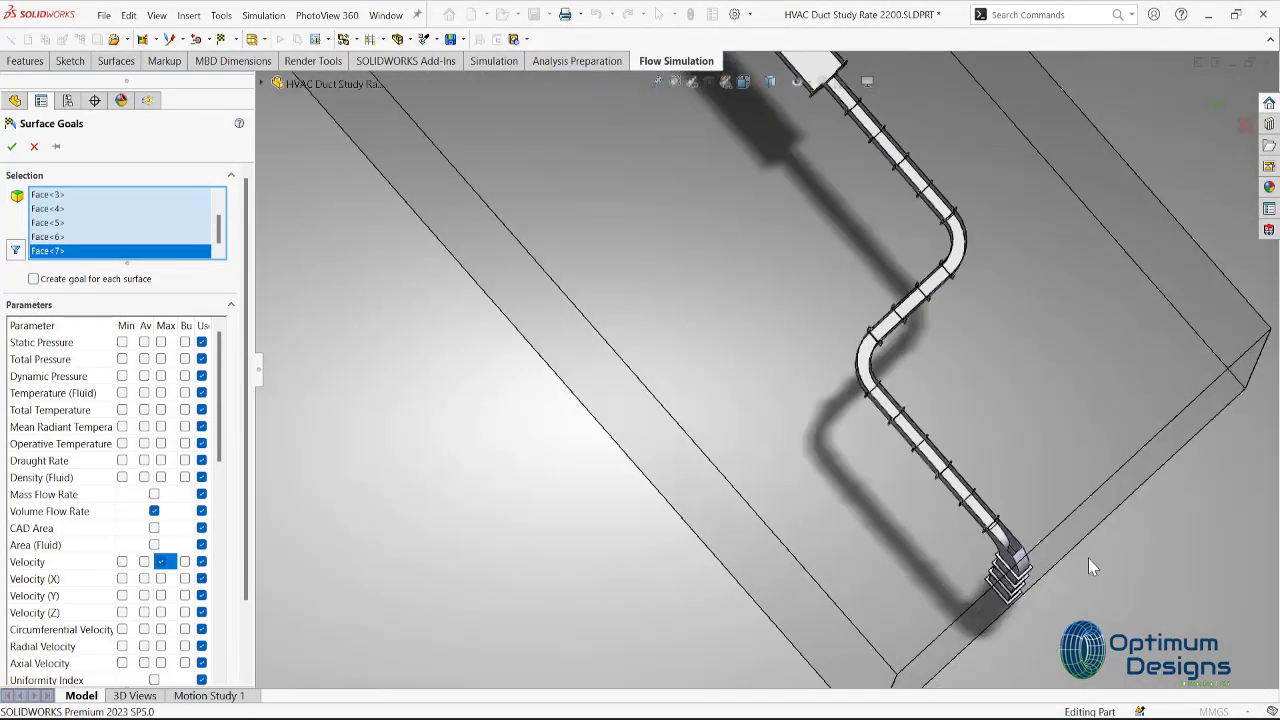
scroll(932, 635, down, 2)
scroll(1035, 678, down, 2)
scroll(1035, 678, down, 3)
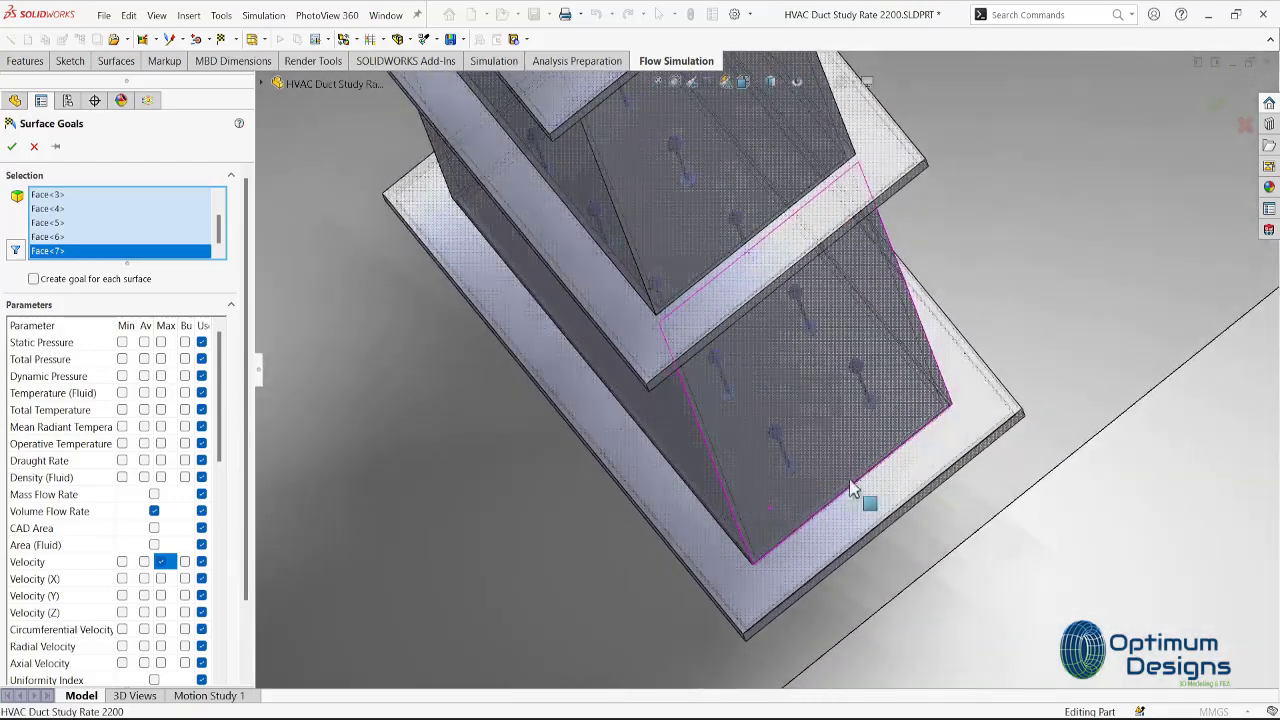
right_click(871, 500)
click(871, 494)
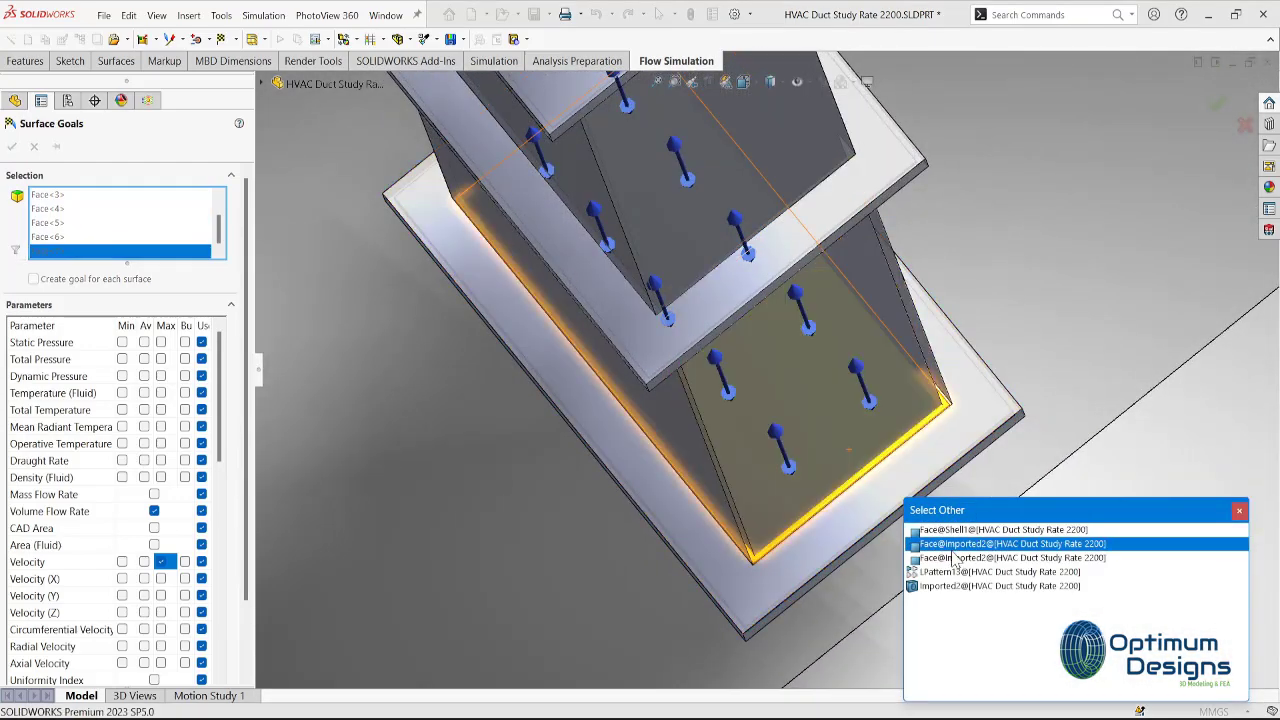
click(952, 552)
scroll(965, 560, up, 3)
scroll(826, 426, up, 3)
scroll(826, 426, up, 2)
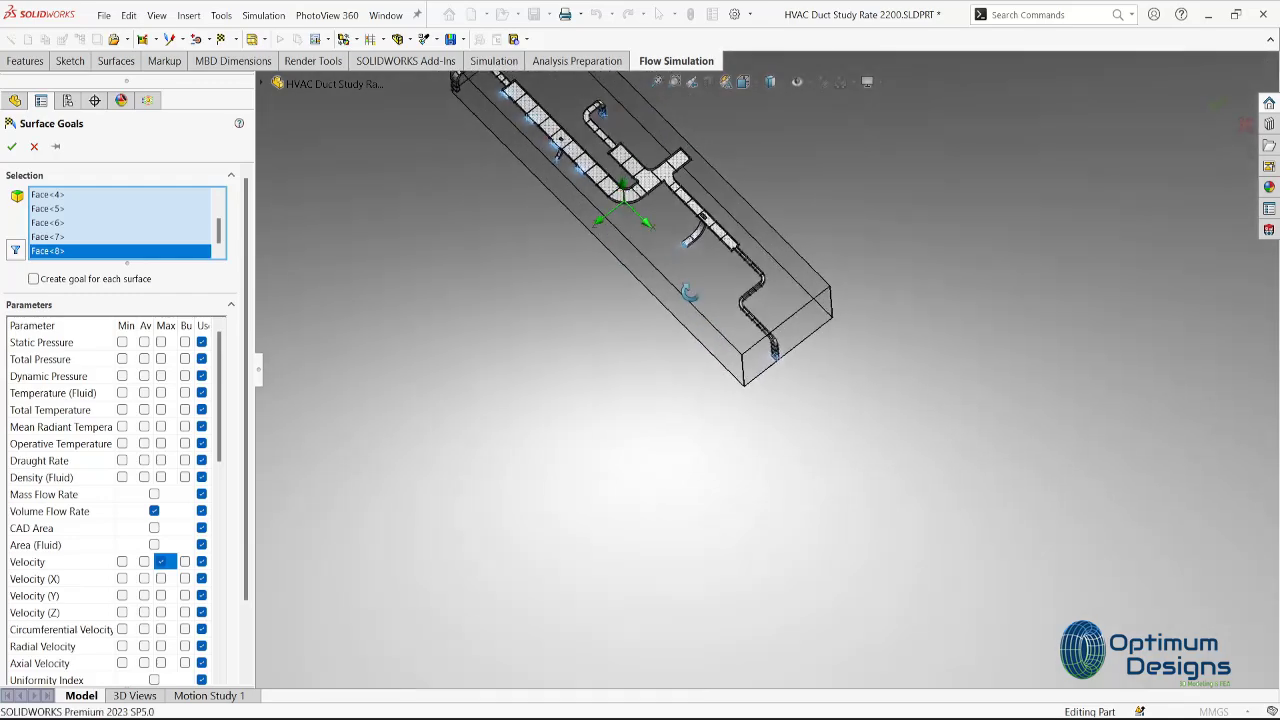
key(ctrl+7)
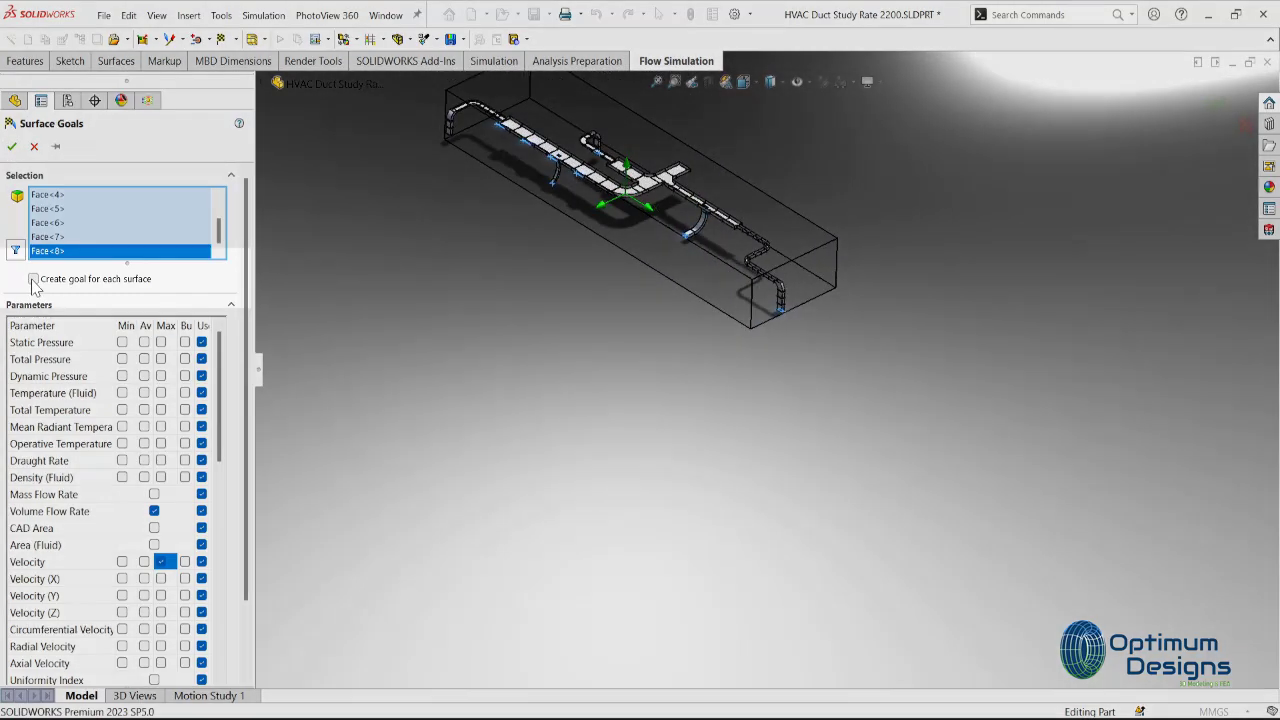
click(33, 279)
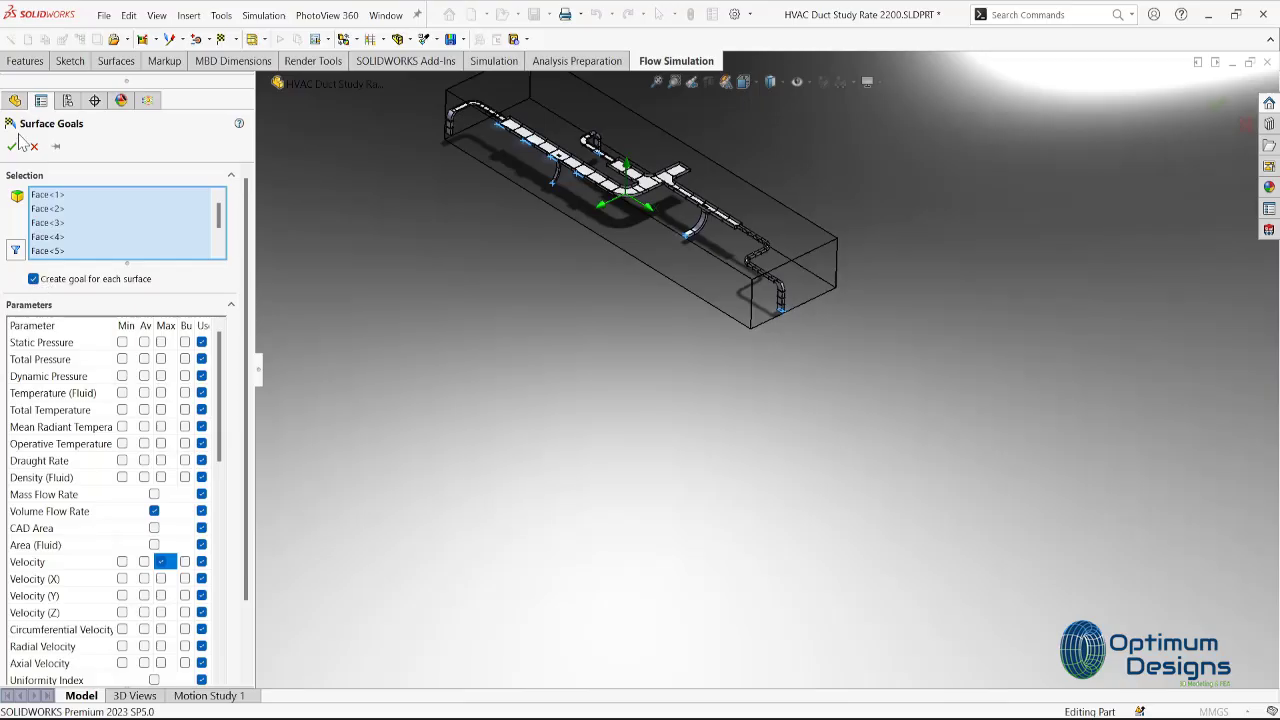
click(14, 146)
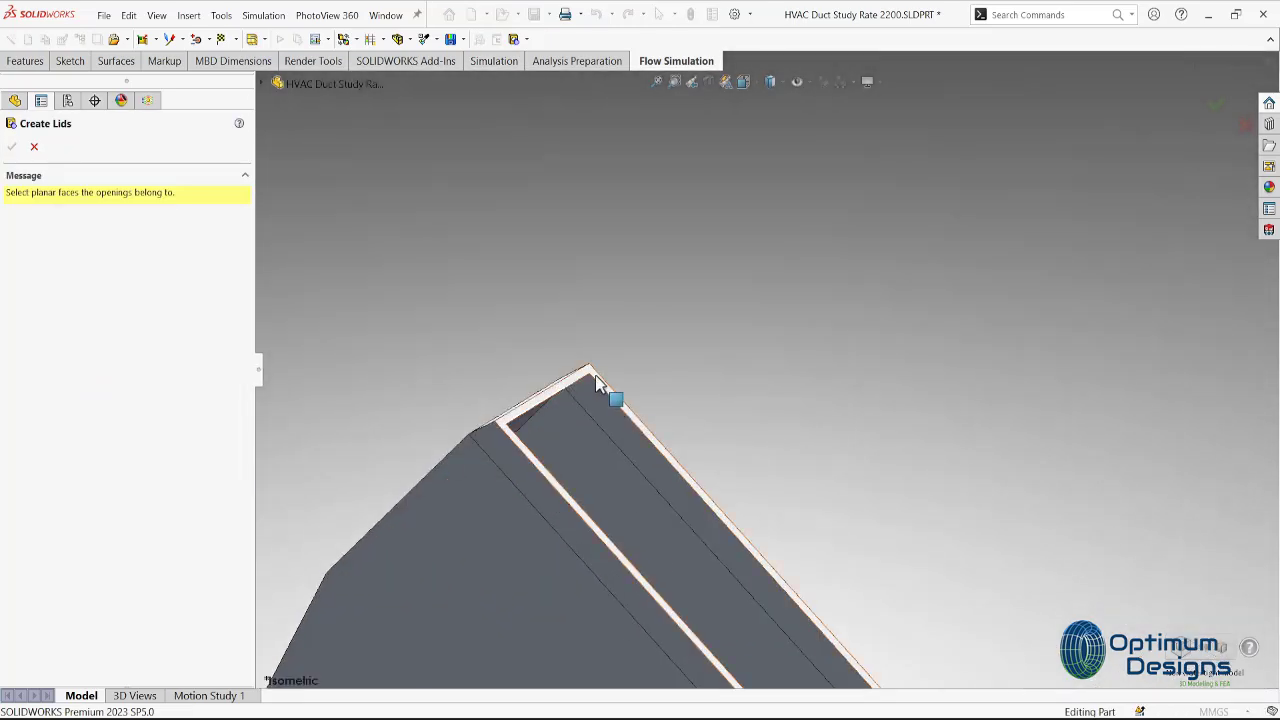
click(609, 394)
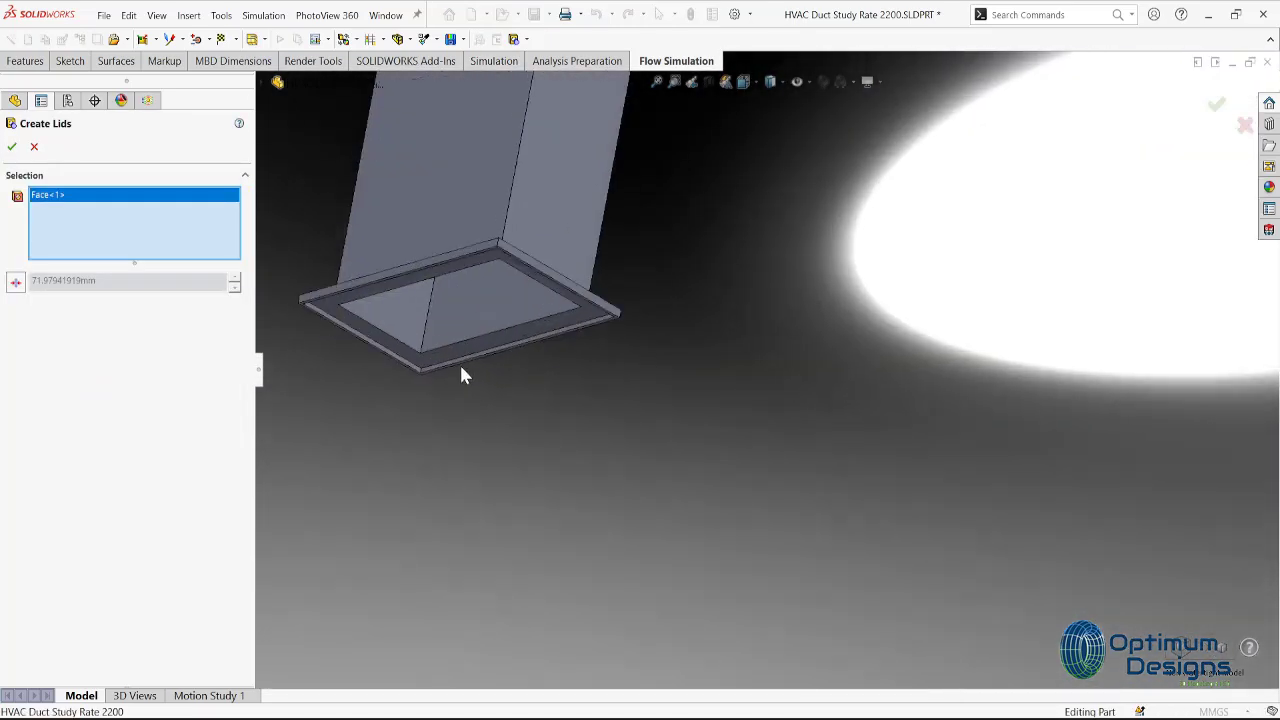
click(459, 362)
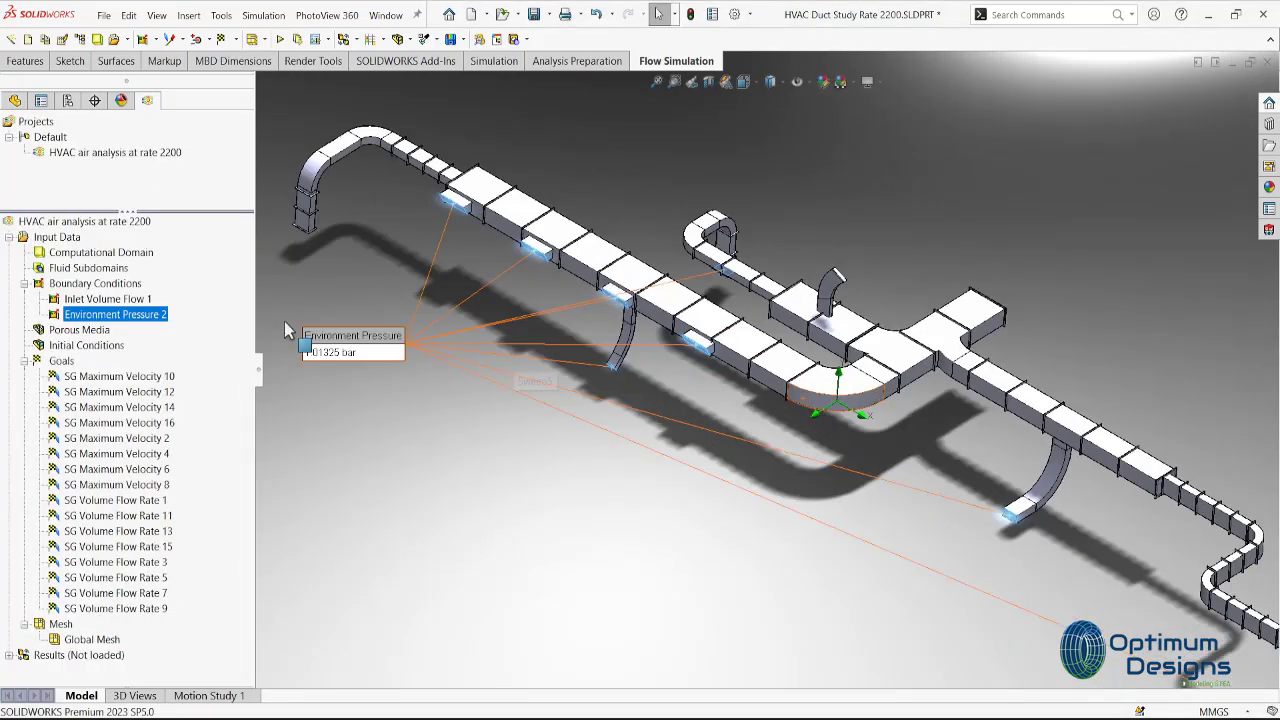
Edit Environment Pressure 2 and add the duct-top opening face.
double_click(163, 316)
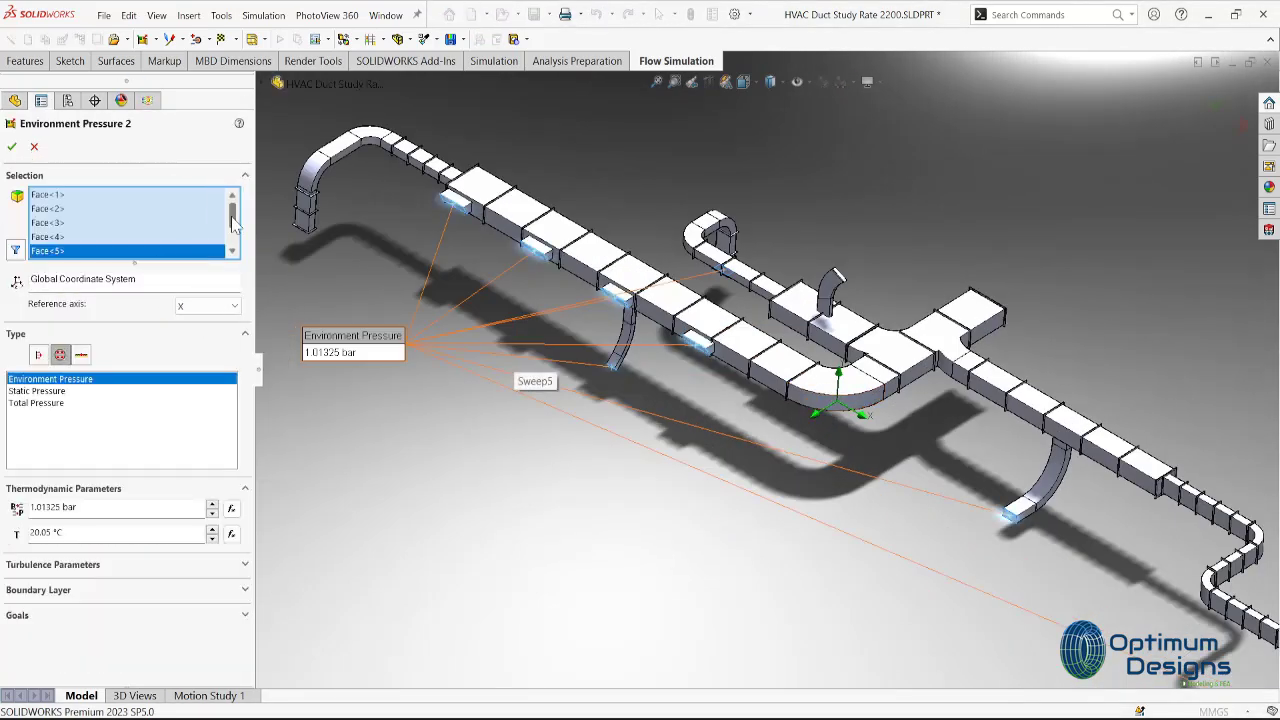
scroll(885, 380, down, 10)
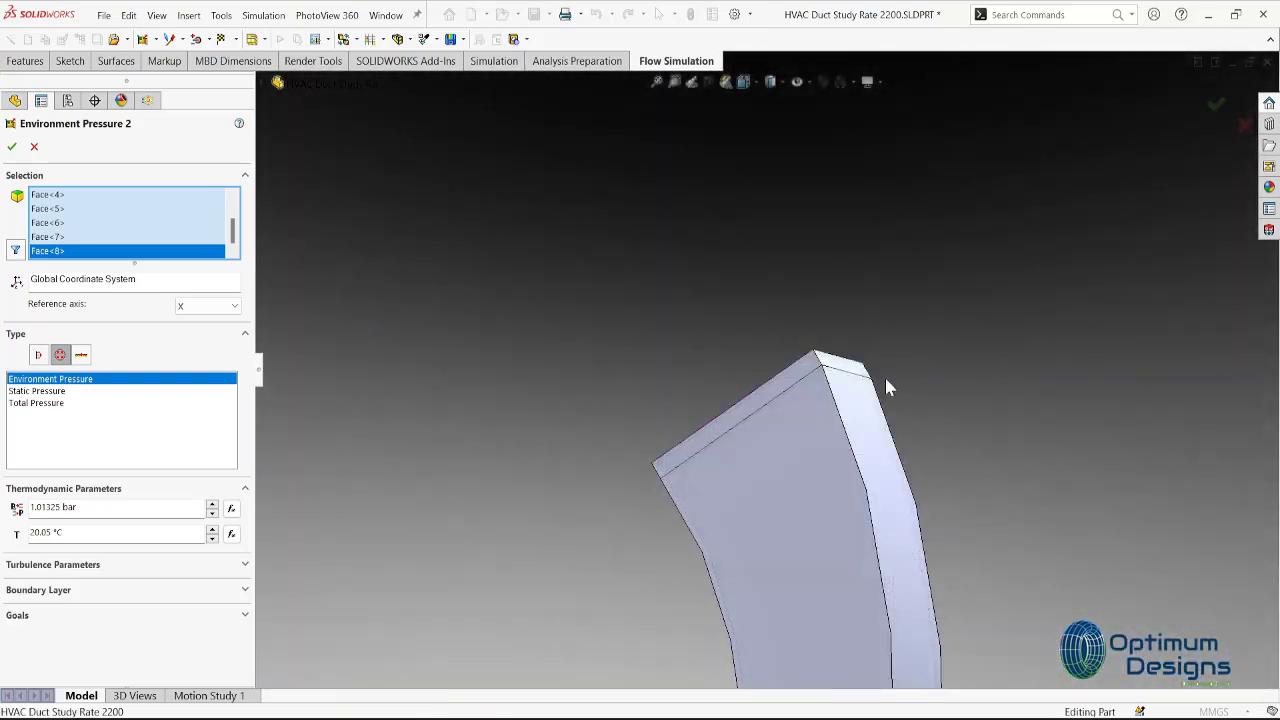
scroll(886, 388, down, 5)
right_click(565, 341)
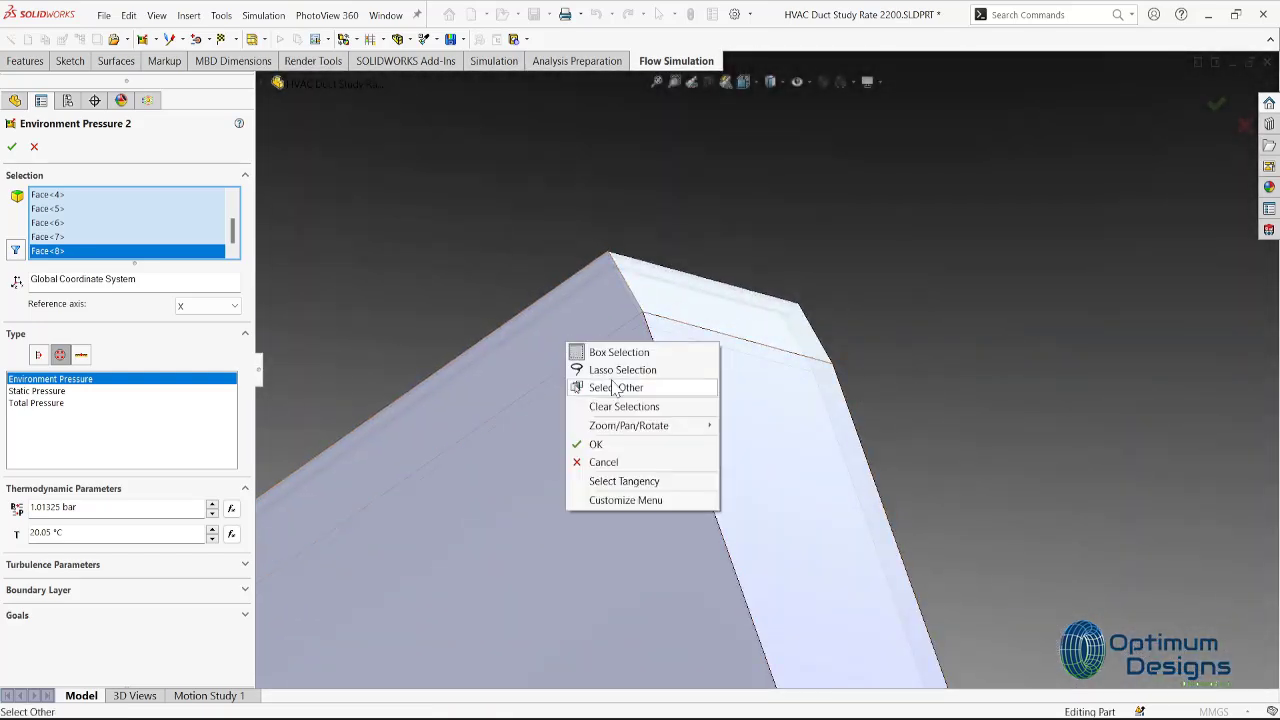
click(600, 389)
click(680, 410)
scroll(700, 433, up, 5)
scroll(700, 433, up, 10)
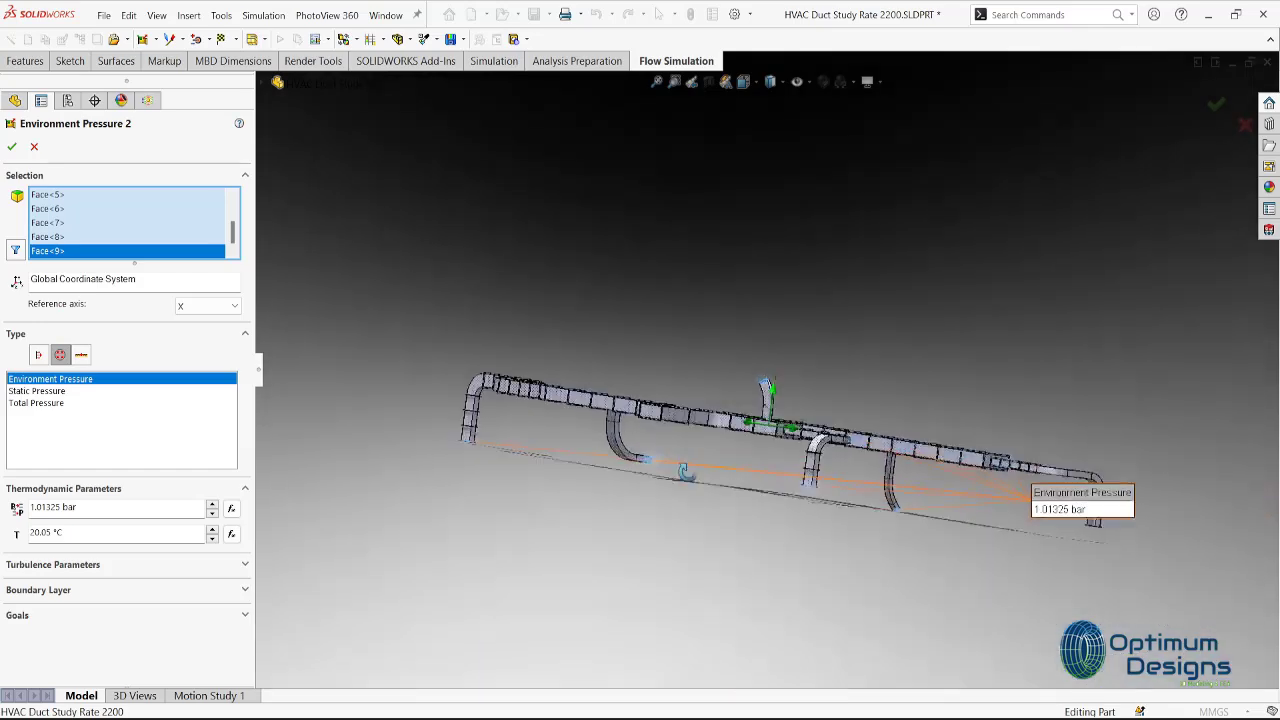
Add the two hidden duct-base faces and apply the 1.01325 bar condition.
middle_drag(1000, 500, 1028, 540)
scroll(1028, 561, down, 10)
scroll(1028, 561, down, 5)
scroll(1028, 561, down, 3)
right_click(945, 400)
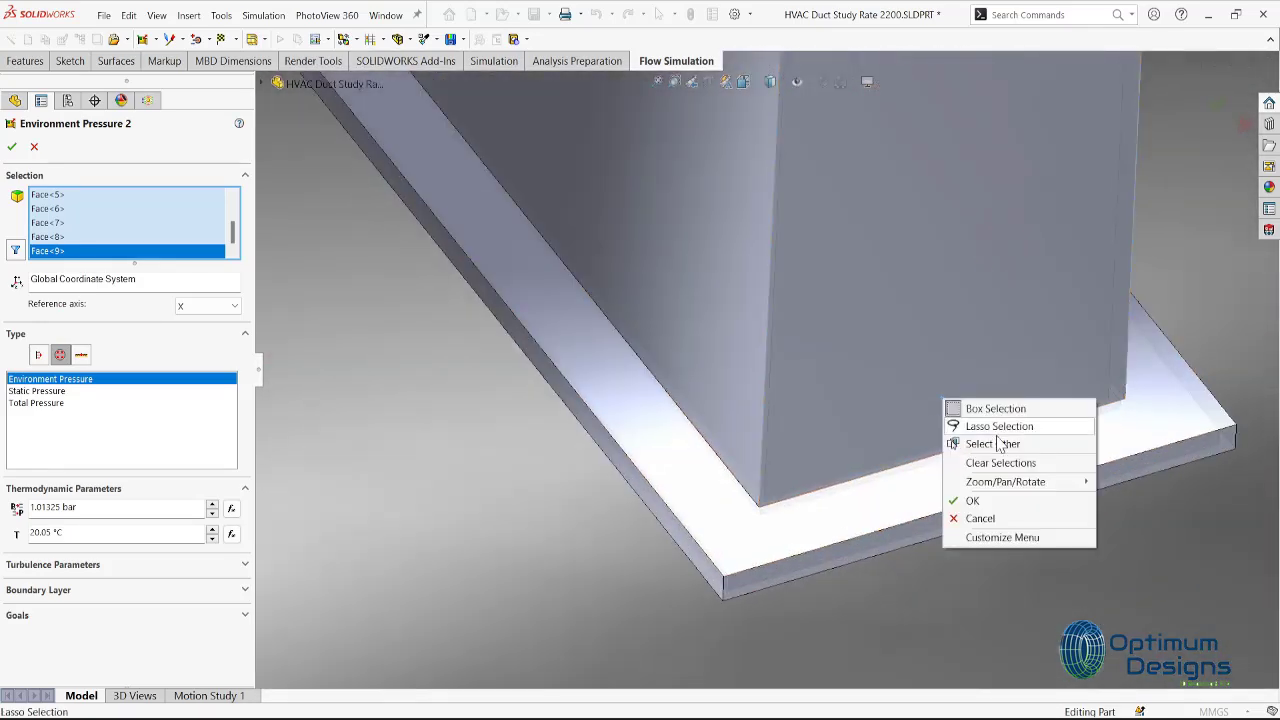
click(990, 443)
click(1066, 531)
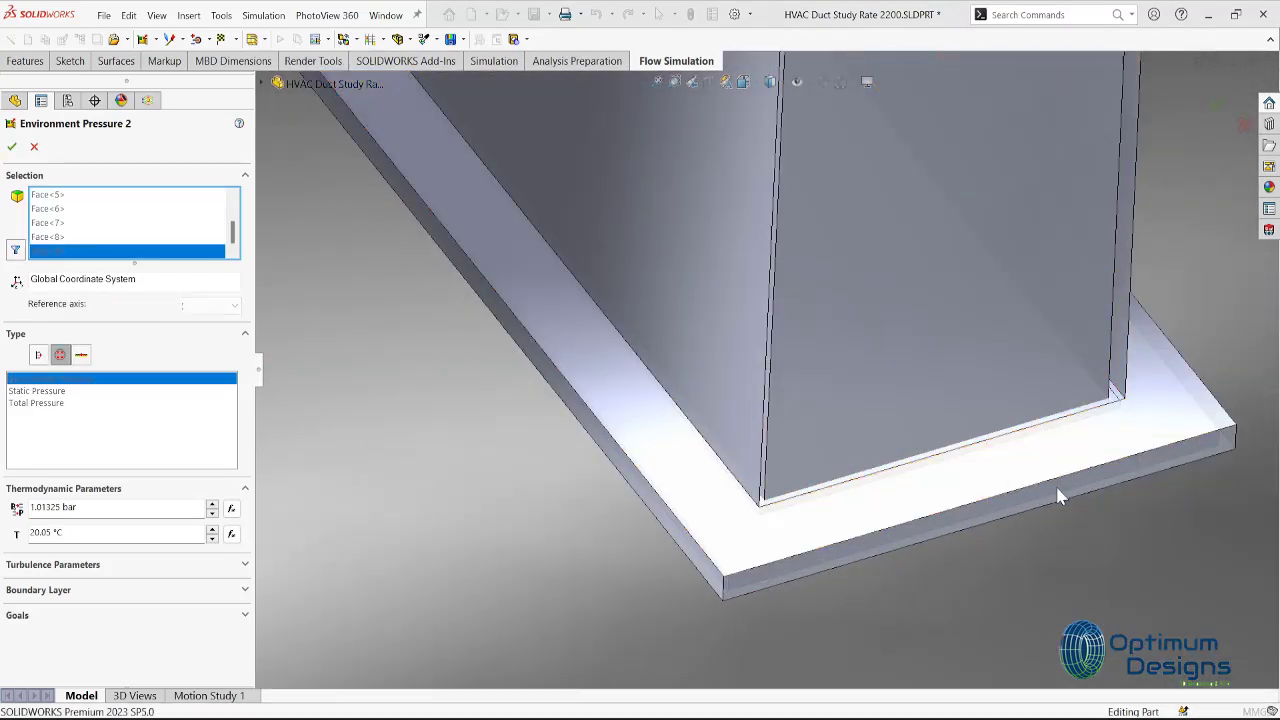
scroll(552, 367, up, 5)
scroll(596, 364, up, 5)
scroll(596, 364, up, 3)
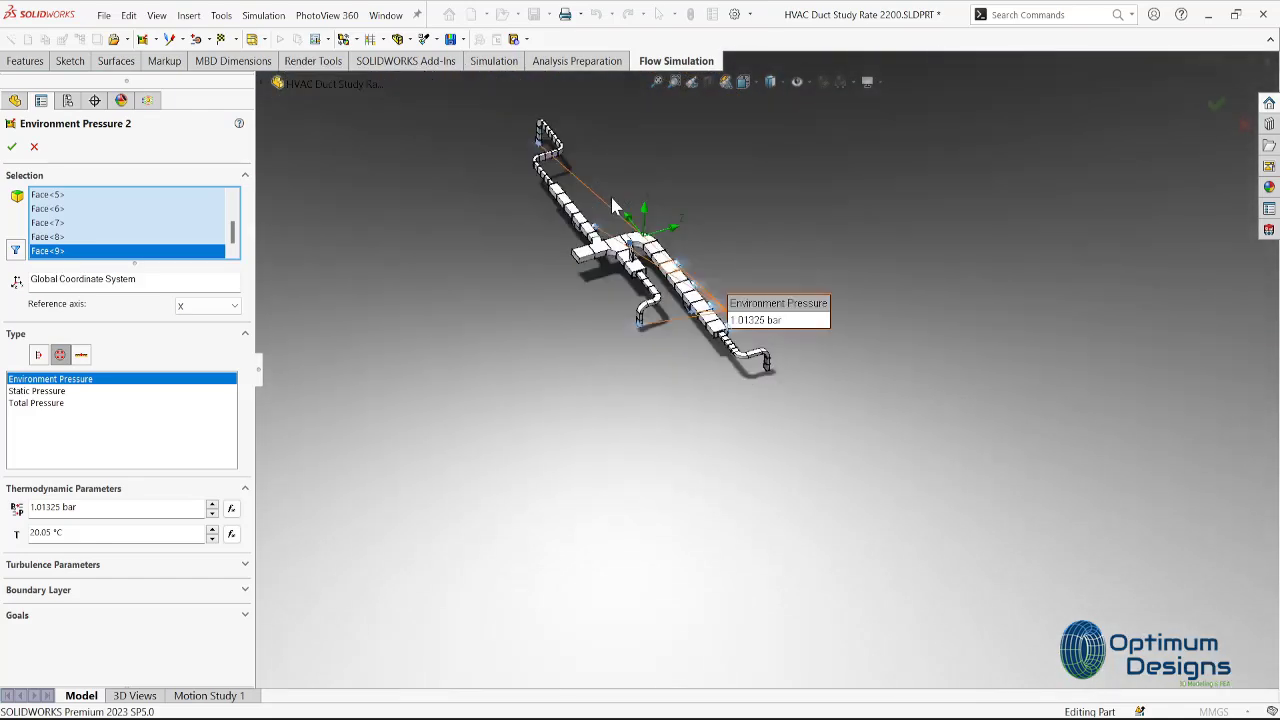
scroll(728, 388, down, 8)
scroll(710, 388, up, 3)
scroll(843, 419, down, 8)
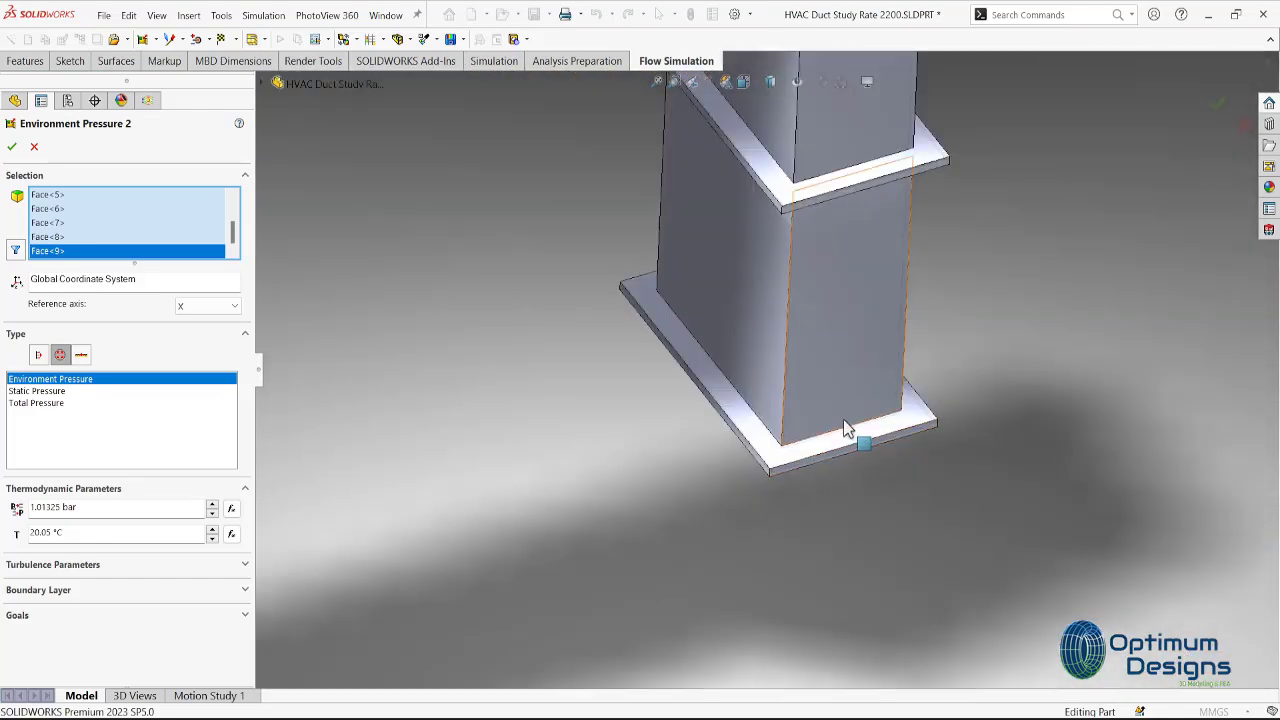
right_click(843, 416)
click(885, 462)
click(955, 506)
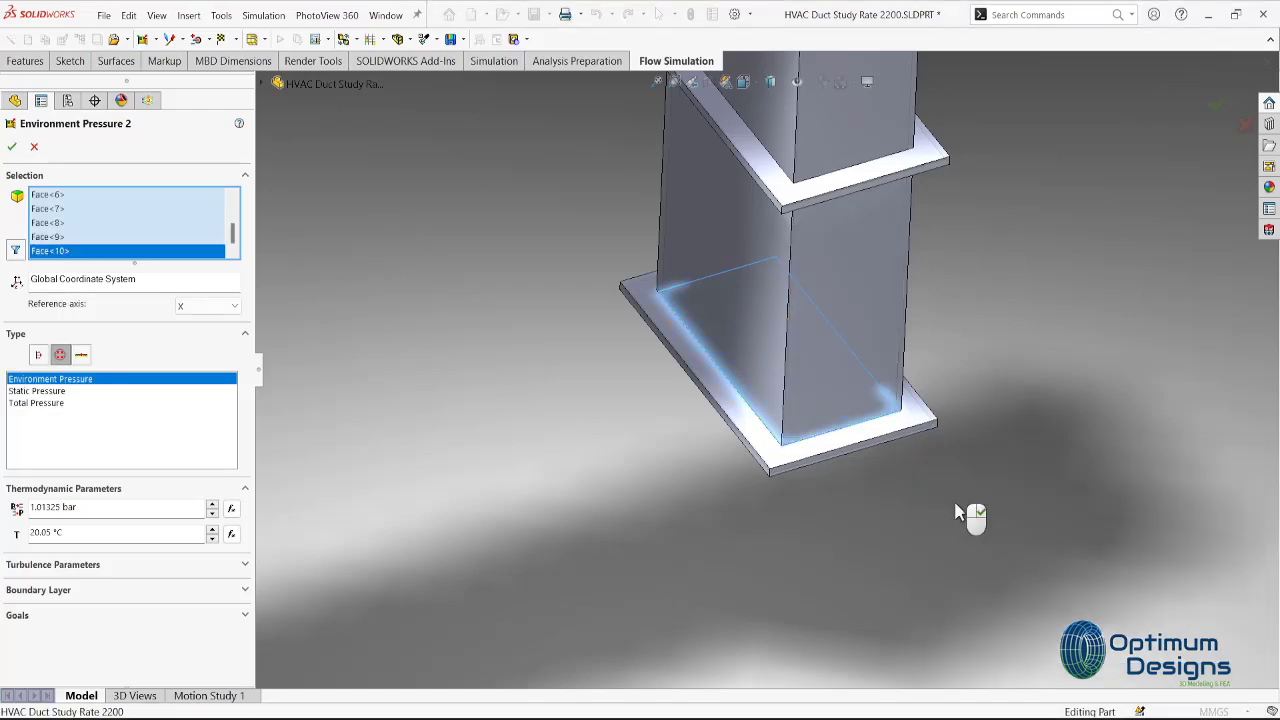
click(12, 146)
scroll(351, 318, up, 8)
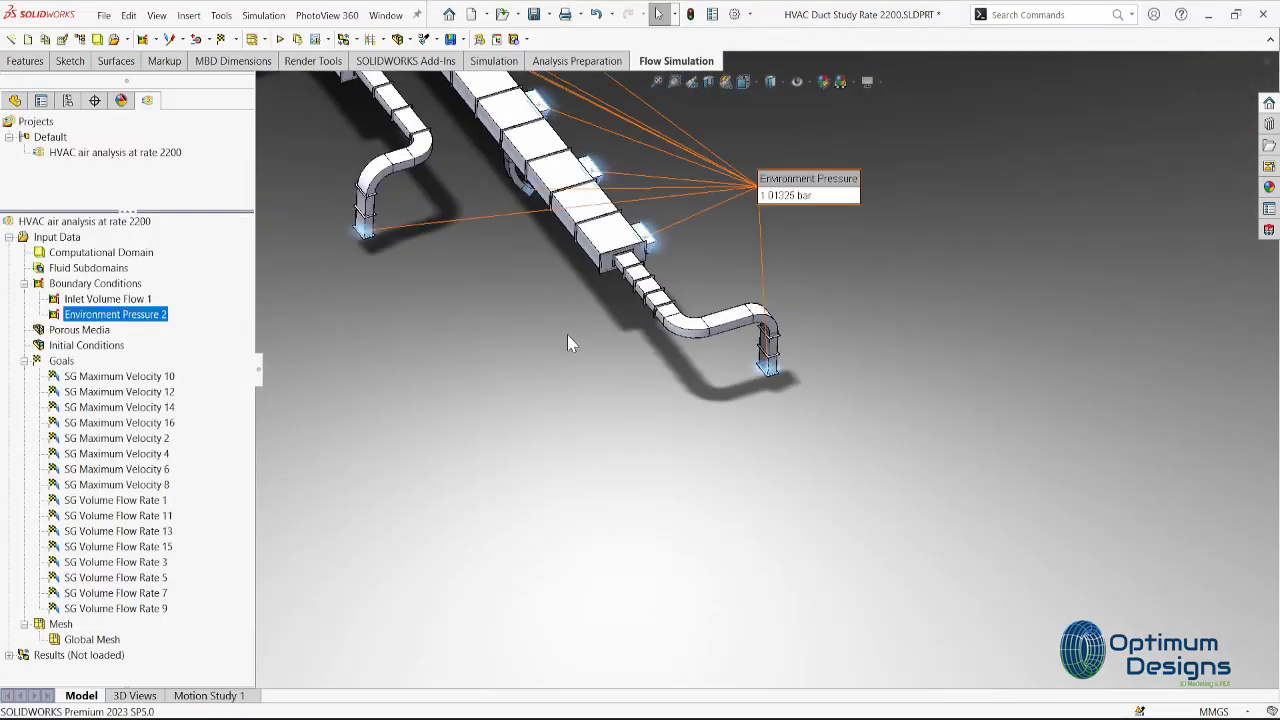
Start a new surface goal from the Goals item.
scroll(567, 343, up, 5)
scroll(681, 311, down, 6)
middle_drag(781, 424, 897, 557)
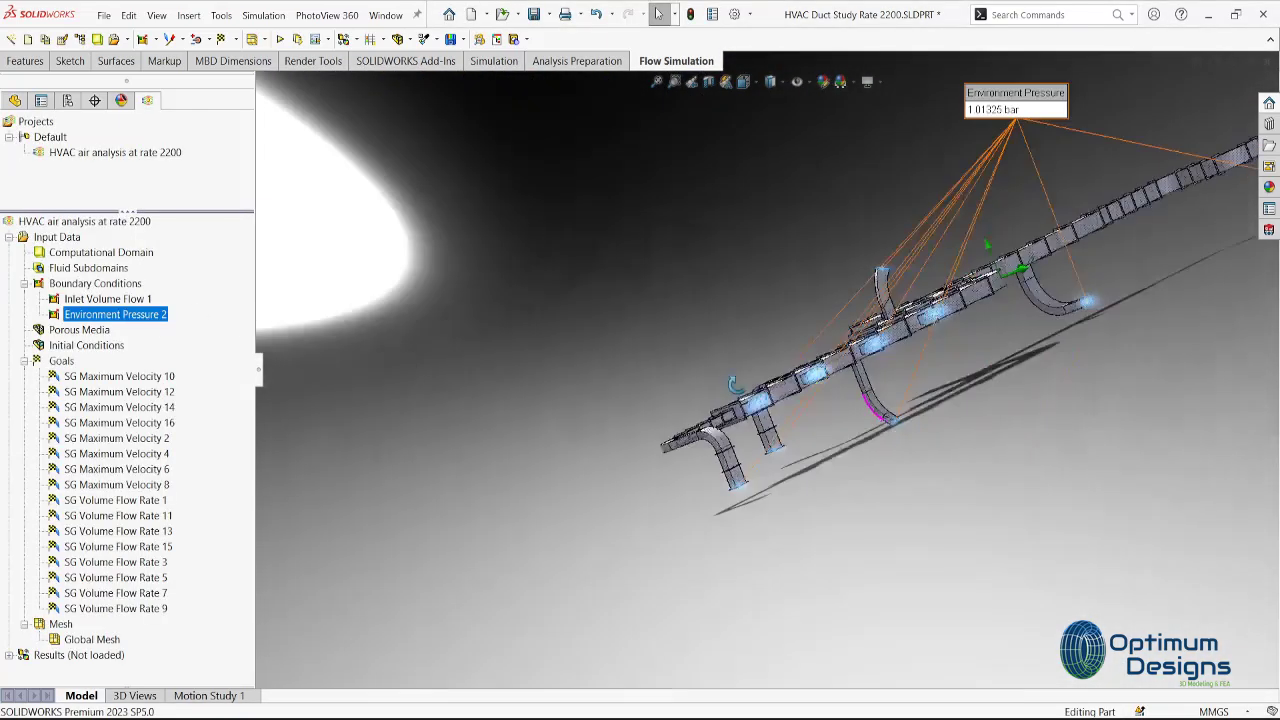
scroll(285, 367, up, 2)
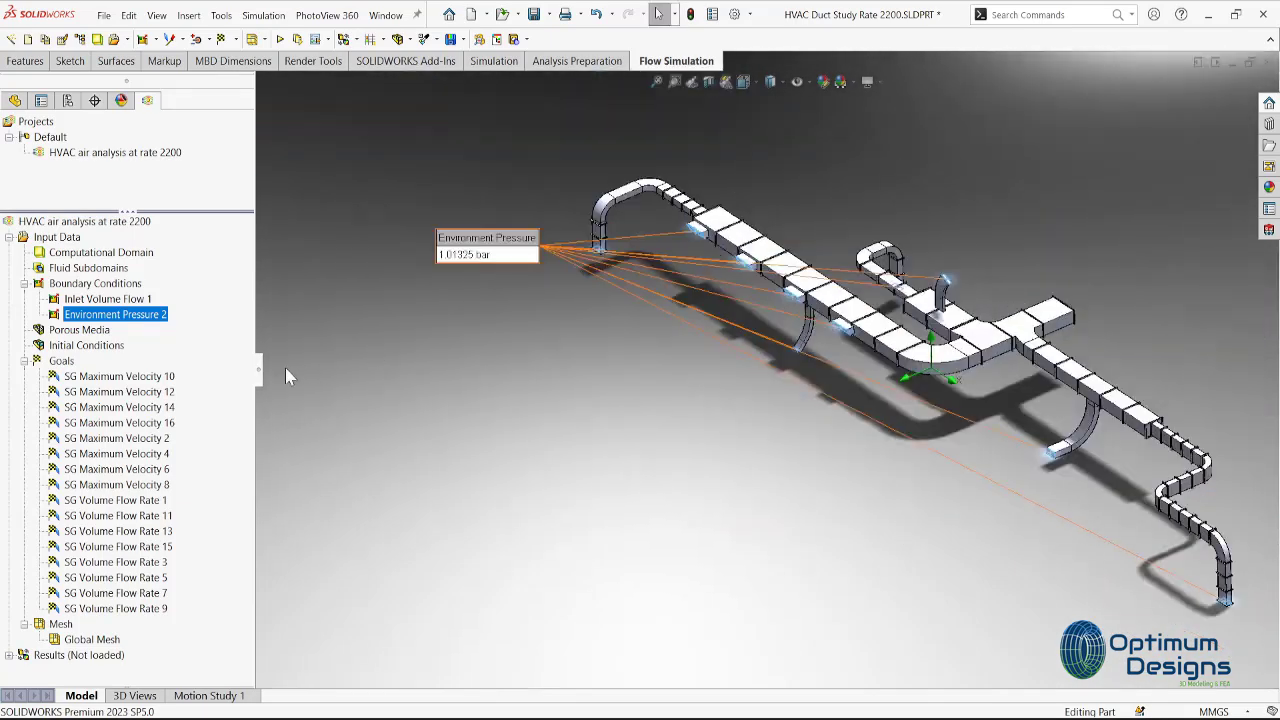
right_click(59, 366)
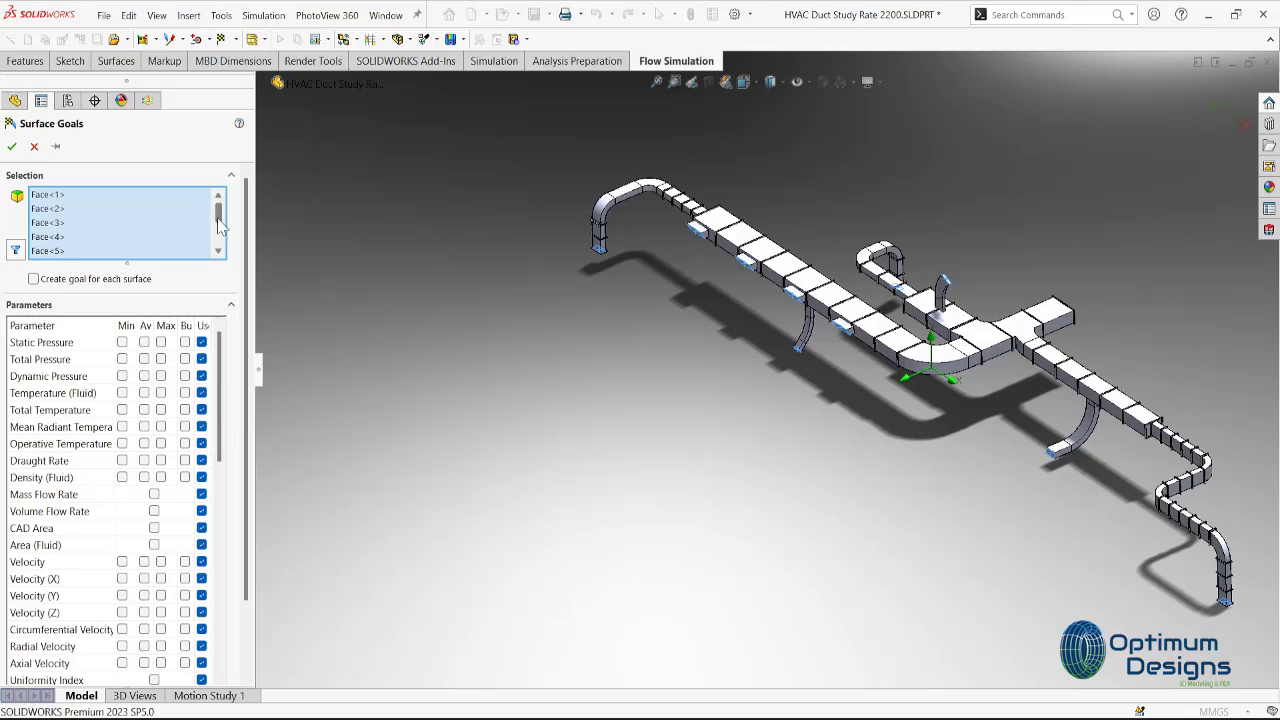
Add the hidden outlet face and confirm the goal as SG Volume Flow Rate 17.
scroll(620, 295, down, 5)
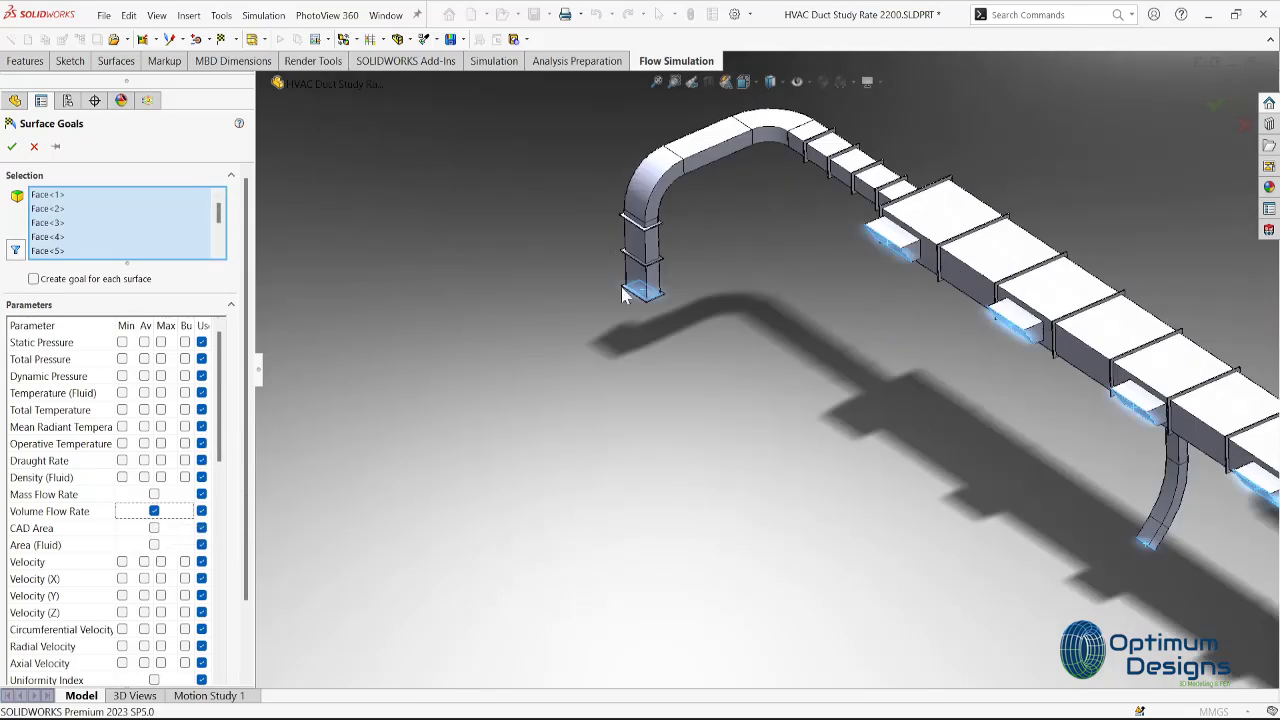
scroll(620, 295, down, 5)
right_click(622, 296)
click(665, 340)
click(783, 397)
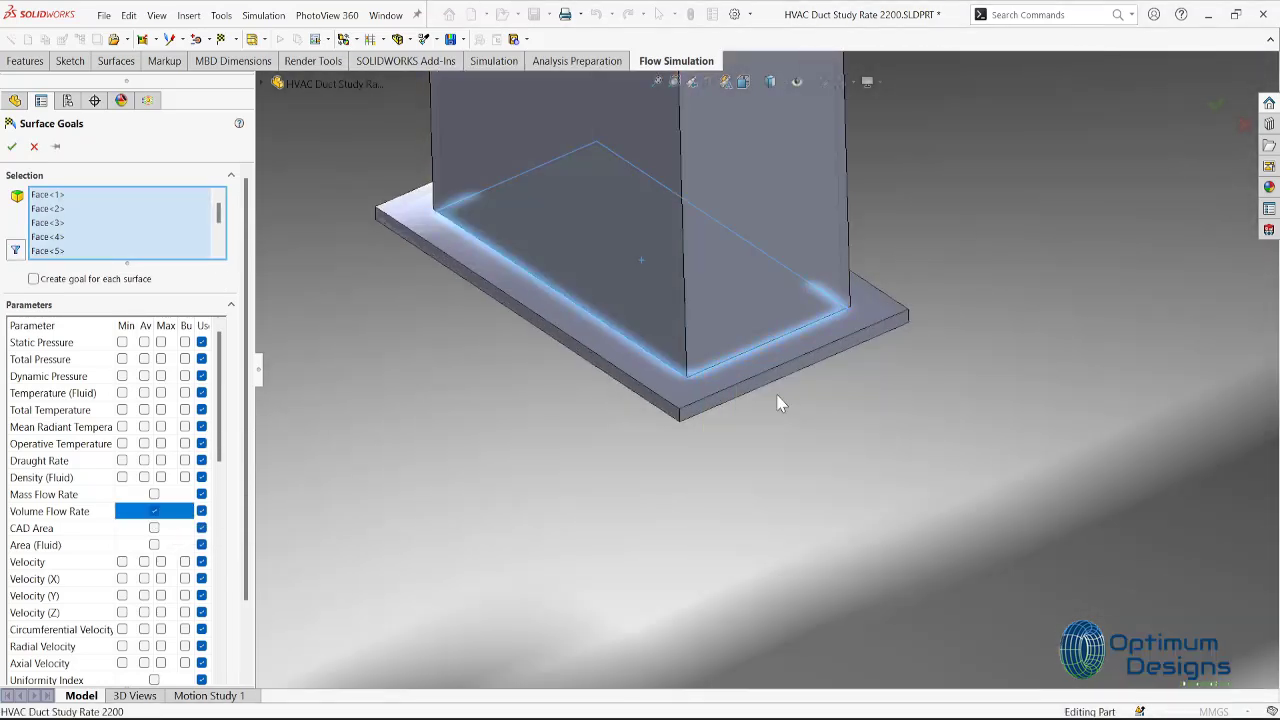
scroll(1033, 371, up, 5)
scroll(1033, 371, up, 5)
scroll(975, 343, down, 3)
scroll(975, 343, down, 3)
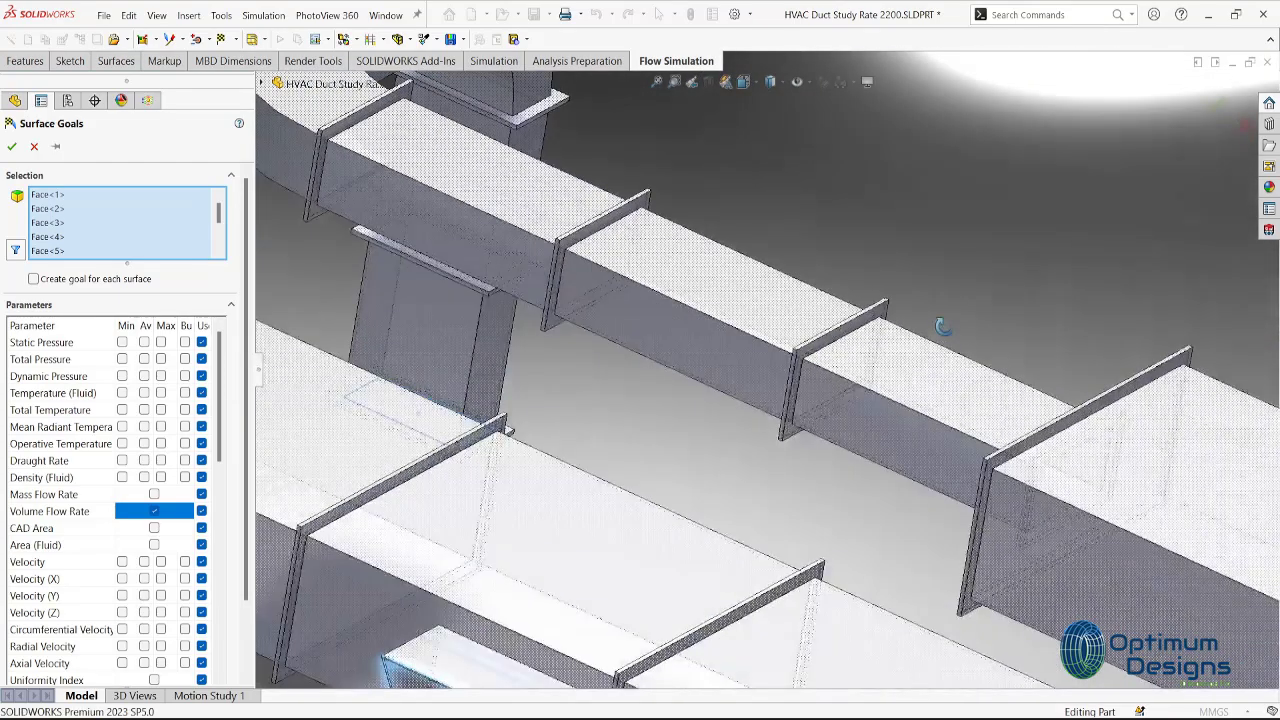
scroll(930, 430, up, 5)
scroll(900, 500, up, 3)
mouse_move(900, 505)
middle_down()
mouse_move(889, 522)
mouse_move(1157, 486)
middle_up()
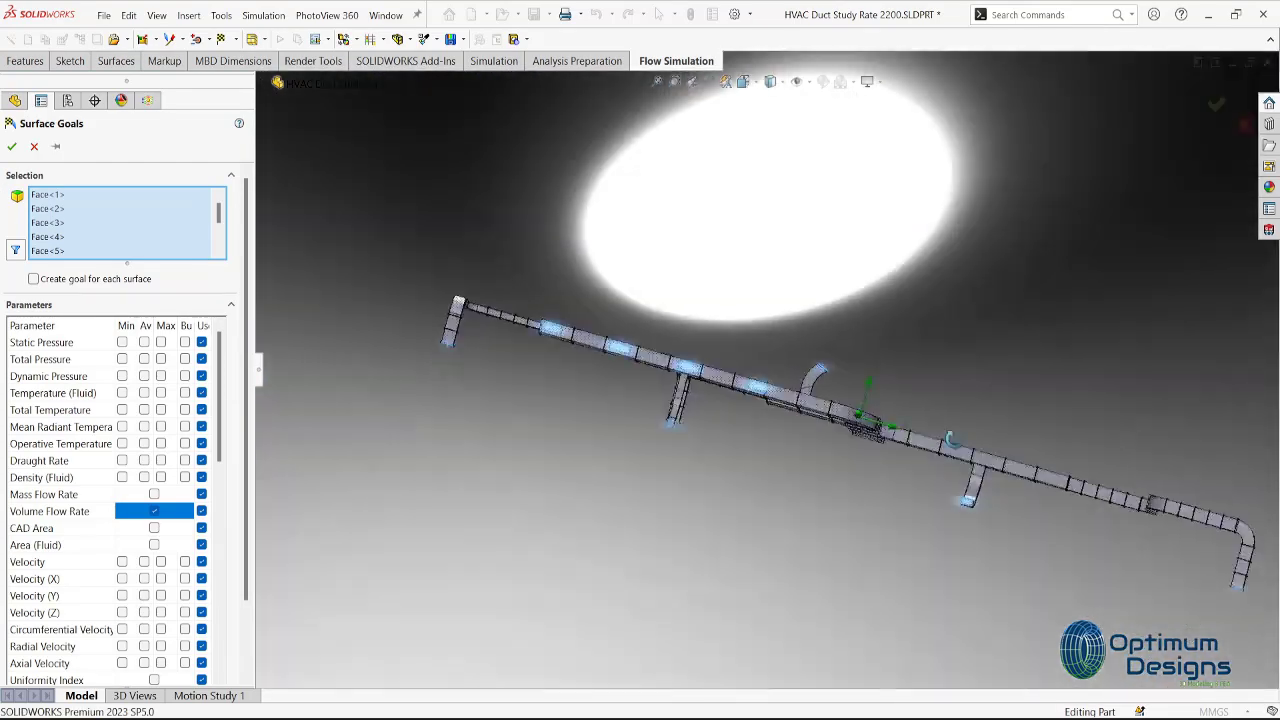
scroll(847, 333, down, 5)
scroll(847, 333, down, 5)
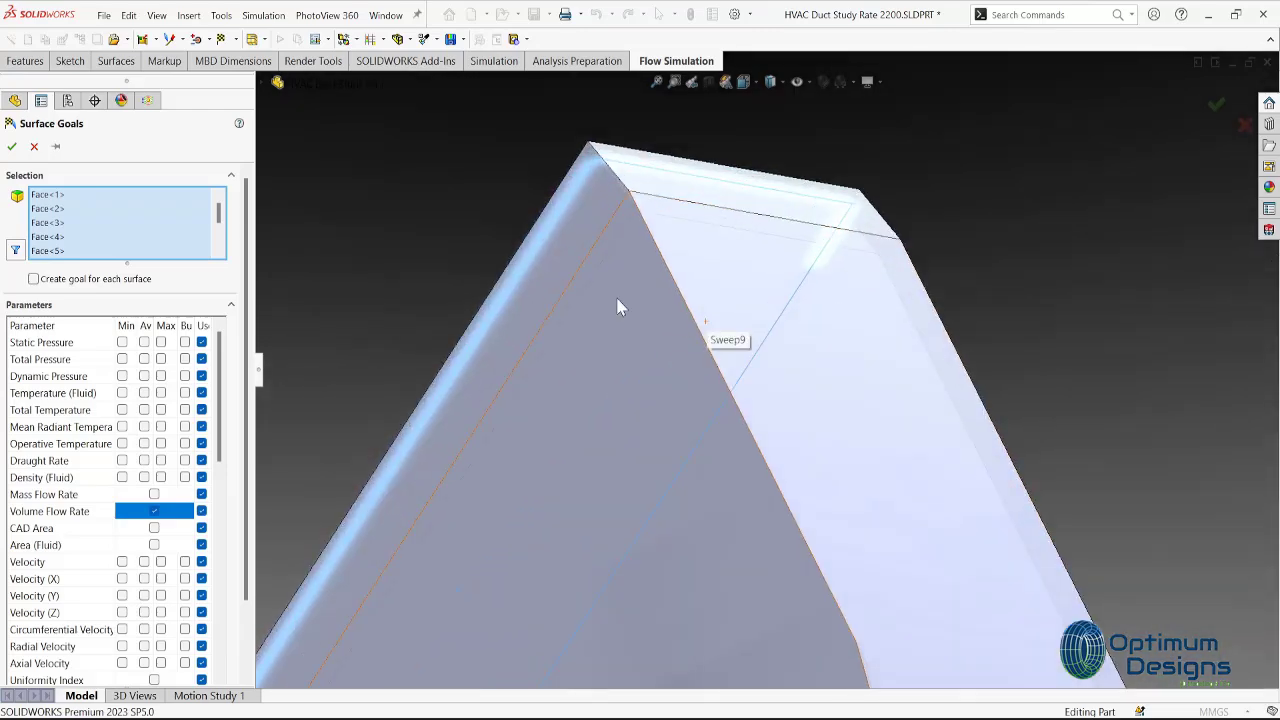
click(11, 146)
scroll(863, 360, up, 10)
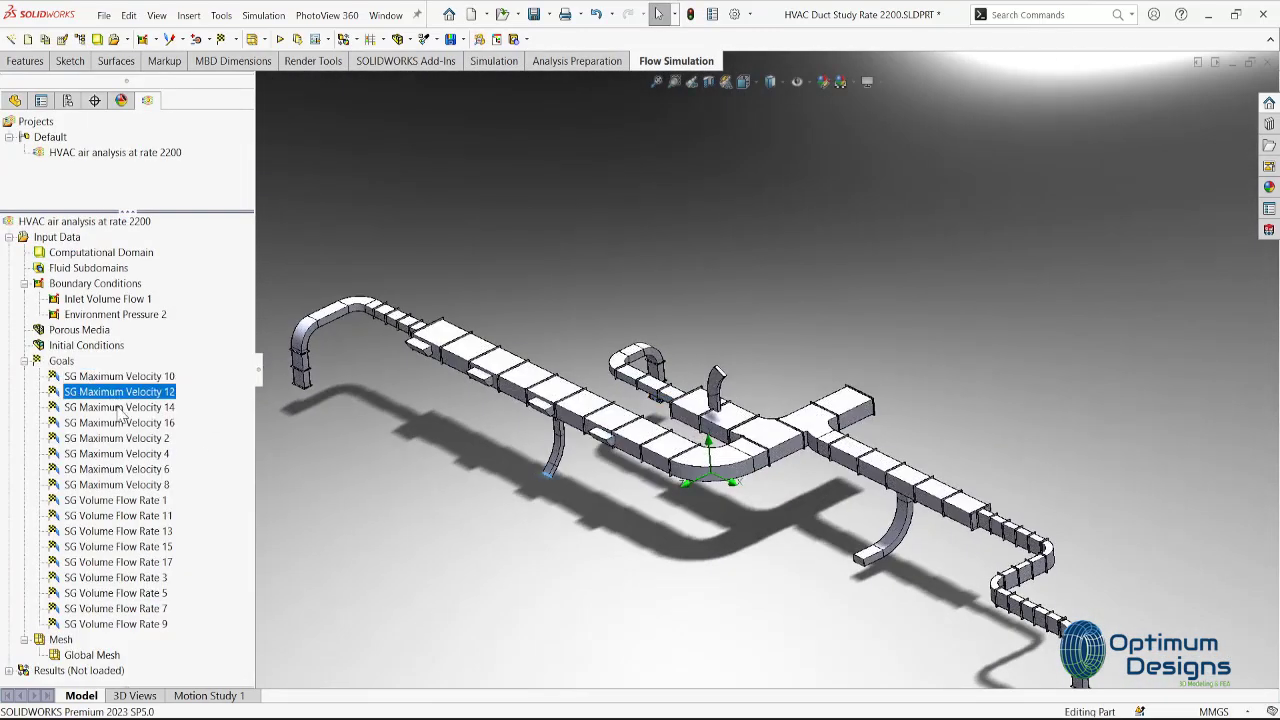
Suppress all eight SG Maximum Velocity goals.
key(z)
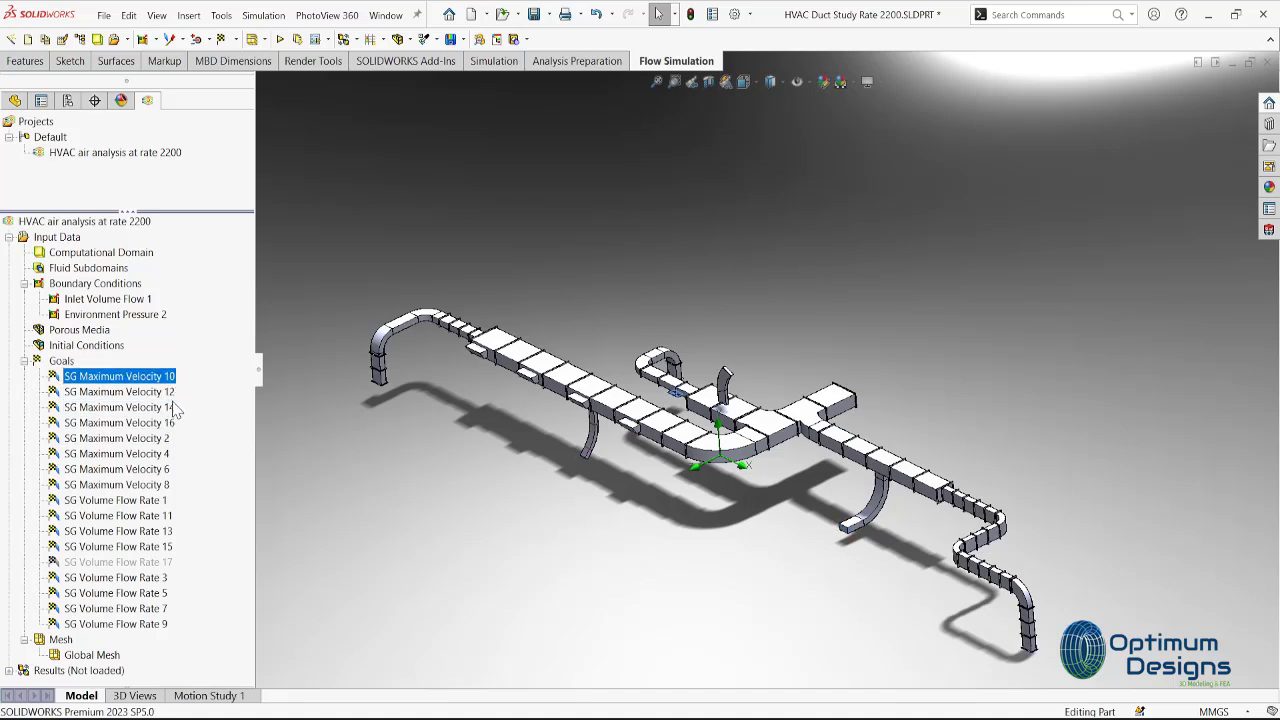
ctrl+click(167, 423)
ctrl+click(150, 391)
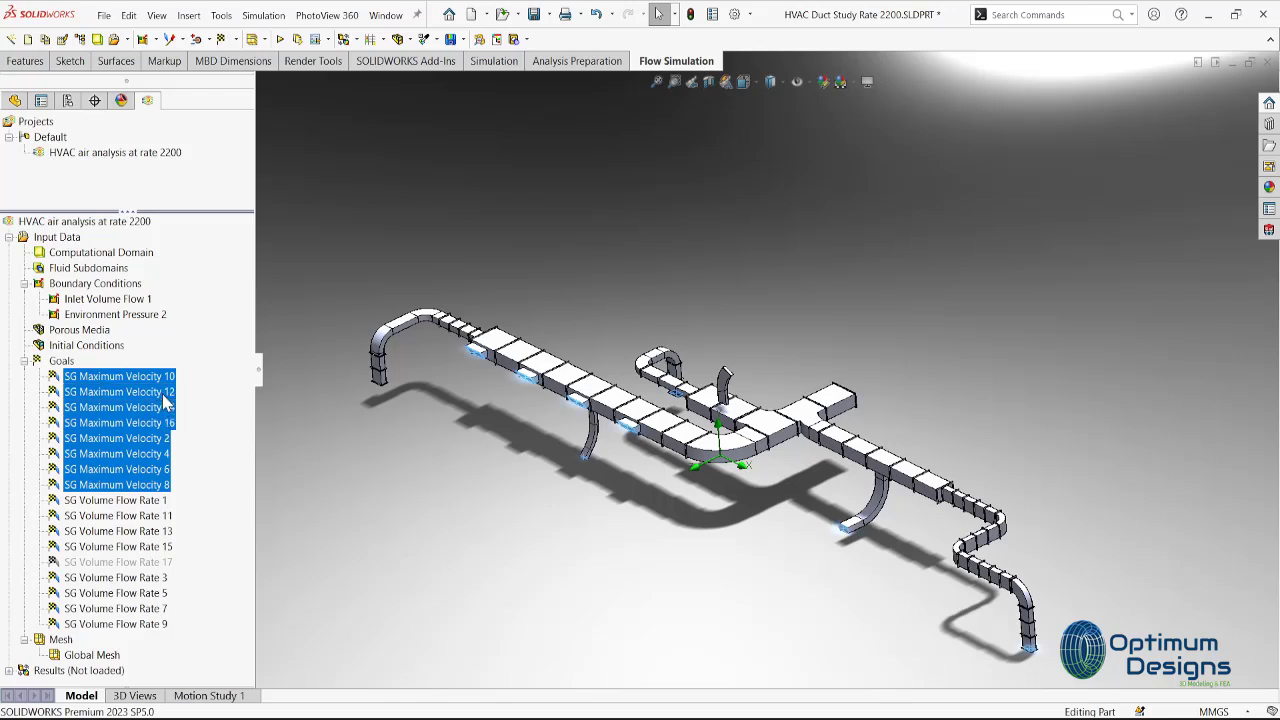
right_click(170, 392)
click(208, 406)
Check which face each SG Volume Flow Rate goal measures, then start another surface goal.
click(167, 500)
click(163, 516)
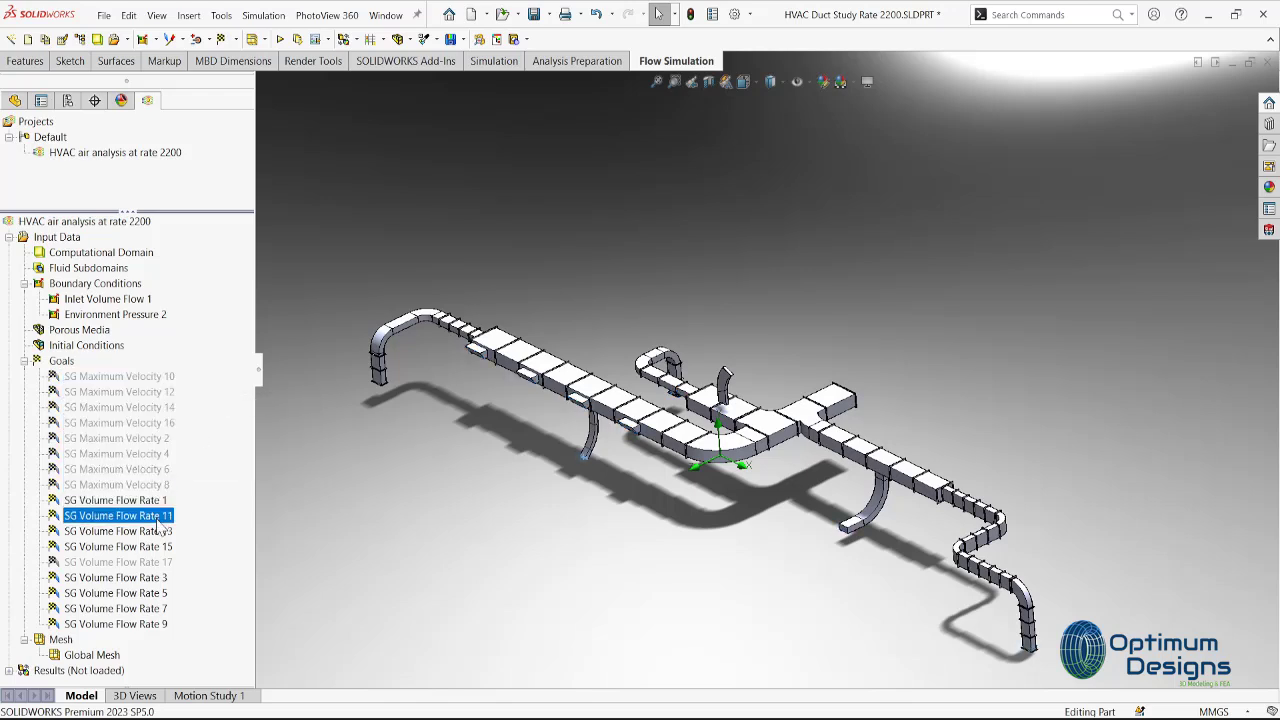
click(163, 531)
click(164, 547)
click(162, 578)
click(160, 593)
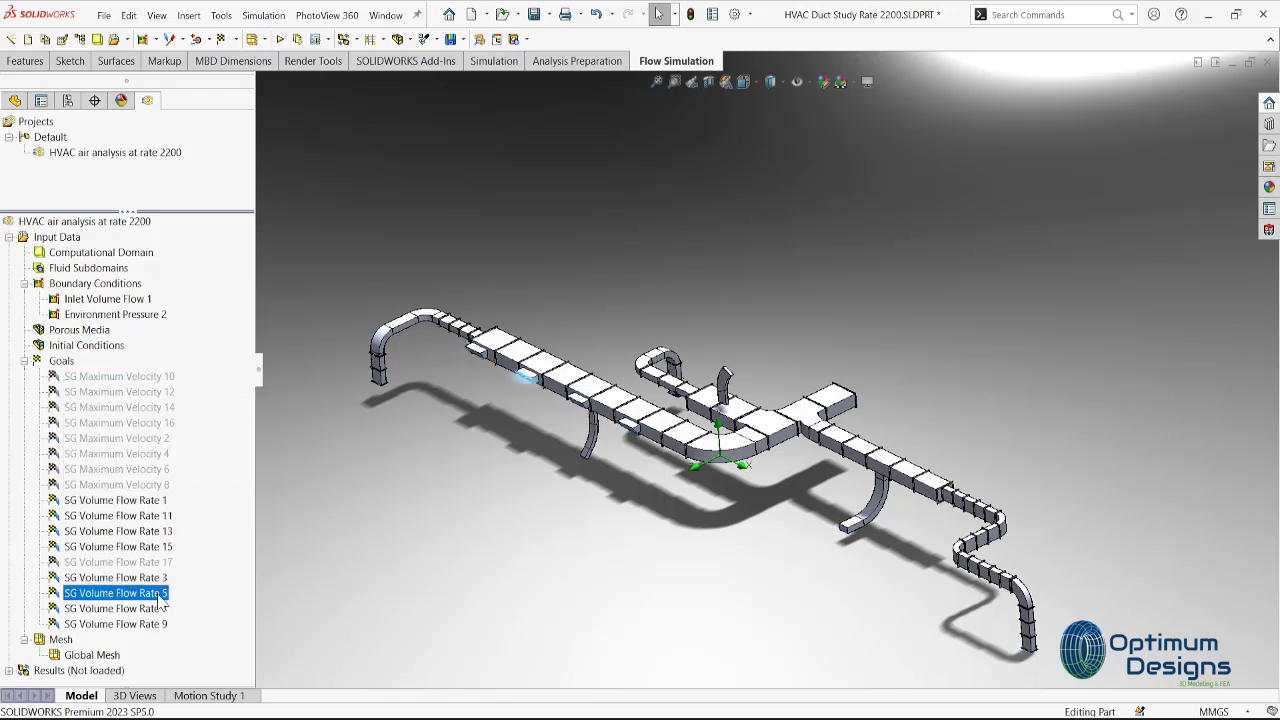
click(159, 608)
click(158, 624)
click(158, 608)
click(159, 593)
click(160, 578)
click(162, 547)
click(162, 531)
click(163, 516)
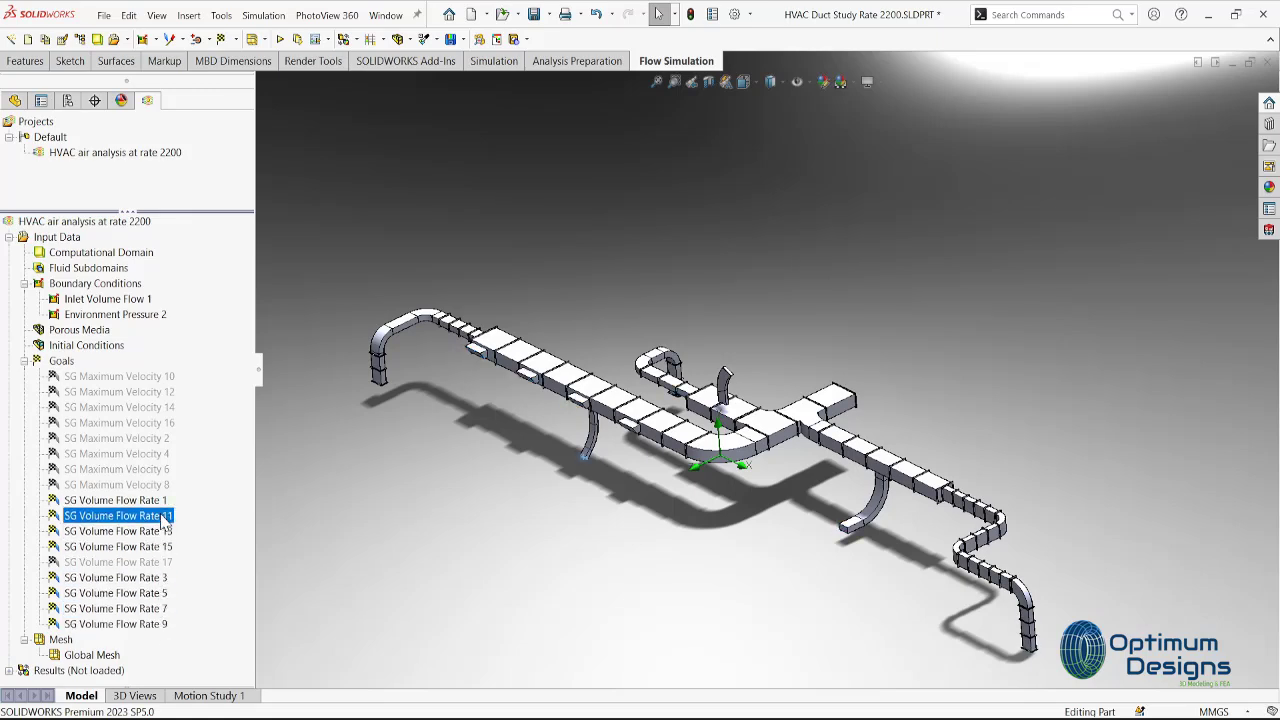
click(165, 500)
right_click(72, 364)
Try a new surface goal on the hidden duct-base face, then cancel it.
click(131, 415)
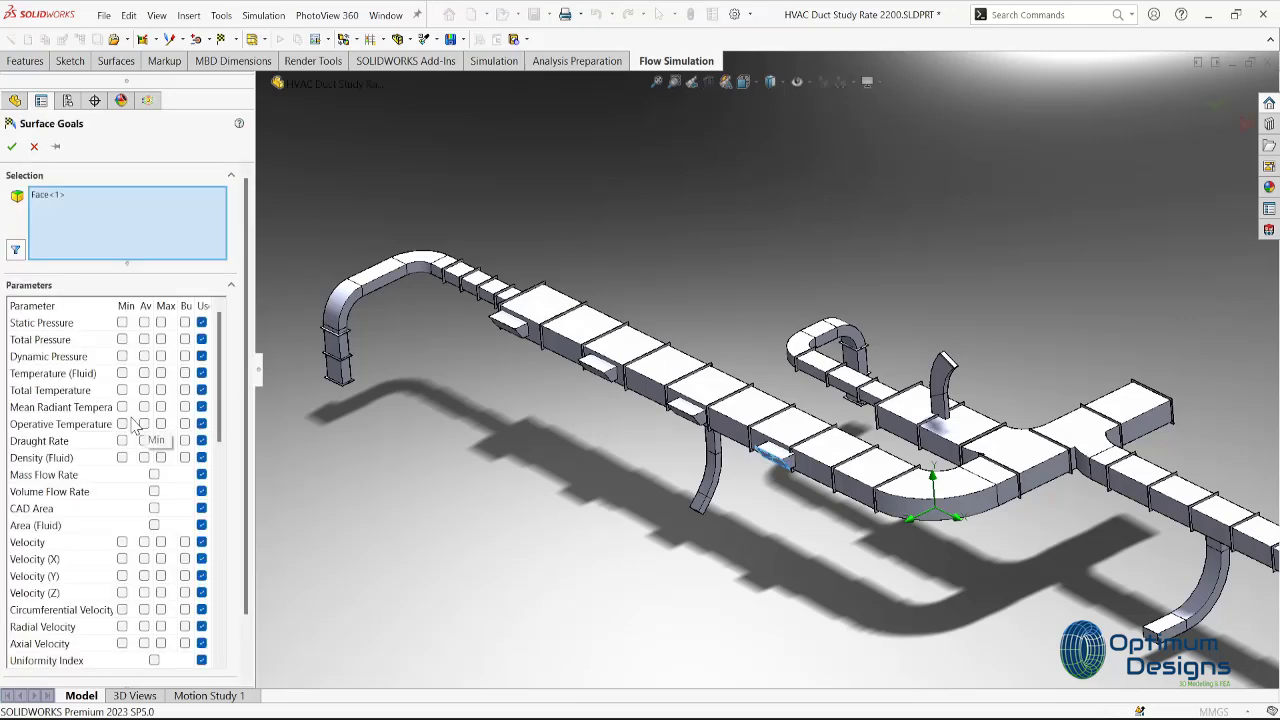
click(55, 197)
key(Delete)
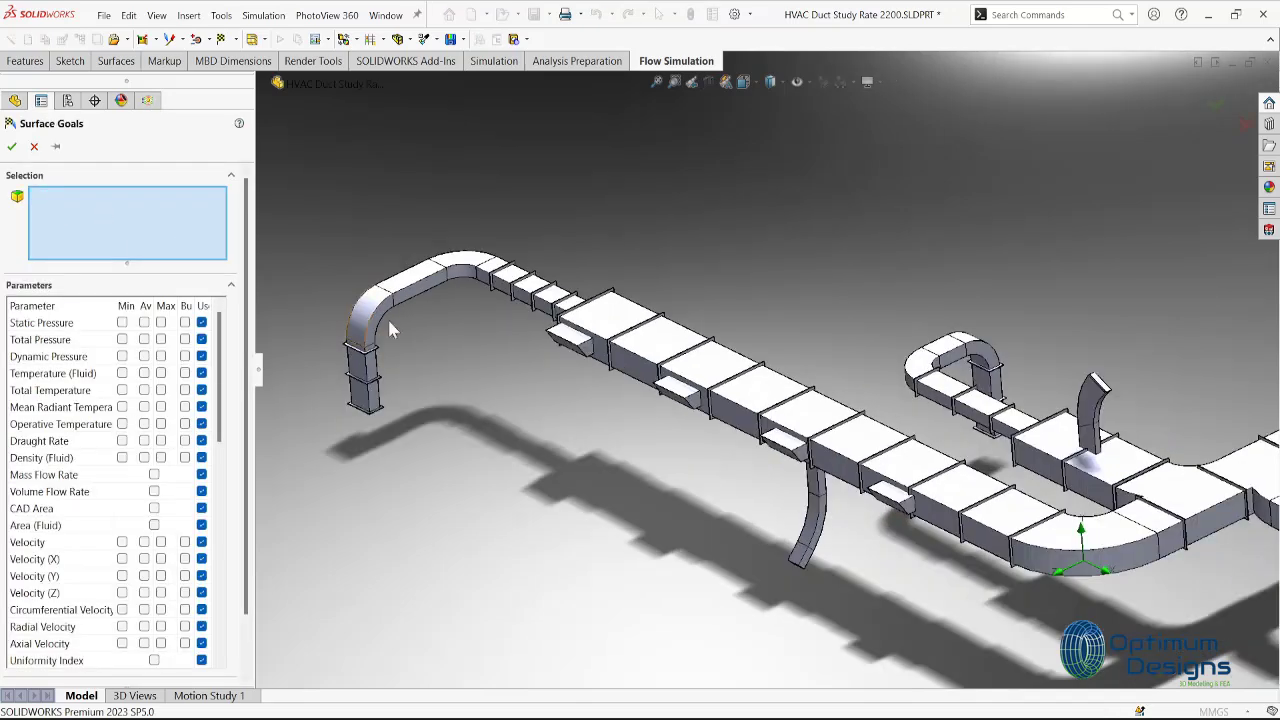
scroll(340, 375, down, 10)
right_click(480, 440)
click(525, 470)
key(Escape)
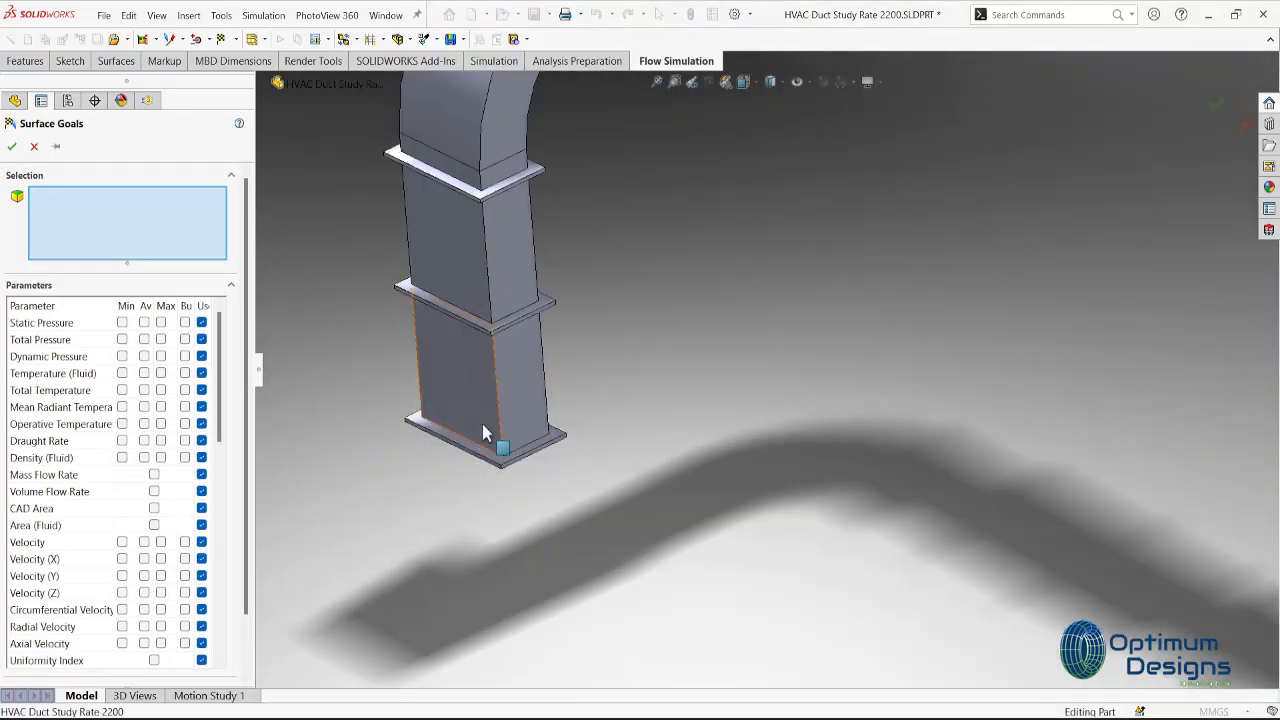
right_click(482, 424)
click(514, 460)
scroll(530, 420, down, 3)
scroll(530, 420, down, 3)
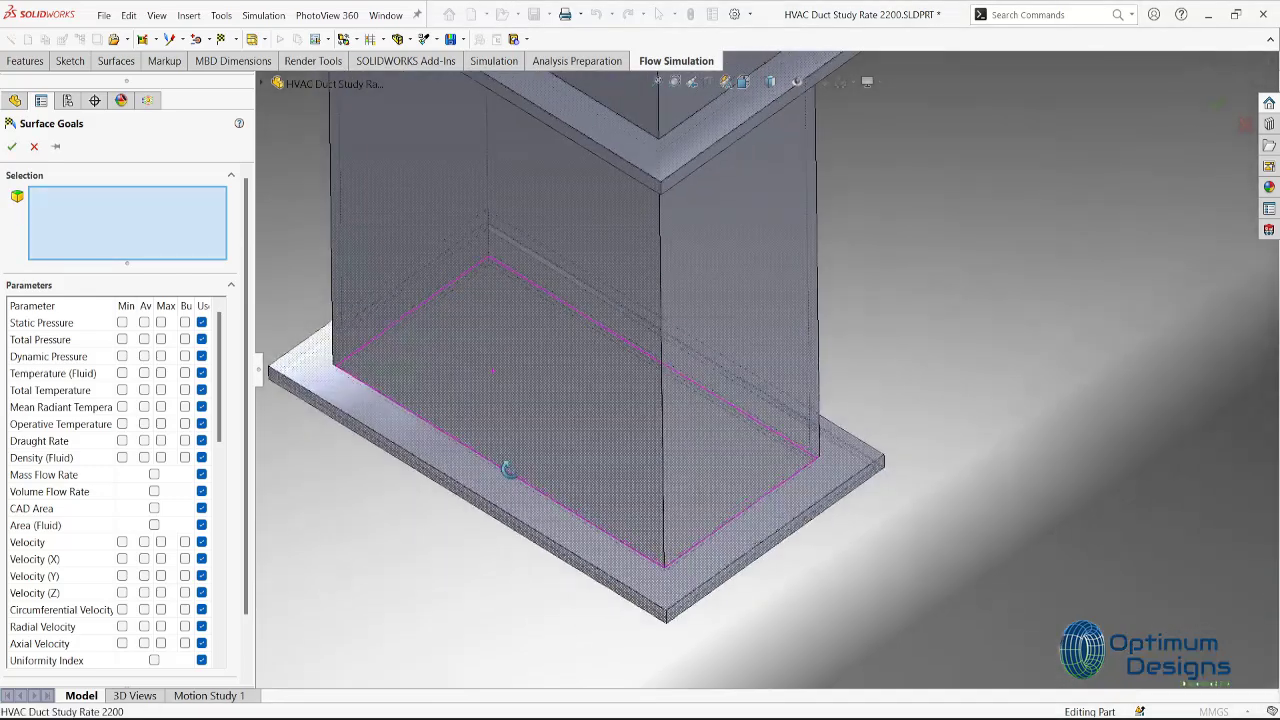
right_click(517, 452)
click(545, 494)
key(Escape)
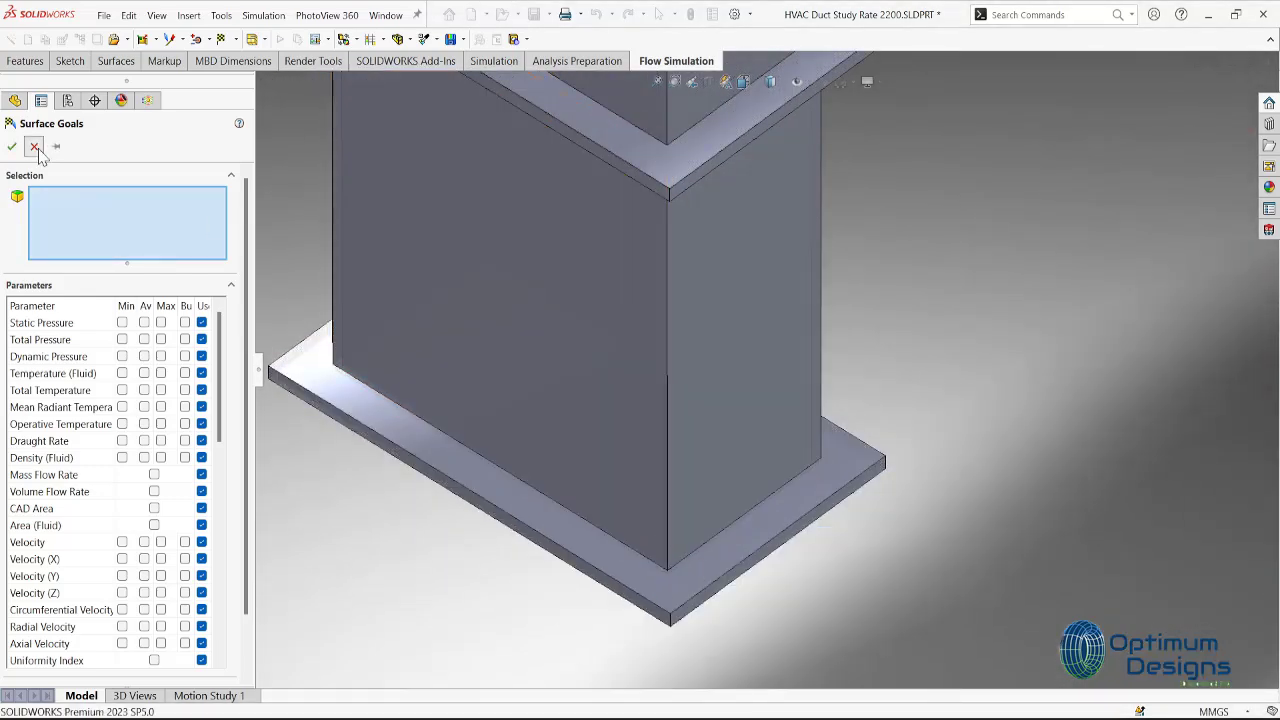
click(34, 146)
Review SG Volume Flow Rate 15's definition and delete SG Volume Flow Rate 17.
right_click(61, 361)
right_click(115, 547)
click(113, 566)
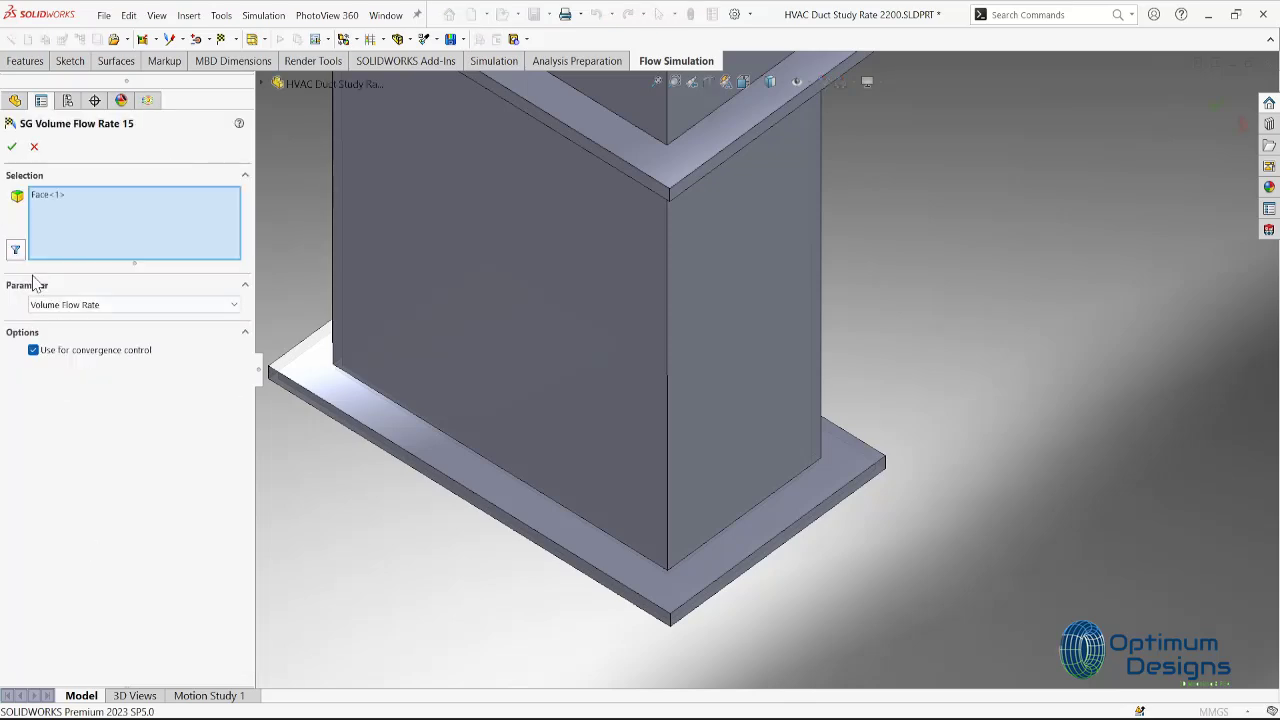
click(34, 146)
right_click(122, 562)
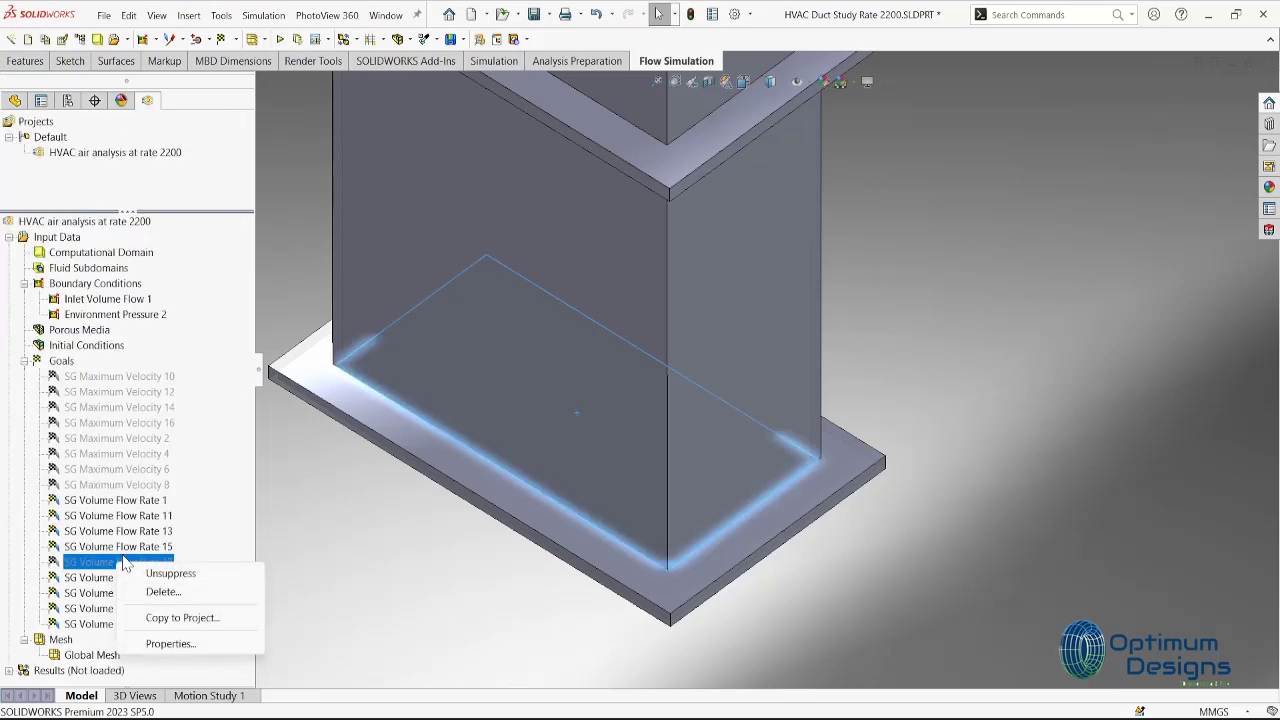
key(Escape)
key(f)
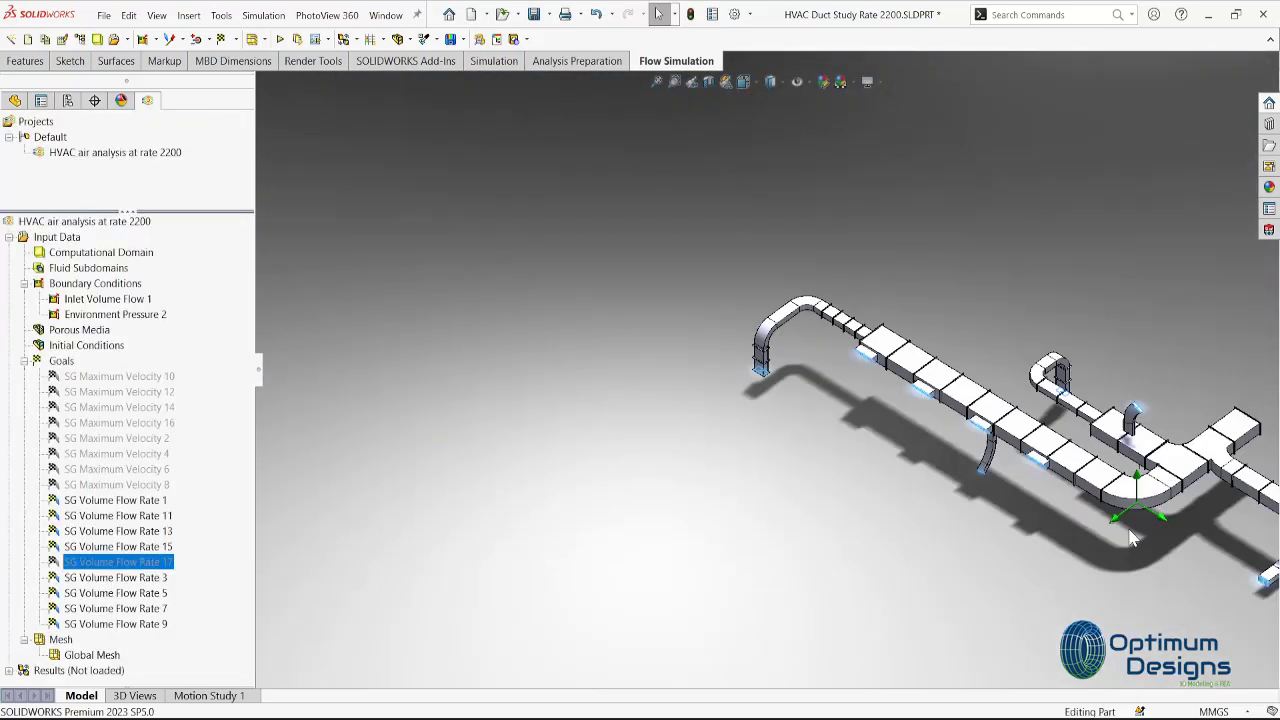
right_click(170, 562)
click(214, 586)
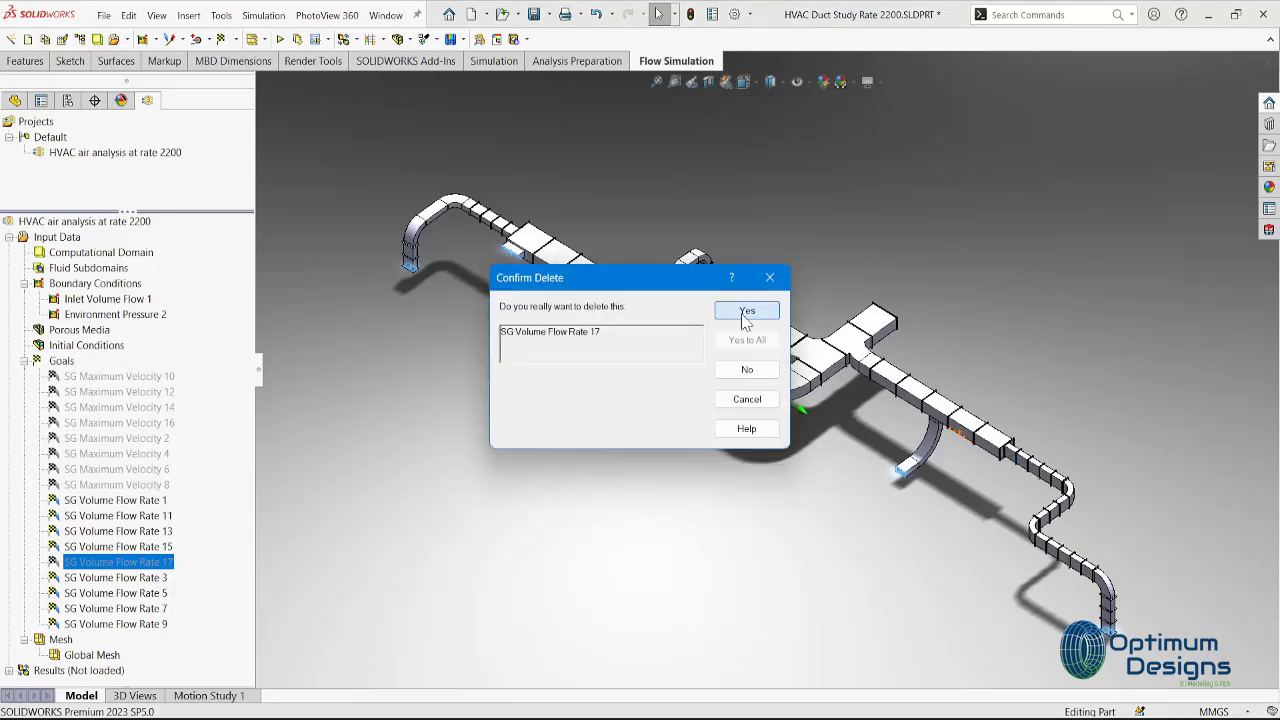
click(749, 474)
Add a volume flow rate surface goal on the duct's hidden bottom face.
right_click(460, 300)
right_click(70, 360)
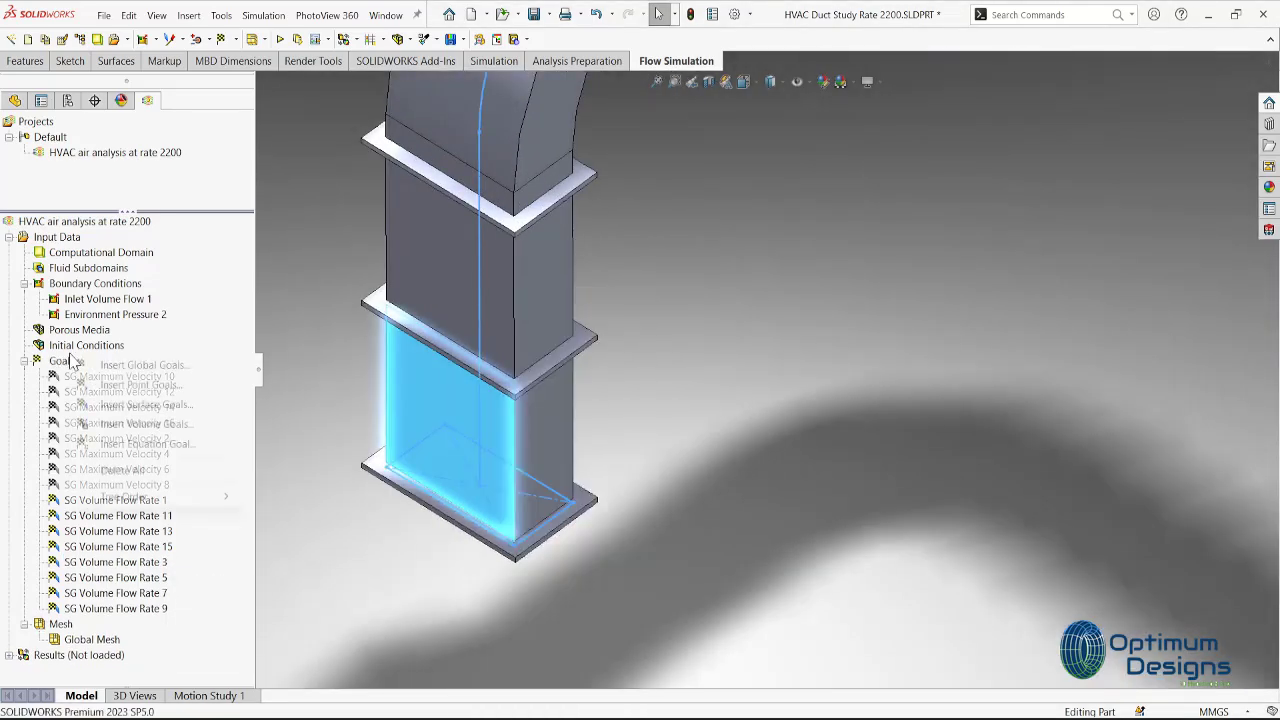
click(130, 406)
right_click(445, 530)
key(Escape)
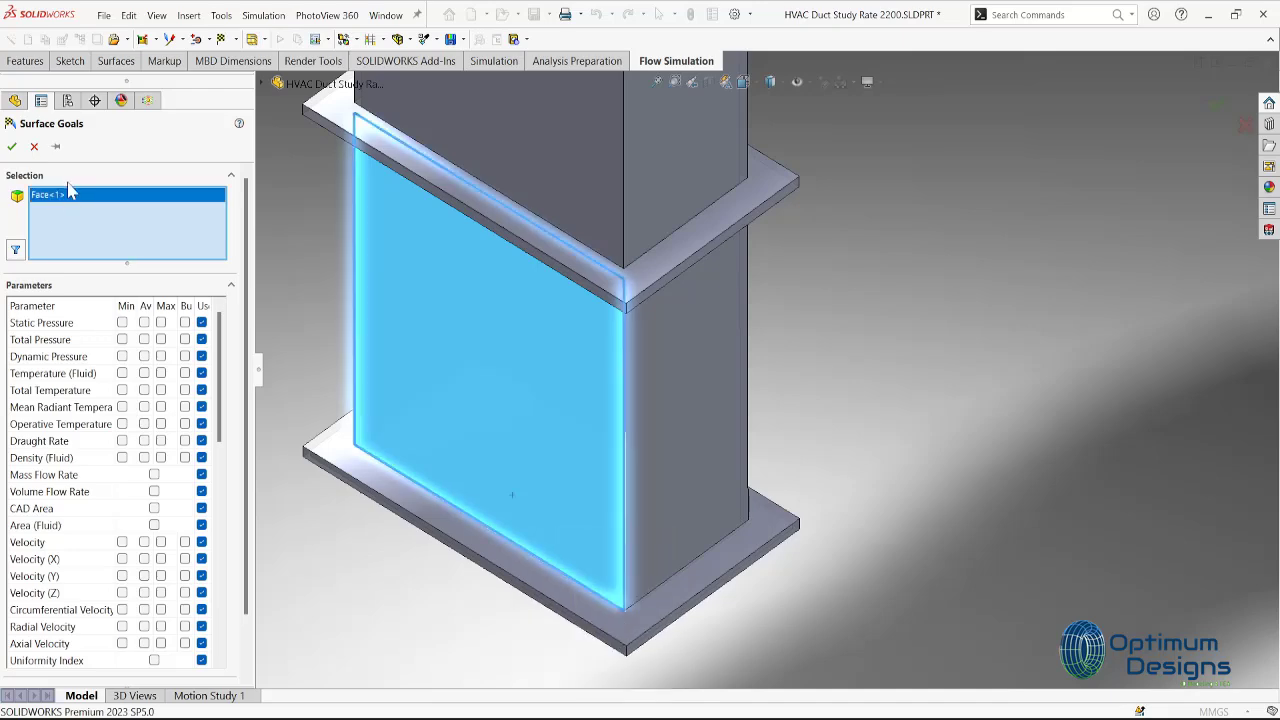
click(511, 503)
right_click(511, 503)
click(560, 563)
click(491, 528)
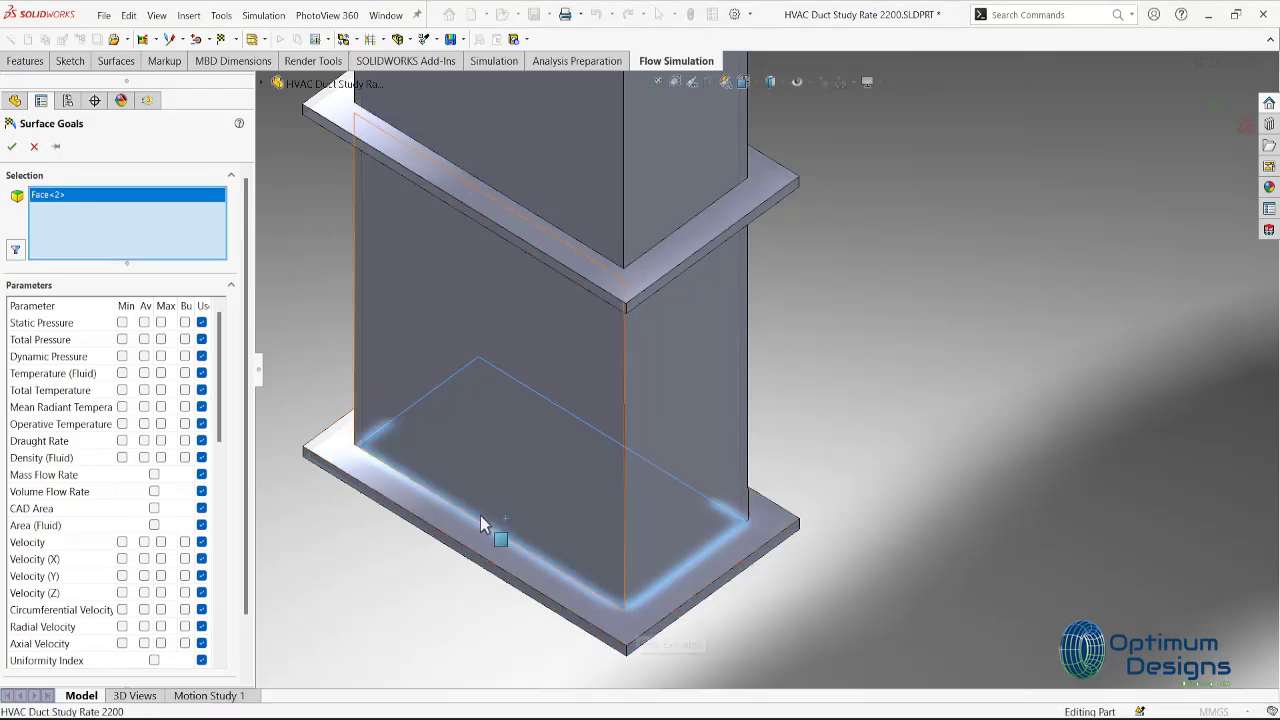
click(154, 491)
click(11, 146)
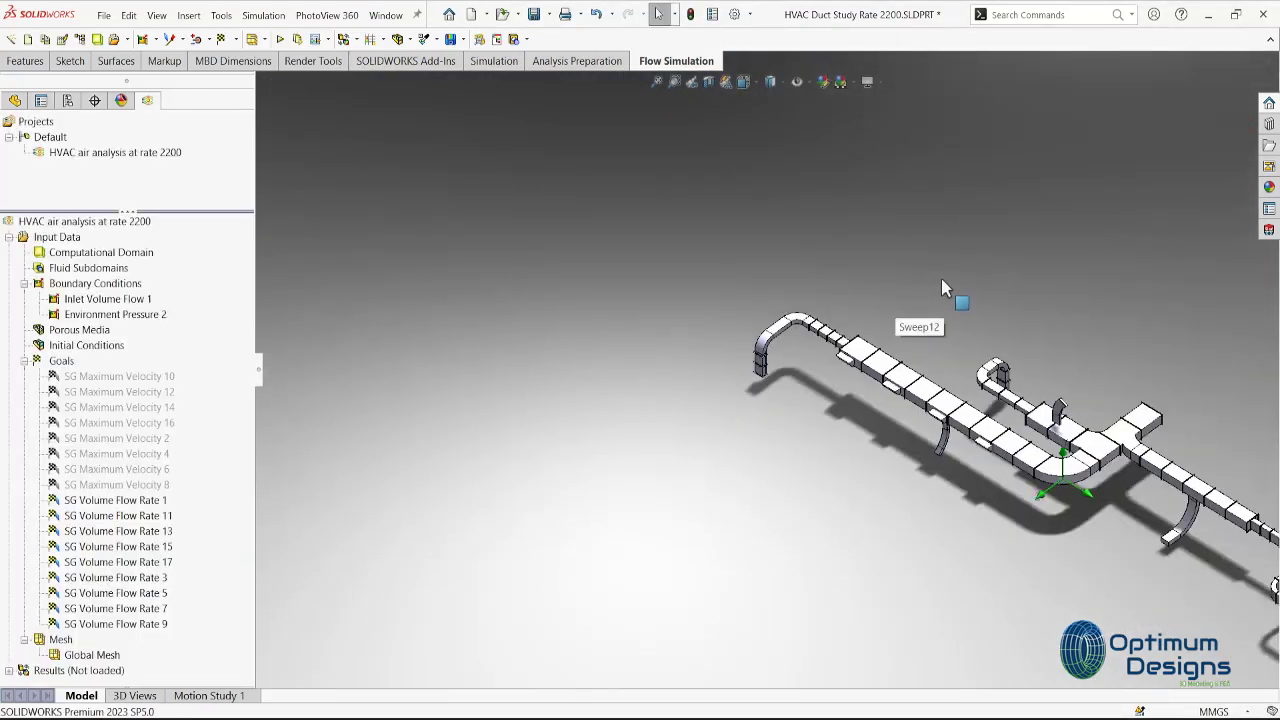
Add a volume flow rate surface goal on a hidden face at a duct end.
scroll(810, 416, up, 5)
middle_drag(778, 410, 674, 314)
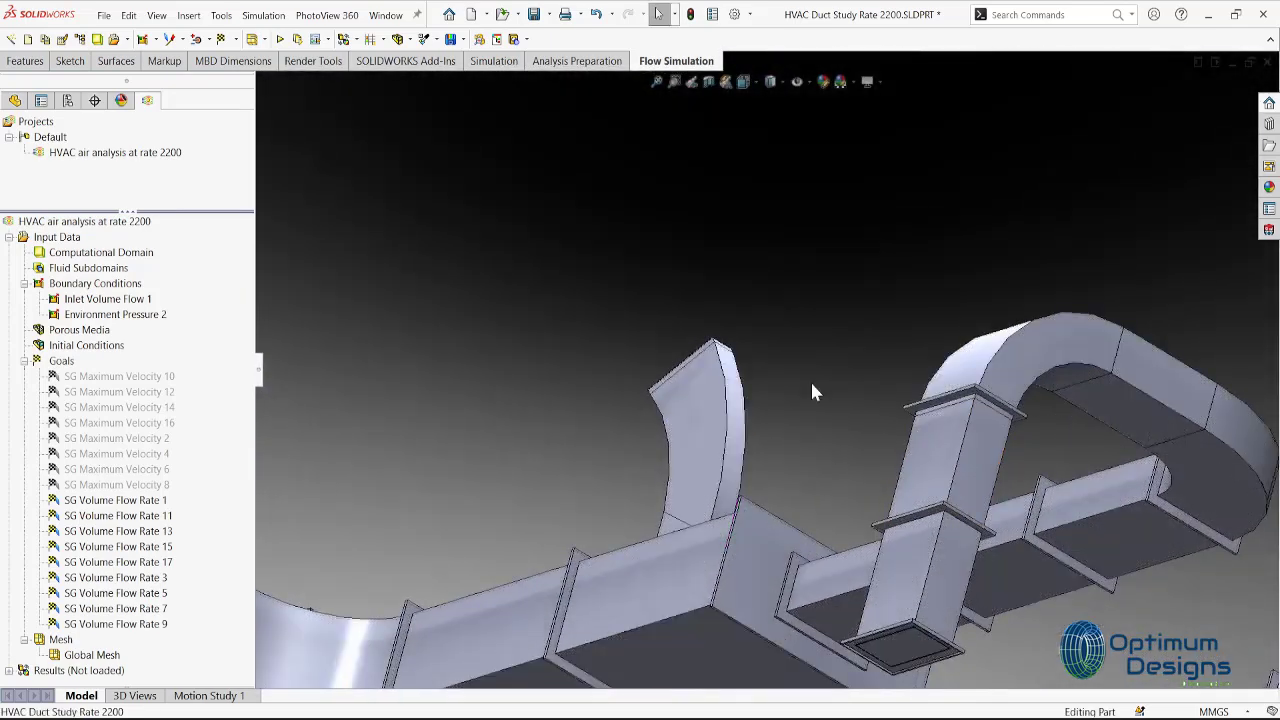
right_click(62, 360)
click(130, 406)
right_click(678, 265)
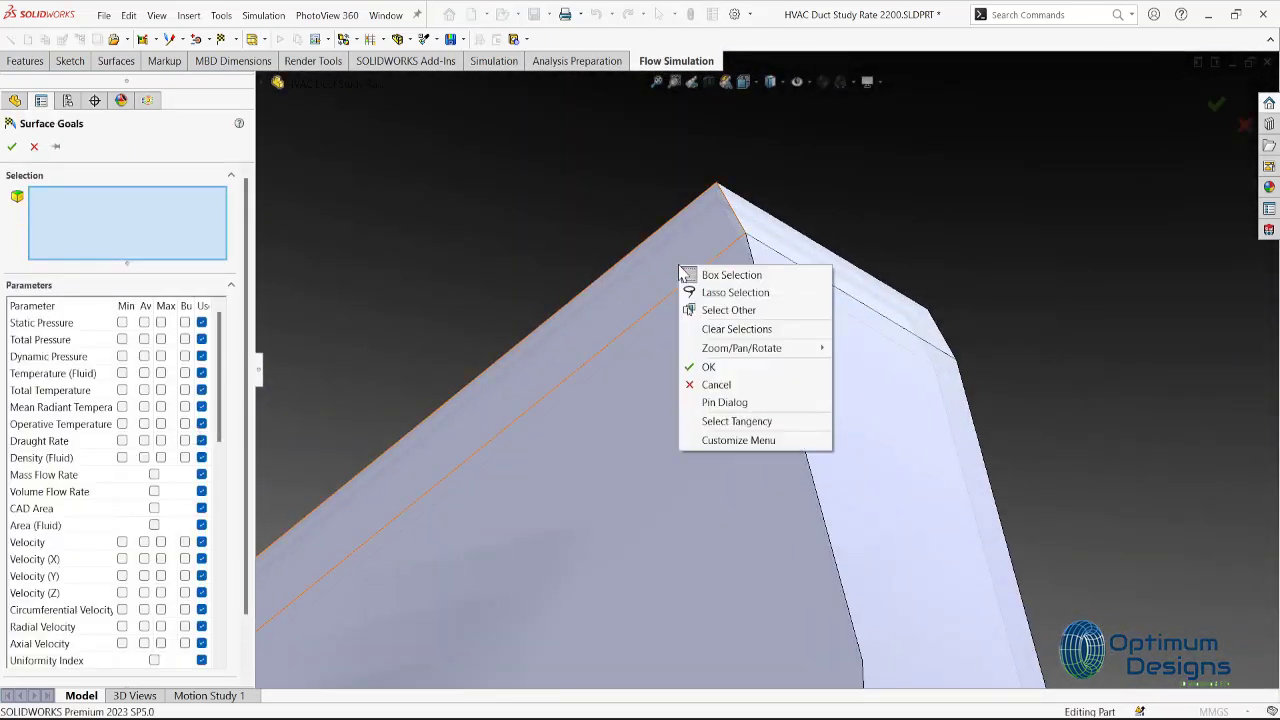
click(735, 308)
click(792, 350)
click(154, 491)
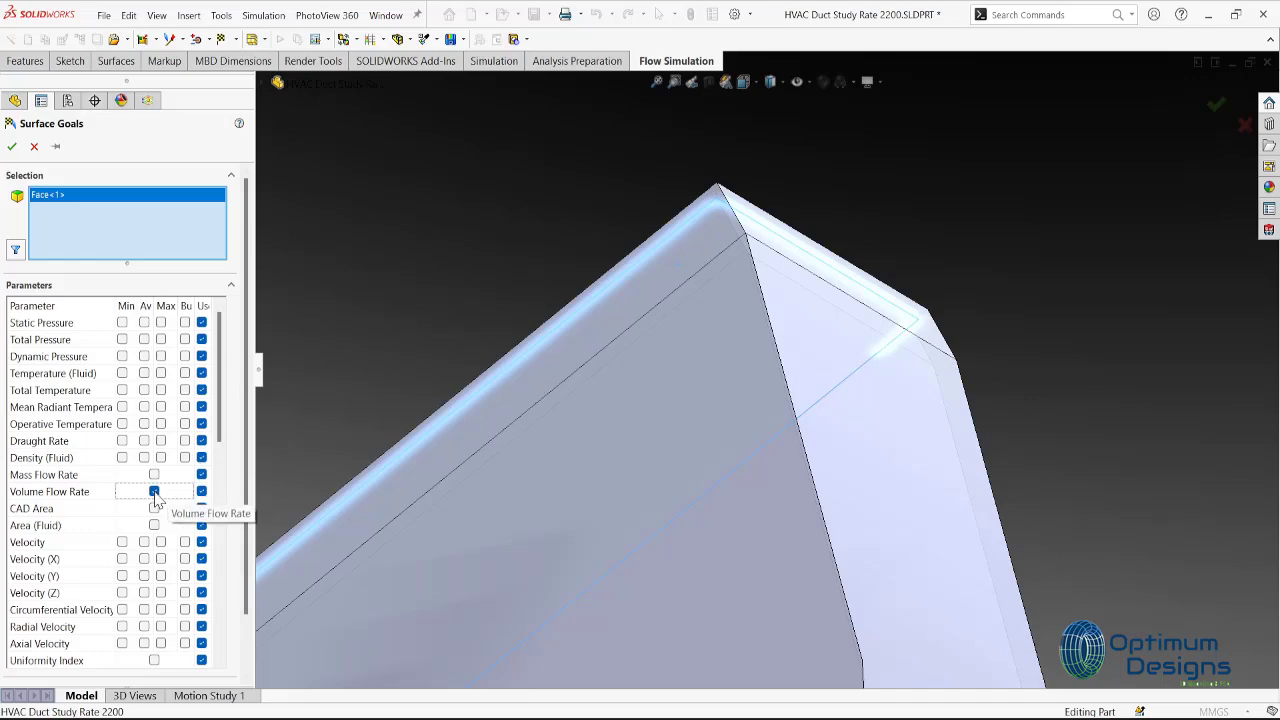
click(12, 147)
scroll(686, 337, down, 5)
middle_drag(686, 337, 600, 420)
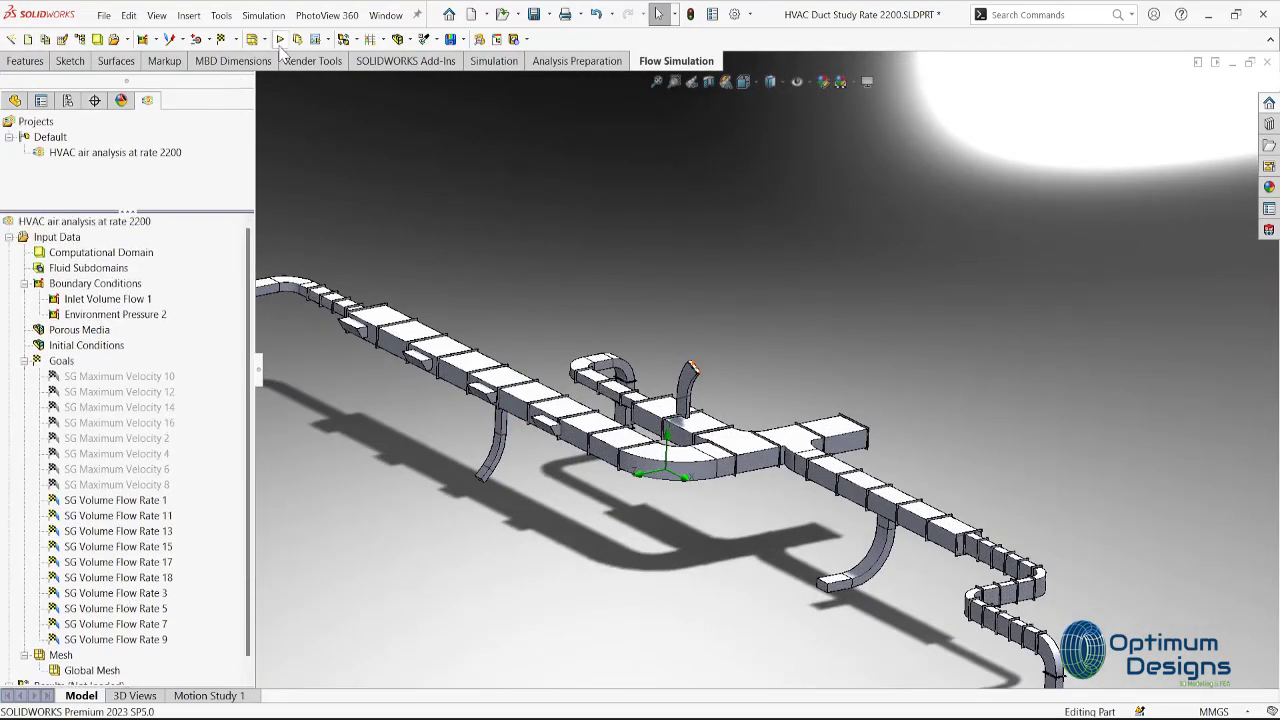
Review the environment pressure and inlet volume flow conditions, then view the duct isometrically.
click(115, 314)
click(148, 300)
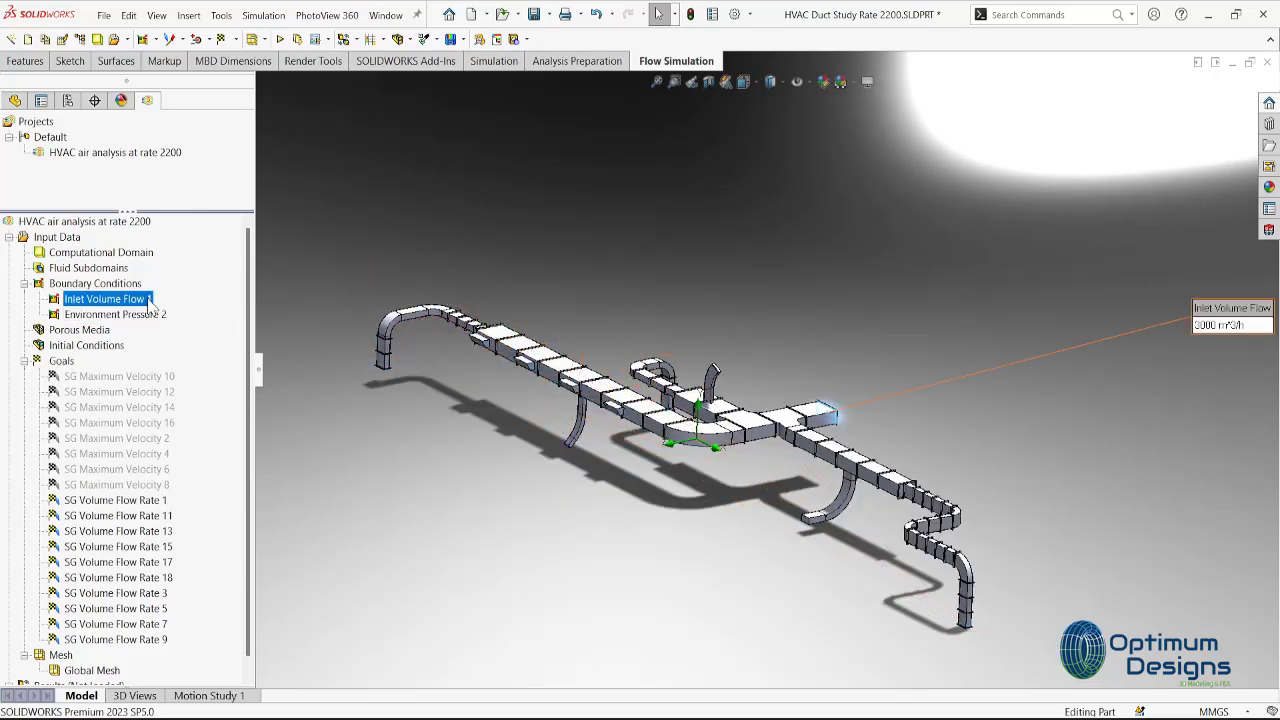
key(ctrl+7)
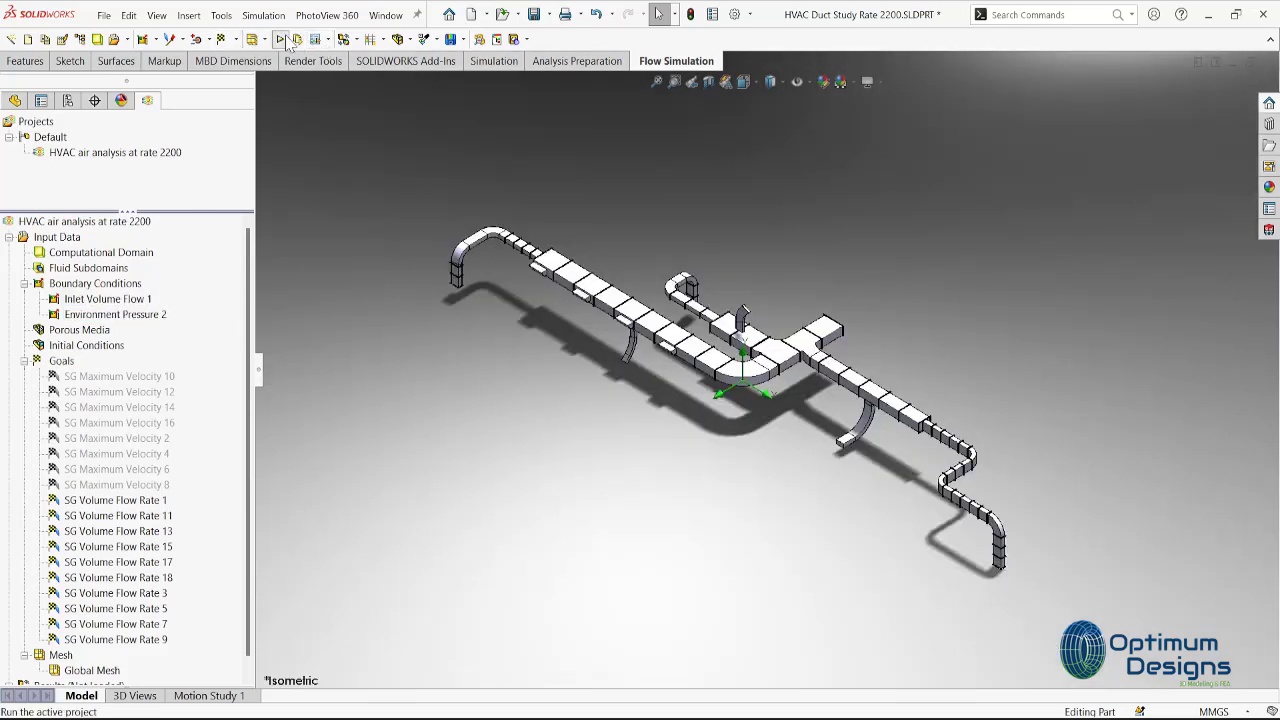
Run the flow calculation using 8 cores.
click(280, 39)
click(545, 414)
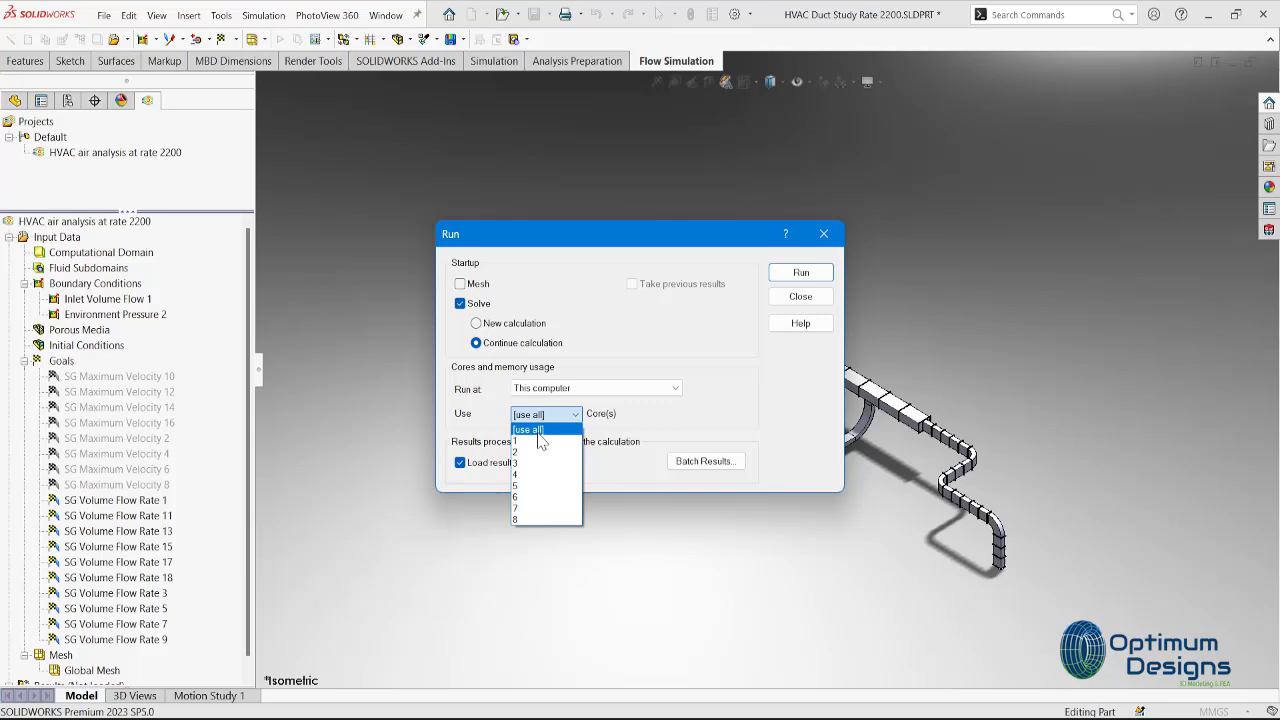
click(540, 520)
click(772, 279)
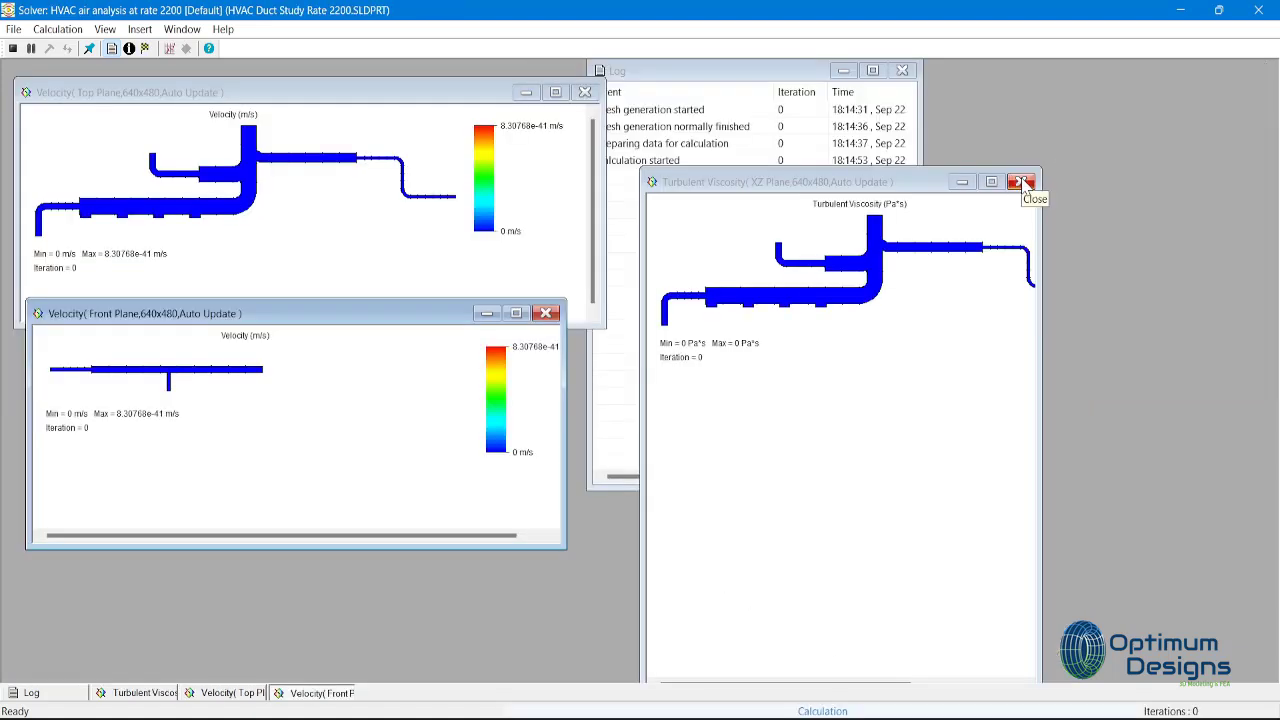
Close the turbulent viscosity, top plane and front plane velocity previews.
click(1021, 182)
click(585, 92)
click(545, 313)
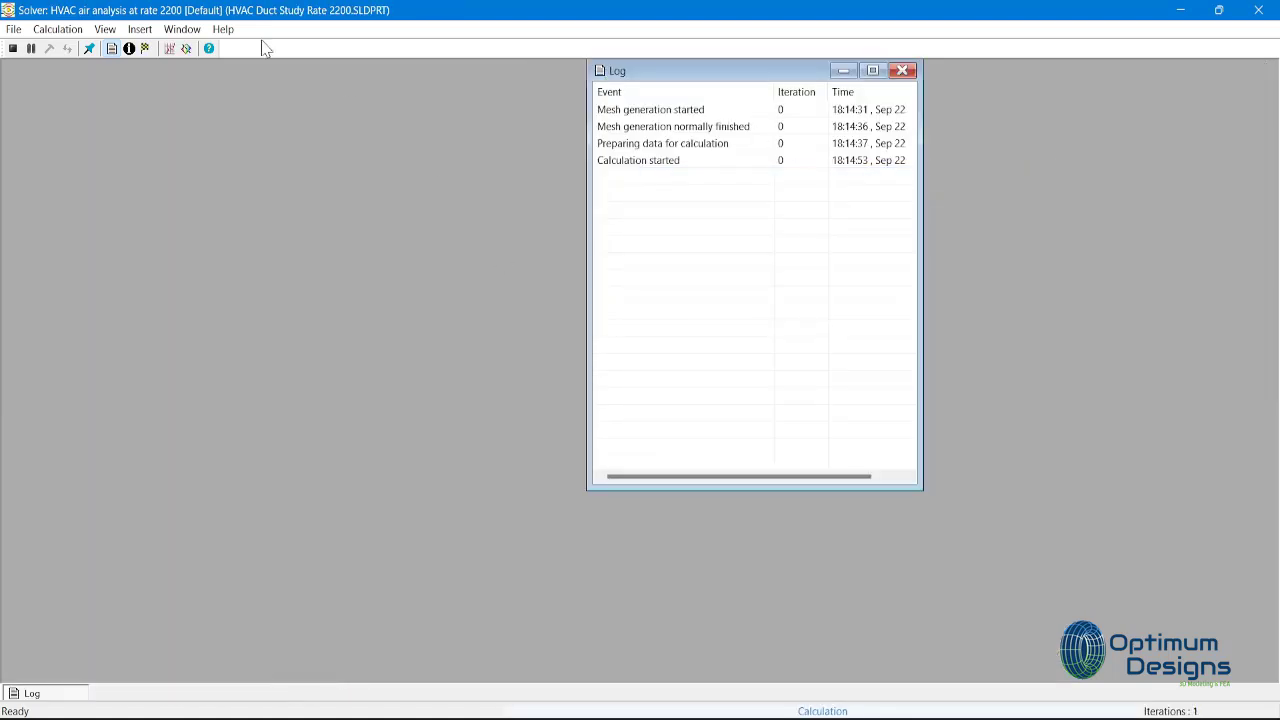
Insert a 1000x1000 Velocity preview on the Top Plane that saves images during the run.
click(188, 50)
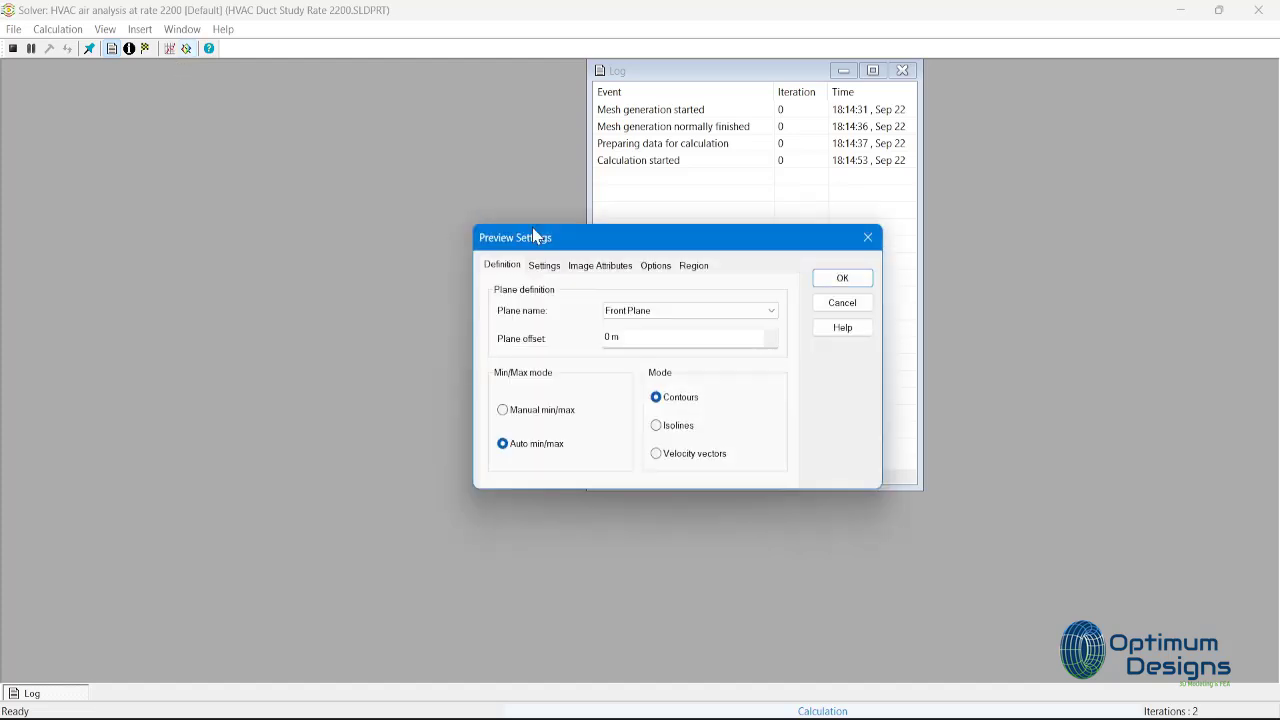
click(544, 268)
click(631, 308)
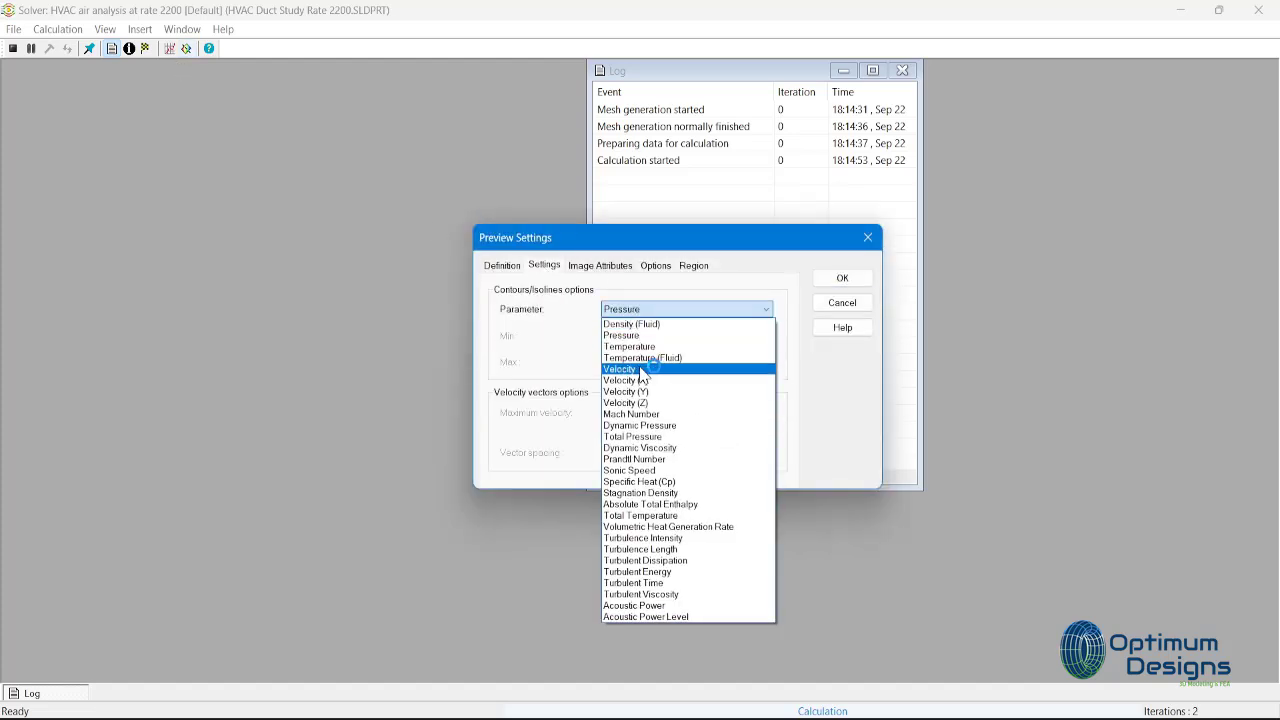
click(650, 365)
click(605, 266)
click(527, 370)
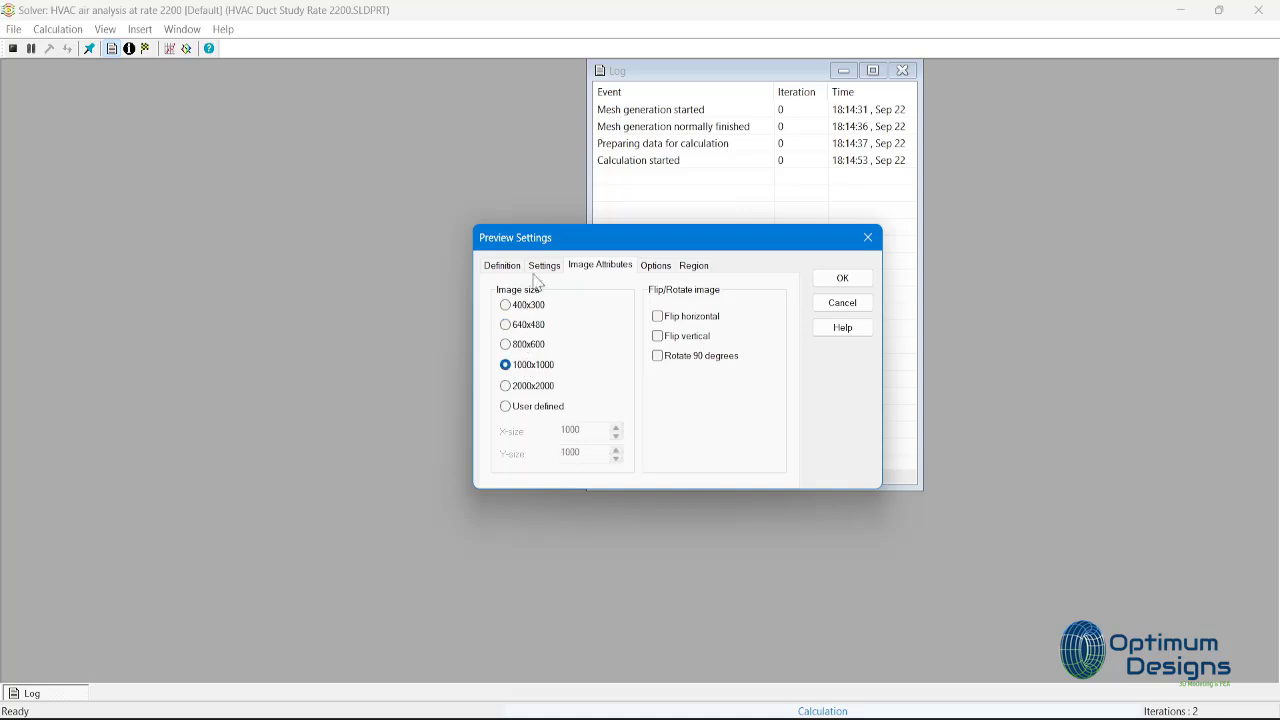
click(544, 268)
click(518, 270)
click(631, 318)
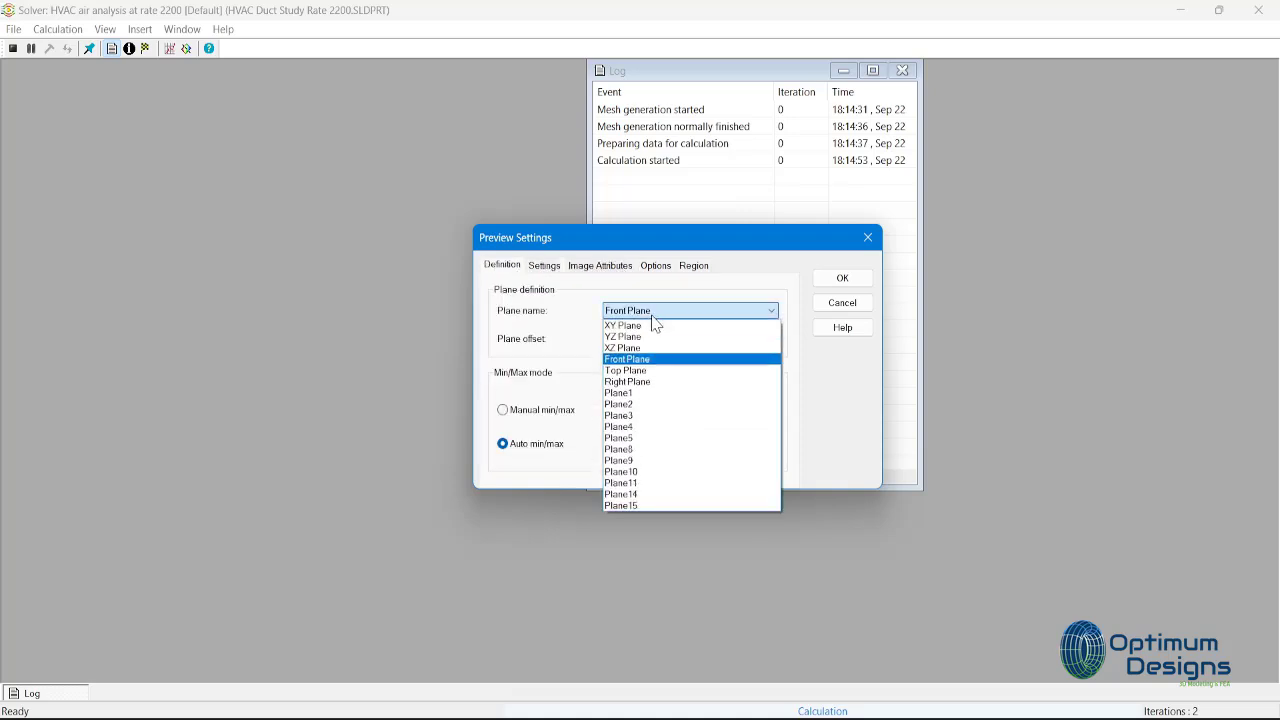
click(655, 379)
click(620, 266)
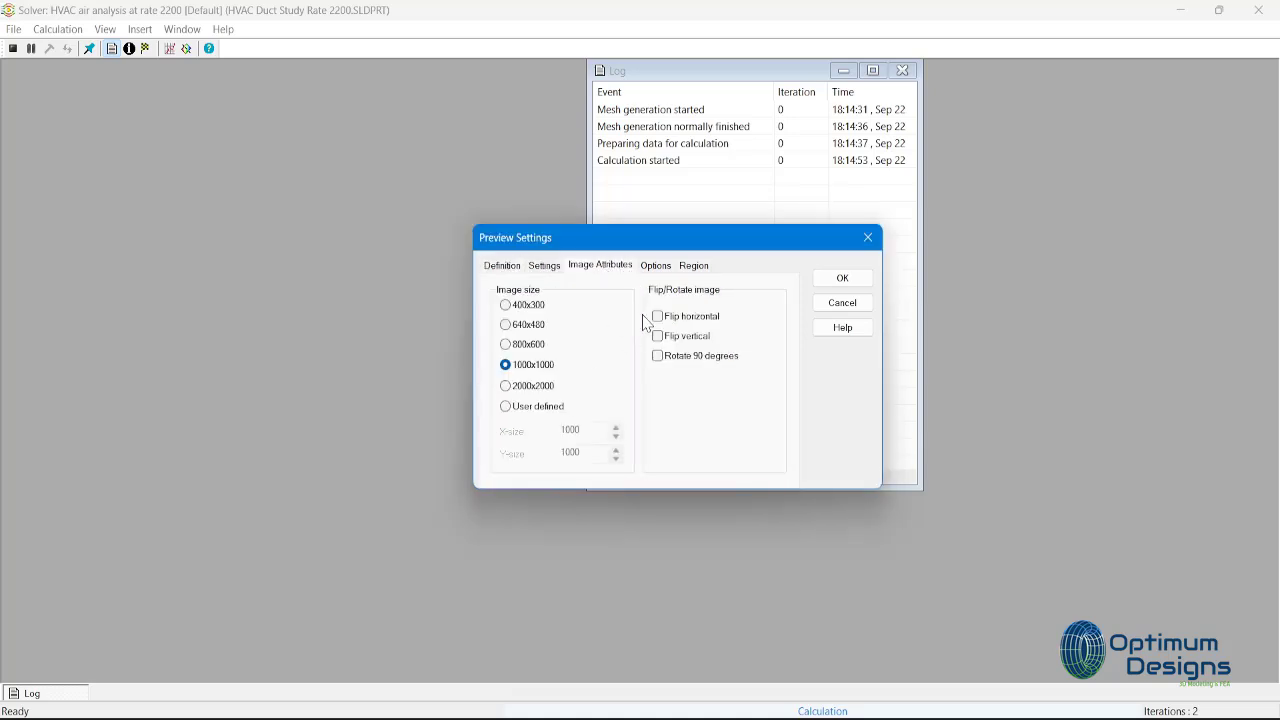
click(656, 266)
click(533, 351)
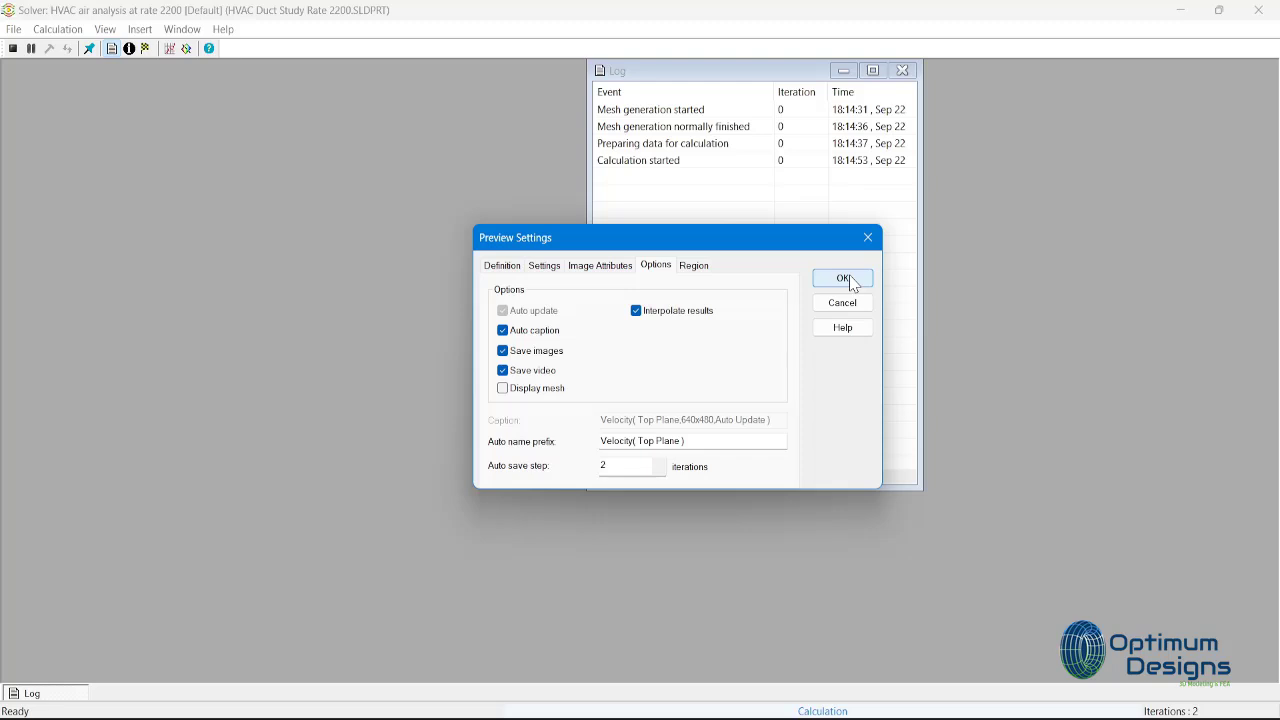
click(843, 278)
Create a goal plot that includes every goal.
click(168, 48)
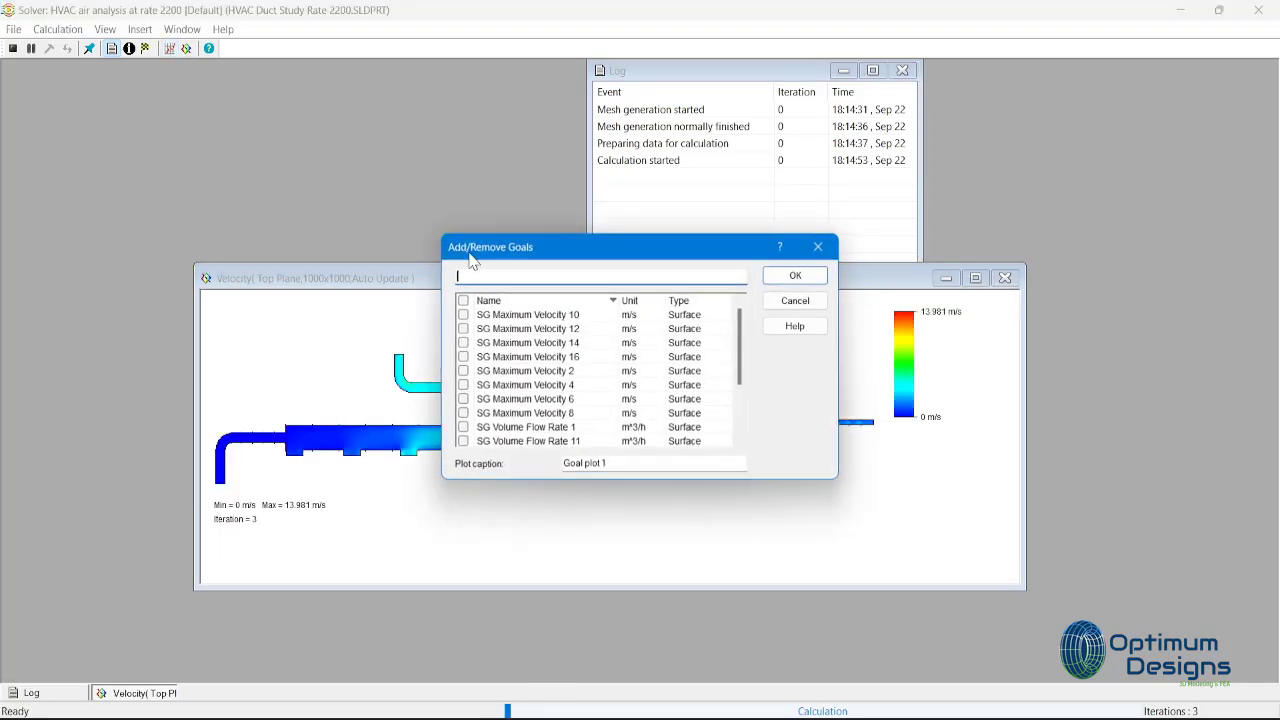
drag(741, 367, 741, 414)
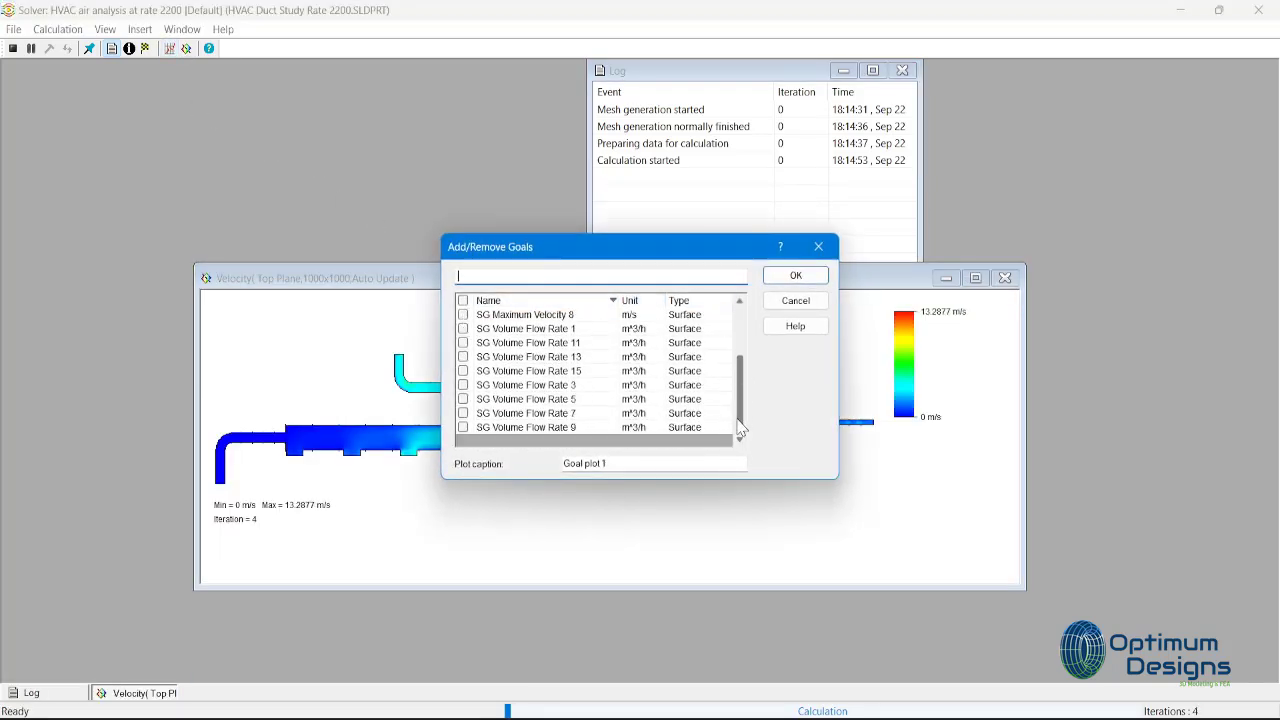
scroll(741, 414, up, 5)
click(462, 300)
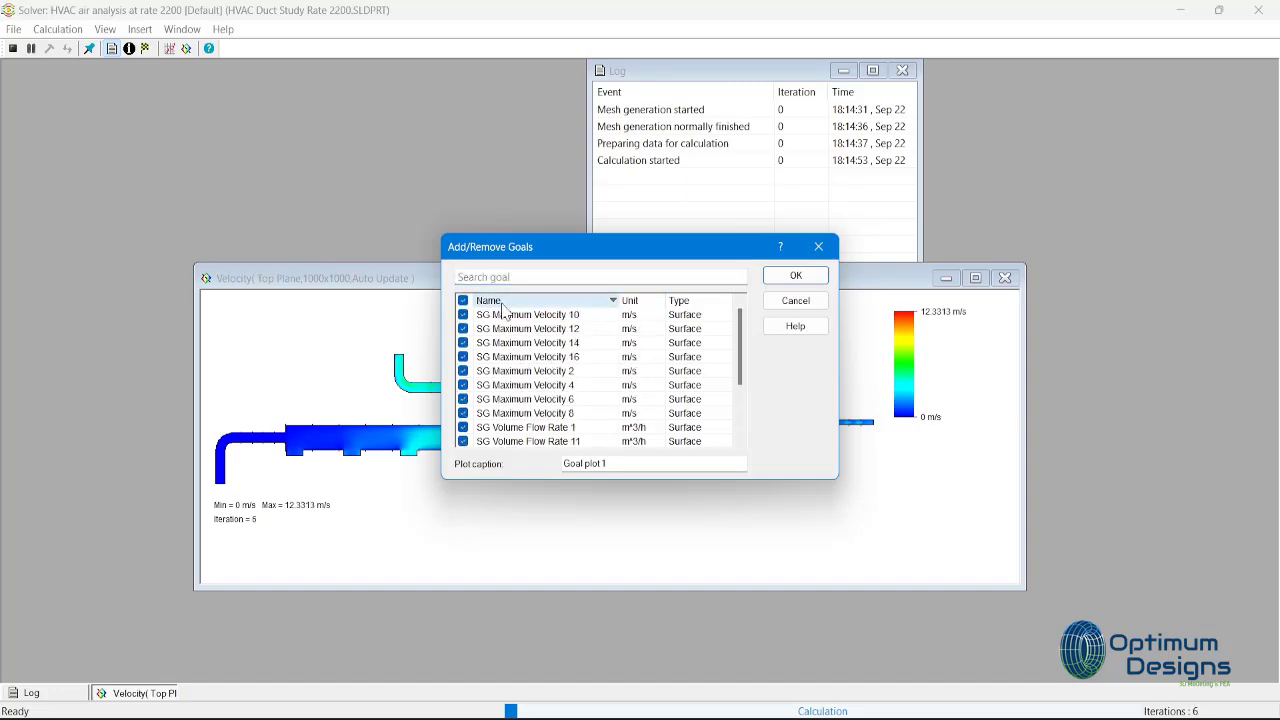
click(796, 275)
Arrange the goal plot and velocity preview windows while the solver runs to 120 iterations.
drag(751, 289, 768, 108)
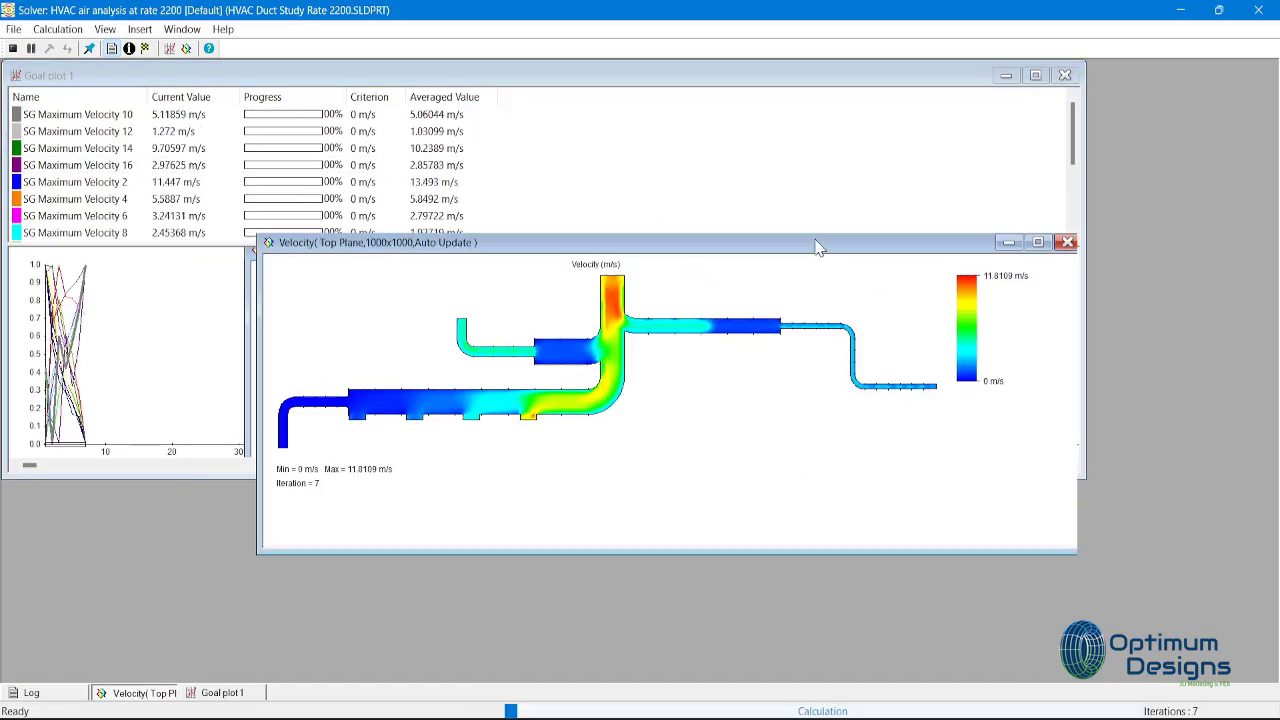
drag(247, 84, 249, 282)
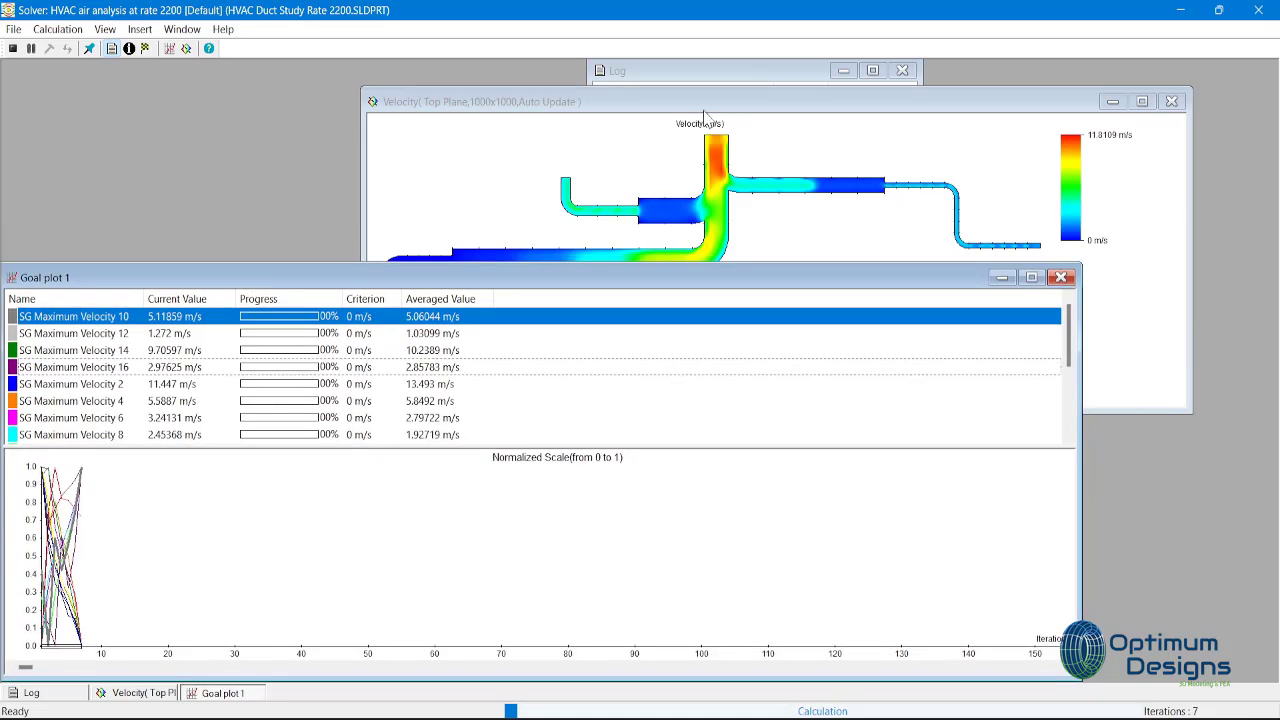
drag(808, 412, 808, 410)
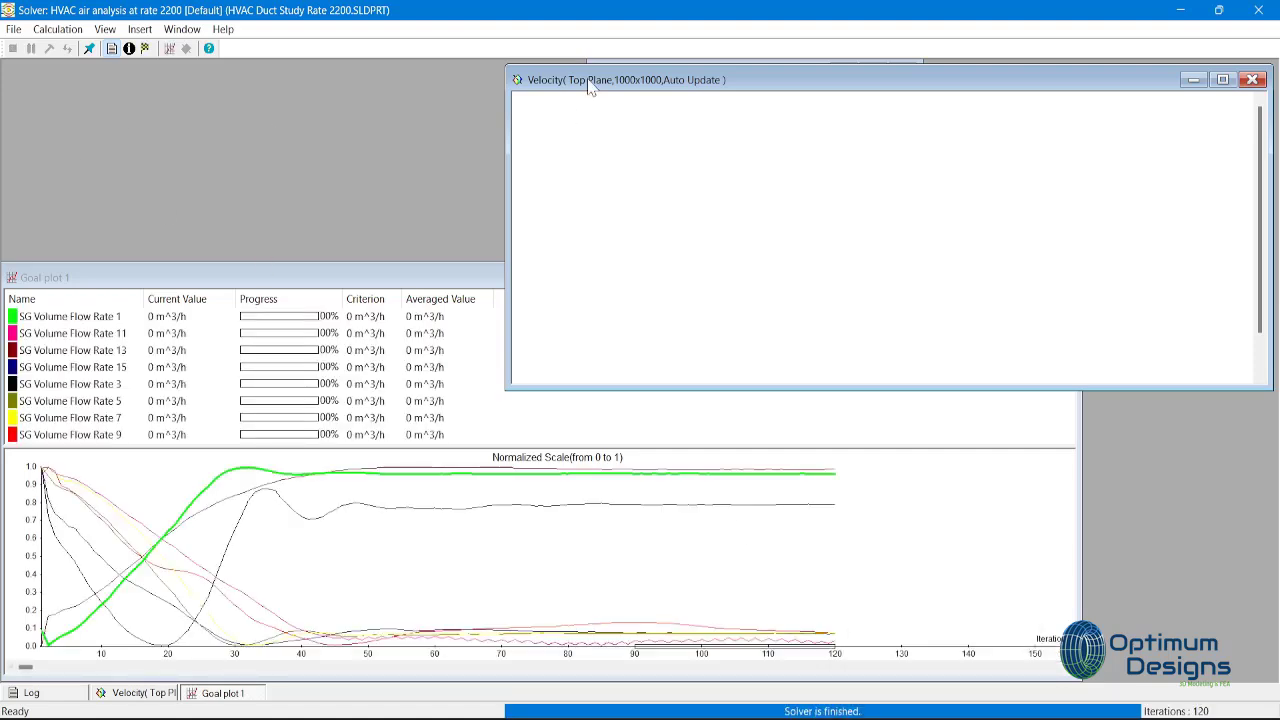
drag(590, 88, 588, 97)
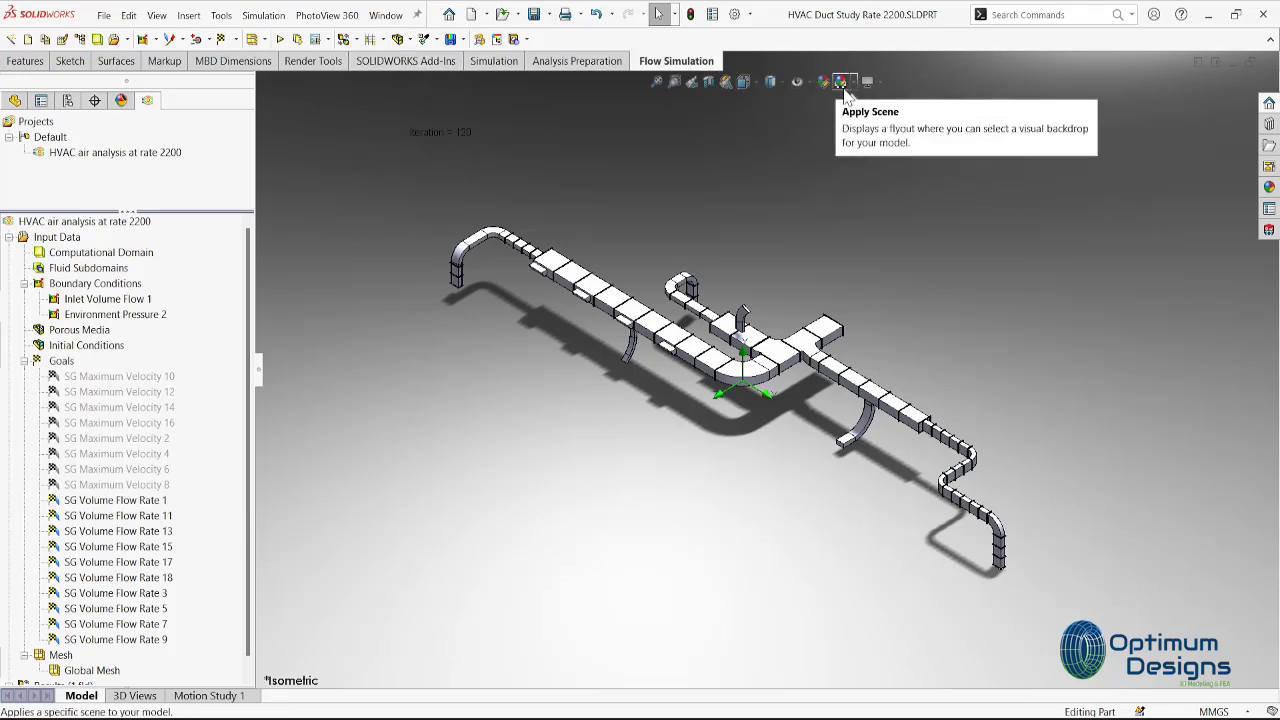
Preview and confirm Flow Trajectories 1 as 500 velocity-coloured spheres, toggling scene lighting.
scroll(140, 352, down, 1)
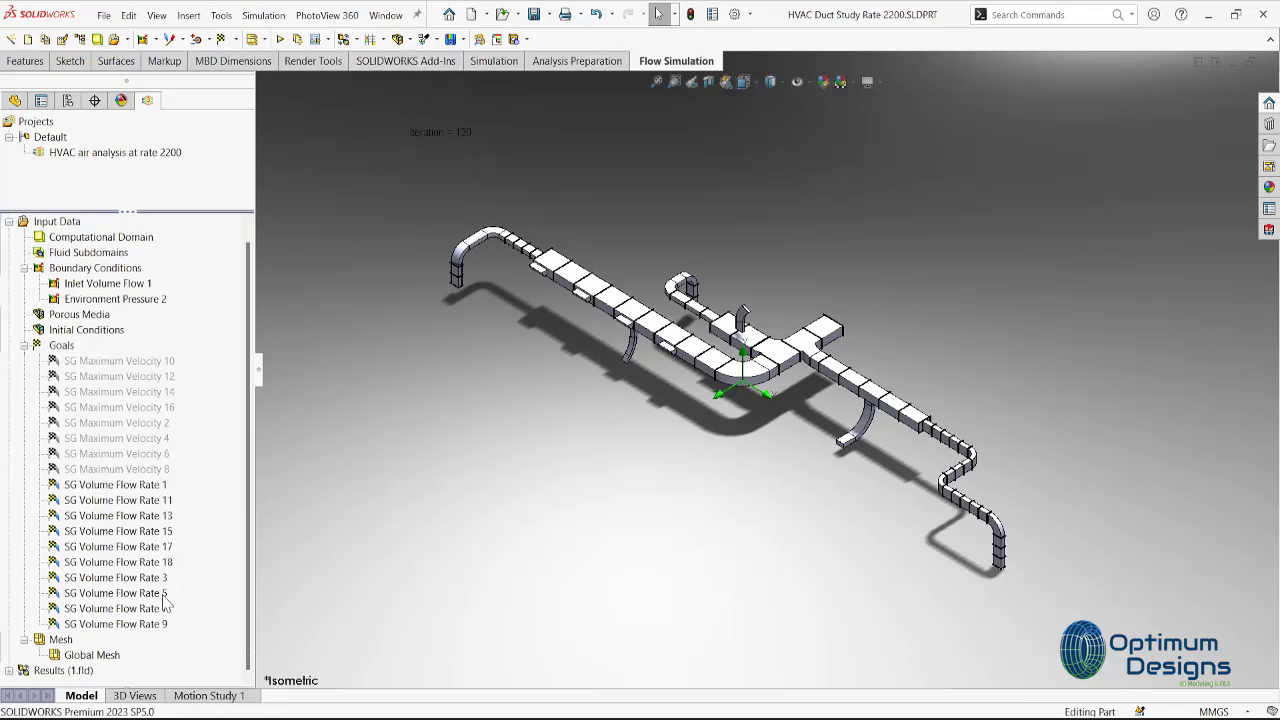
click(9, 670)
scroll(20, 600, up, 5)
click(24, 300)
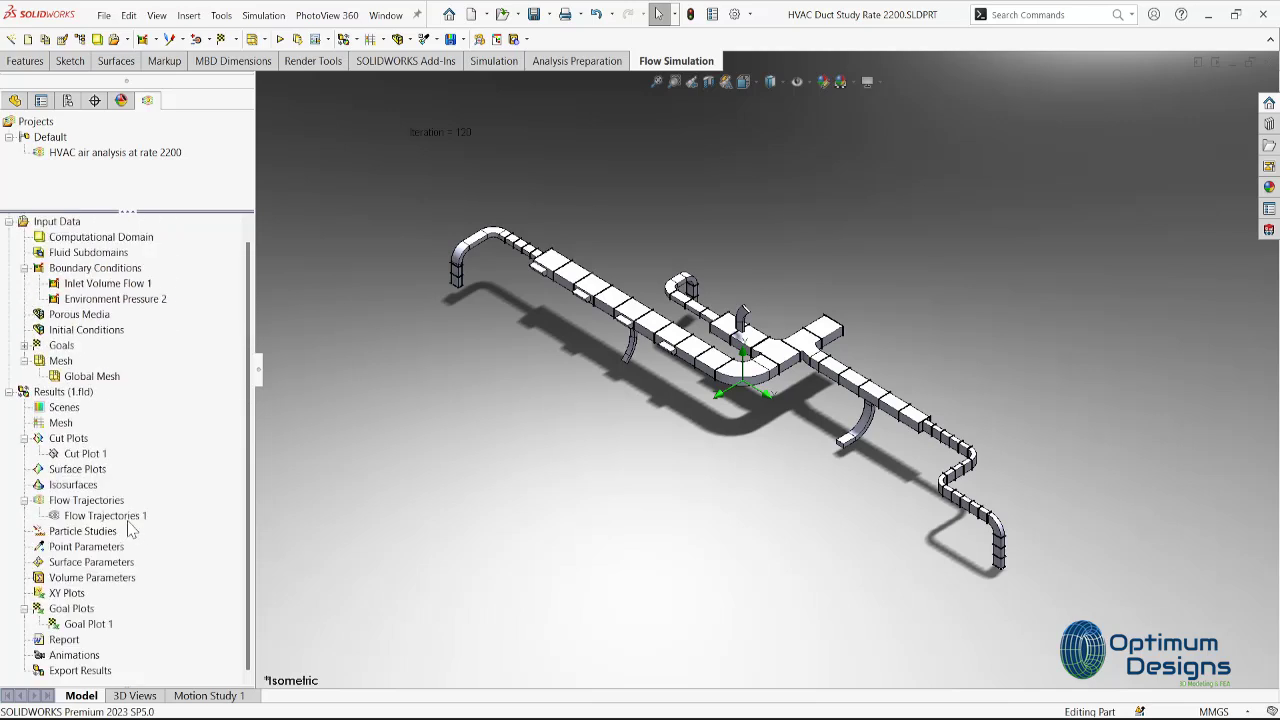
right_click(130, 528)
click(197, 272)
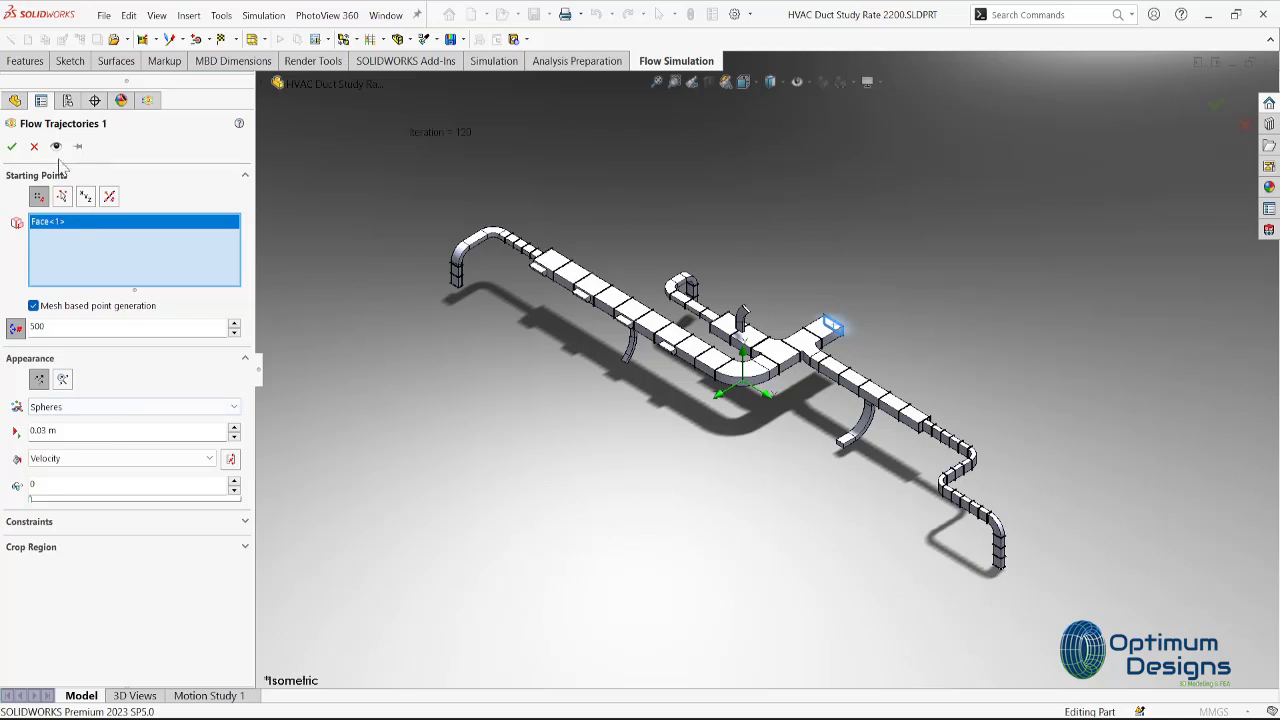
click(56, 150)
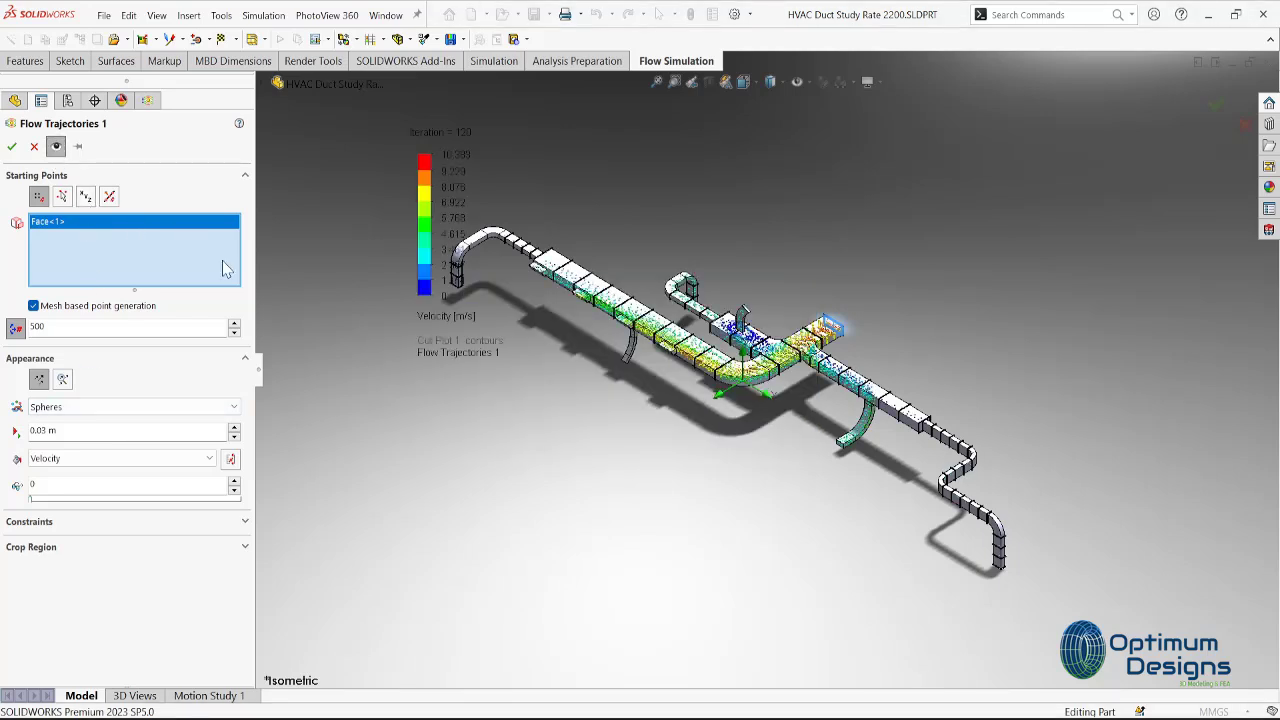
click(400, 39)
click(435, 165)
scroll(575, 270, down, 5)
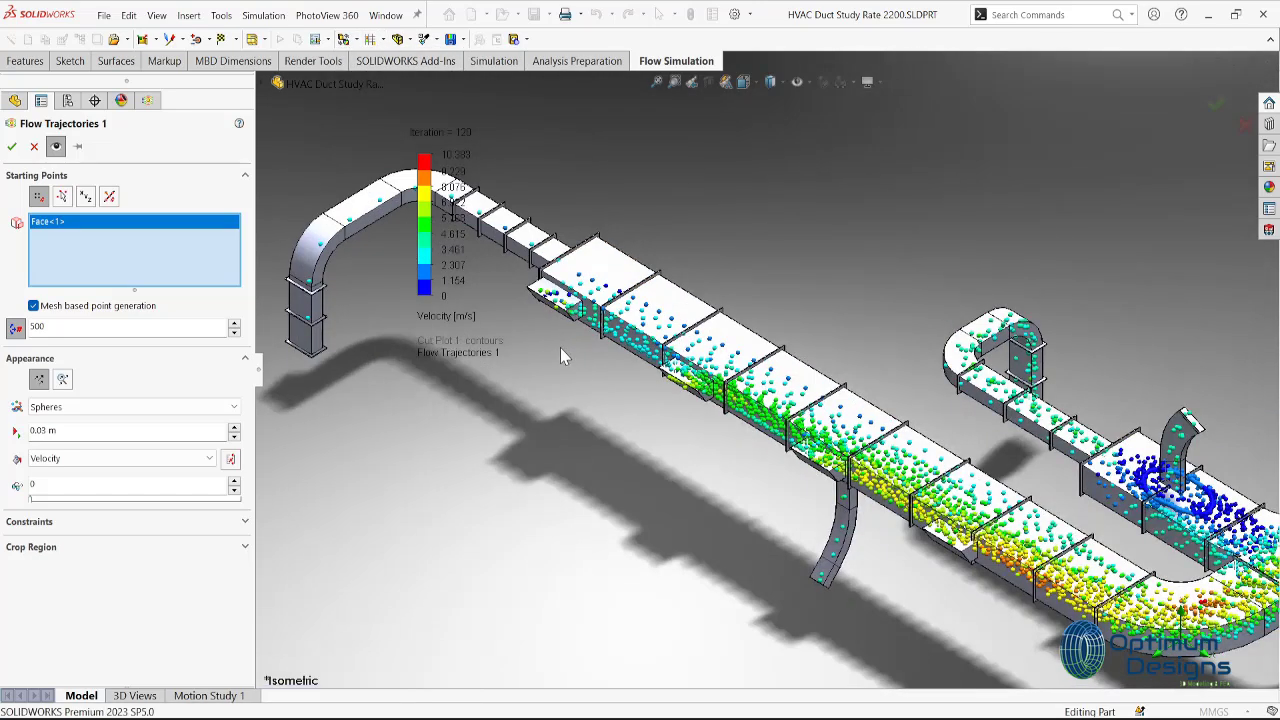
click(12, 146)
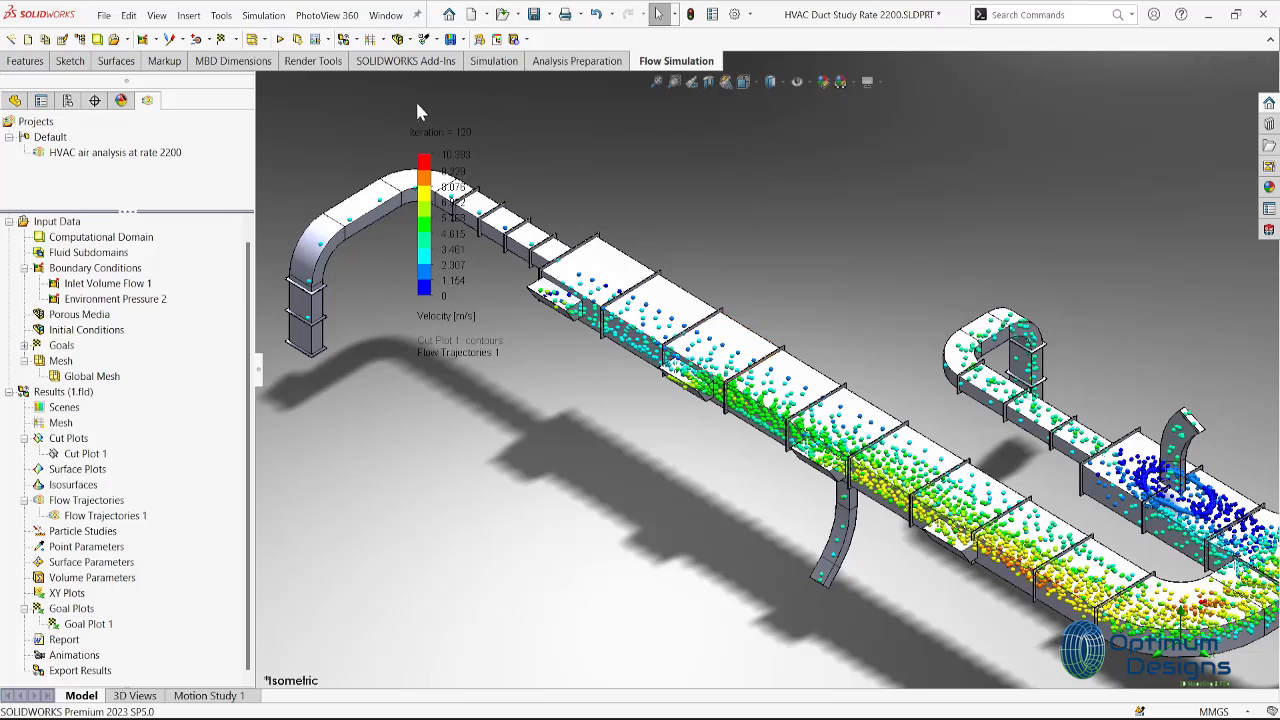
Increase the duct model's transparency.
click(370, 39)
click(400, 39)
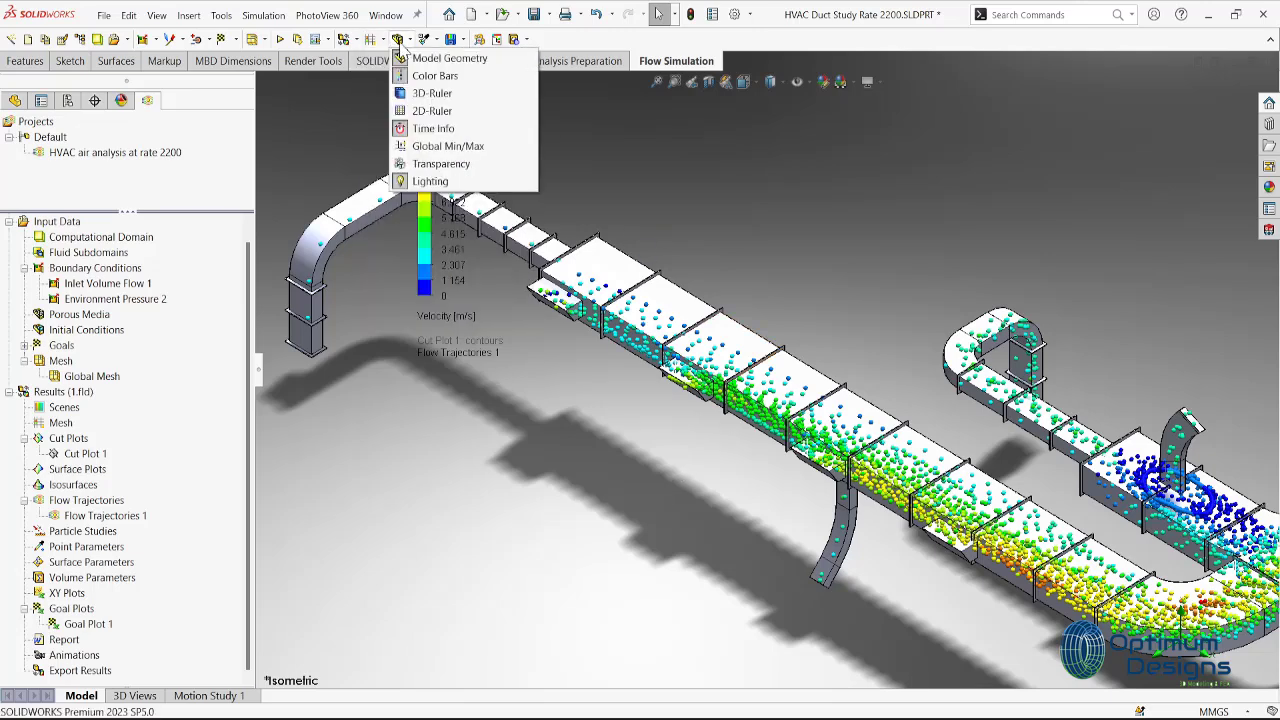
click(420, 164)
drag(629, 370, 678, 370)
click(569, 417)
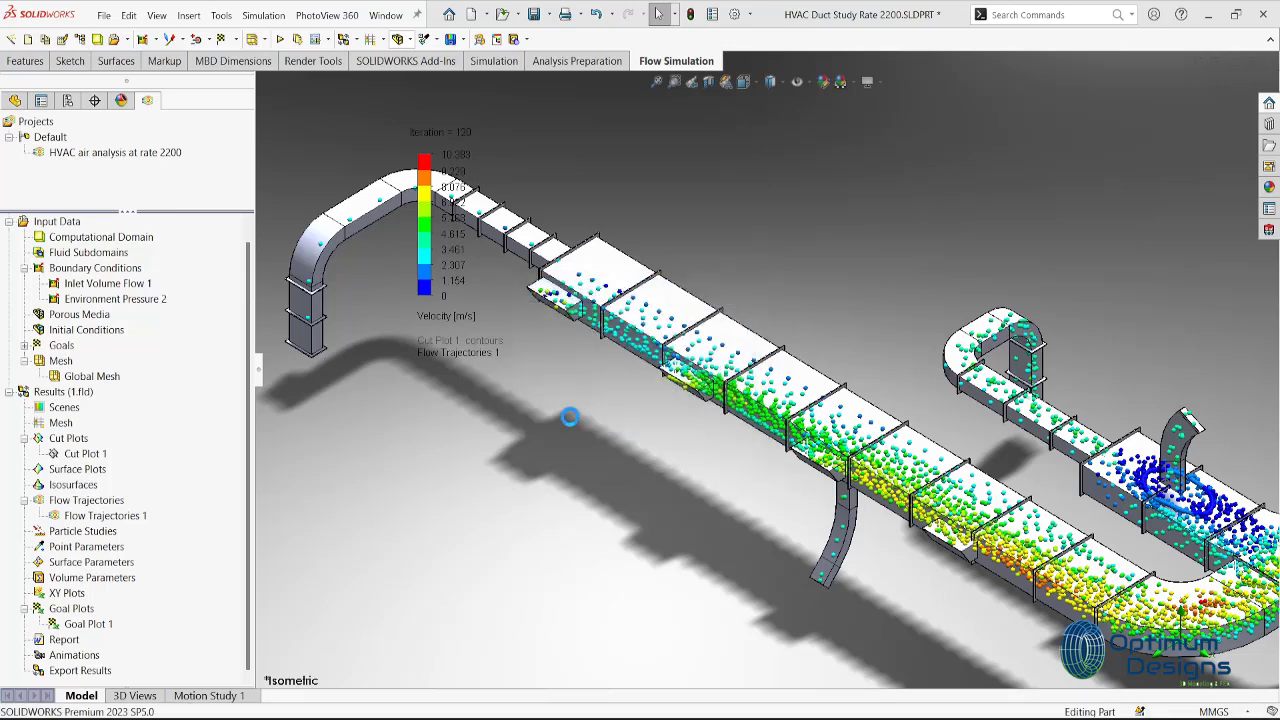
Play the Flow Trajectories 1 animation through the ducts.
right_click(110, 516)
click(165, 371)
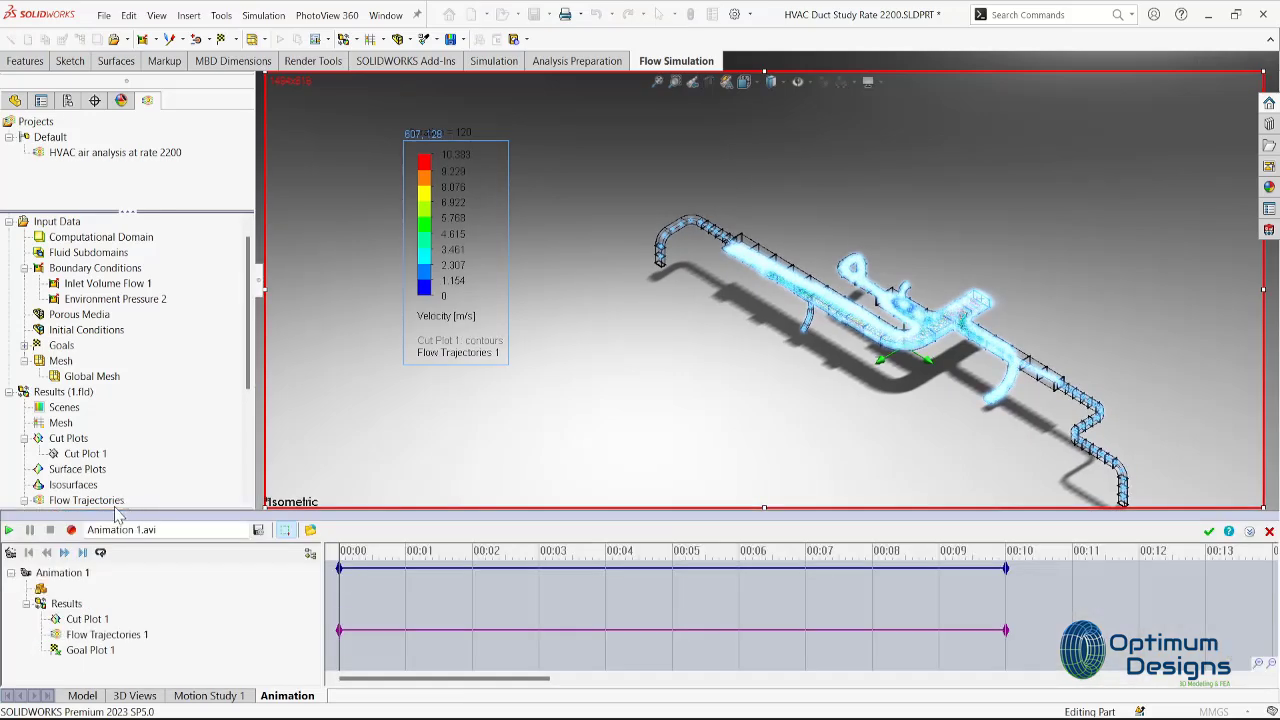
click(1270, 531)
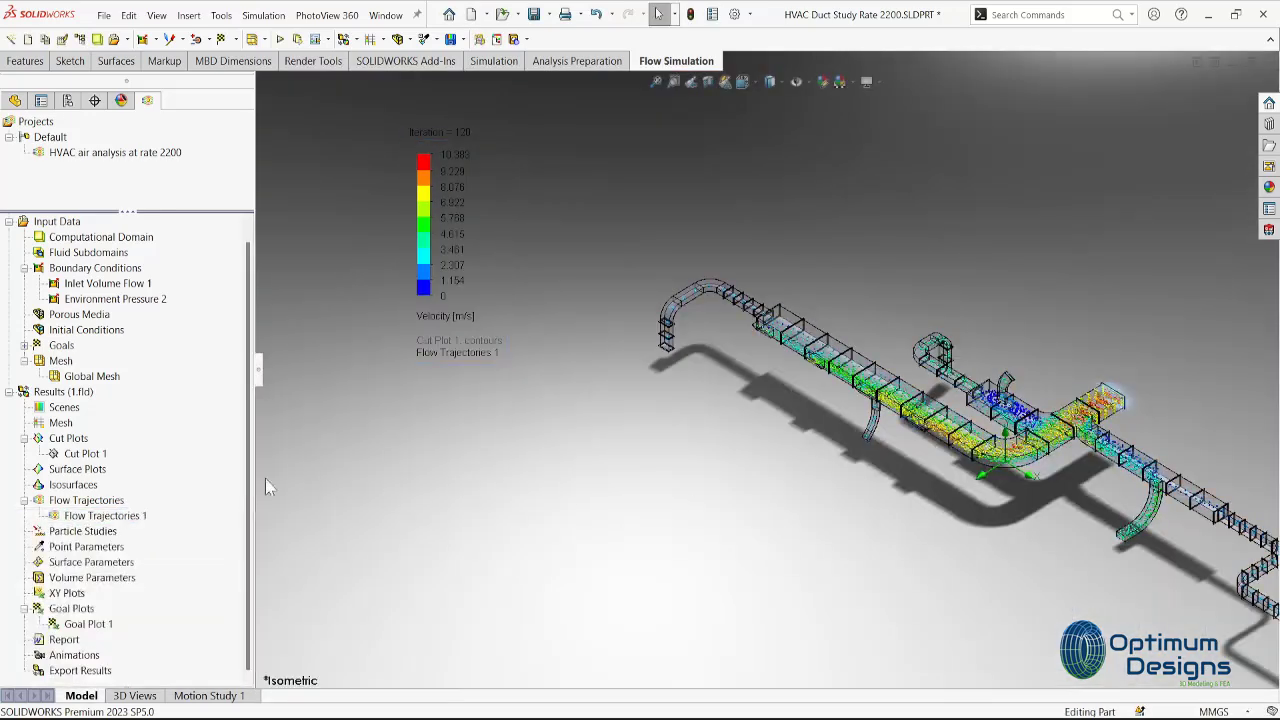
right_click(110, 515)
click(147, 358)
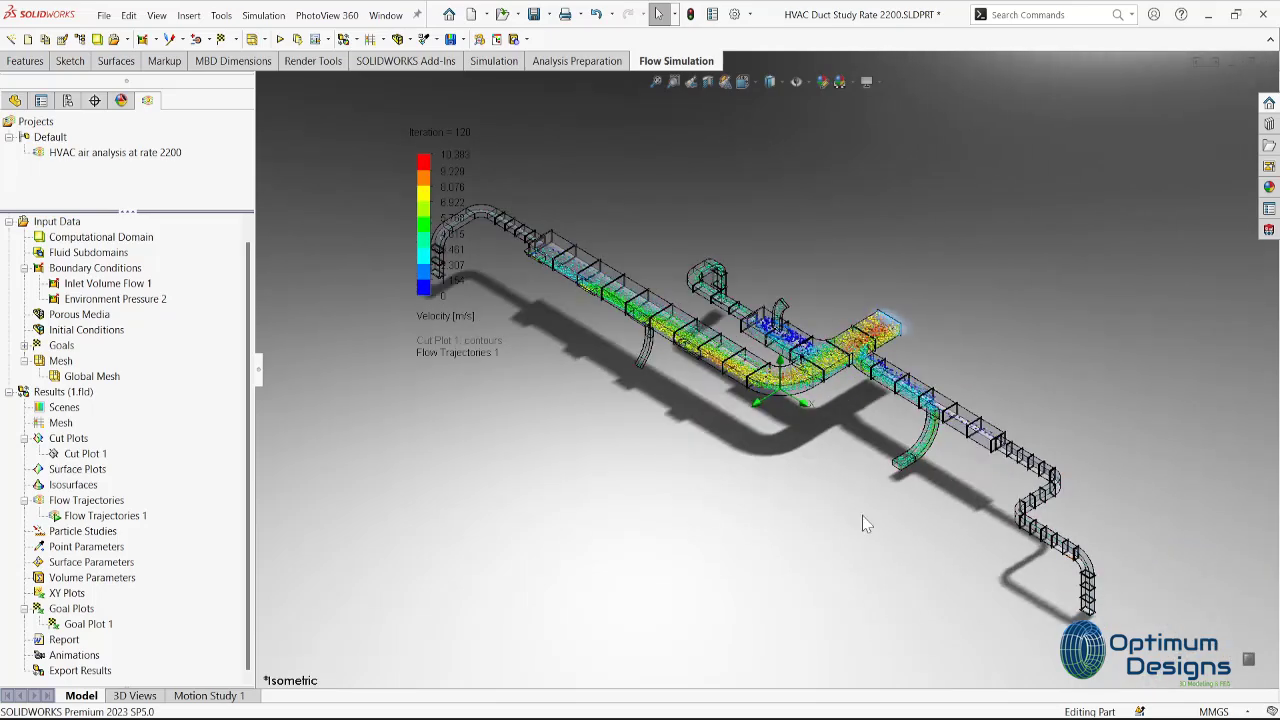
scroll(756, 391, down, 2)
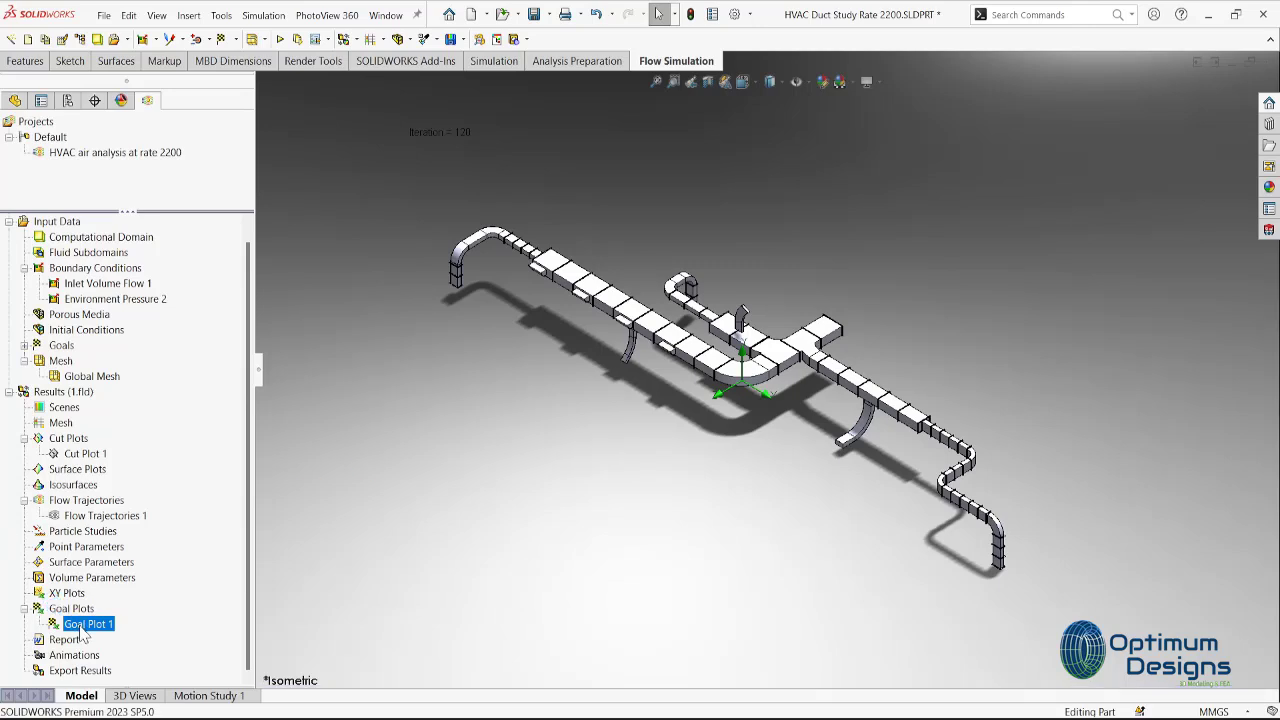
Show the Goal Plot 1 graph and move it to the upper right.
right_click(83, 628)
click(170, 507)
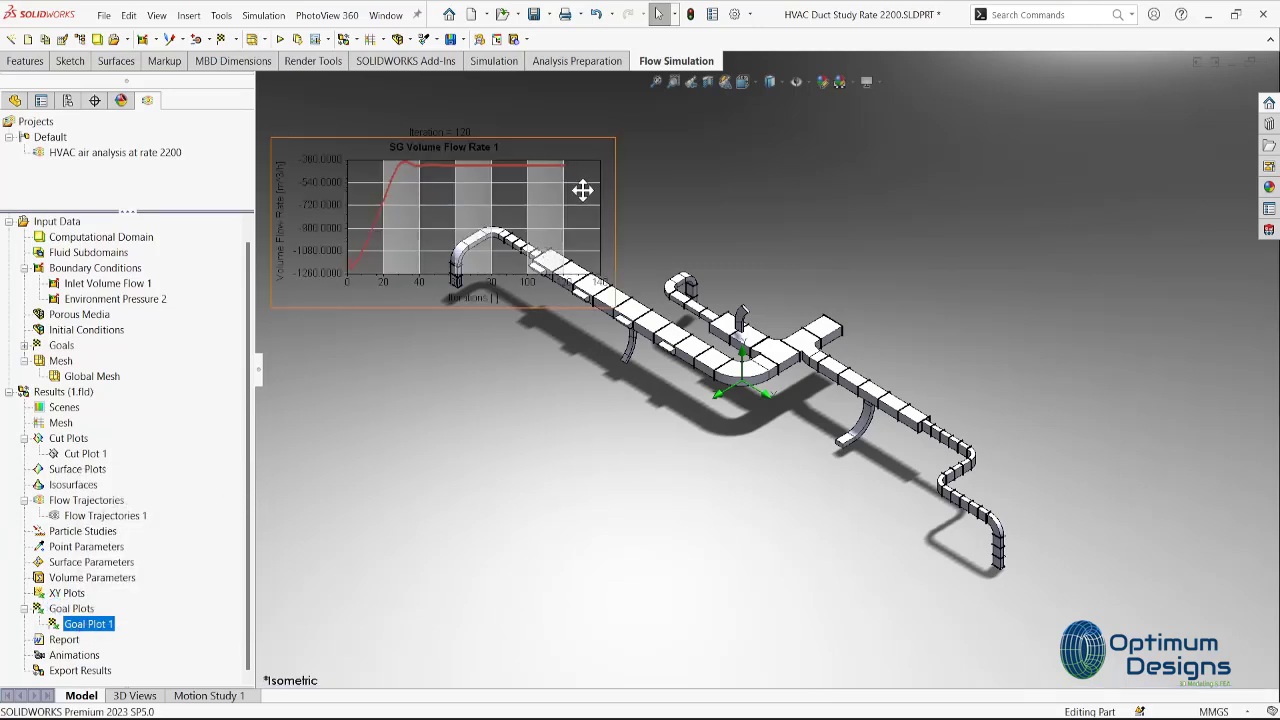
drag(582, 190, 1130, 158)
Display Goal Plot 1 as history plots of every volume flow rate goal.
right_click(74, 630)
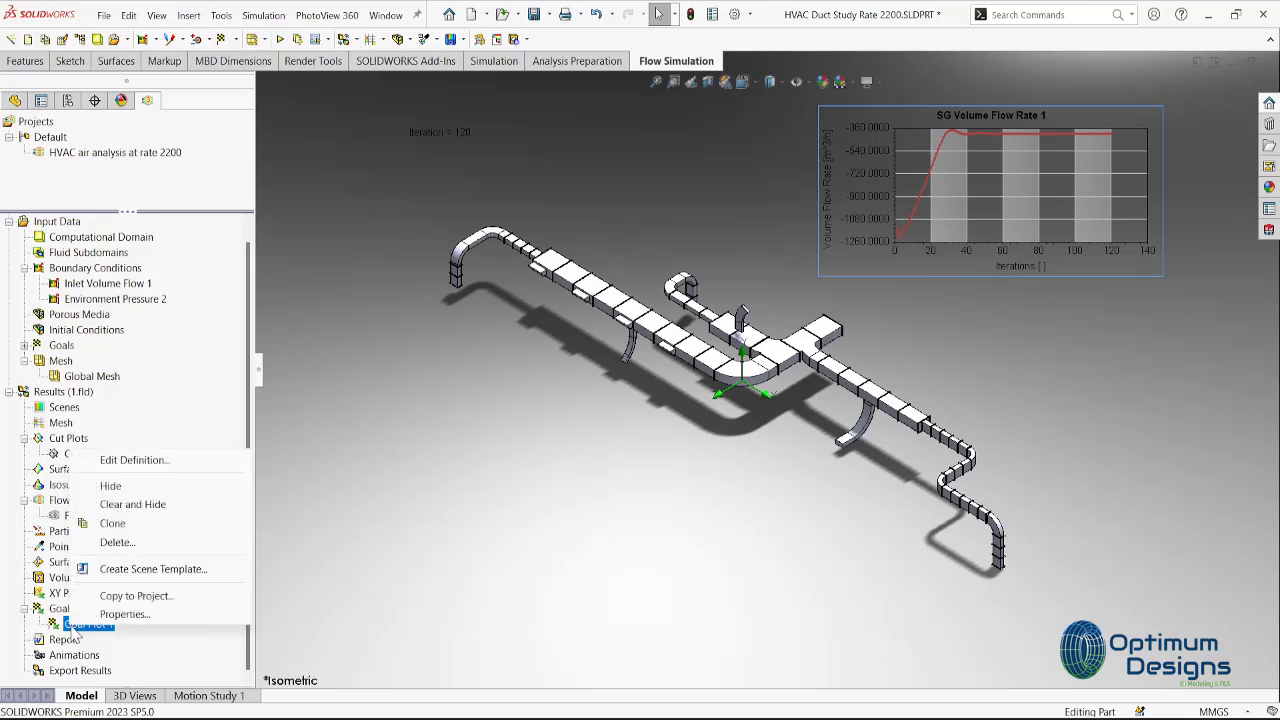
click(128, 462)
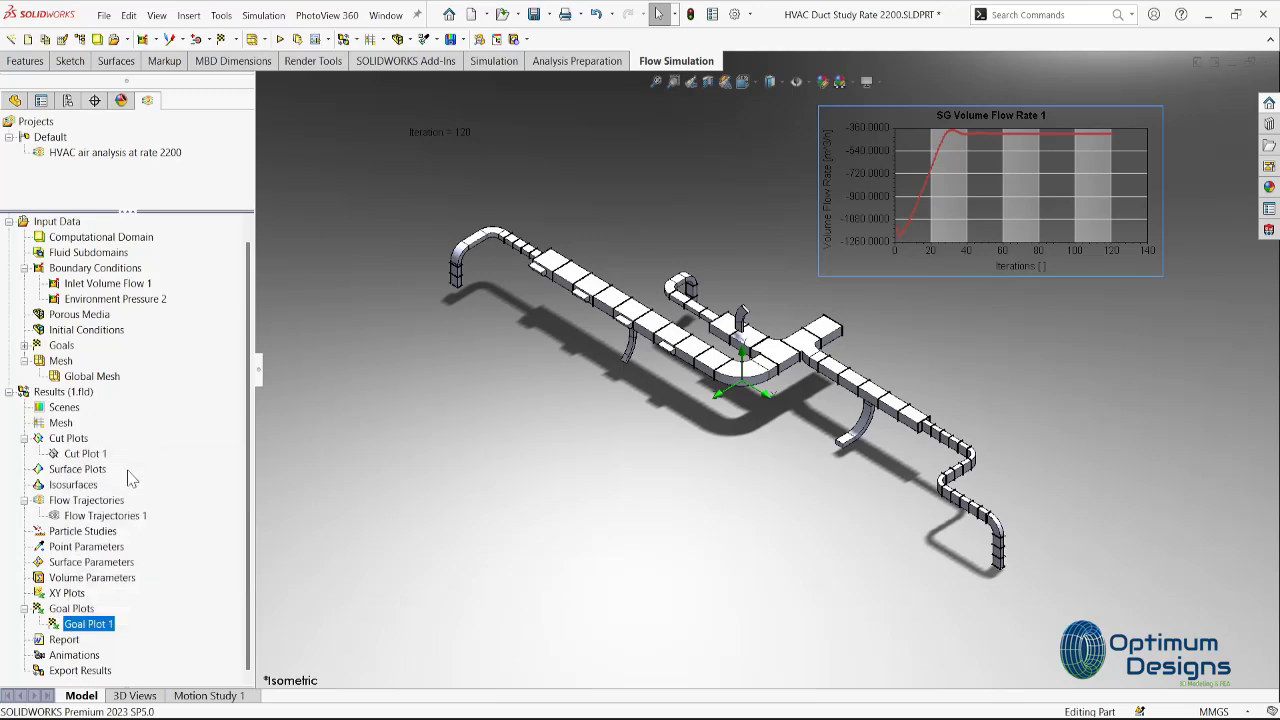
scroll(104, 378, down, 3)
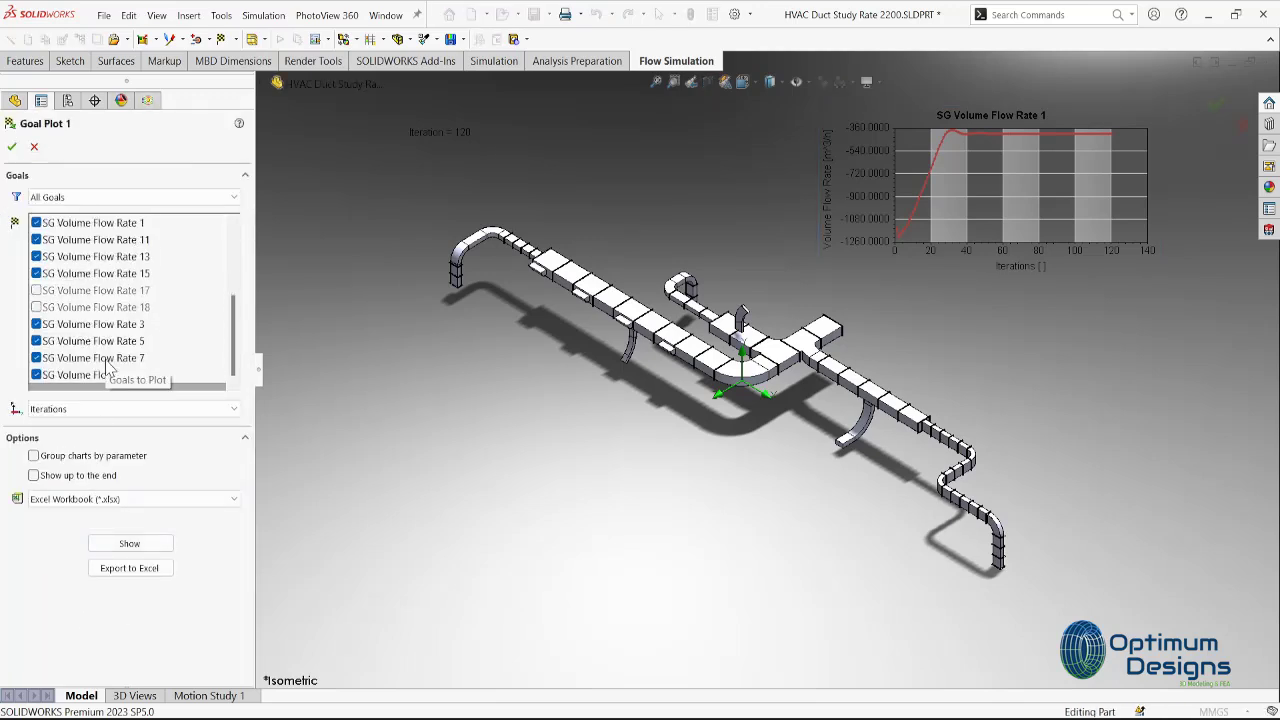
click(129, 543)
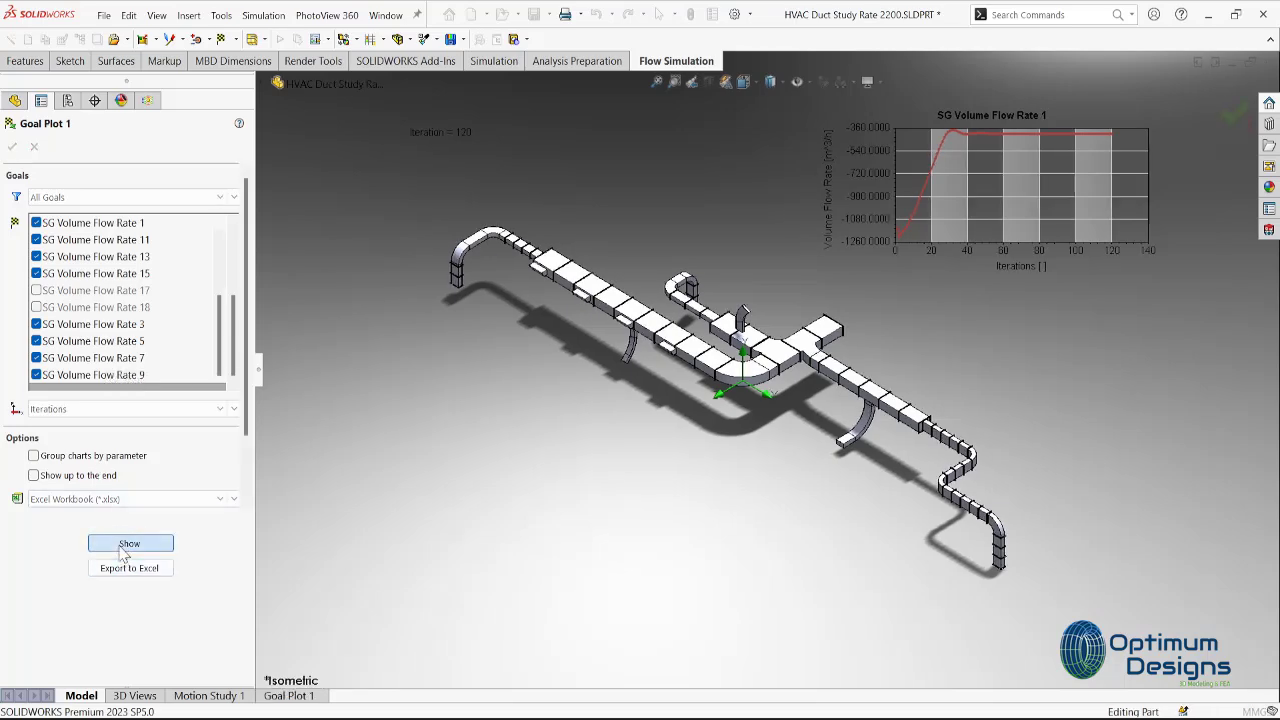
drag(300, 510, 313, 375)
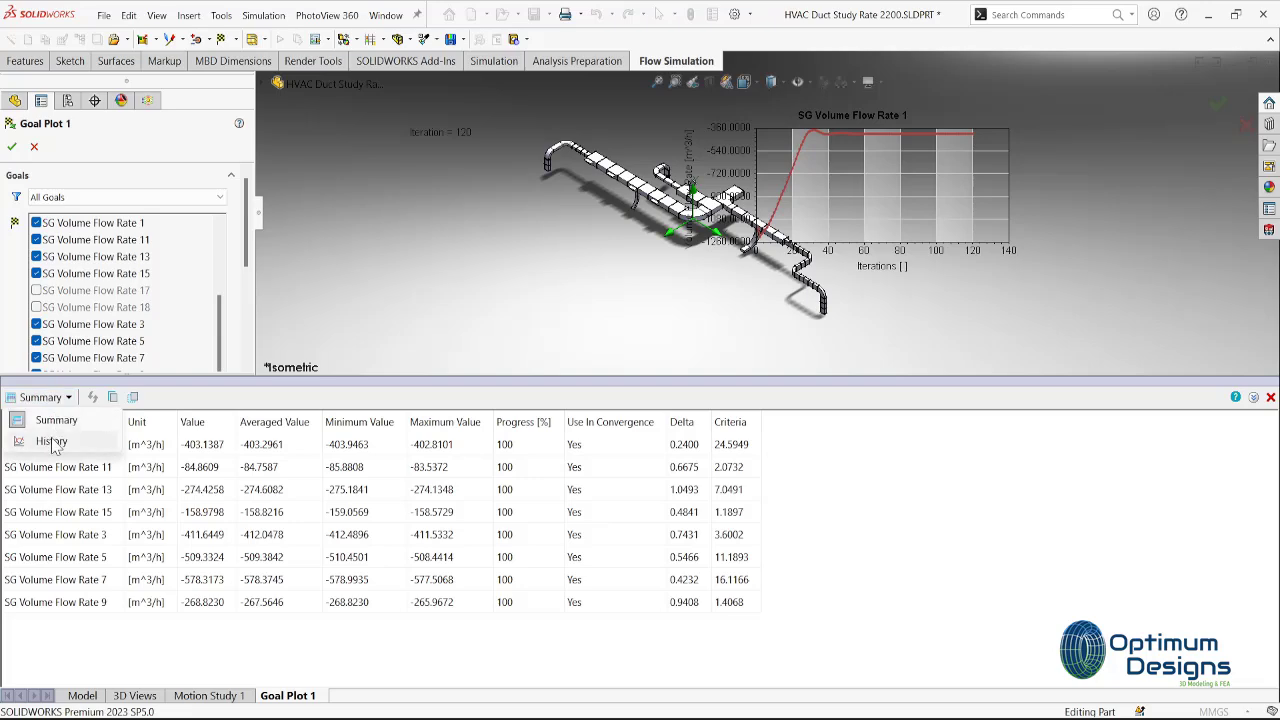
click(40, 440)
drag(253, 681, 1130, 680)
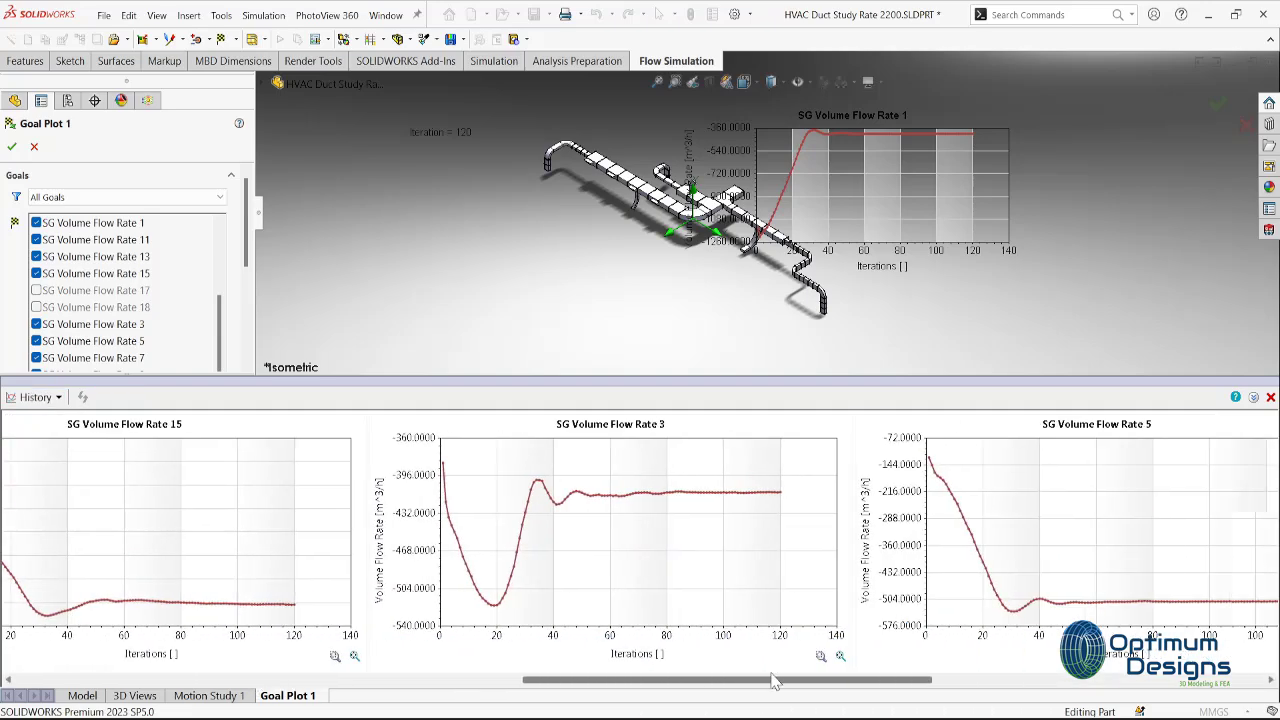
click(1270, 397)
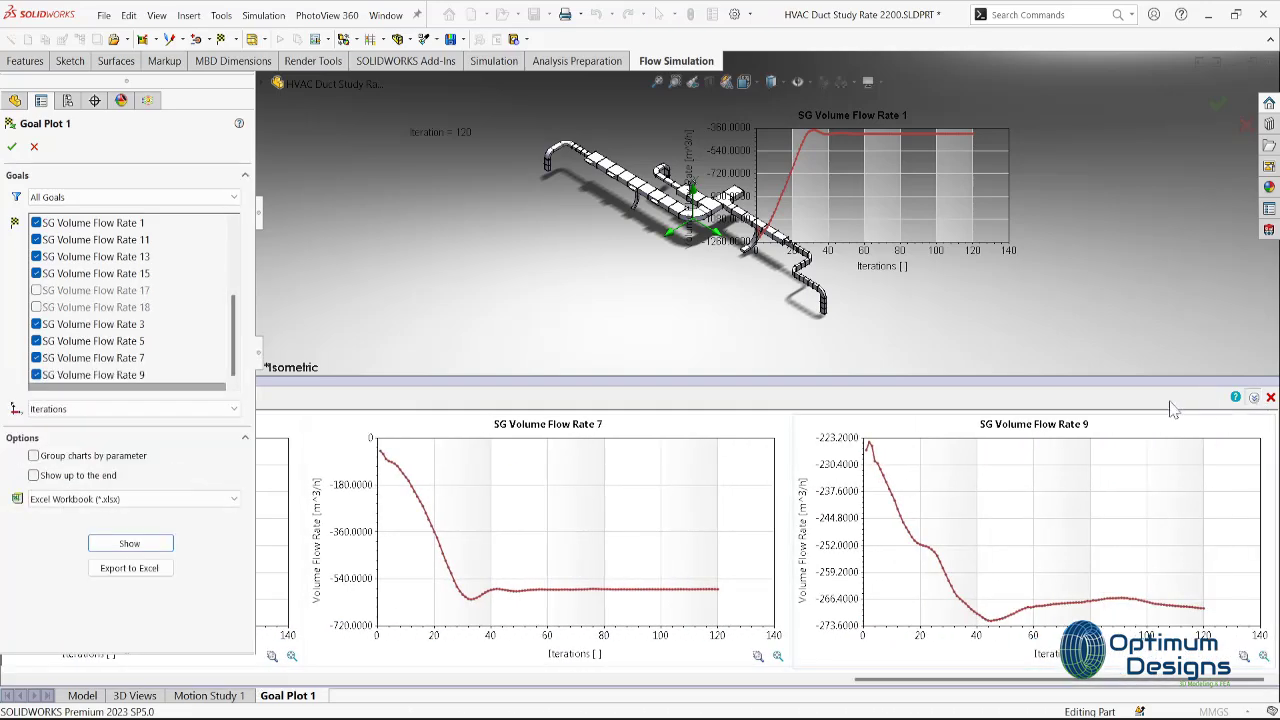
Export the goal plots to Excel and fill the summary table B4:K11 yellow.
click(129, 567)
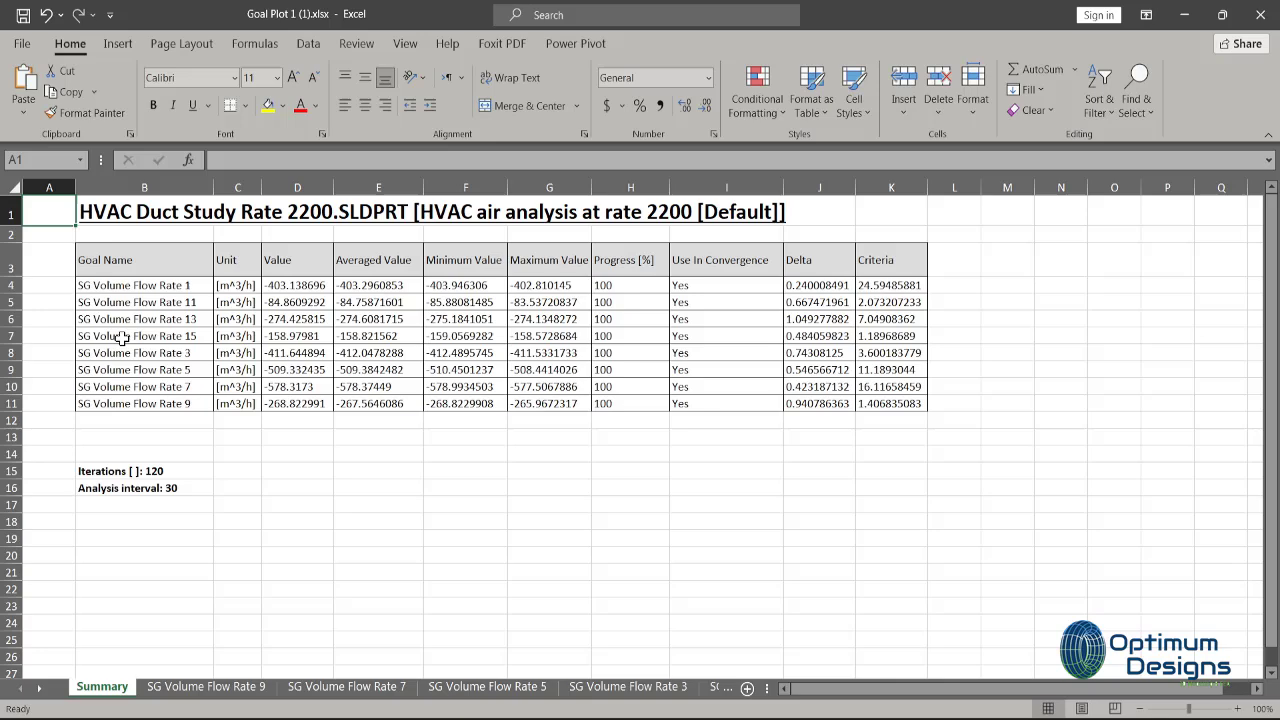
drag(144, 288, 903, 407)
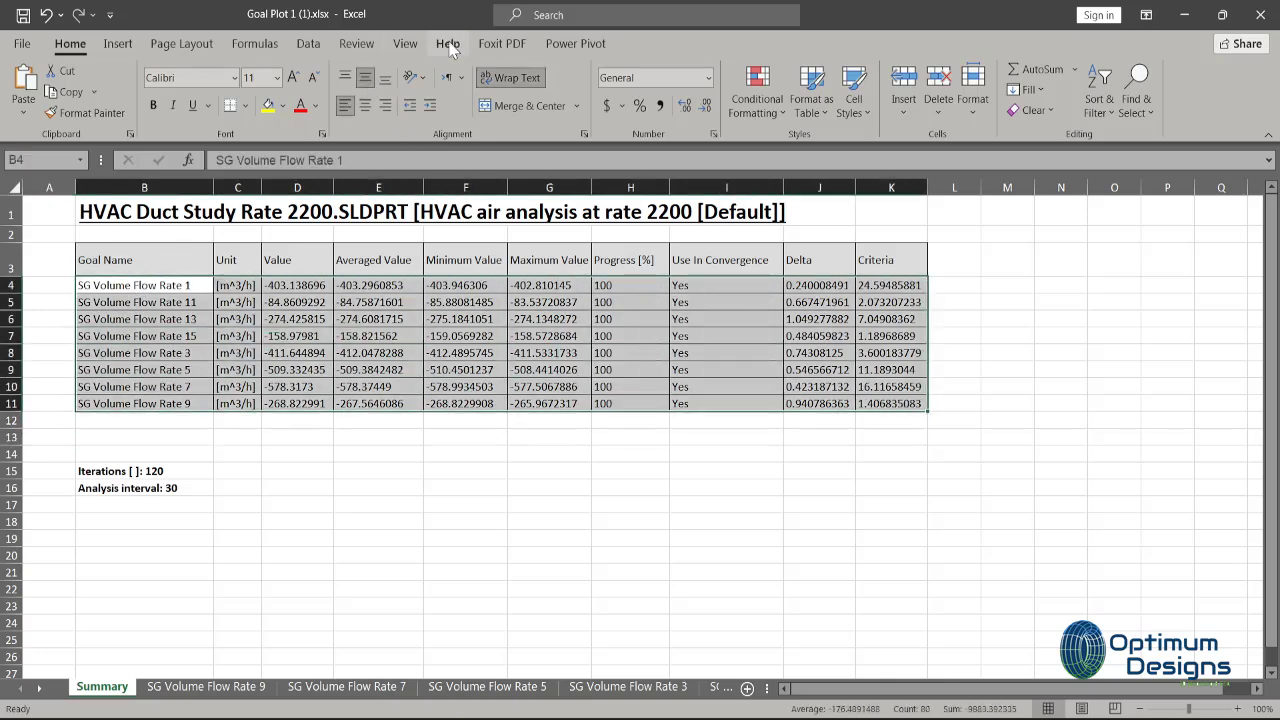
click(274, 107)
Apply the dark chart style to the SG Volume Flow Rate 9, 7, 5, 3, 15 and 13 sheets.
click(206, 686)
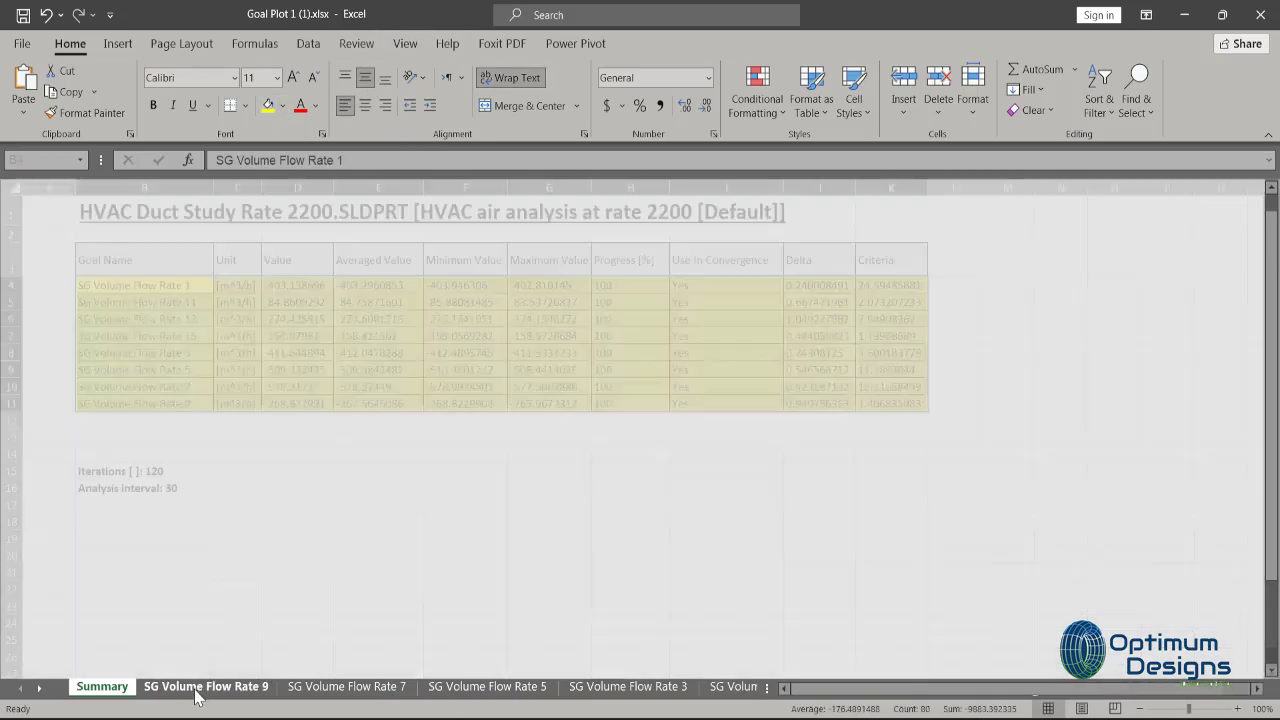
click(548, 88)
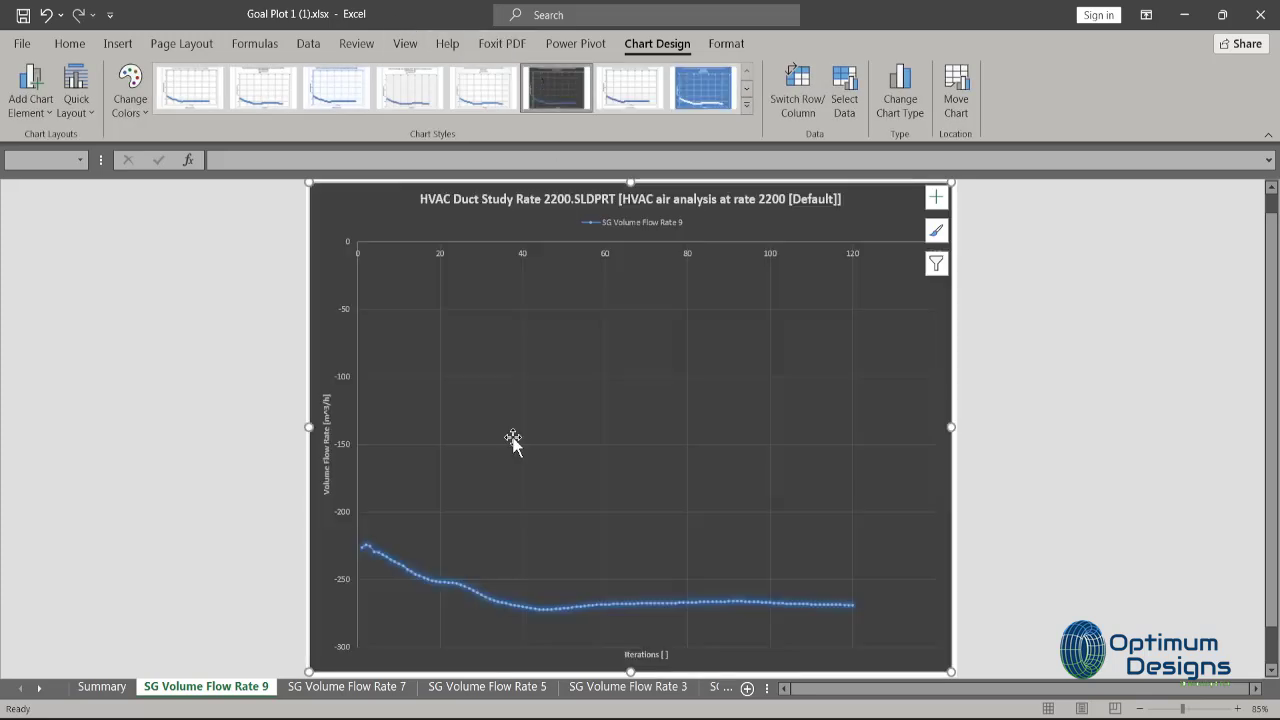
click(322, 688)
click(552, 80)
click(487, 686)
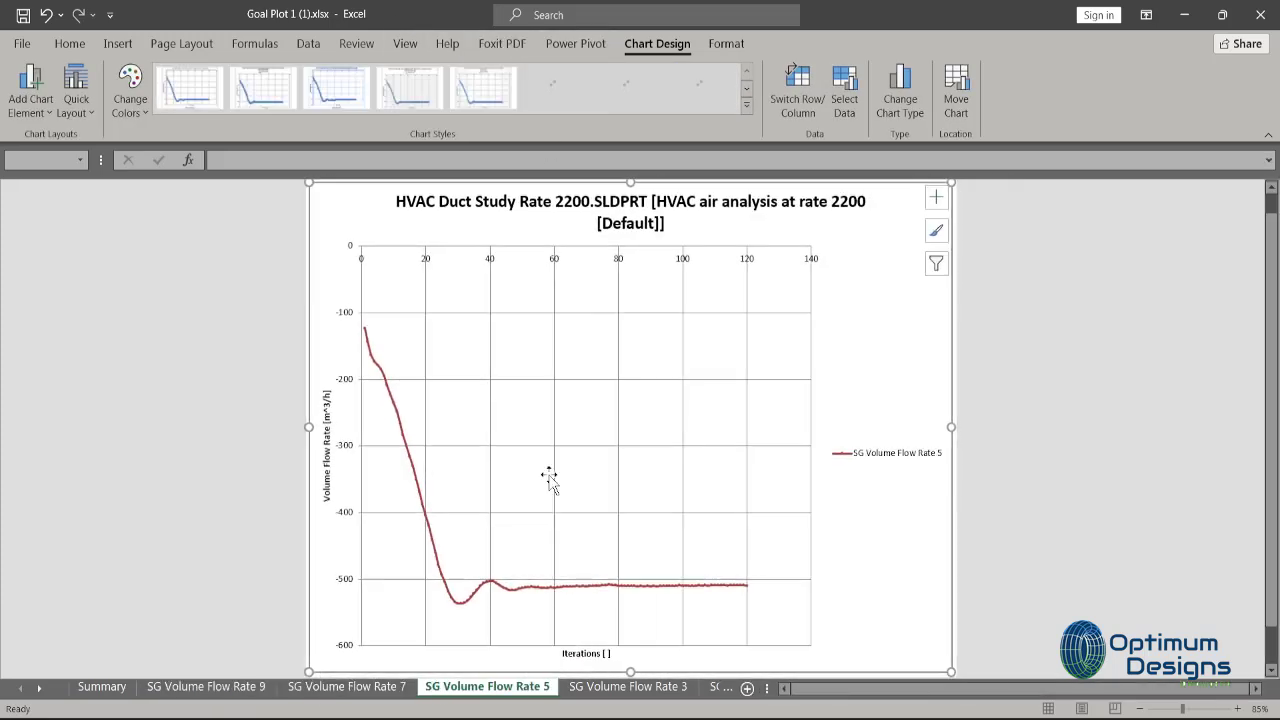
click(552, 89)
click(628, 686)
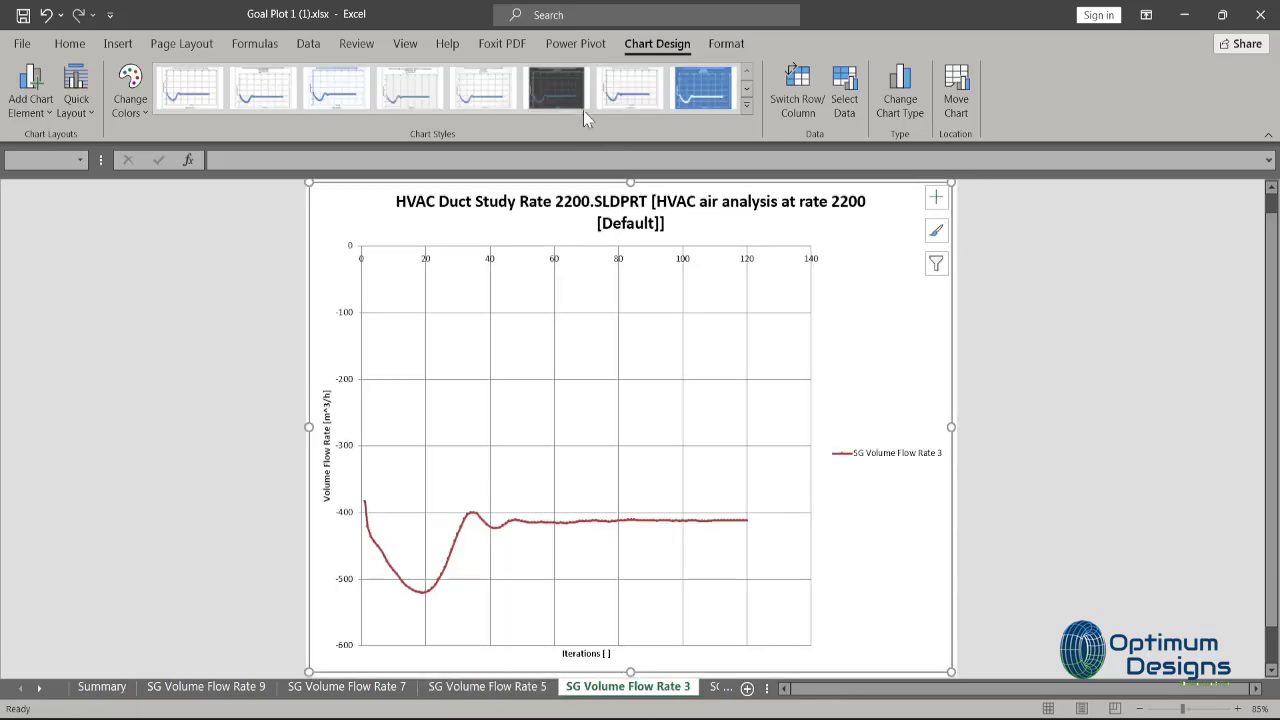
click(584, 110)
drag(854, 688, 924, 688)
click(772, 686)
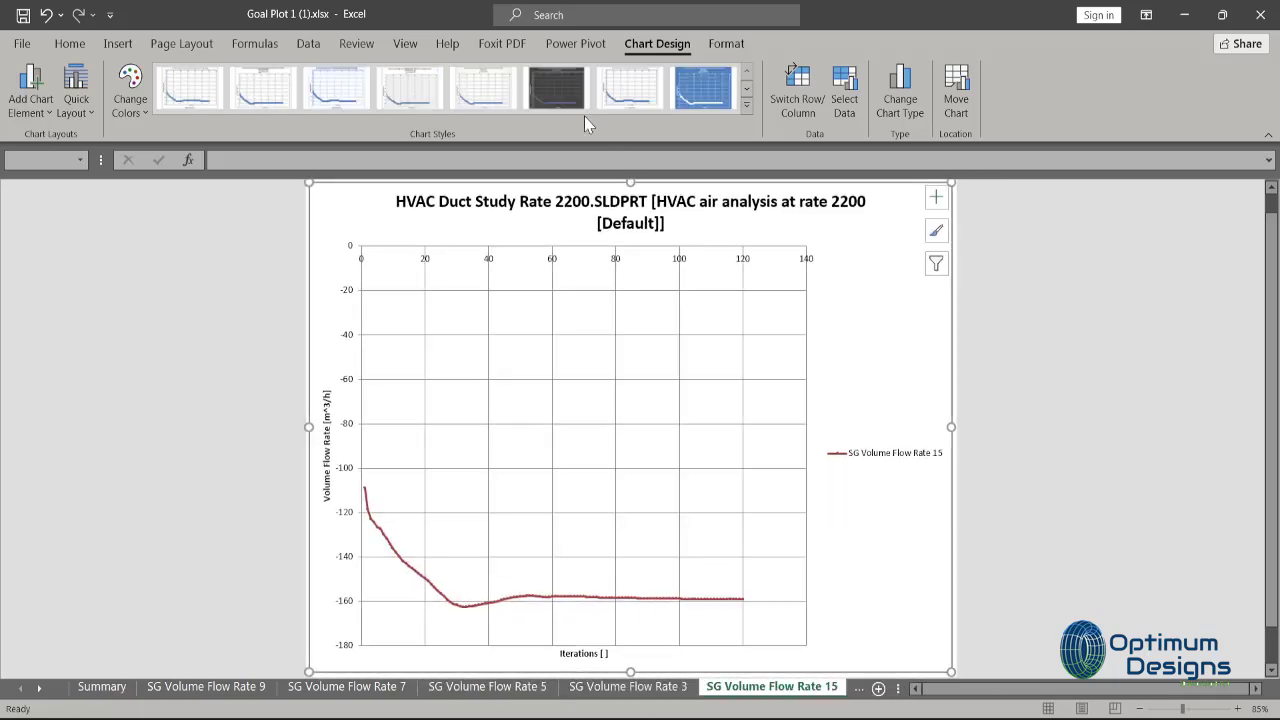
click(584, 110)
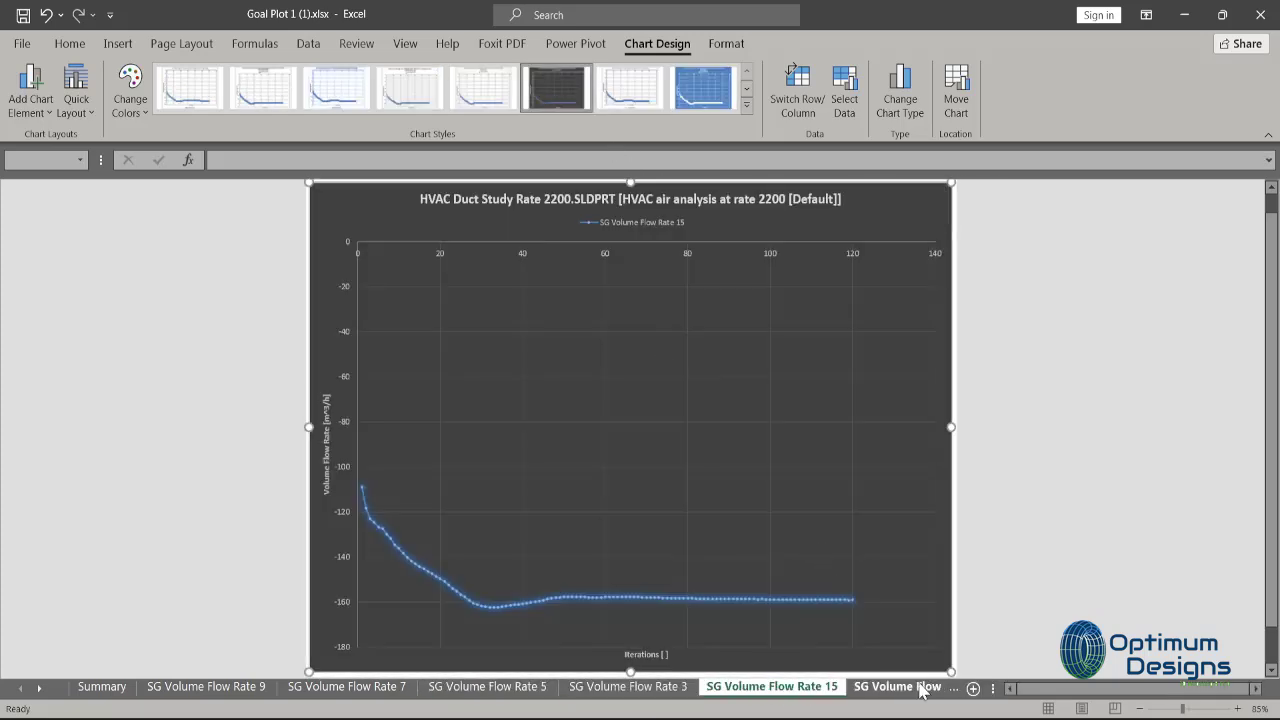
click(918, 687)
click(565, 98)
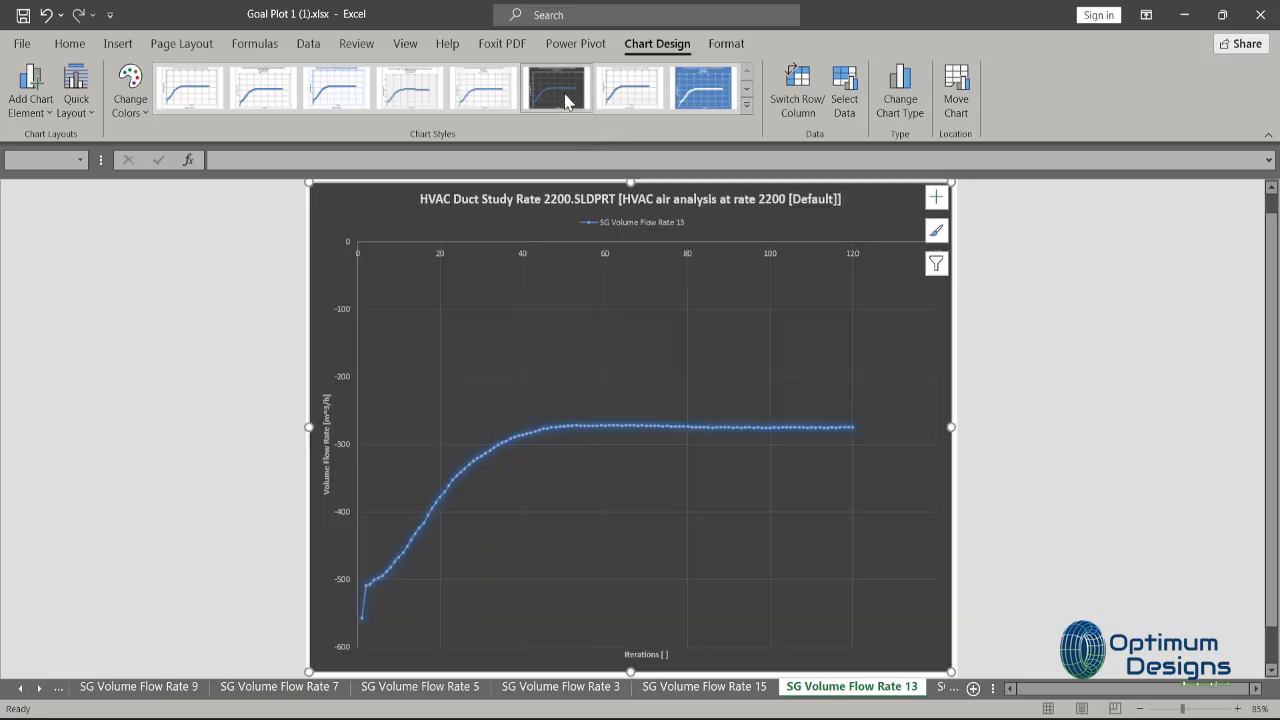
Return to the Summary sheet, then close the workbook and cancel the prompt.
click(21, 688)
click(102, 687)
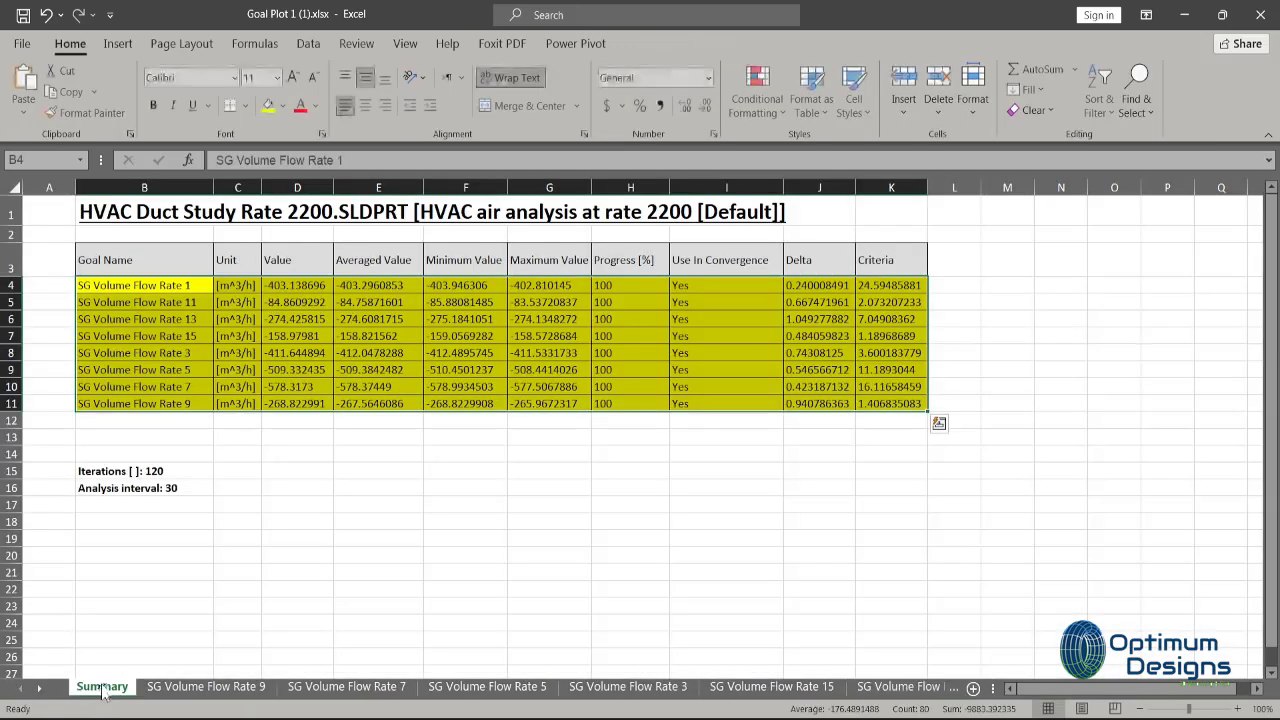
click(1262, 16)
click(682, 394)
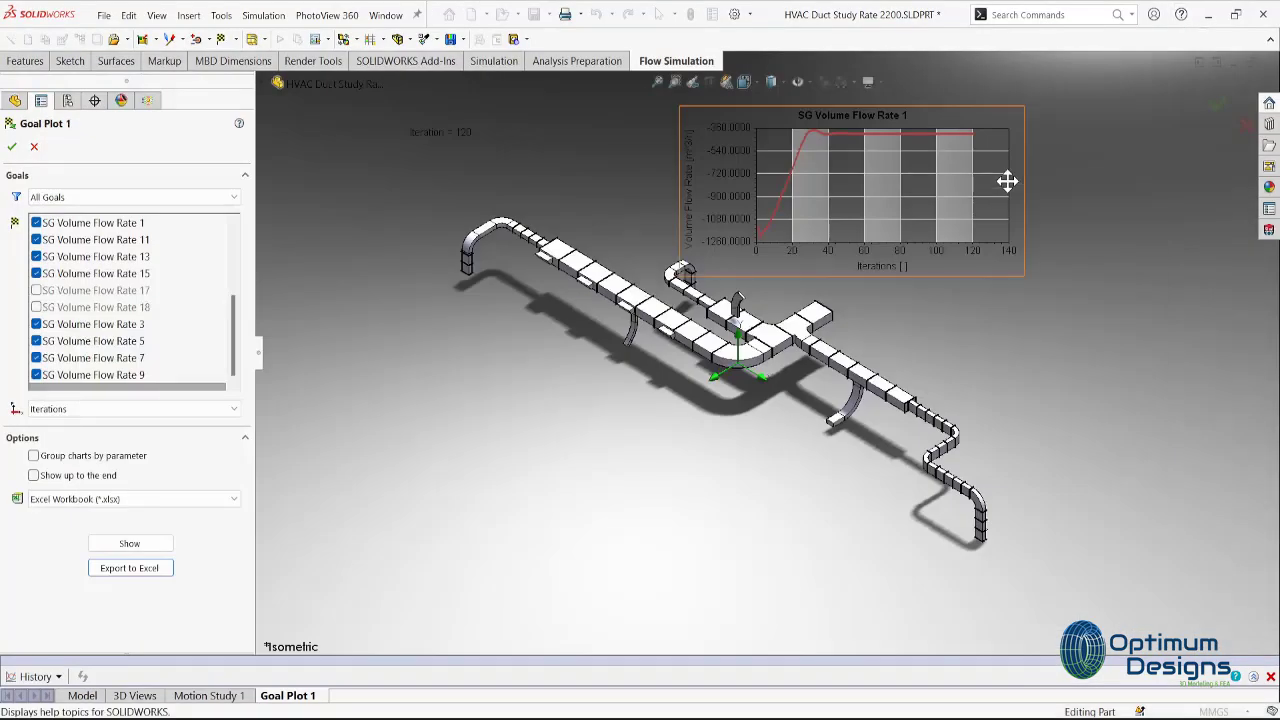
Move the goal plot lower left, show Cut Plot 1 on the model, and place its legend top left.
drag(1007, 181, 614, 482)
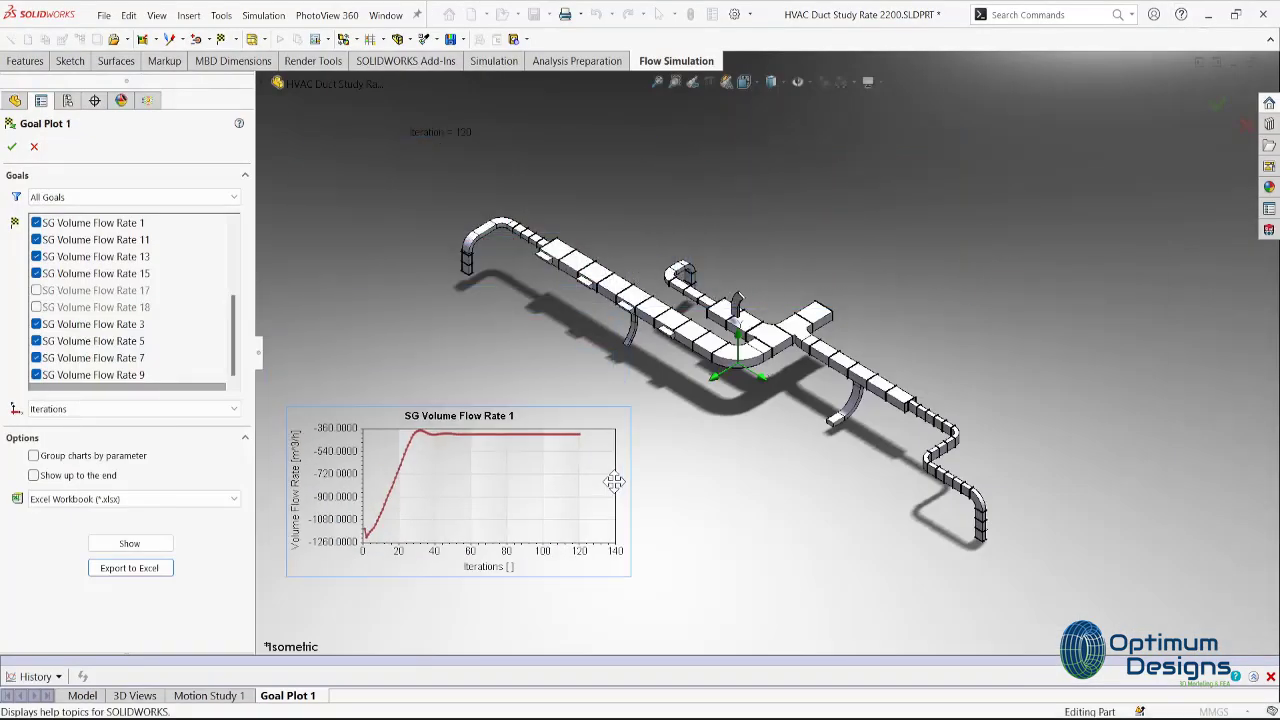
click(12, 148)
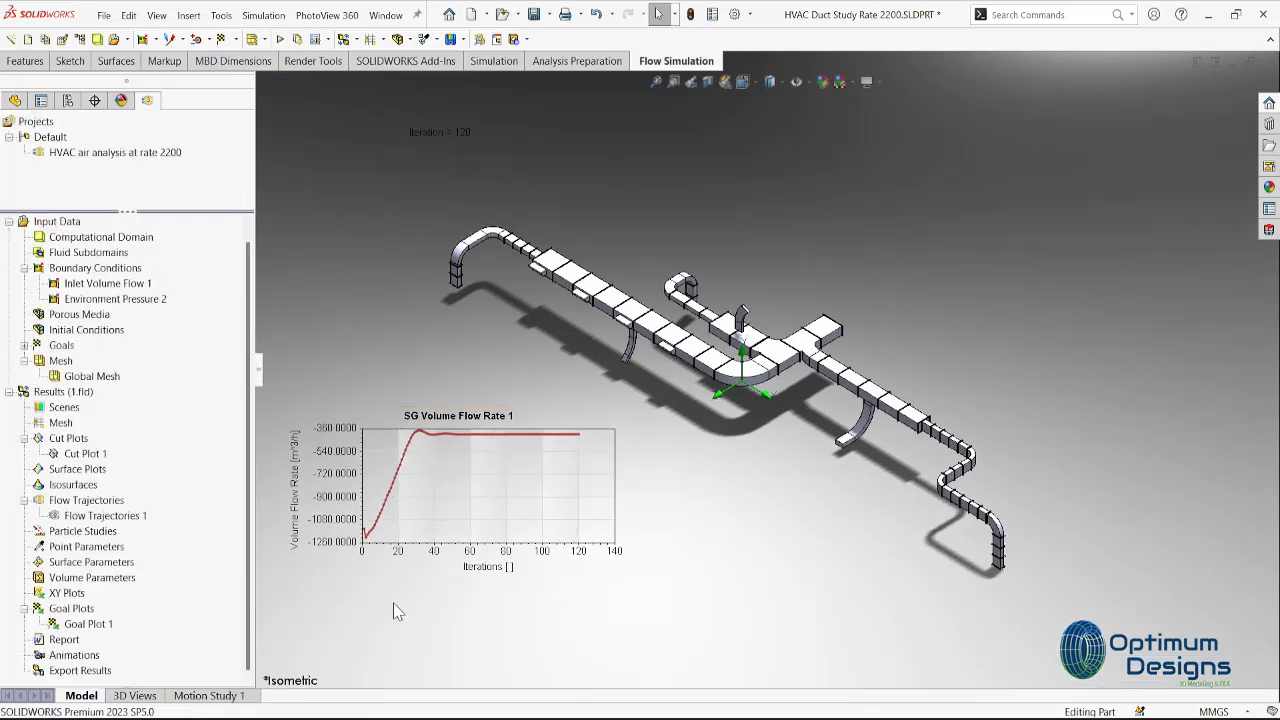
click(80, 453)
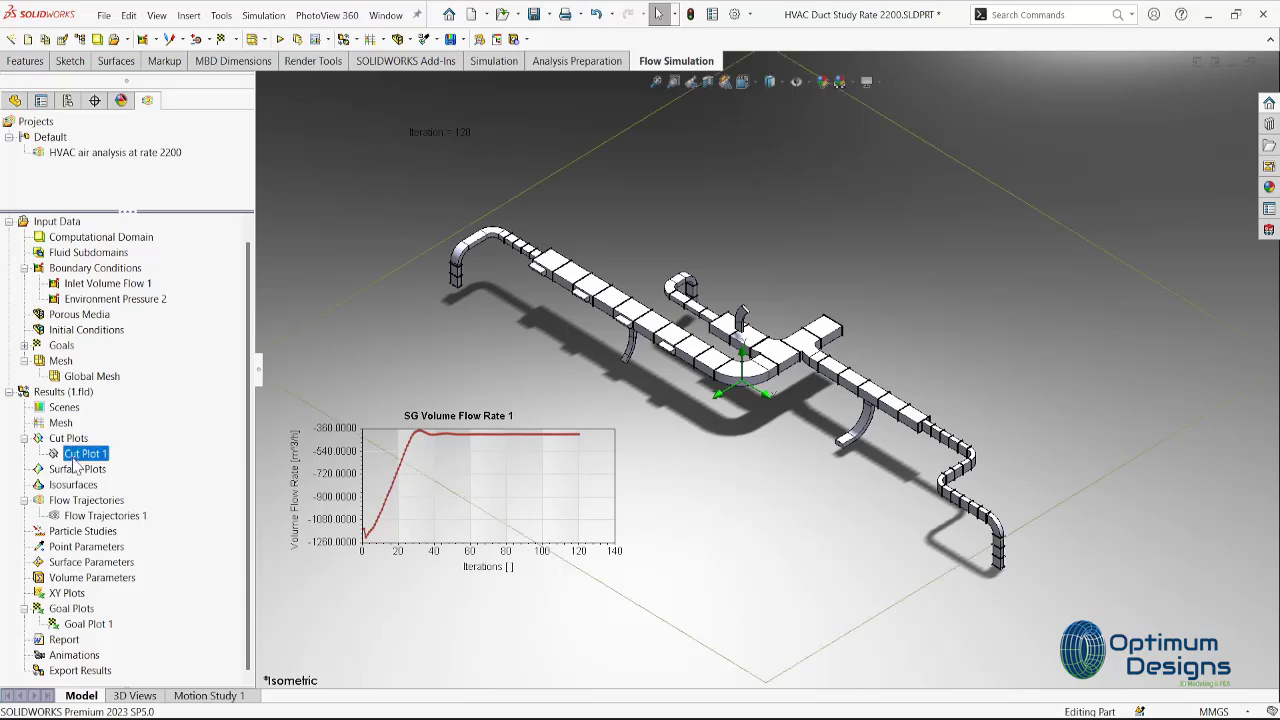
right_click(80, 453)
click(126, 492)
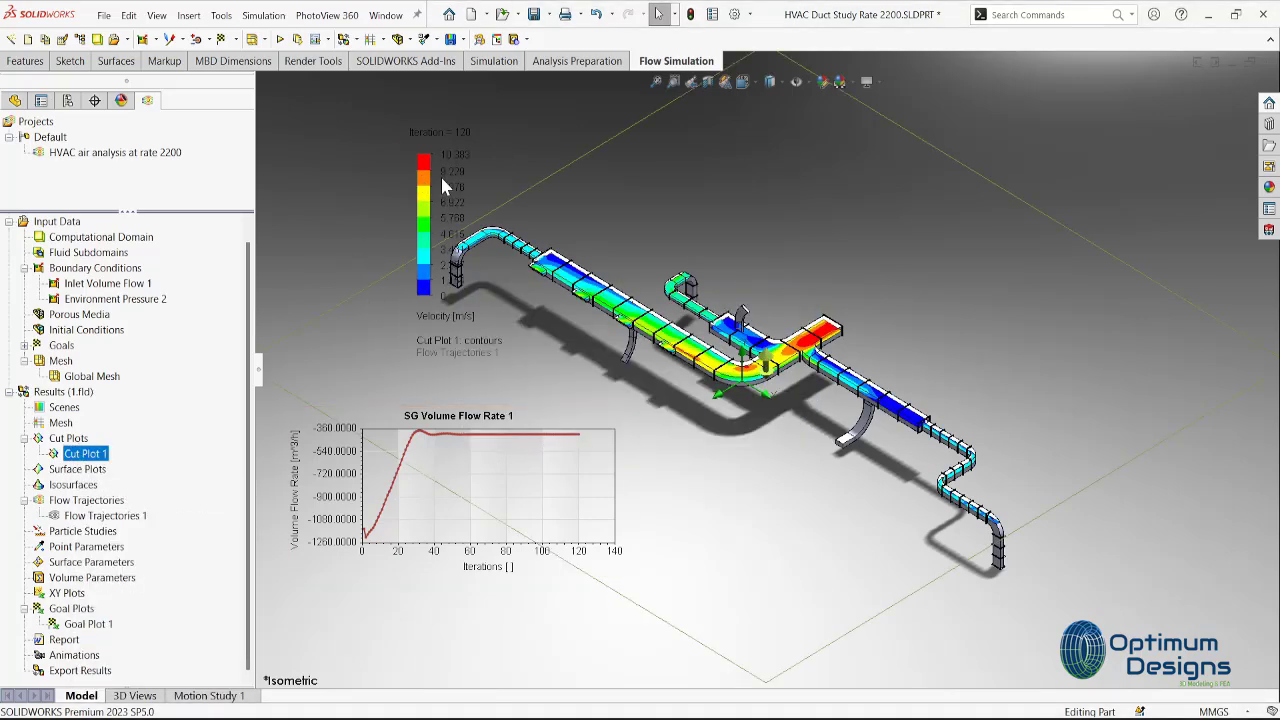
drag(423, 177, 317, 155)
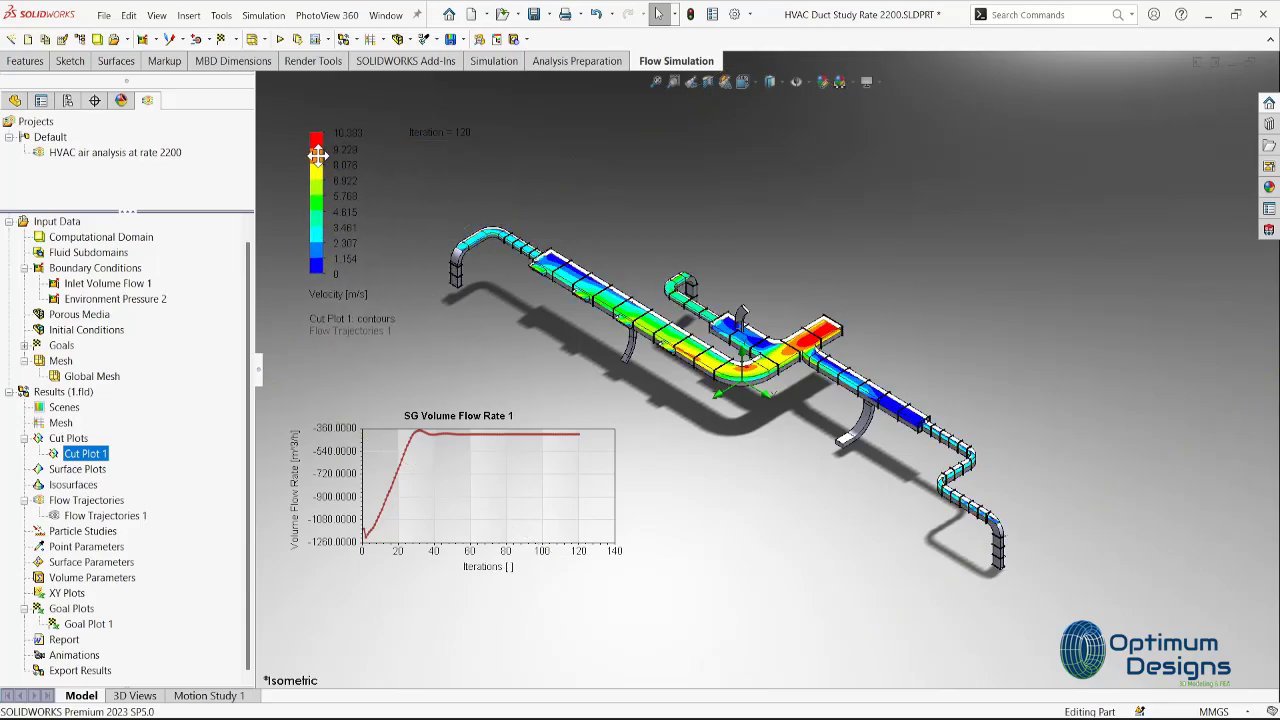
View the duct in plan, then return to Isometric and zoom in and out.
key(space)
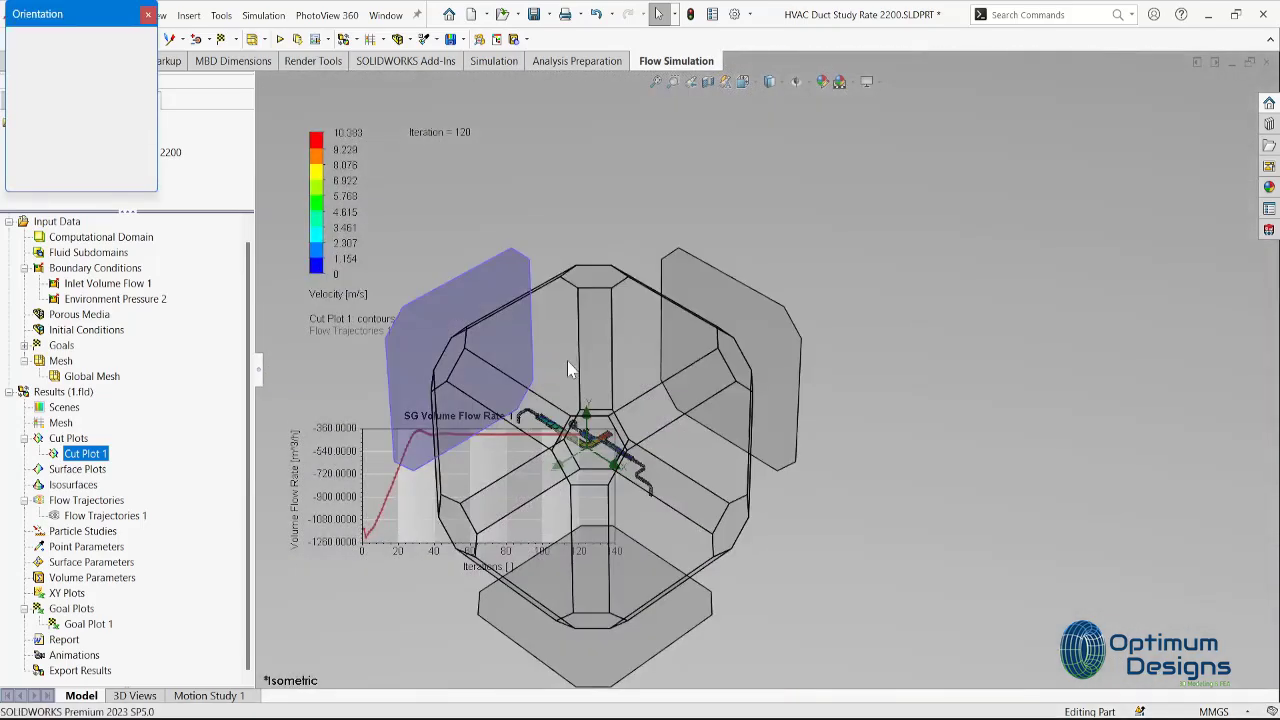
click(567, 369)
key(space)
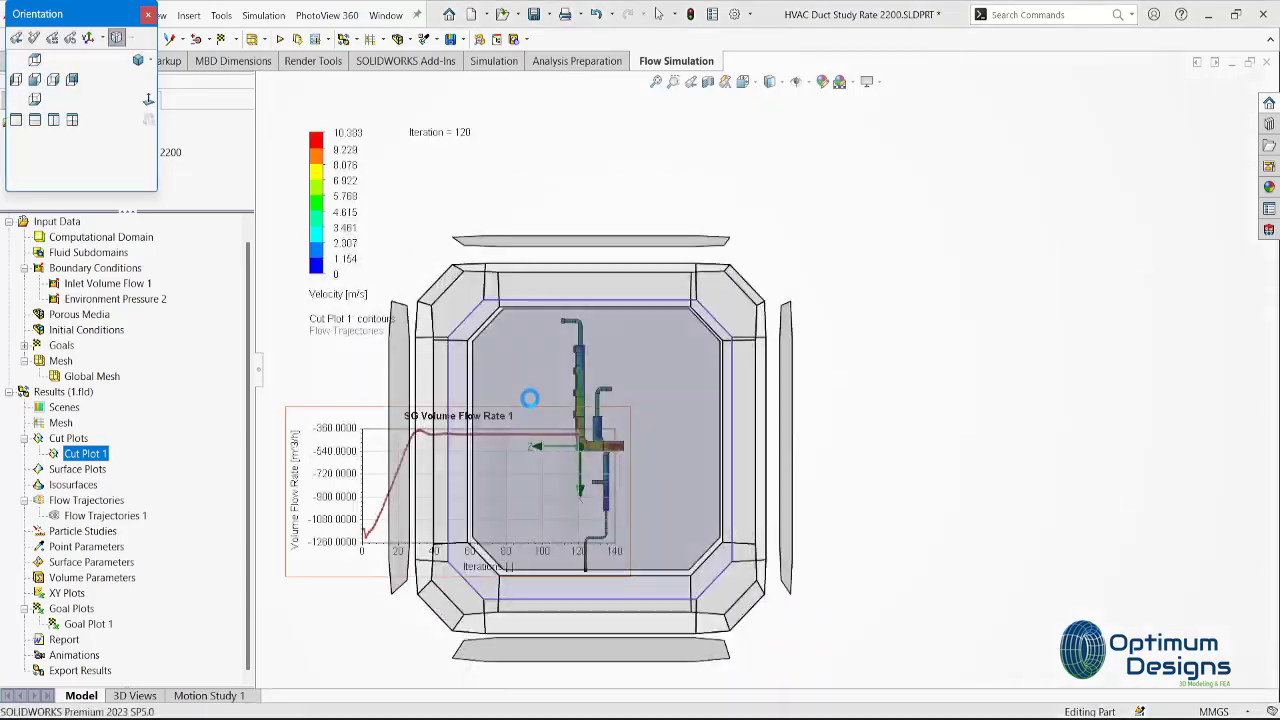
middle_drag(529, 400, 630, 570)
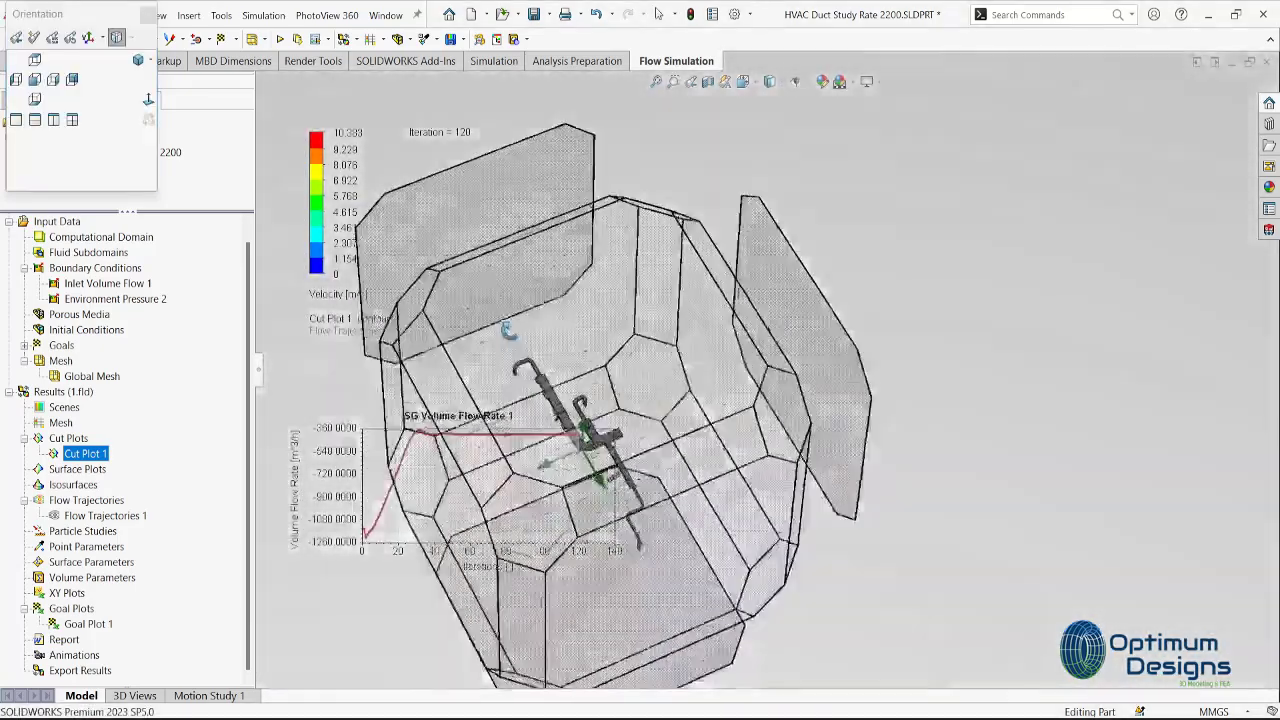
click(632, 393)
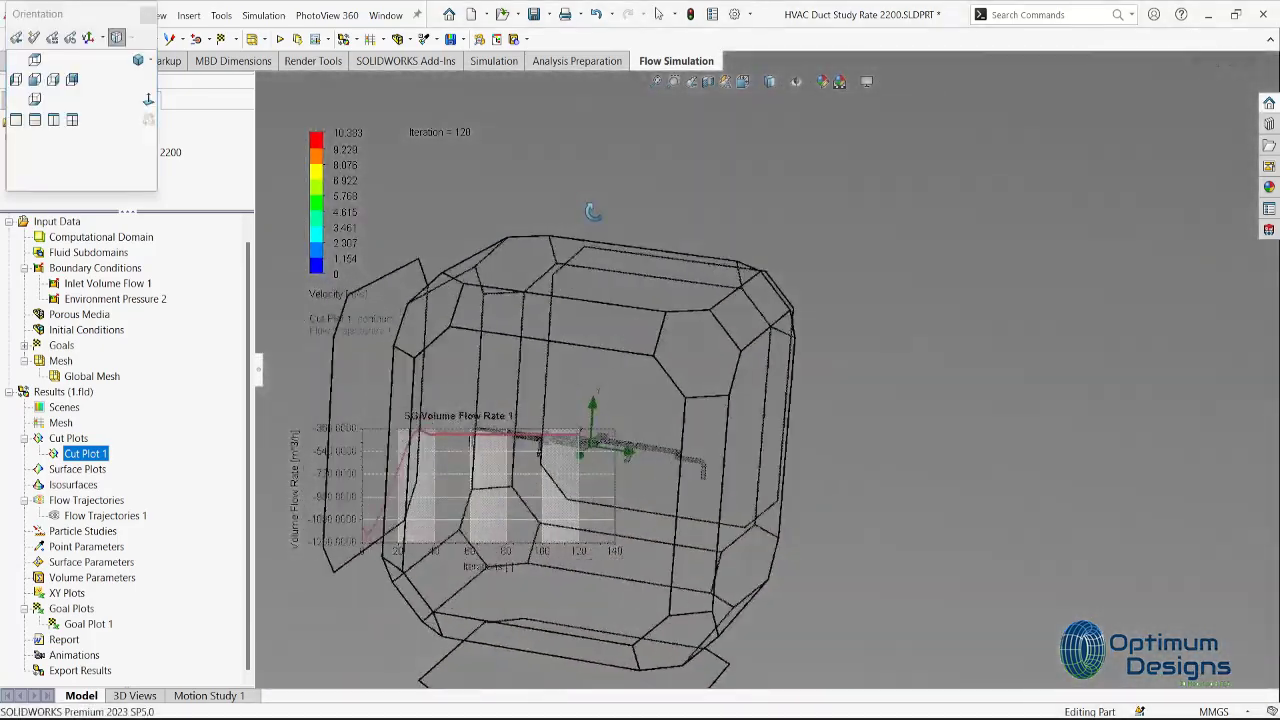
scroll(801, 365, down, 3)
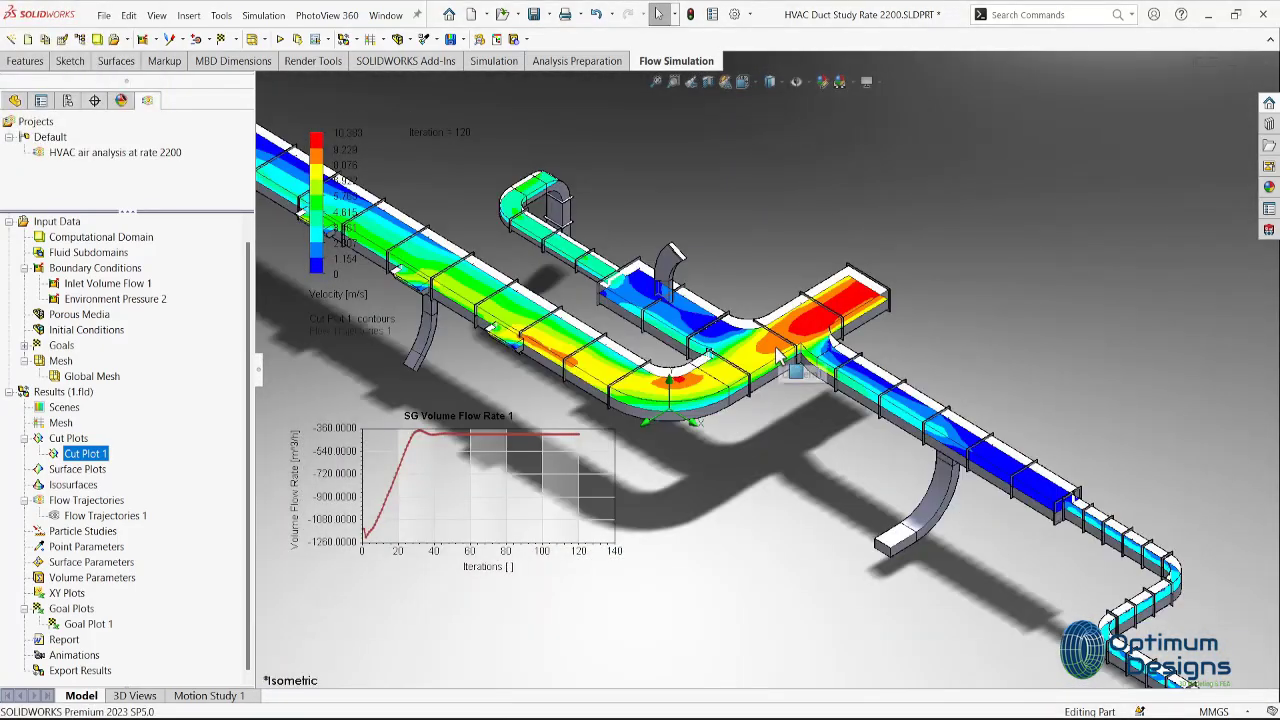
scroll(927, 480, up, 3)
scroll(922, 535, up, 1)
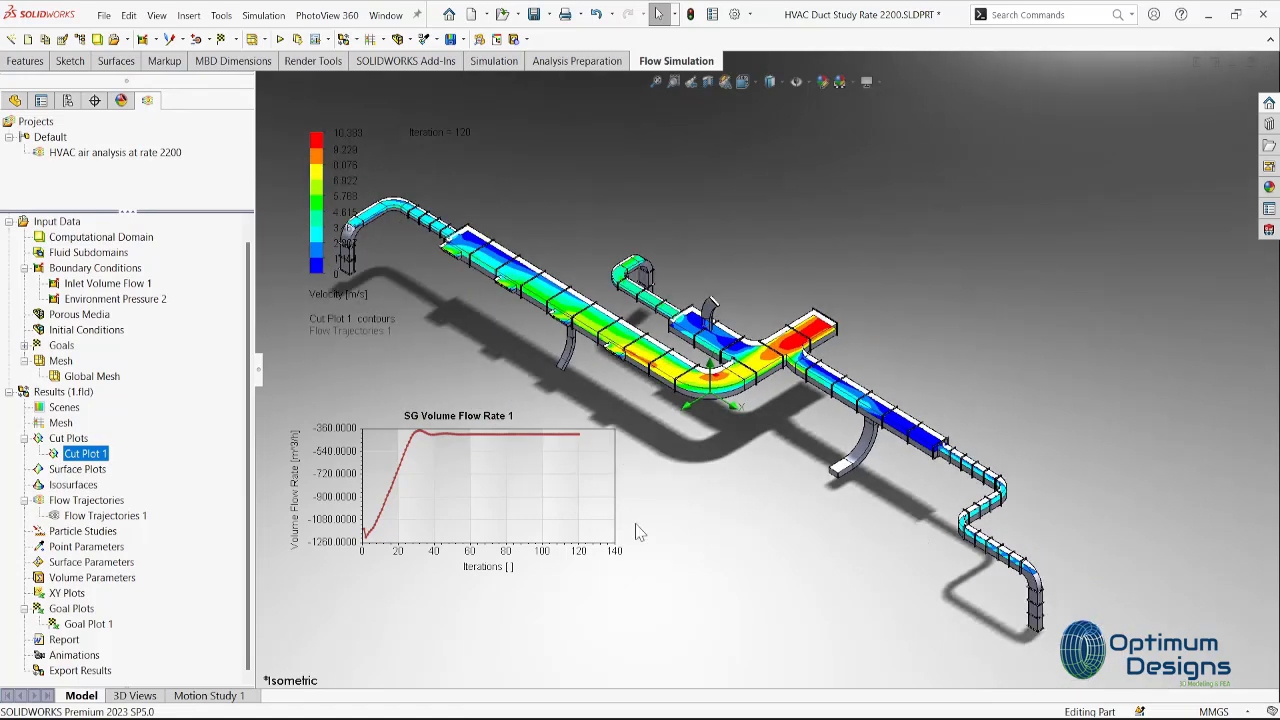
Hide Cut Plot 1 and insert a velocity Cut Plot 2 on the Right Plane instead of Front Plane.
right_click(76, 454)
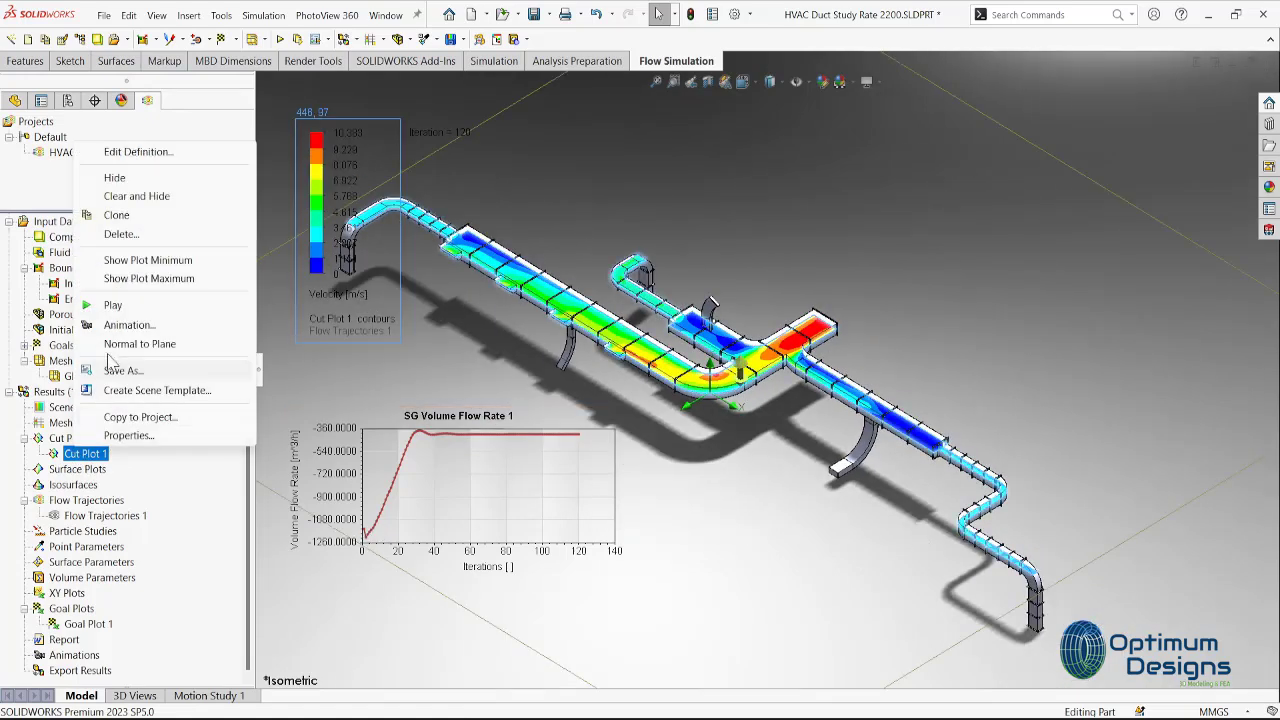
click(114, 177)
right_click(78, 438)
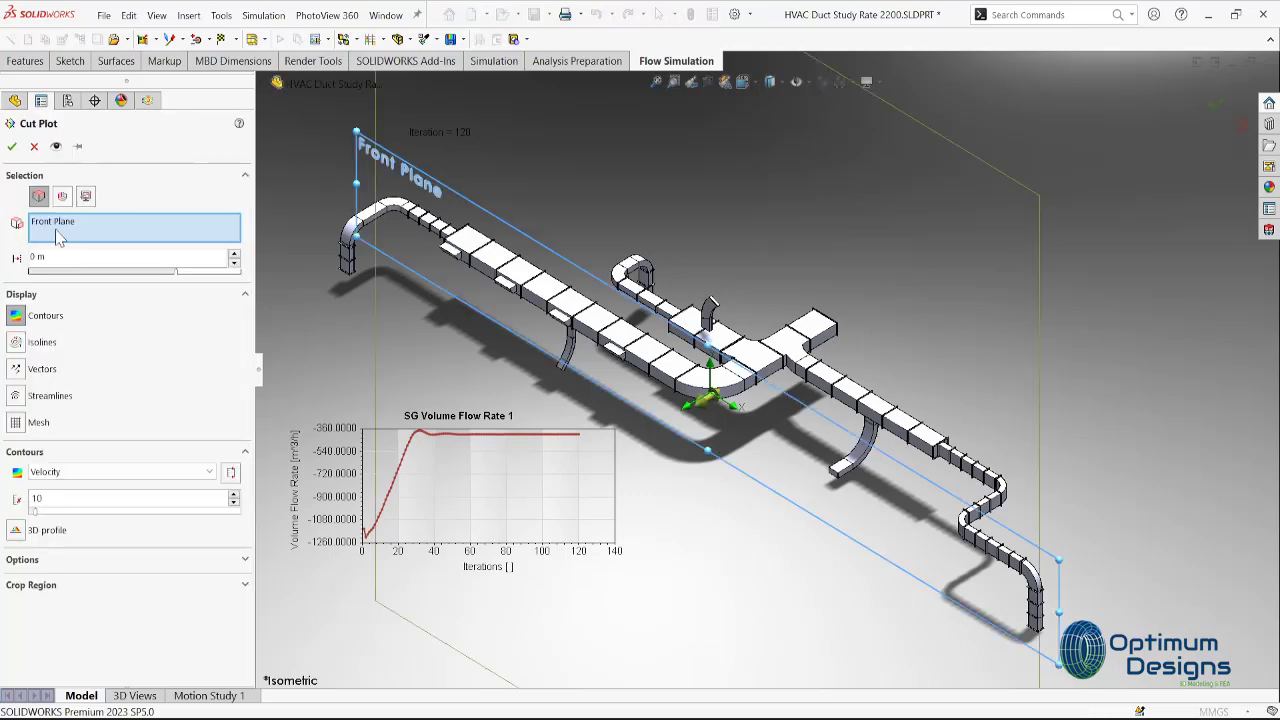
click(92, 226)
key(Delete)
click(292, 84)
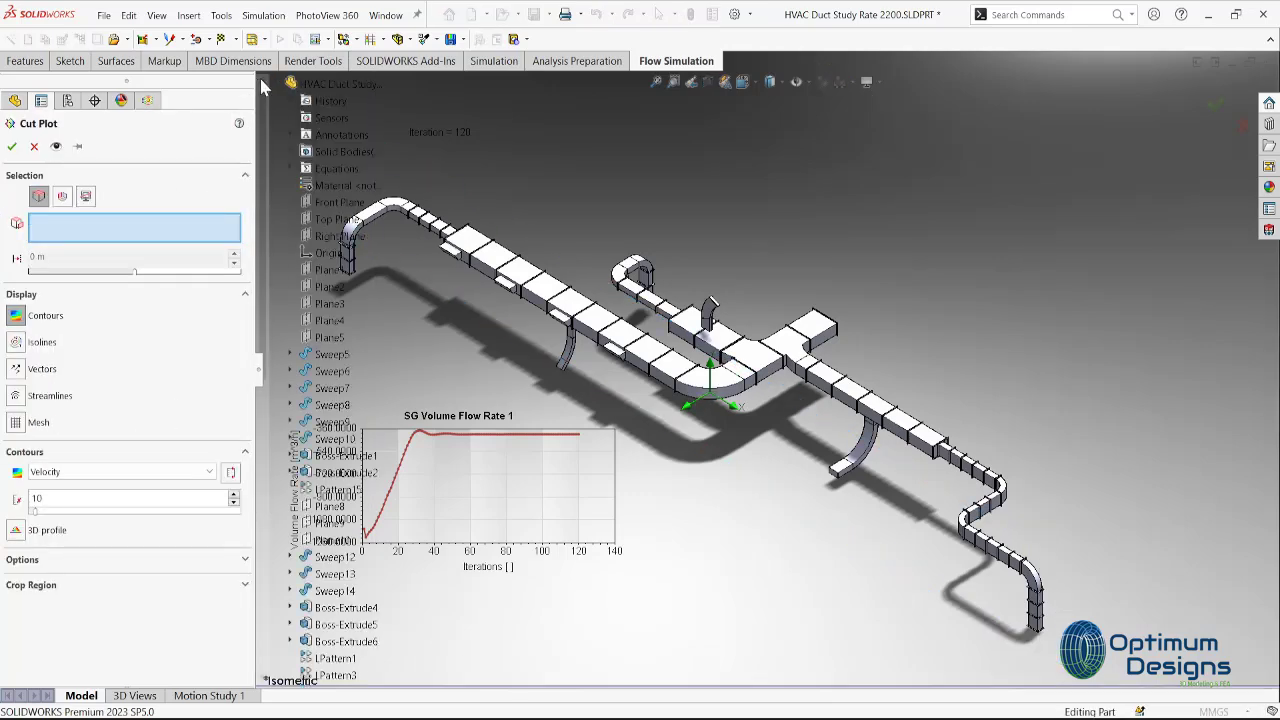
click(325, 235)
click(12, 147)
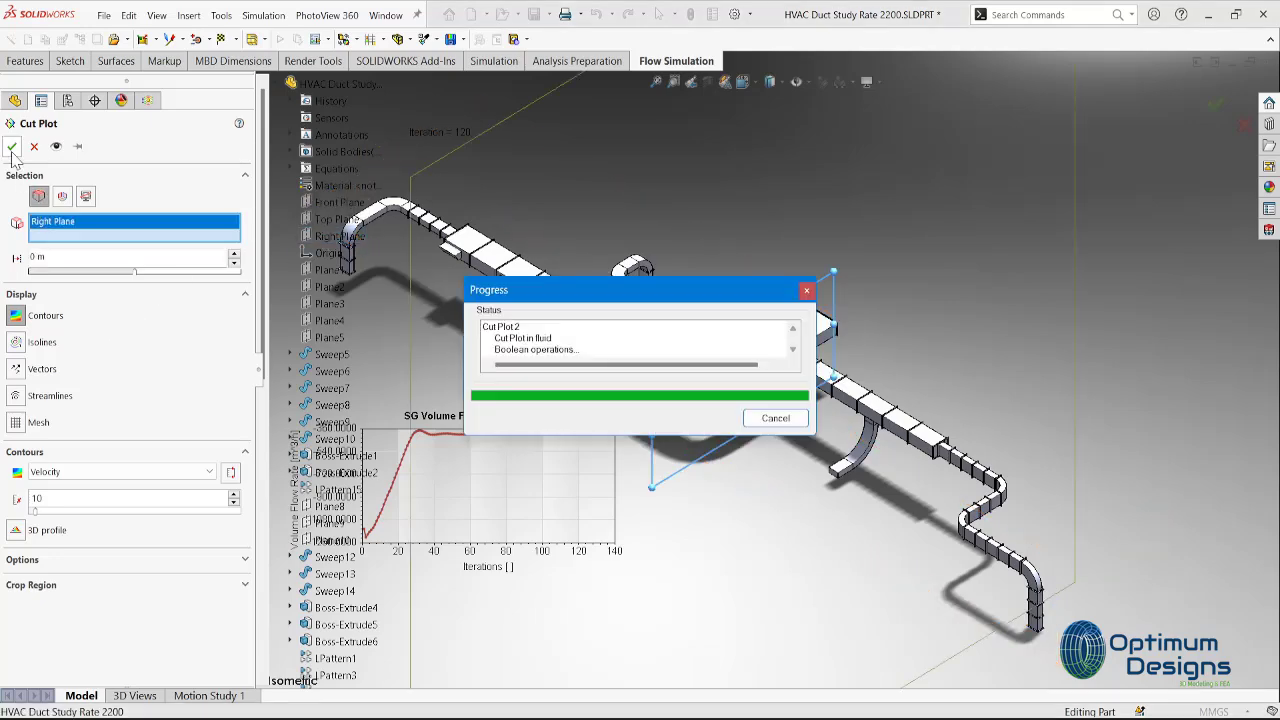
Select the Sweep5 duct body and change which cut plot contours are displayed.
click(763, 405)
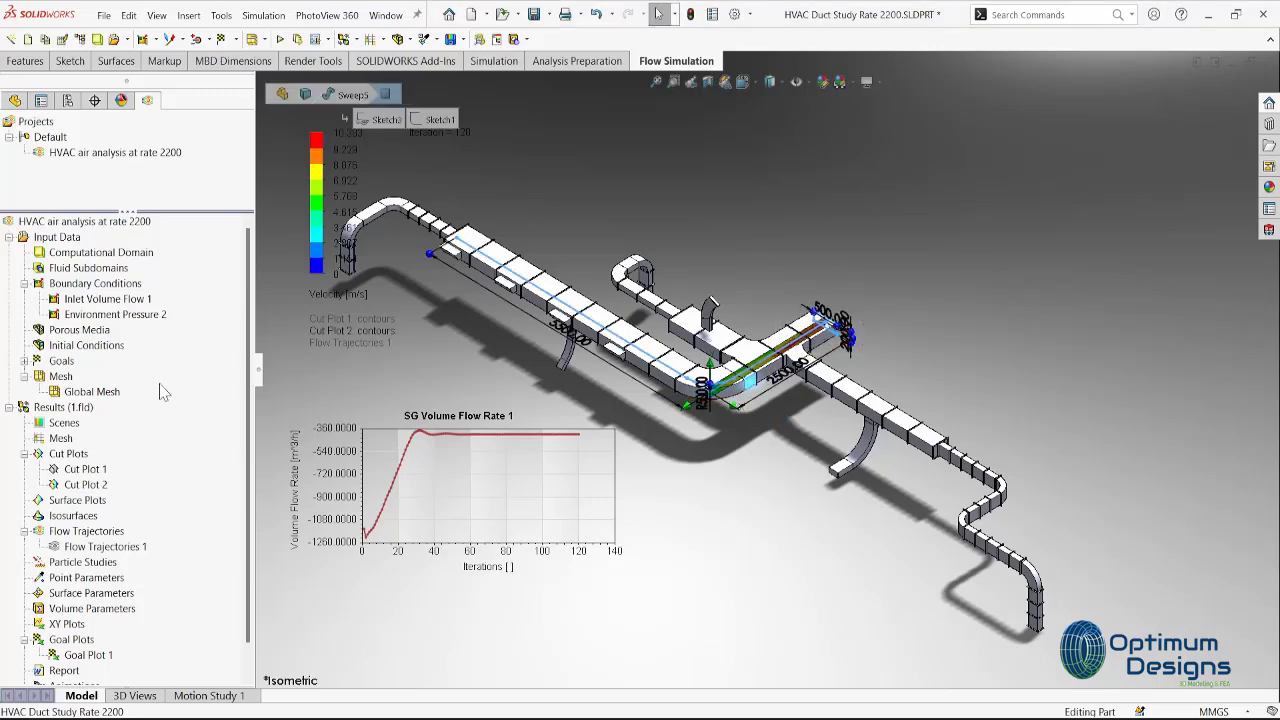
right_click(78, 470)
click(110, 243)
right_click(78, 469)
click(118, 343)
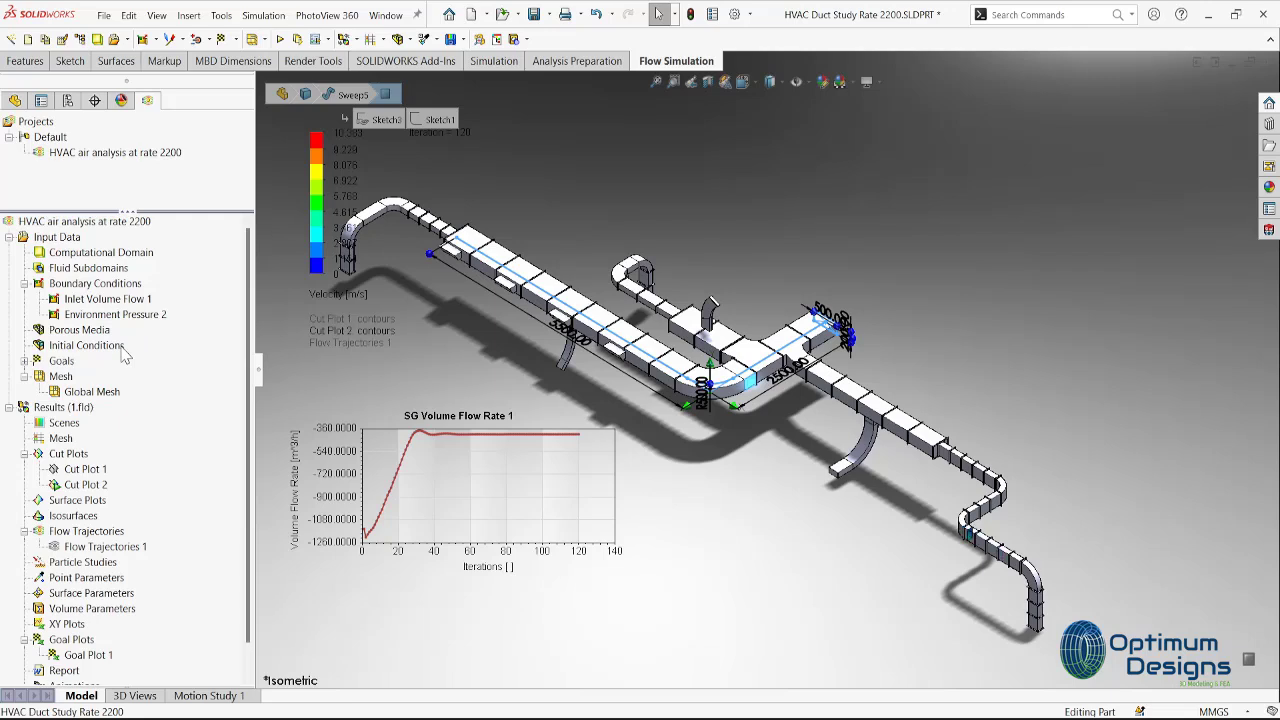
Stop the running Cut Plot 2 animation, hide the side tree, and orbit to a horizontal view.
right_click(80, 485)
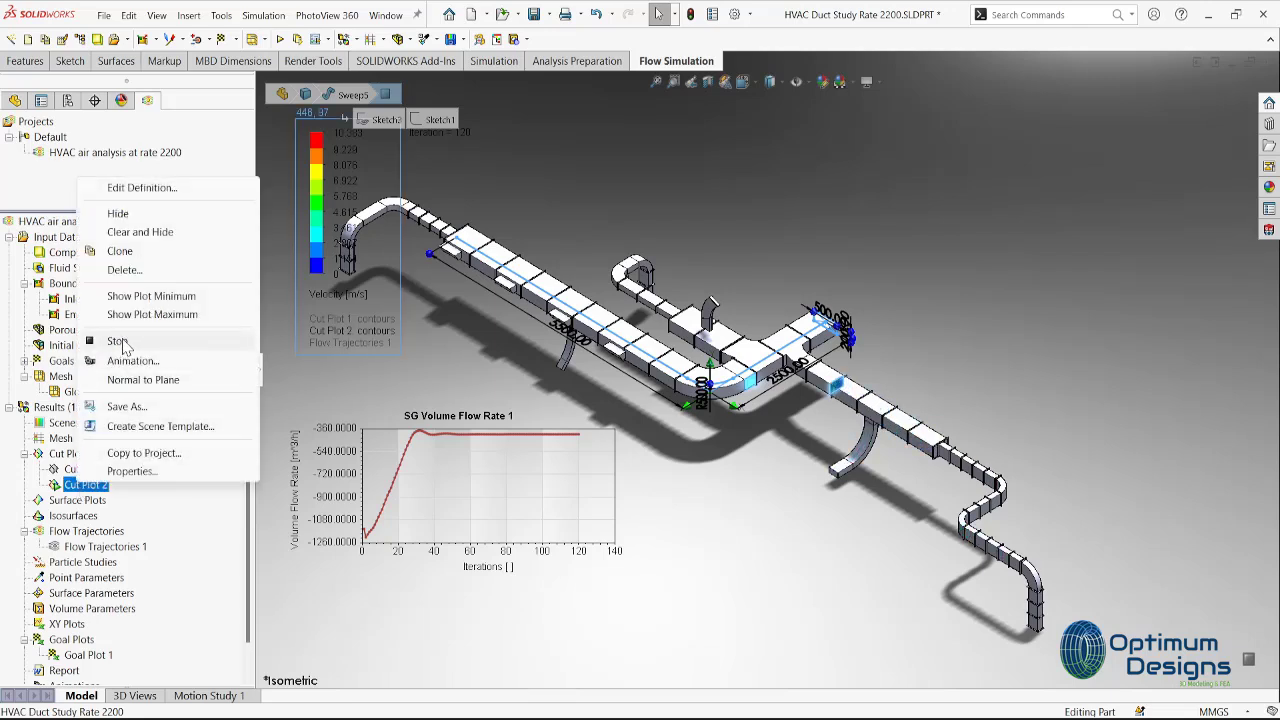
click(118, 337)
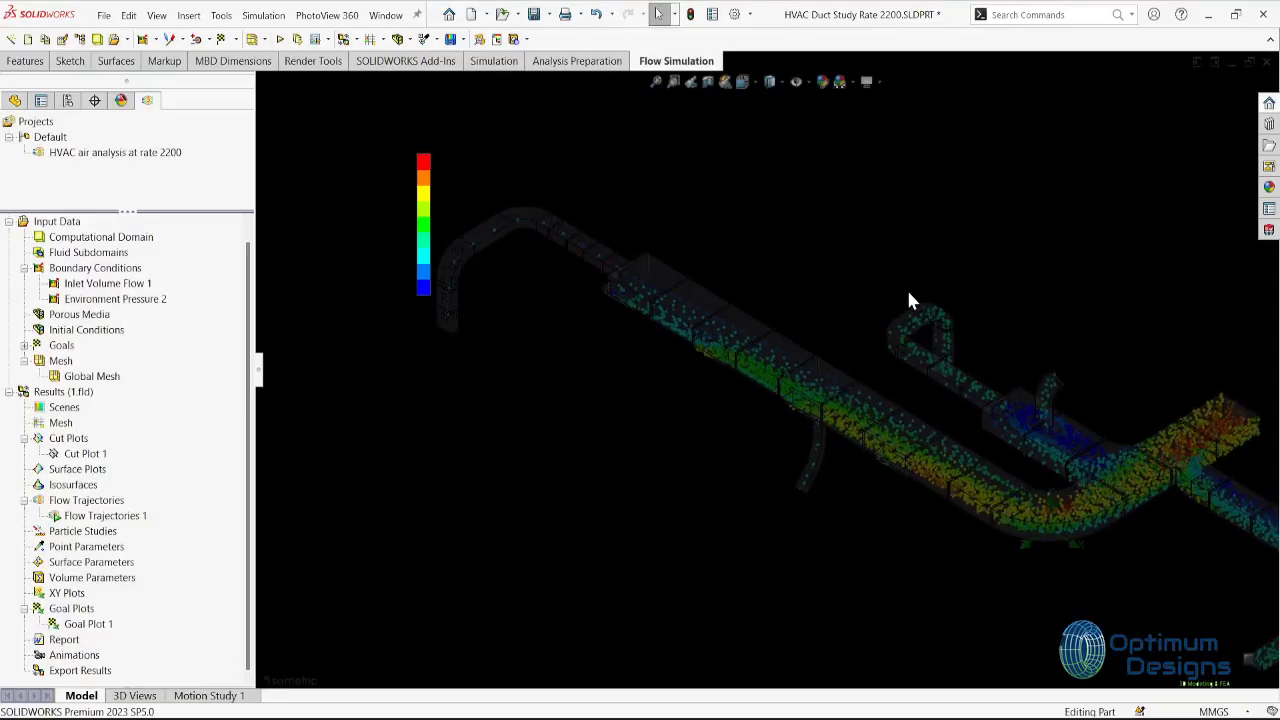
key(space)
click(660, 358)
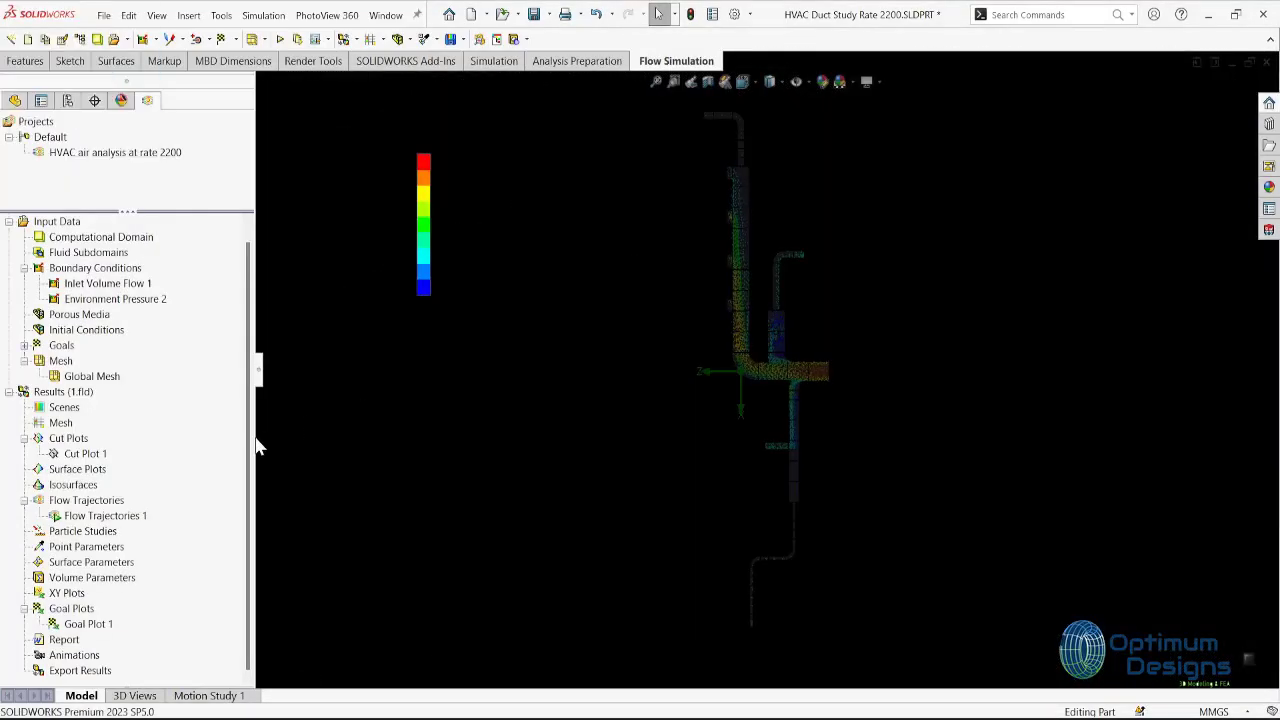
click(258, 372)
mouse_move(490, 457)
middle_down()
mouse_move(588, 351)
mouse_move(749, 583)
mouse_move(680, 529)
middle_up()
Inspect the flow trajectories from the Front view, zooming in and out.
key(space)
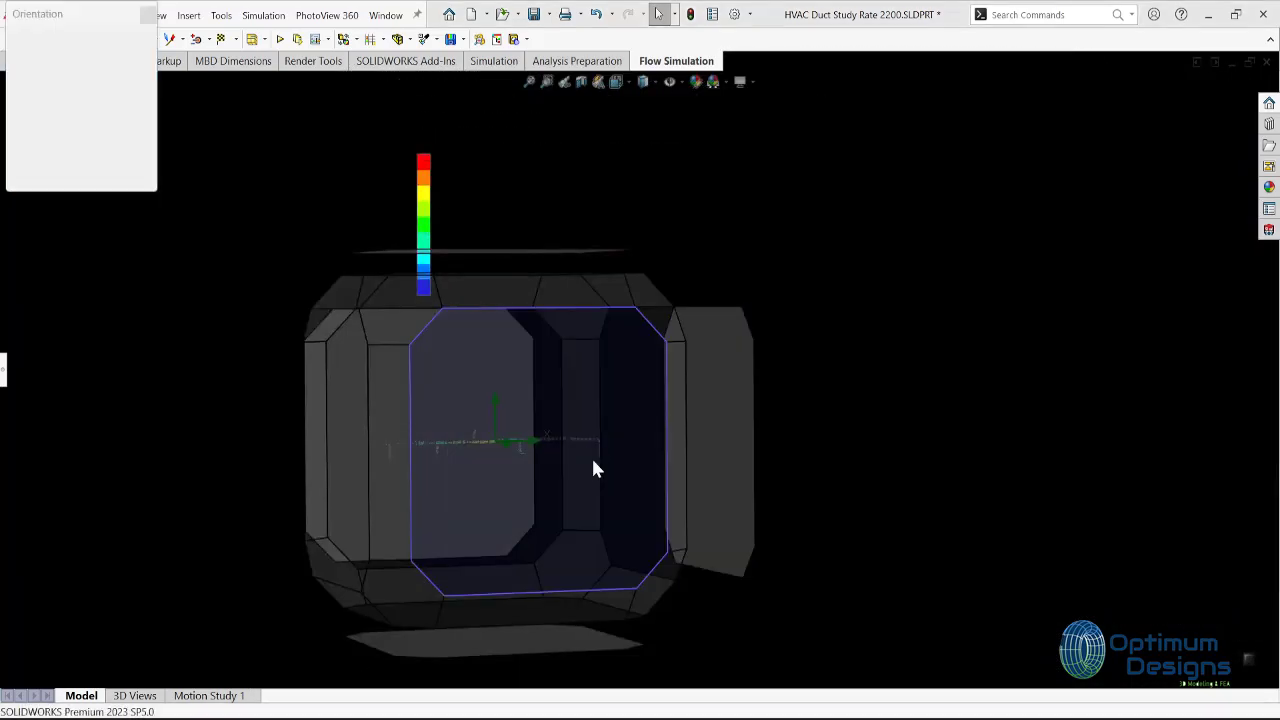
click(591, 455)
scroll(658, 420, down, 2)
scroll(793, 368, down, 2)
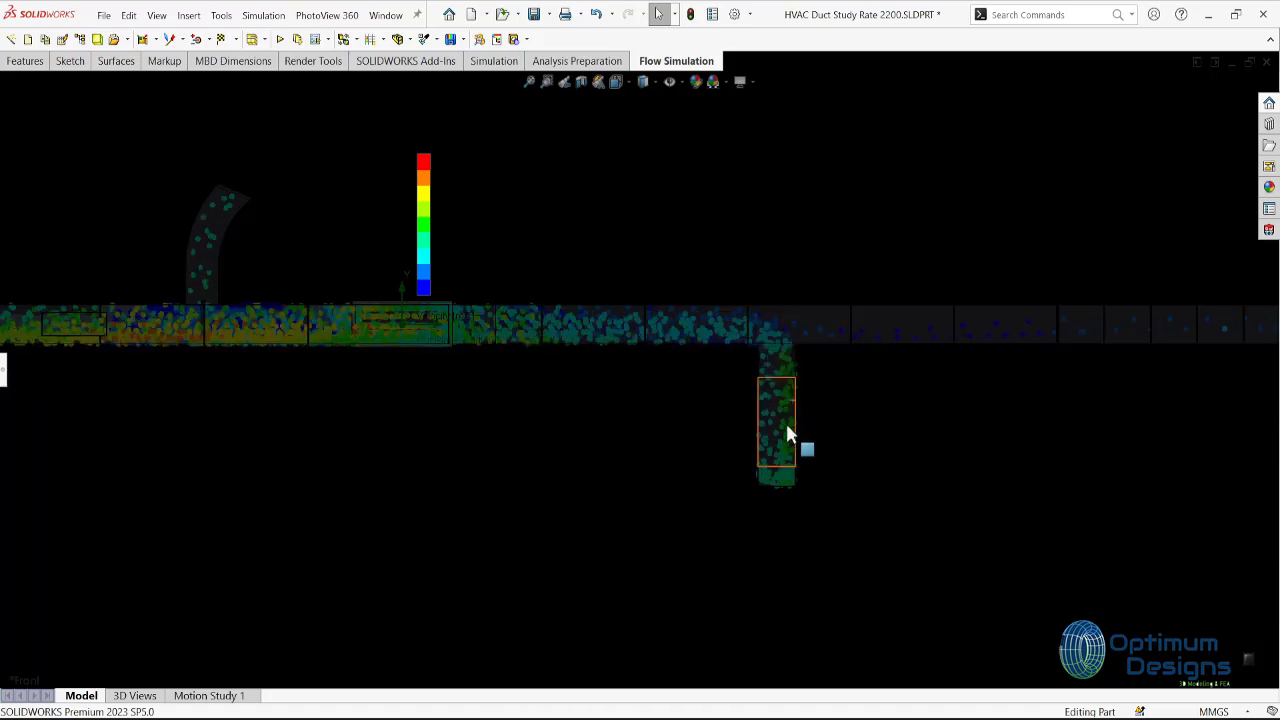
scroll(994, 424, up, 2)
scroll(1030, 423, down, 1)
scroll(1000, 423, down, 1)
scroll(446, 418, up, 2)
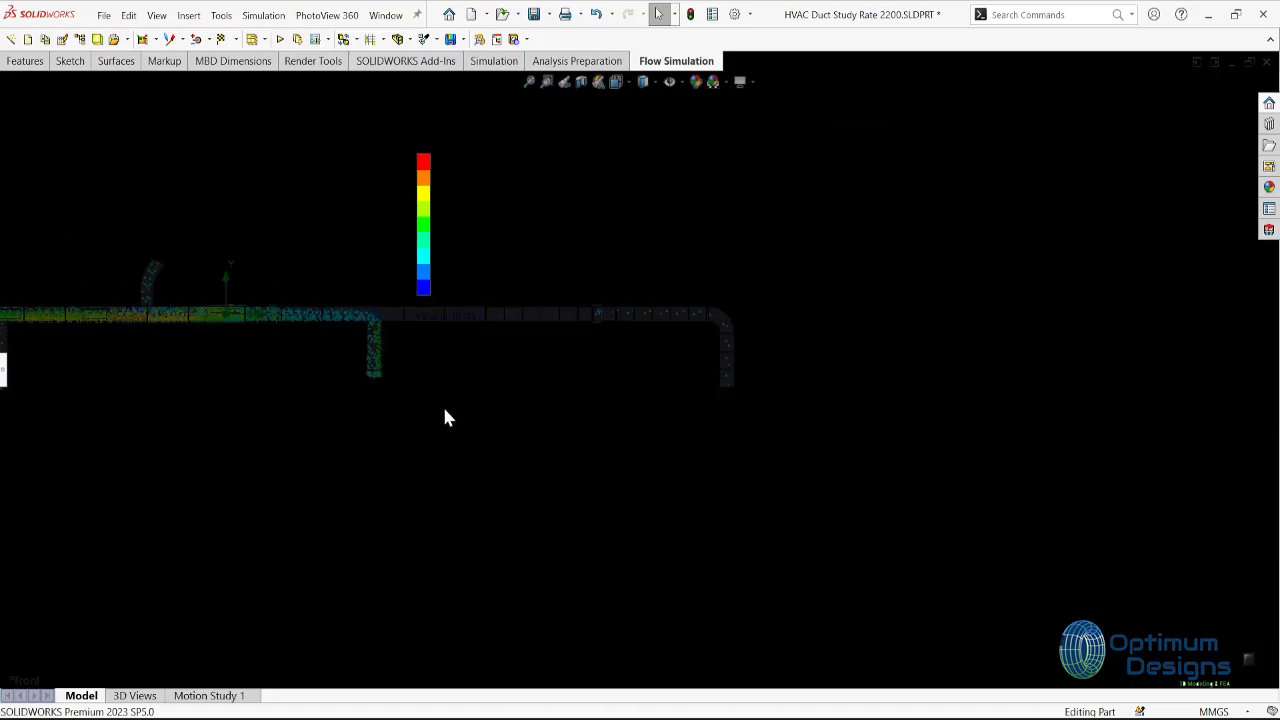
scroll(170, 340, down, 1)
scroll(325, 370, down, 1)
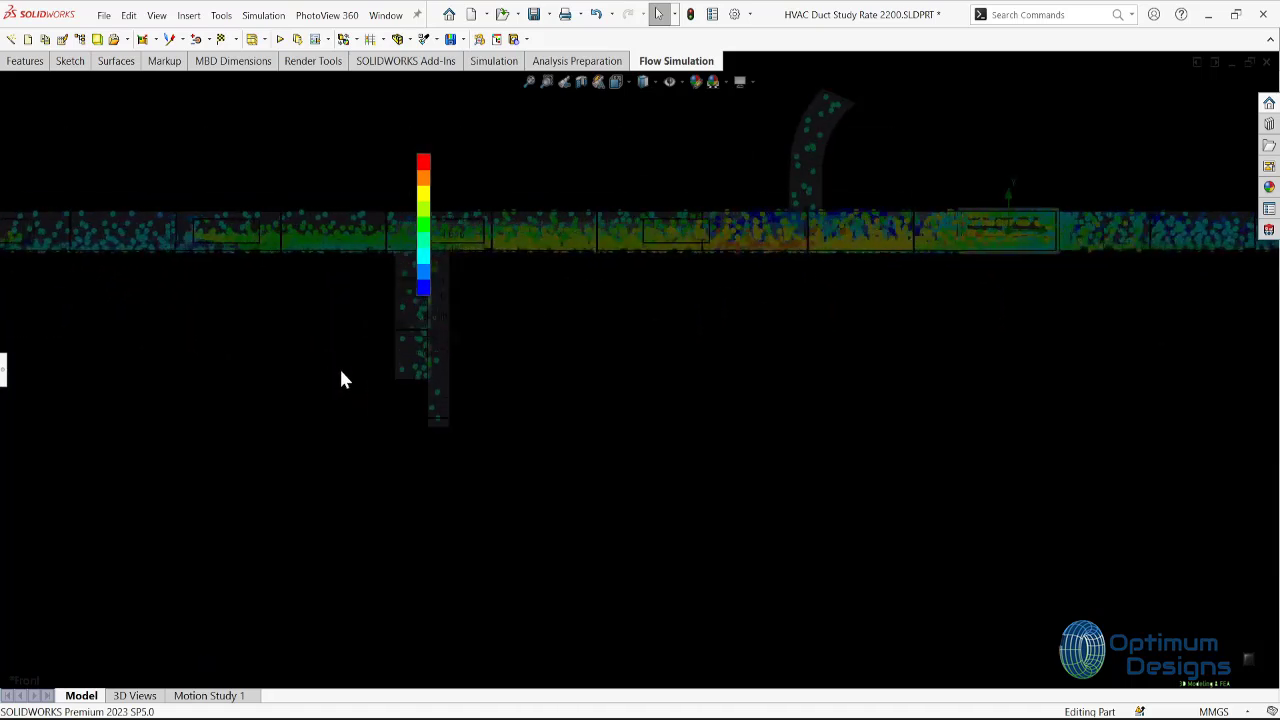
scroll(339, 366, up, 2)
scroll(340, 376, down, 1)
scroll(520, 372, down, 1)
scroll(780, 385, up, 2)
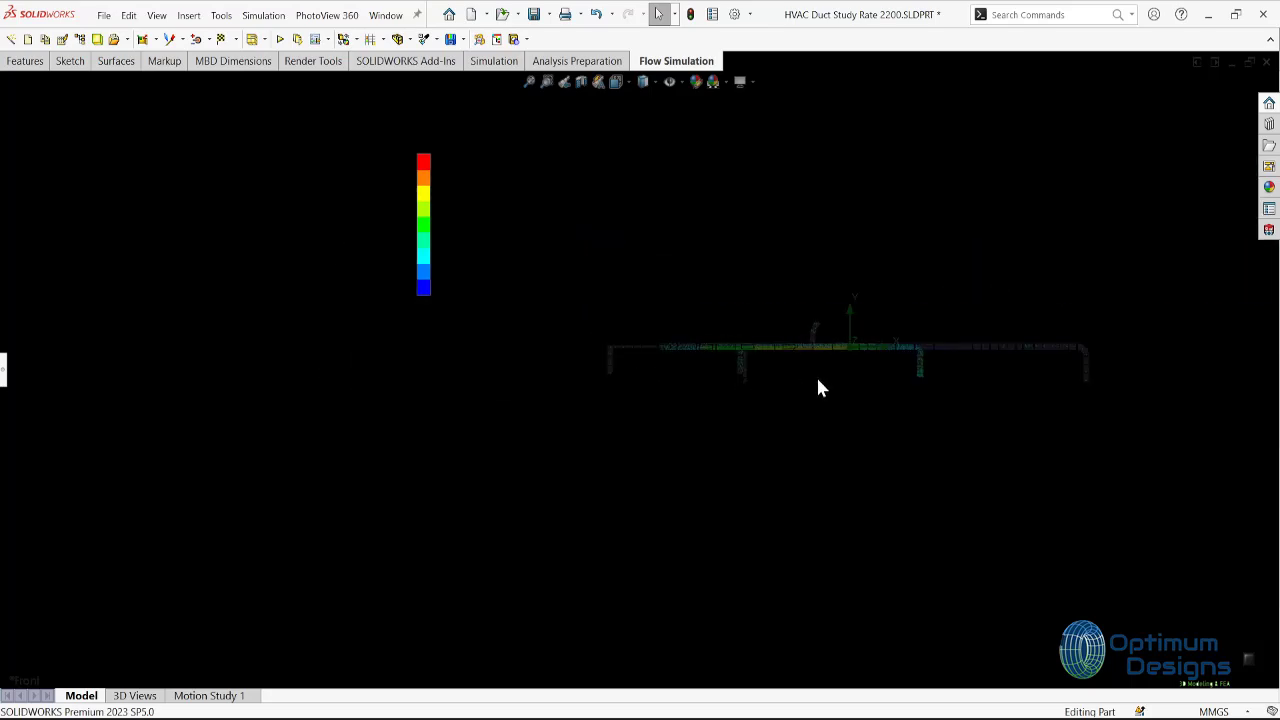
Show the whole duct run in front view, then look at it from above.
key(space)
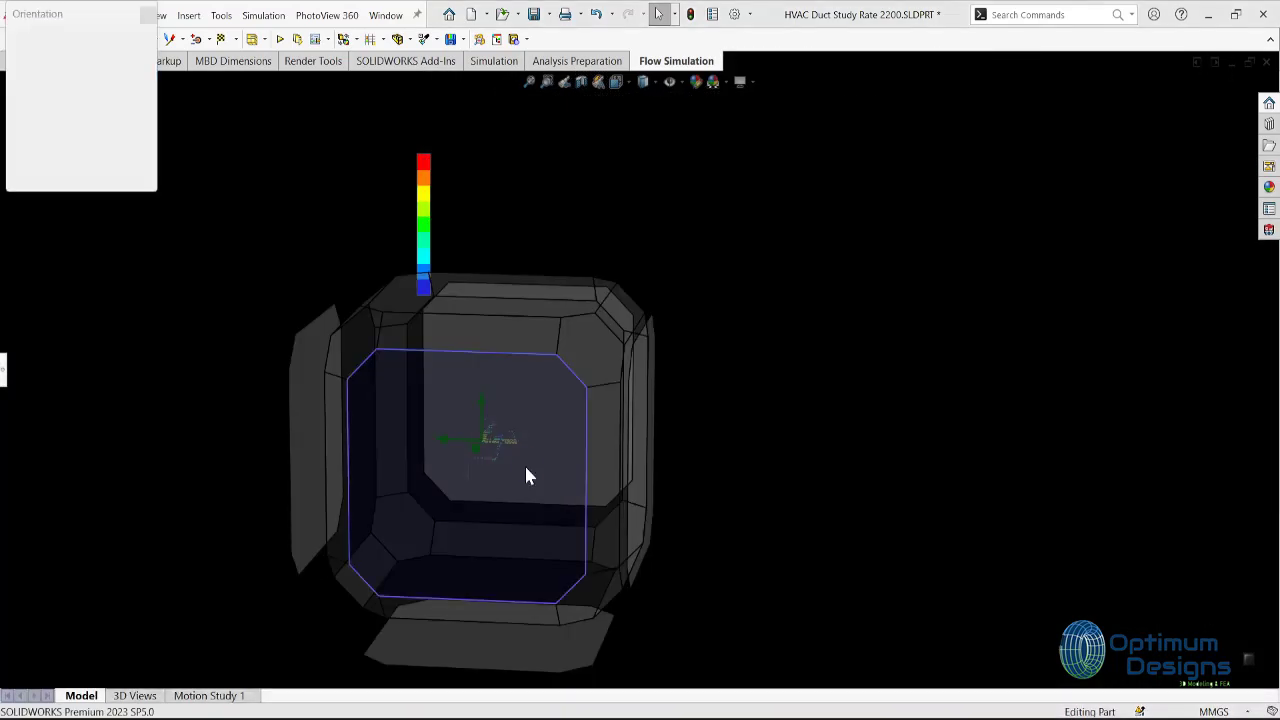
click(523, 461)
key(space)
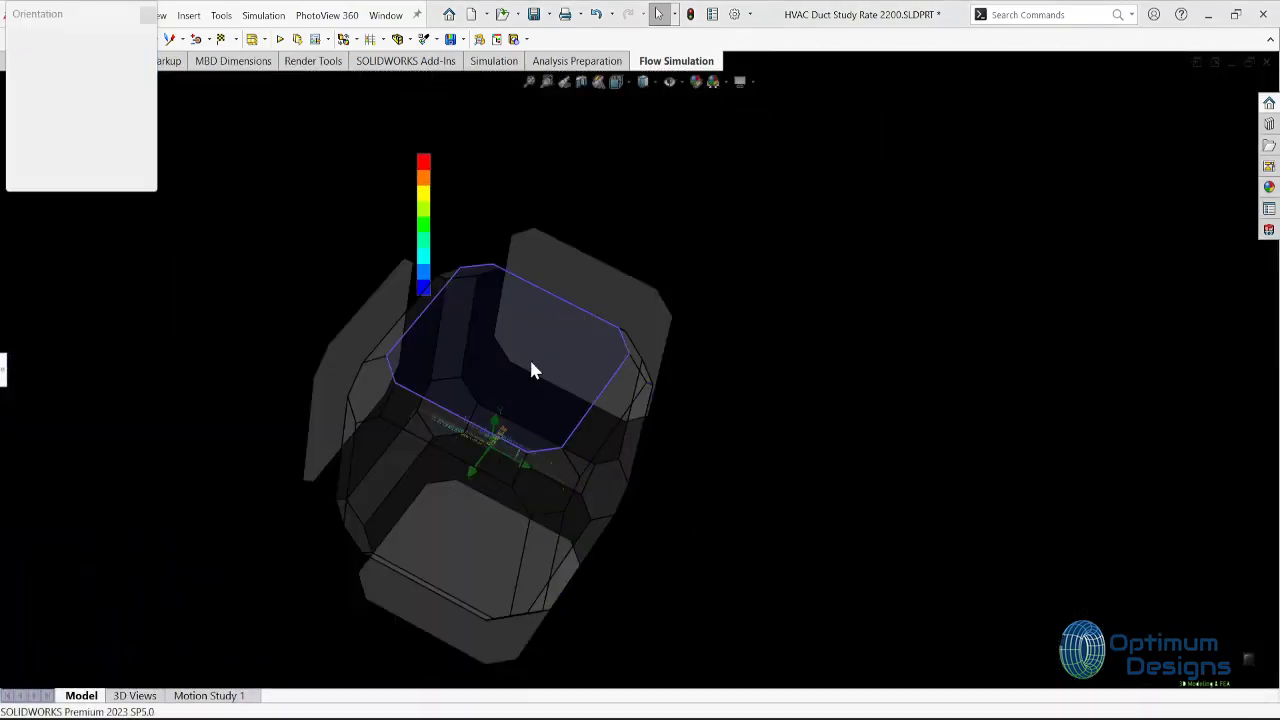
click(530, 360)
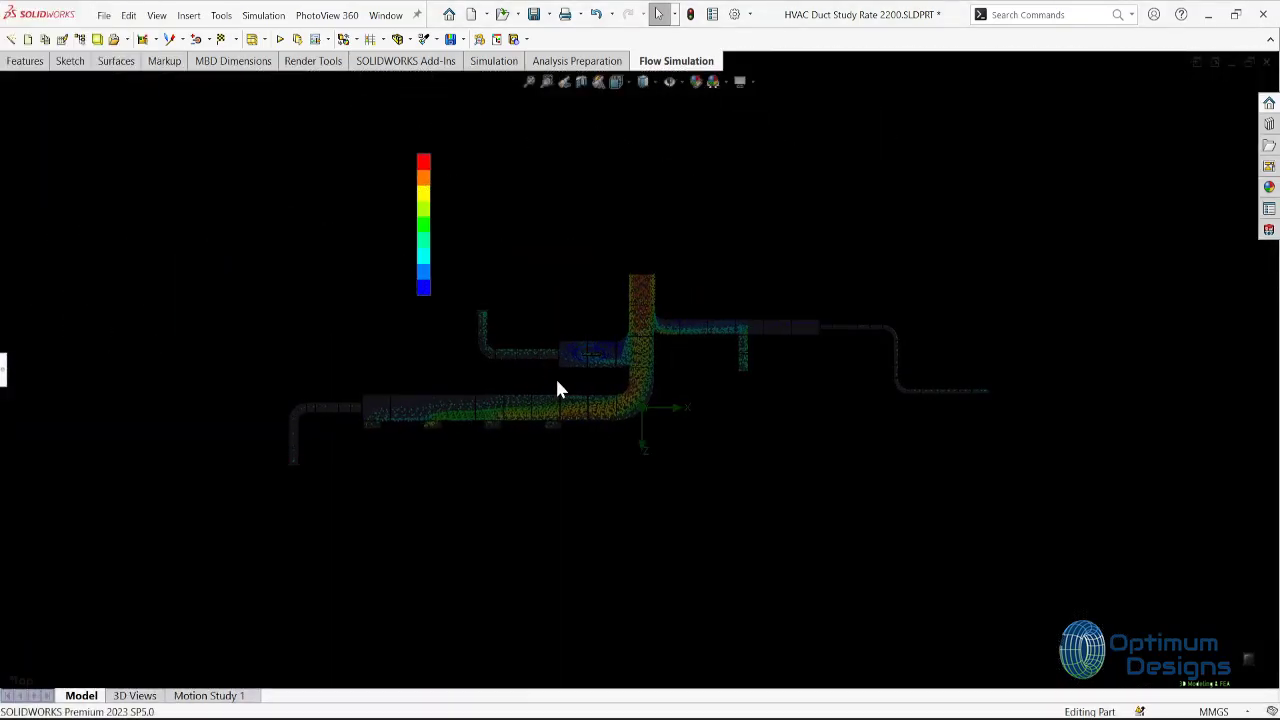
scroll(700, 370, down, 3)
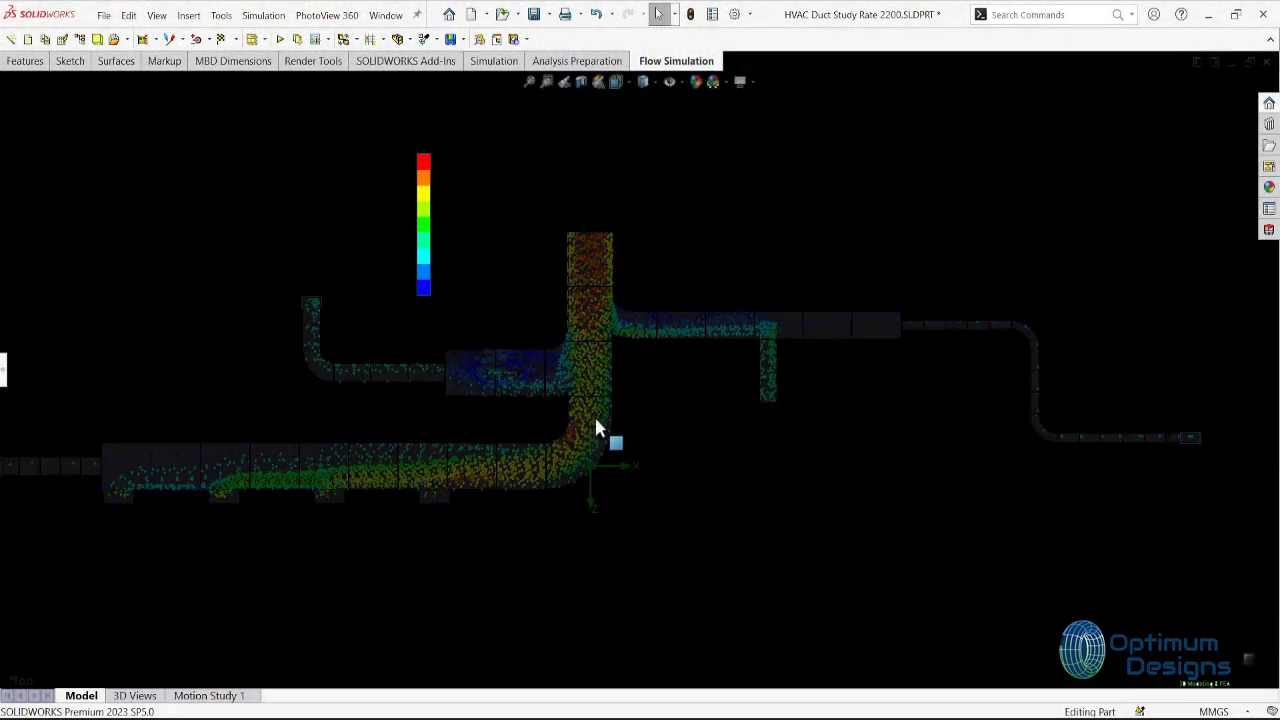
scroll(508, 443, up, 2)
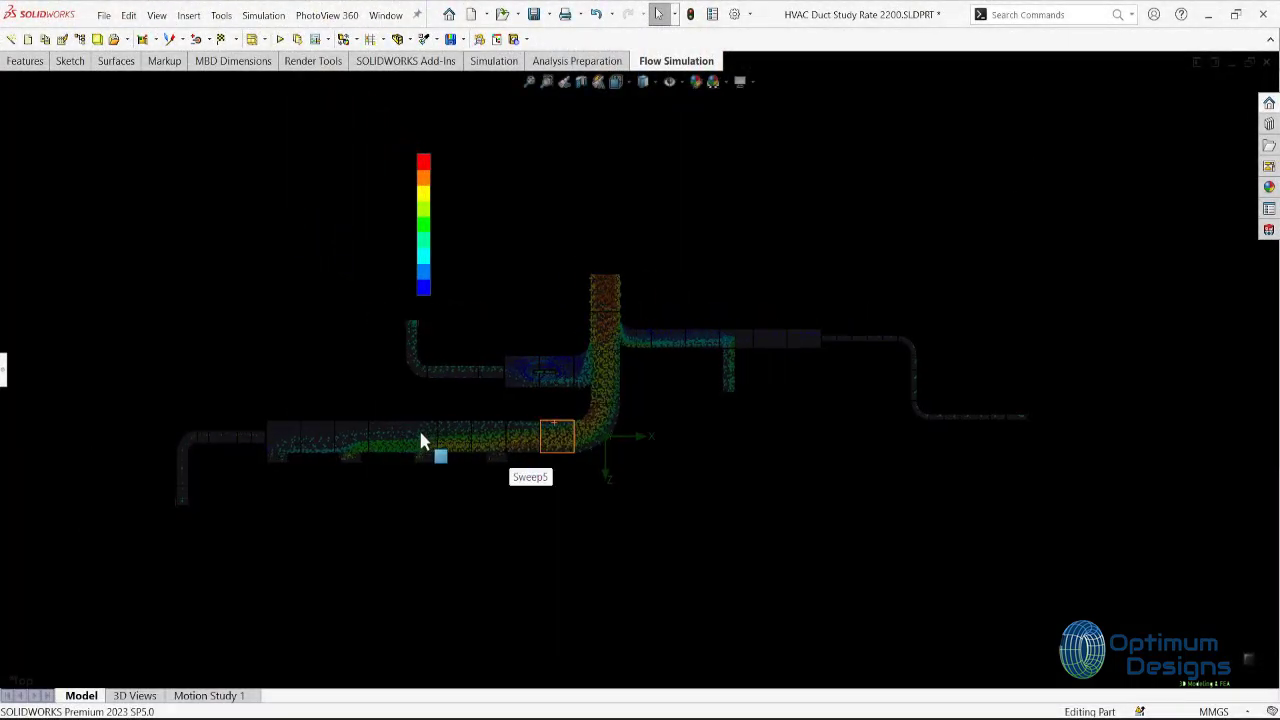